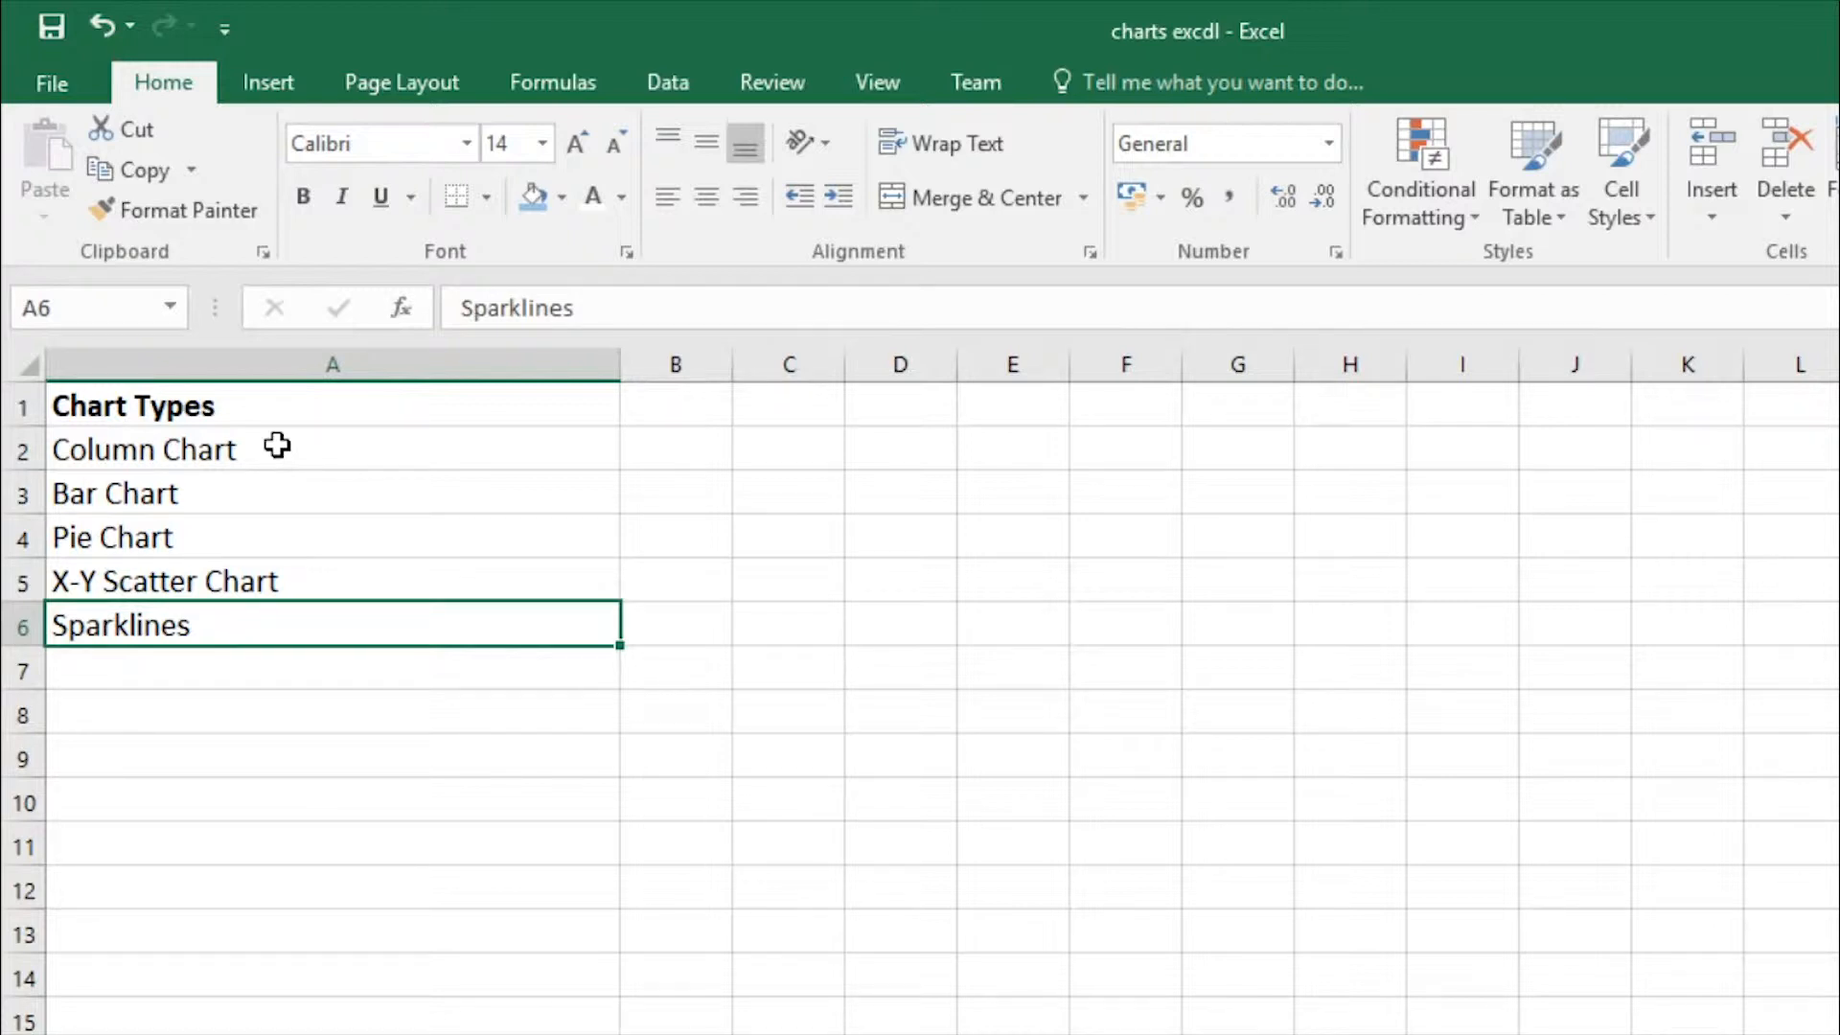
Examine the Annual Sales table's item list and its in-store, online and mail order sales columns.
click(277, 445)
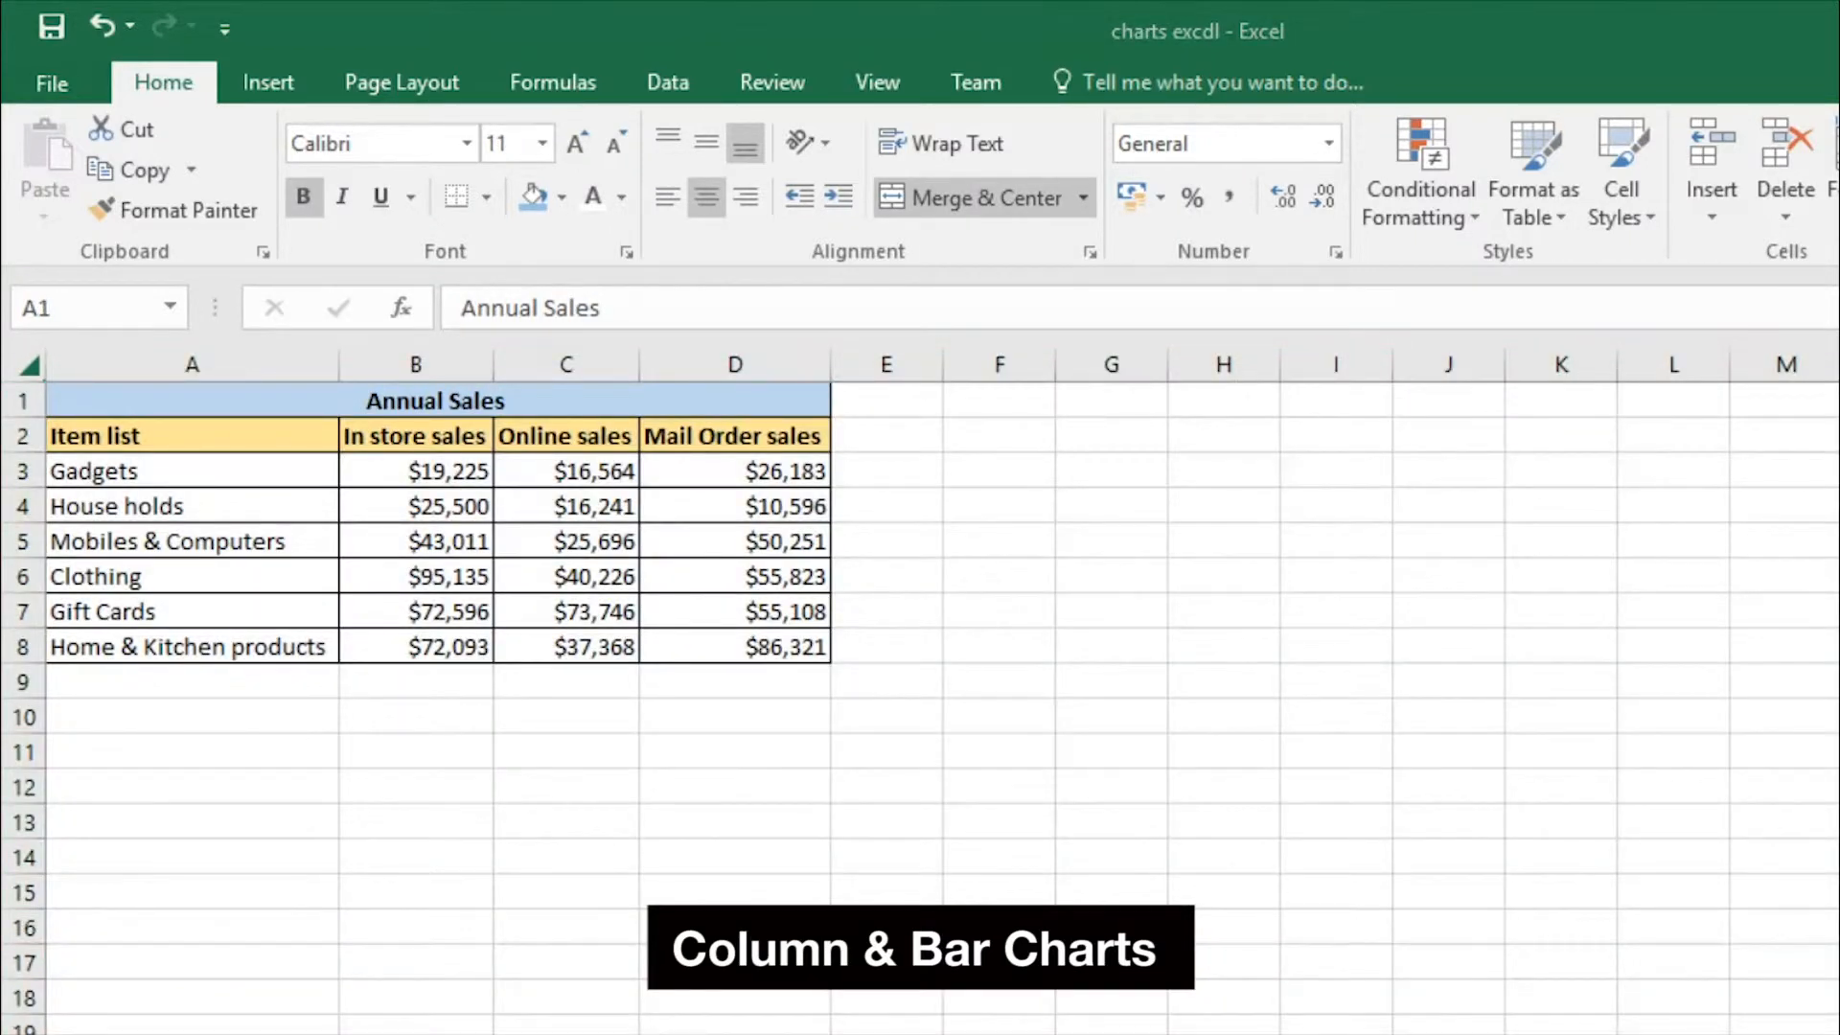
key(ctrl+a)
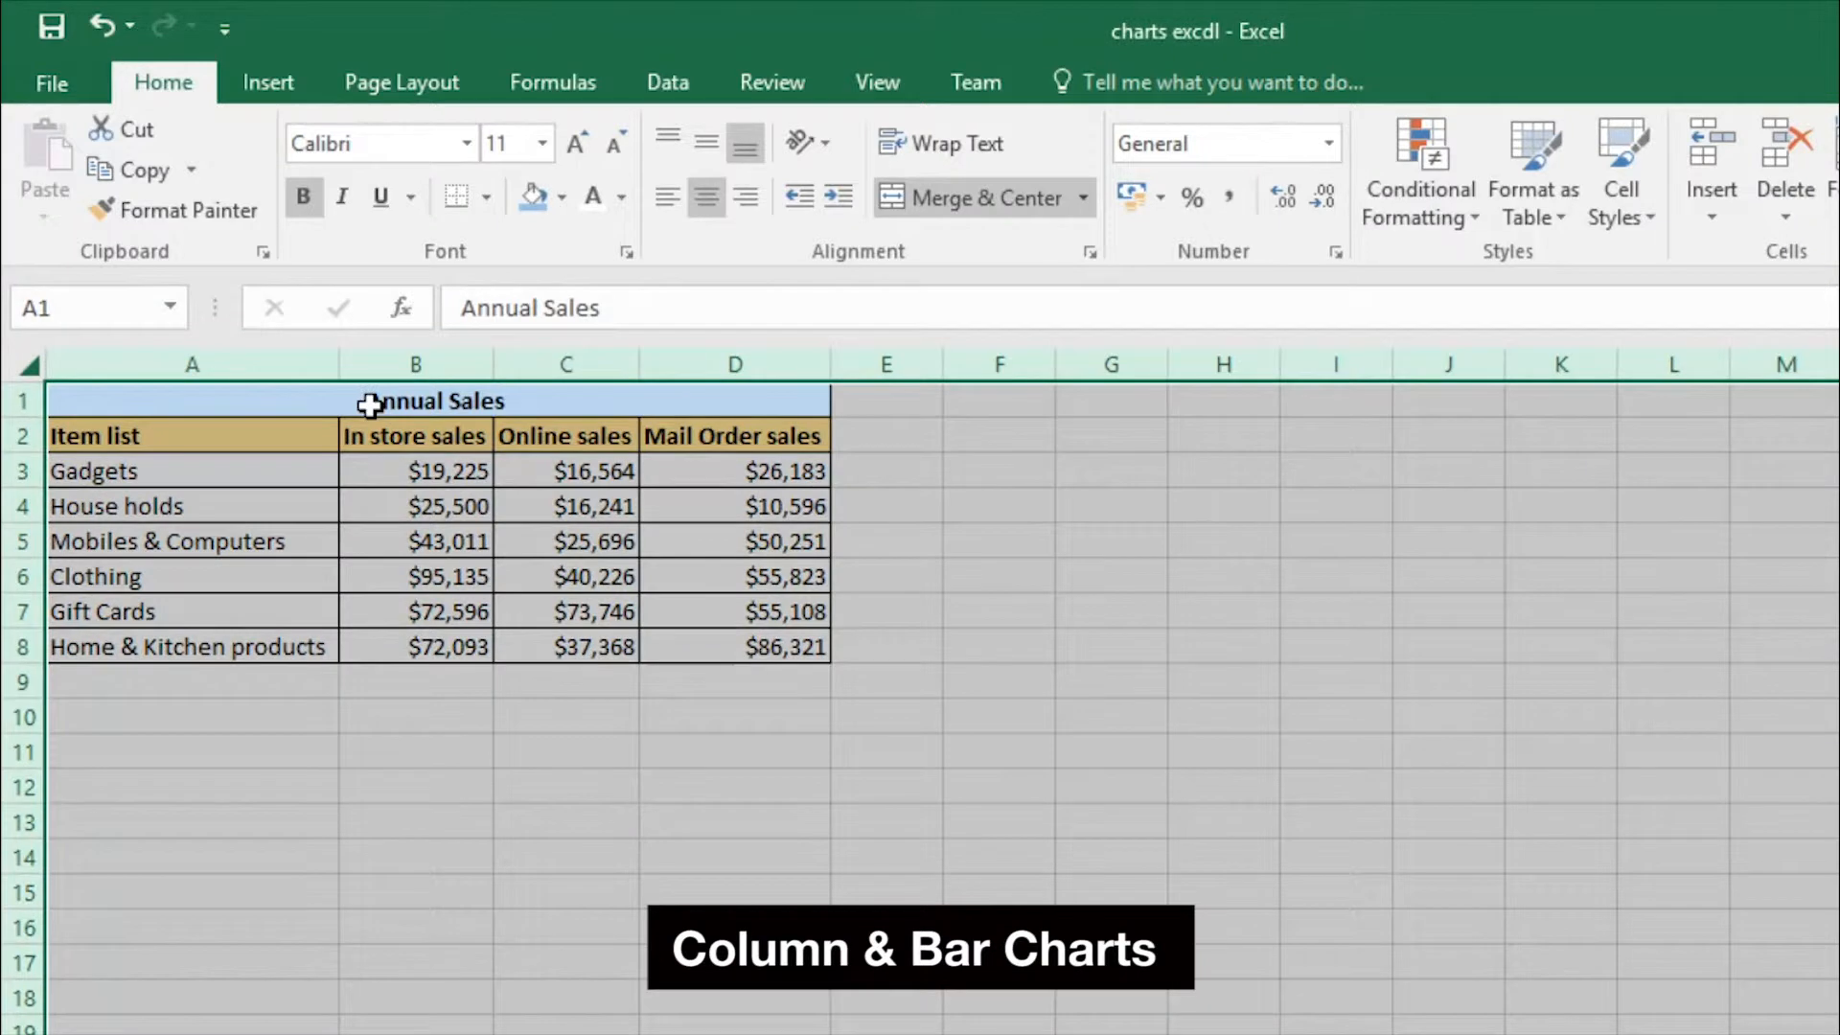
click(370, 405)
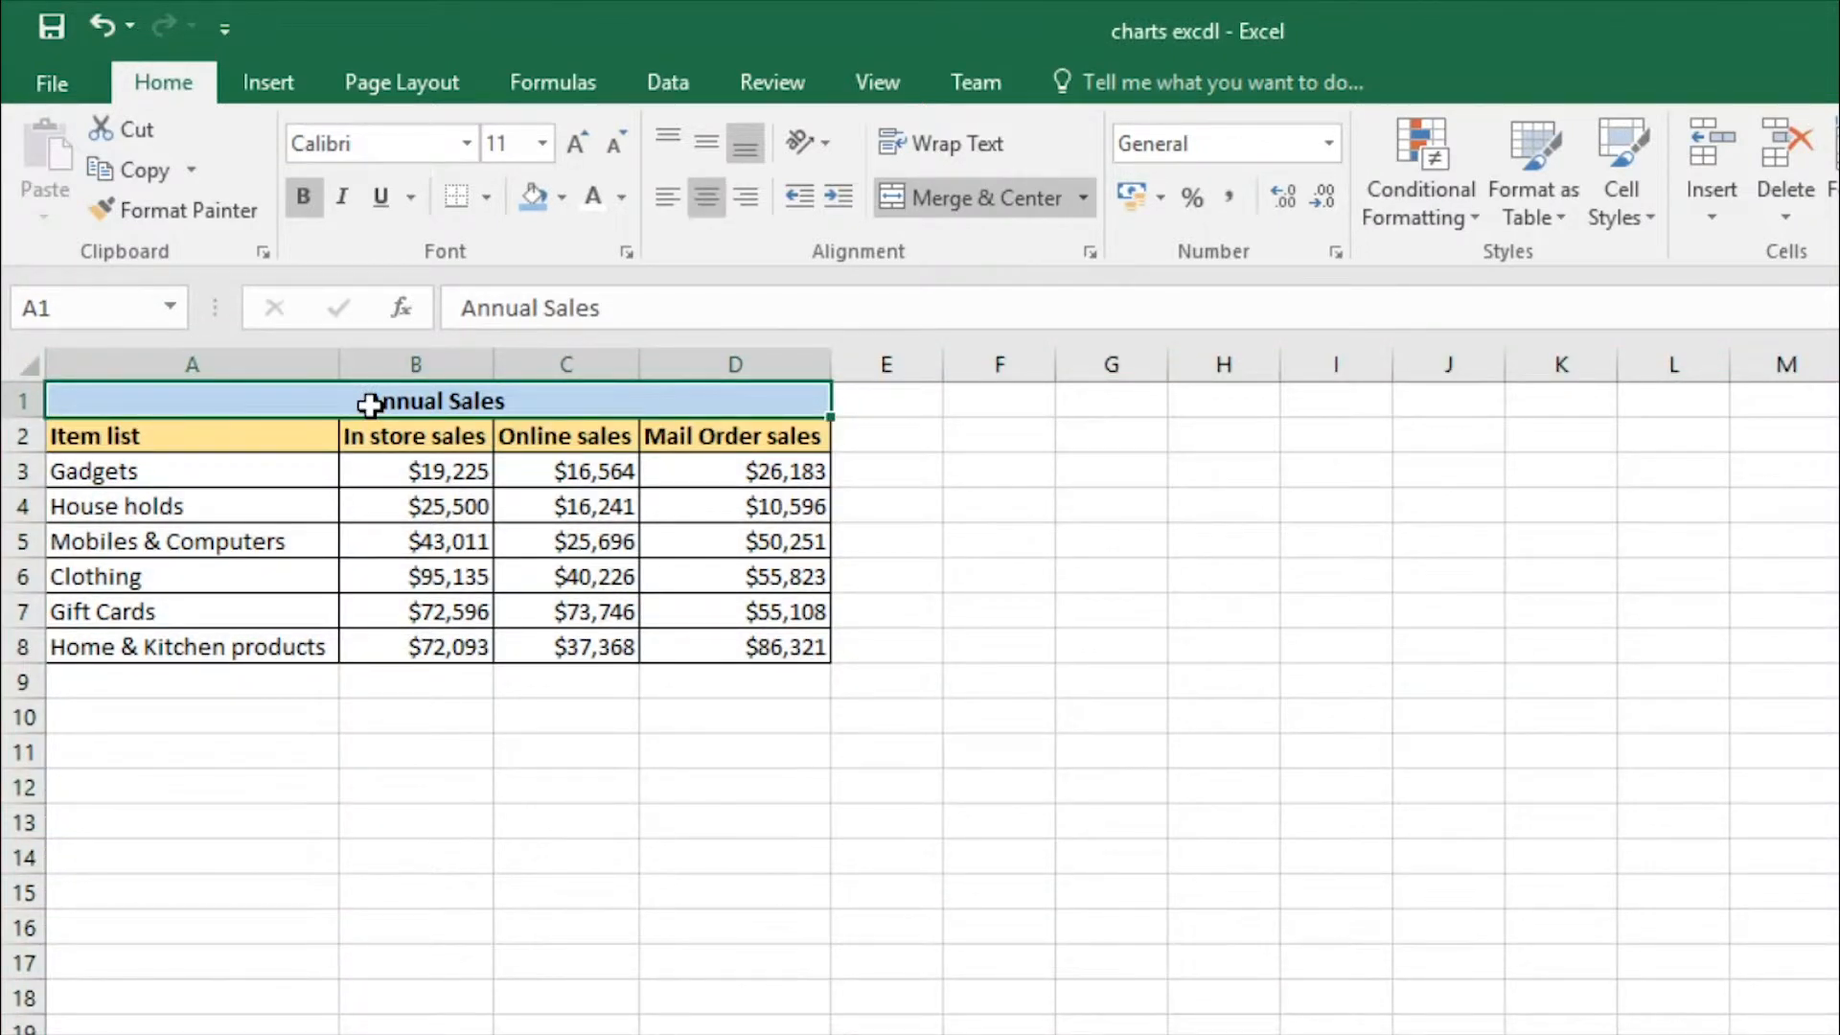
drag(370, 405, 414, 641)
click(414, 641)
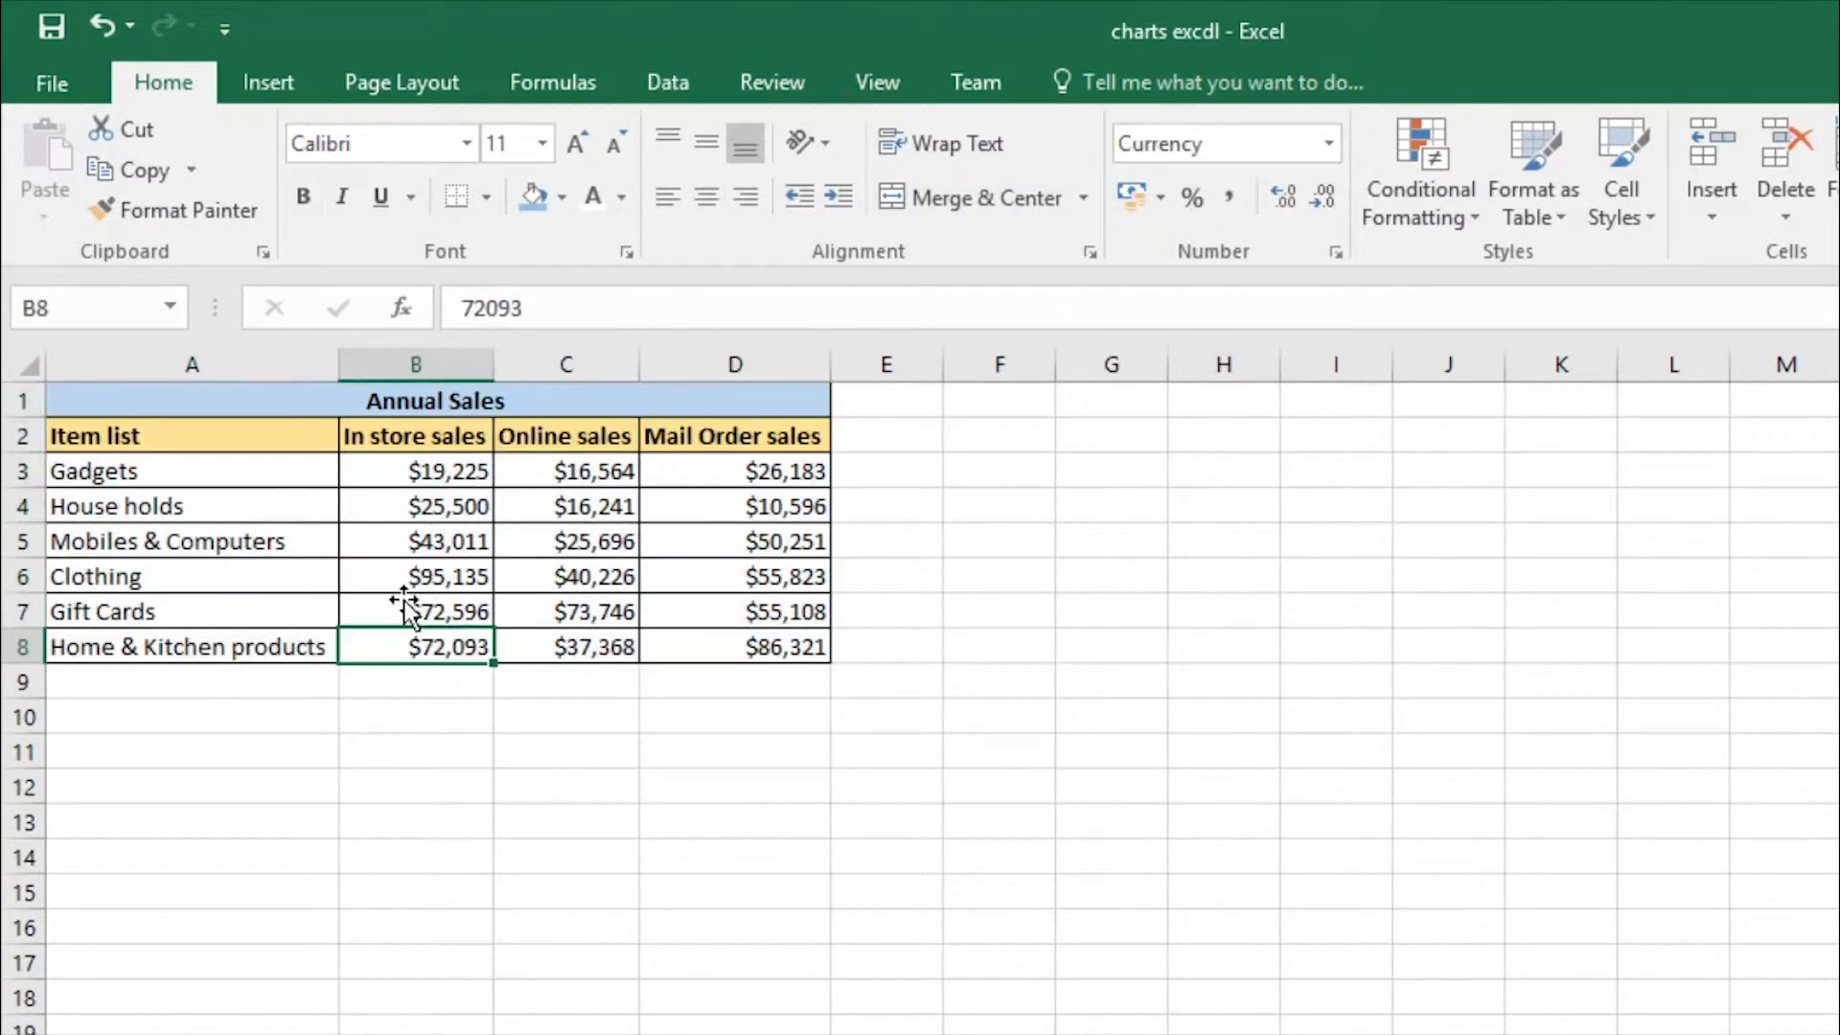
drag(263, 442, 265, 643)
drag(388, 438, 661, 439)
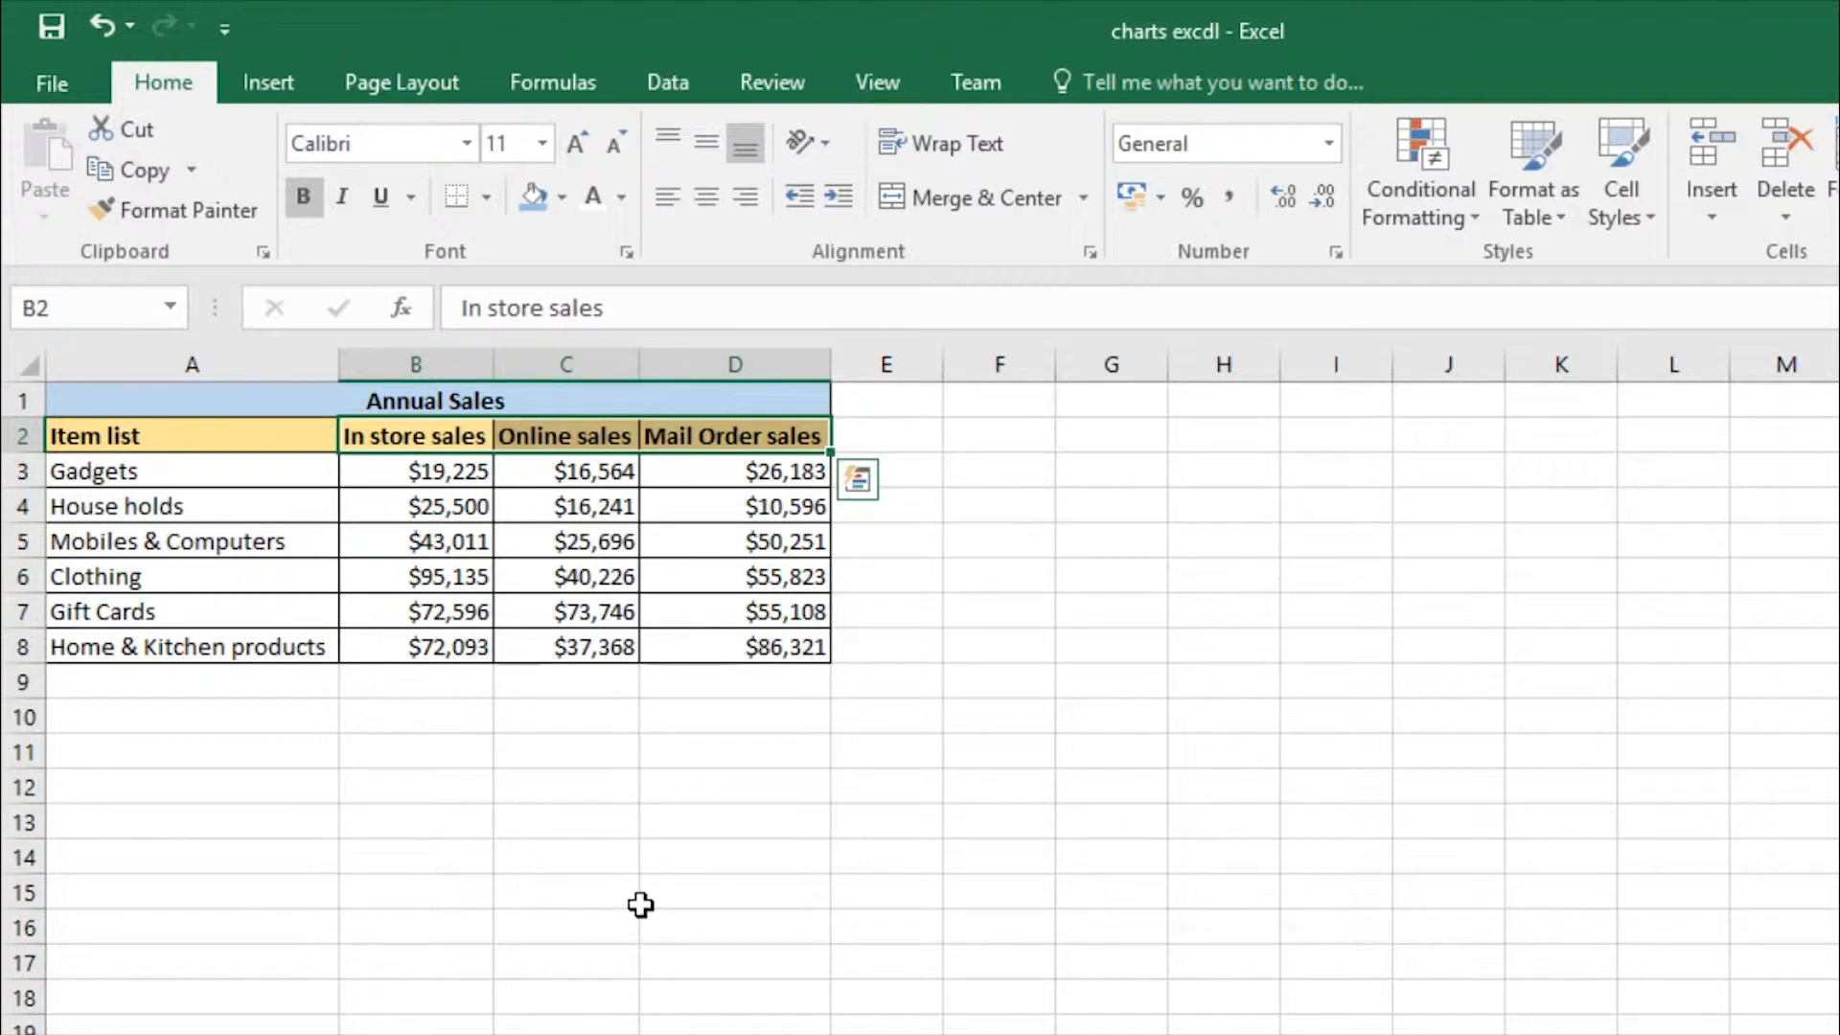
click(734, 436)
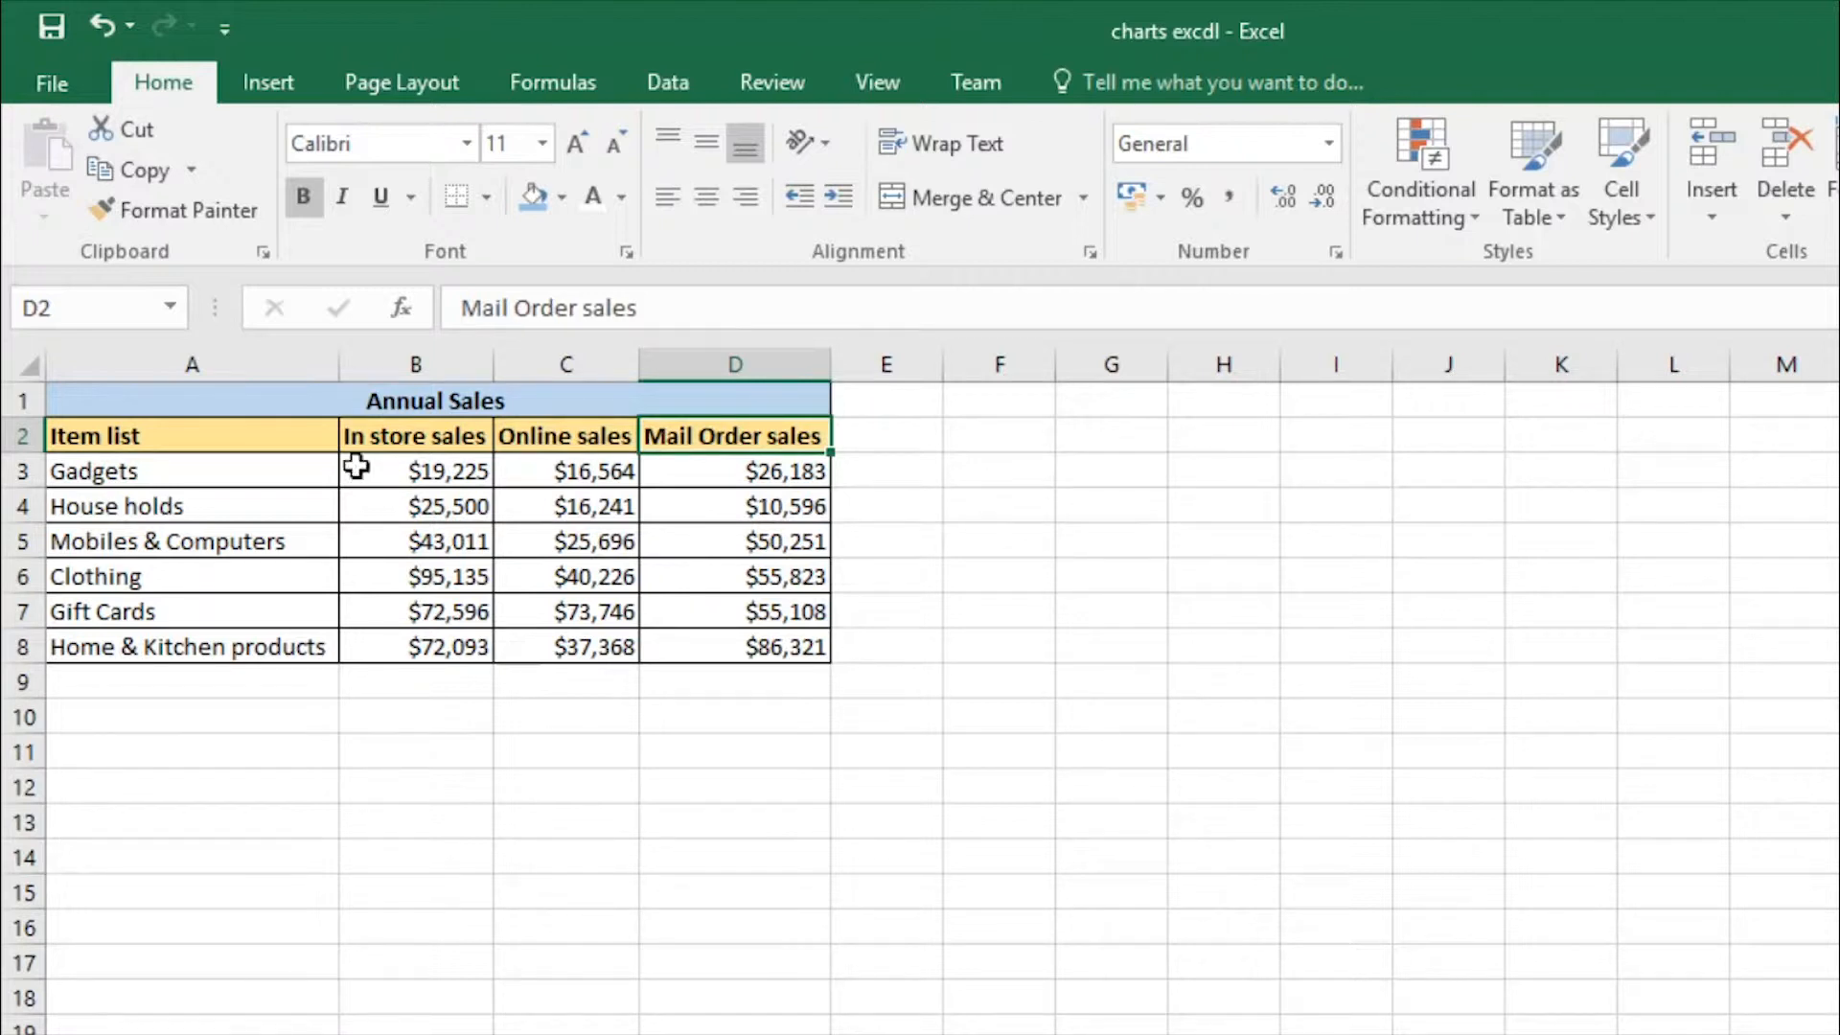
Try out the default chart for the sales data in A2:D8 and delete it again.
drag(313, 440, 705, 637)
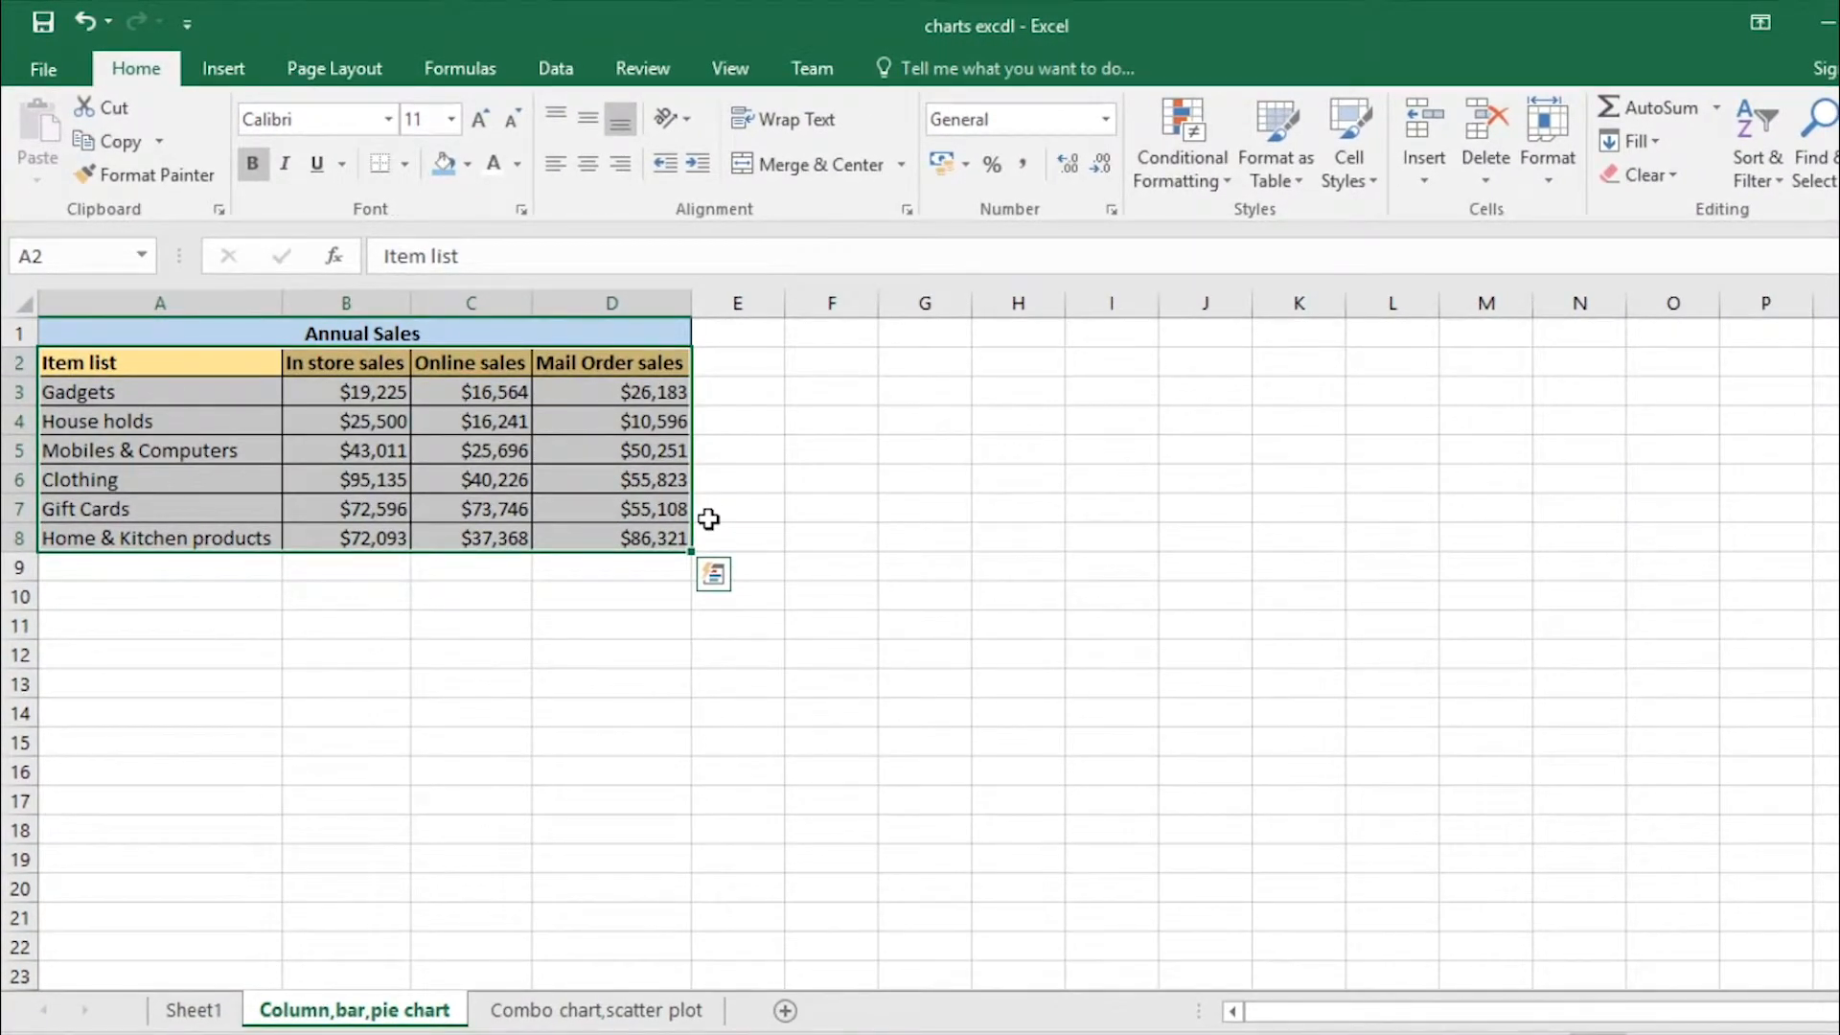
key(alt+F1)
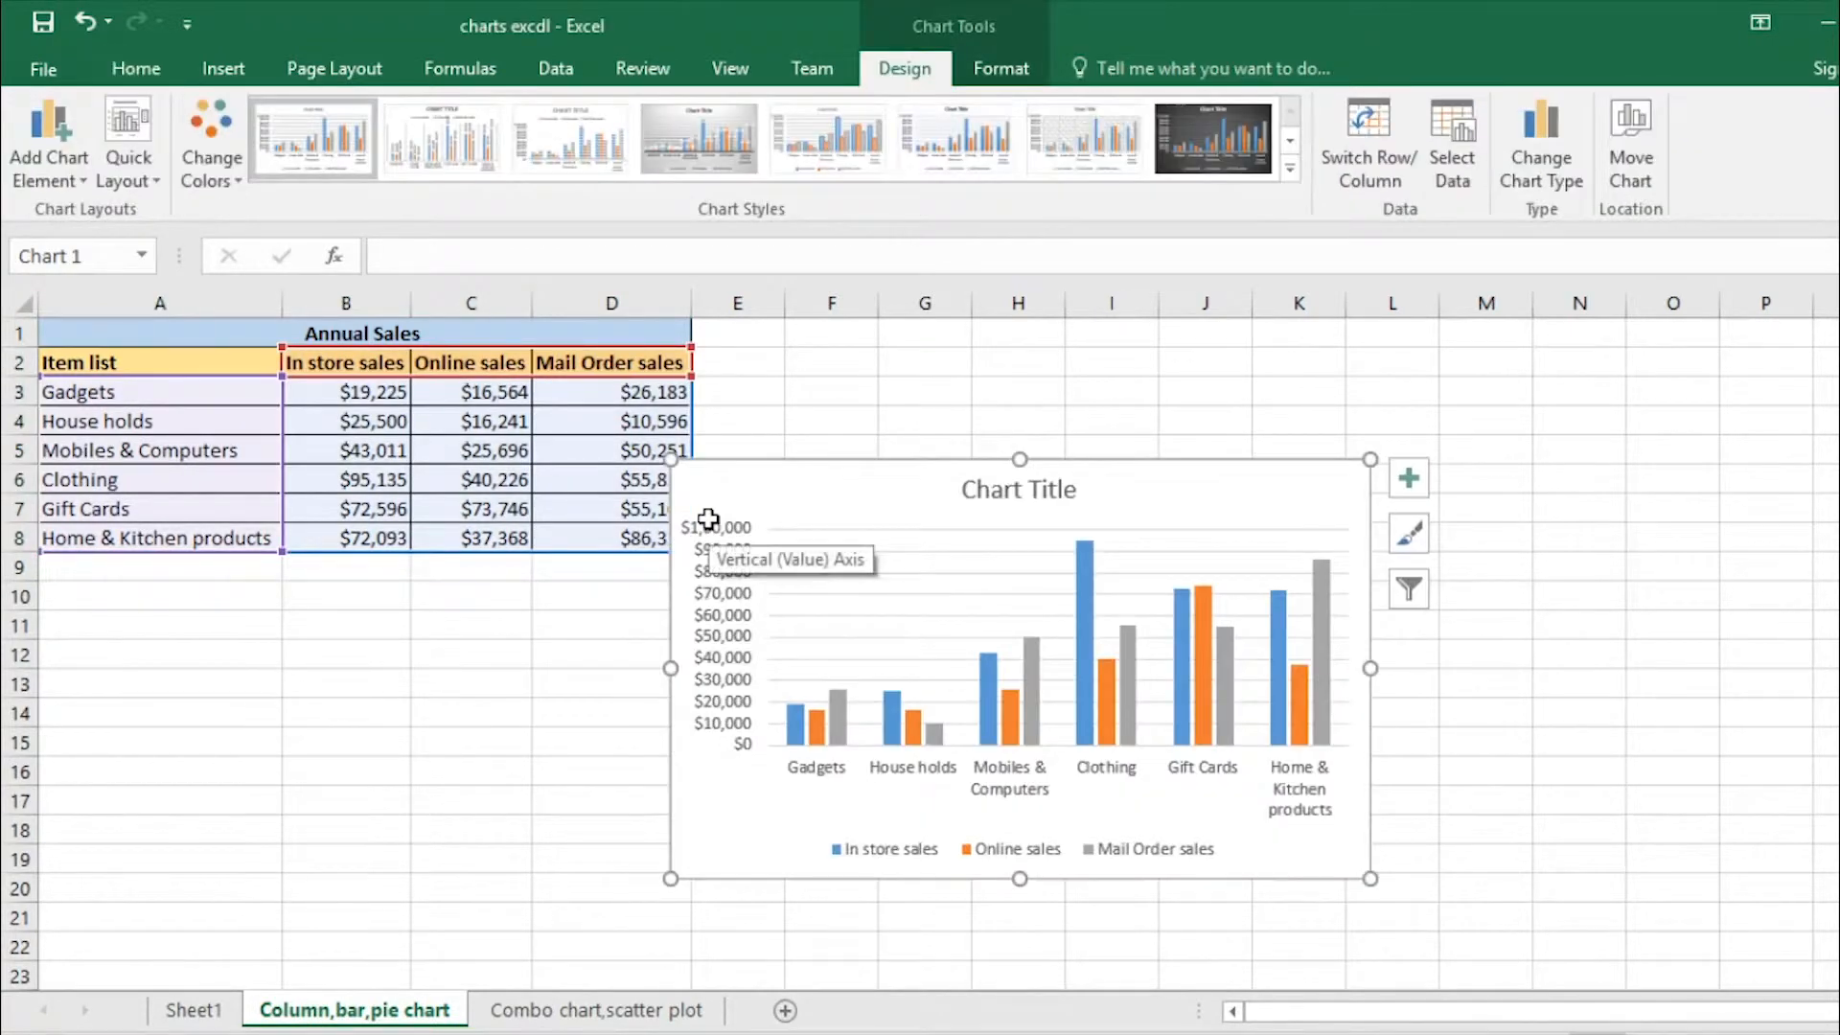
drag(768, 488, 852, 445)
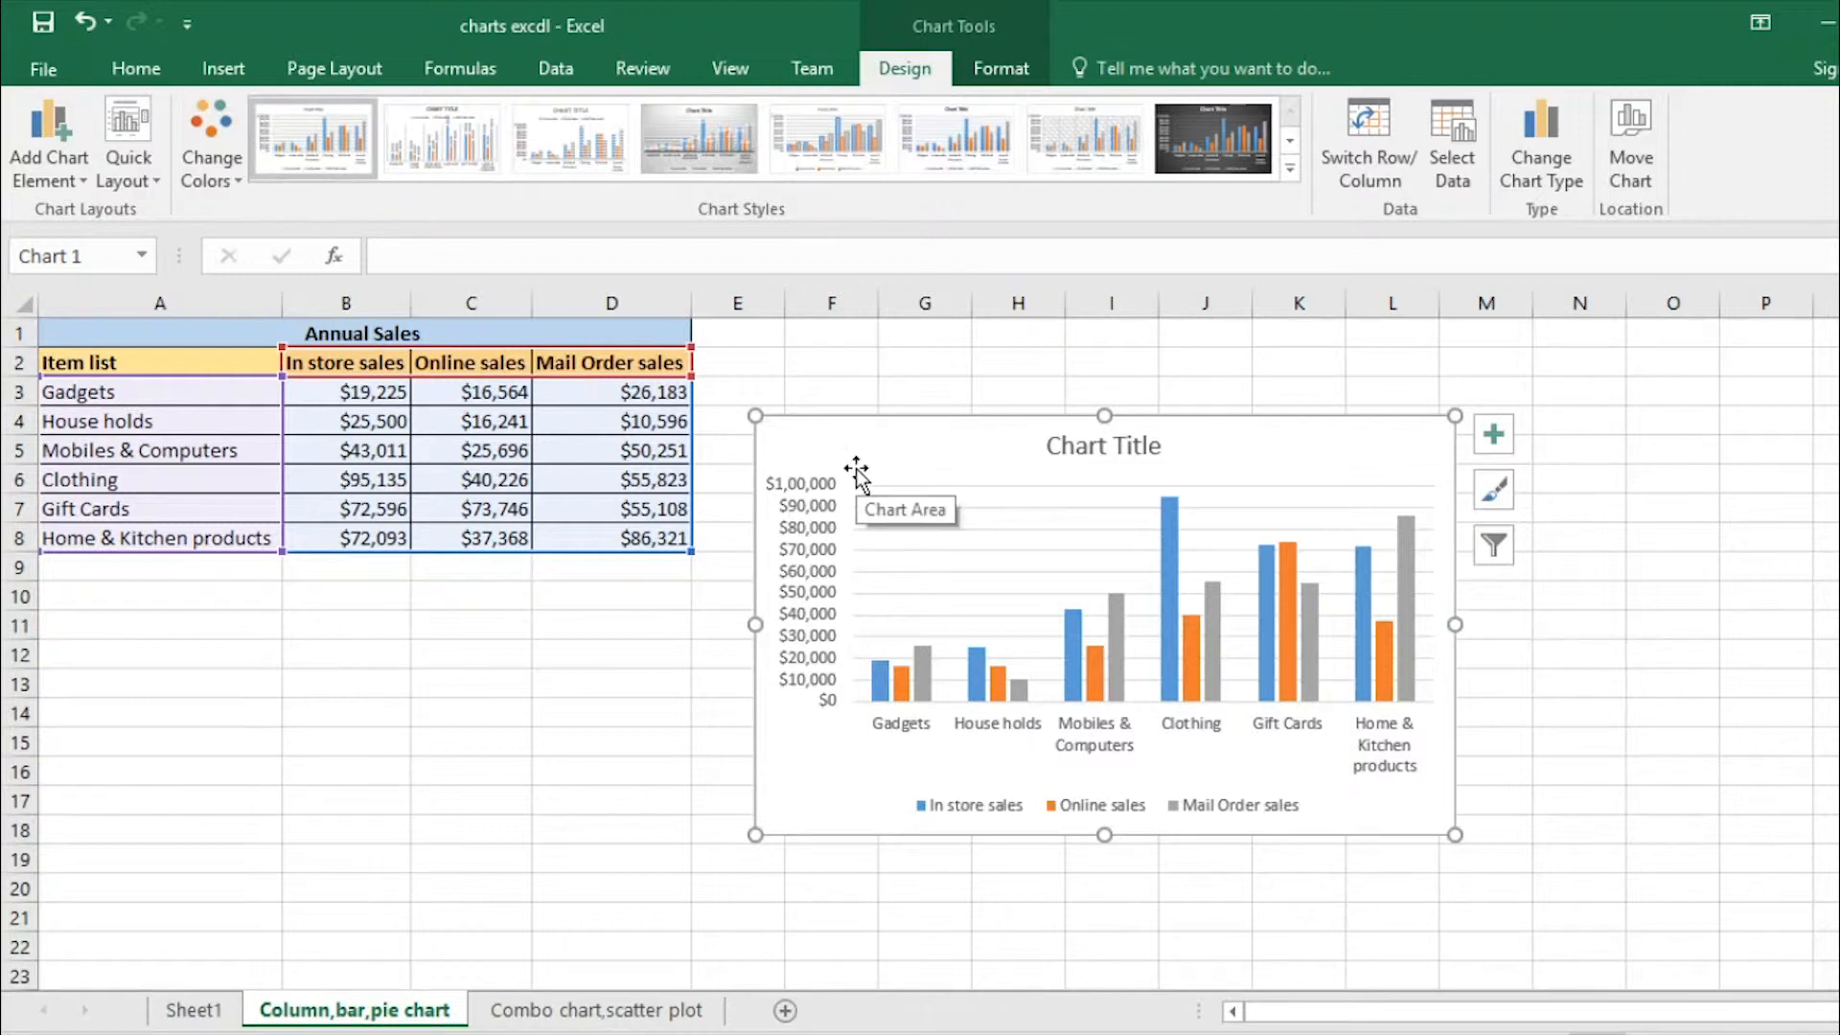
drag(842, 449, 841, 450)
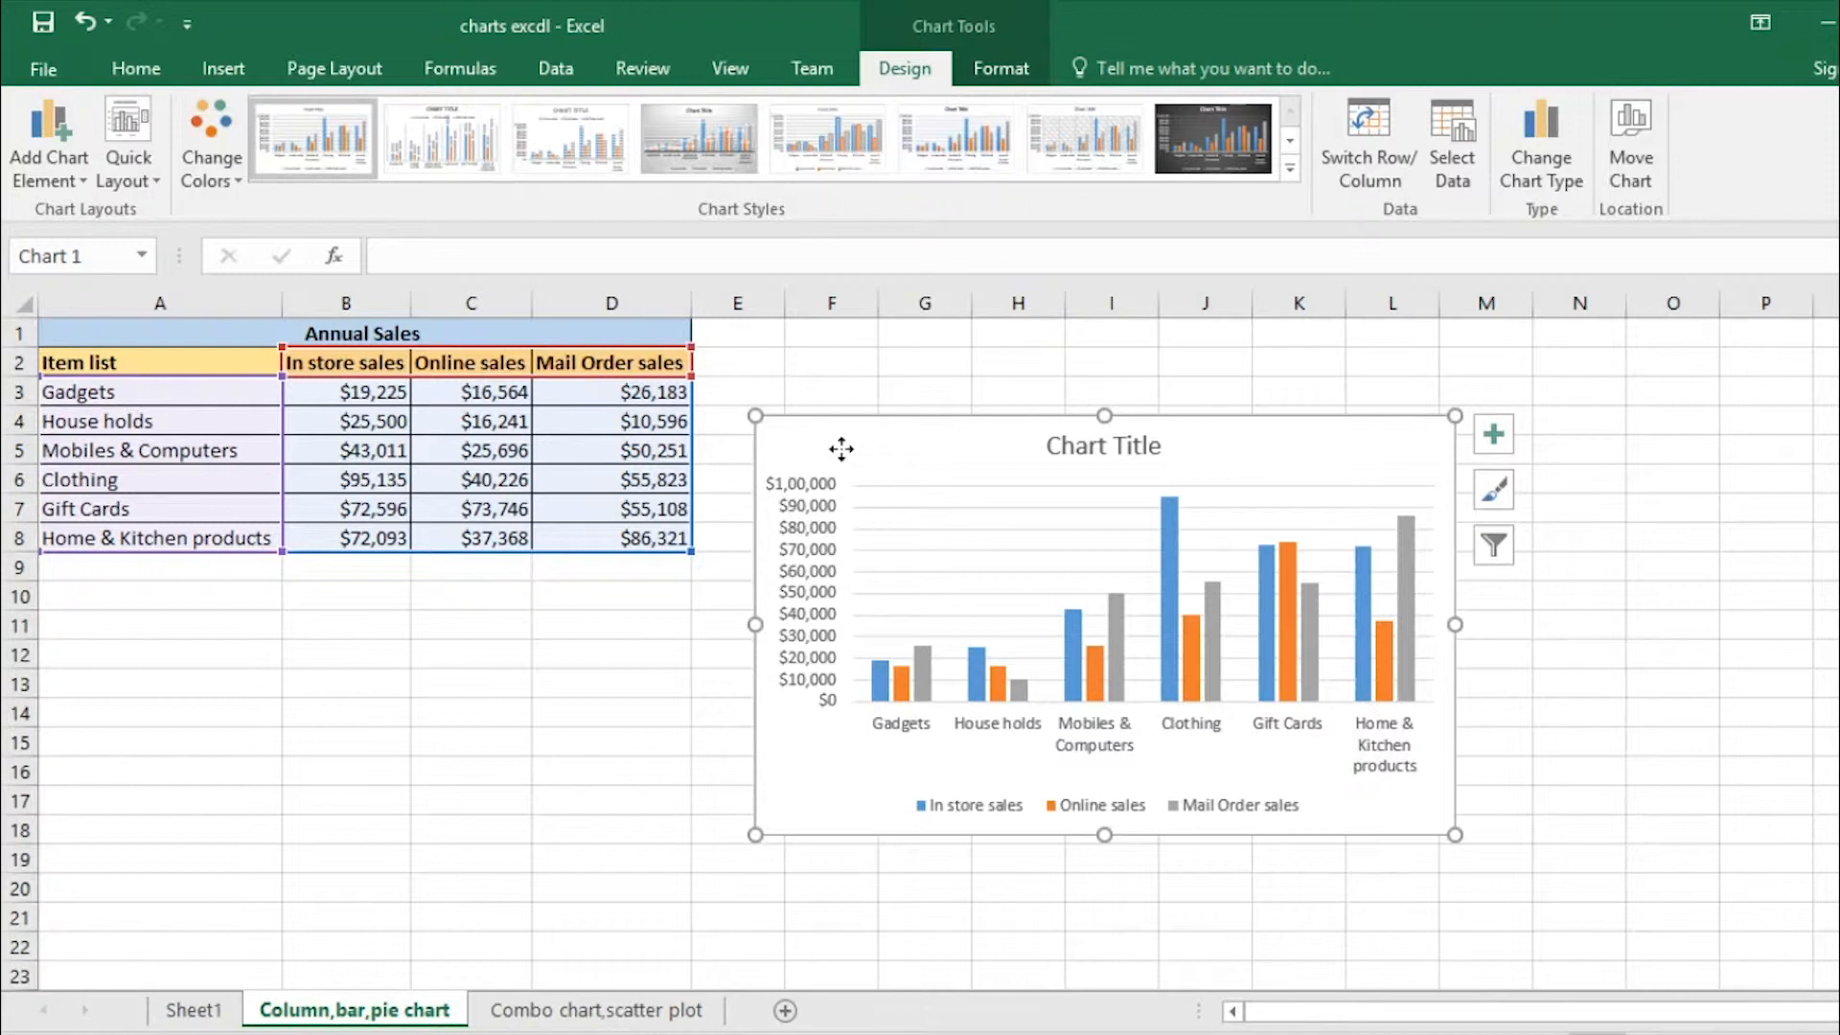
key(Delete)
Insert a 2-D clustered column chart from A2:D8 and place it beside the Annual Sales table.
drag(187, 362, 608, 530)
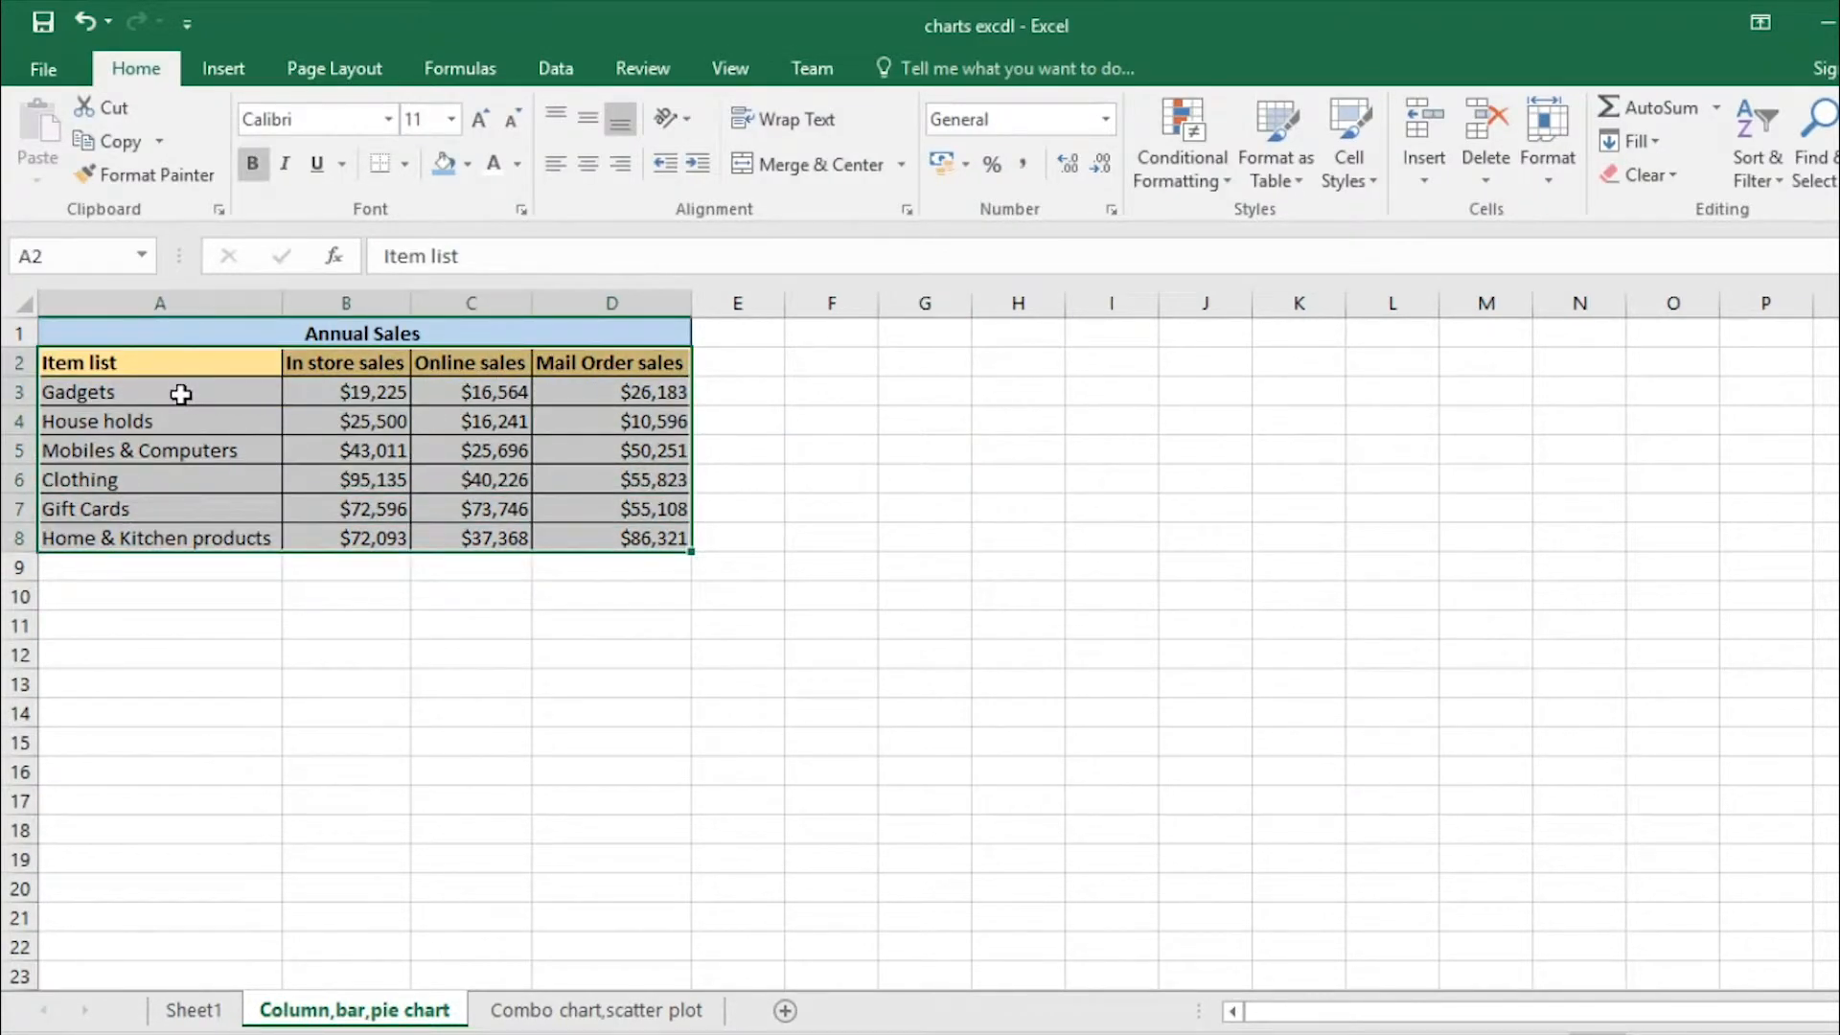
click(226, 73)
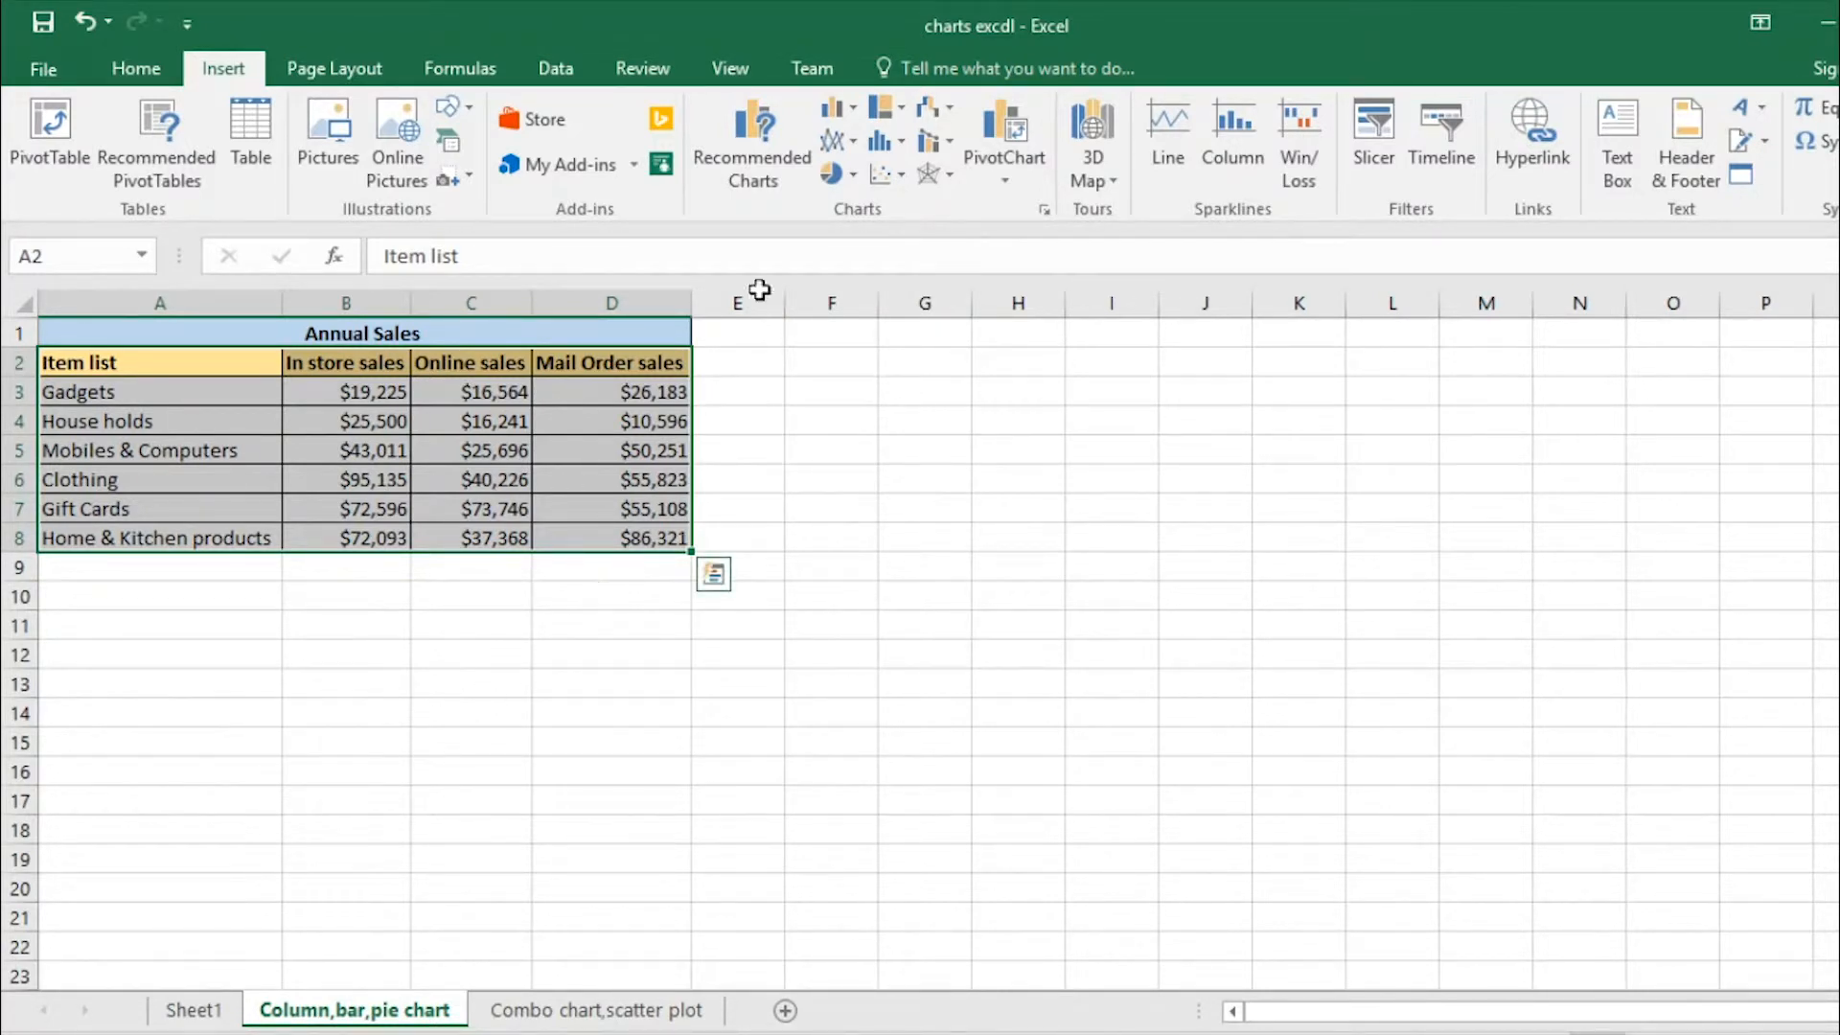
click(840, 112)
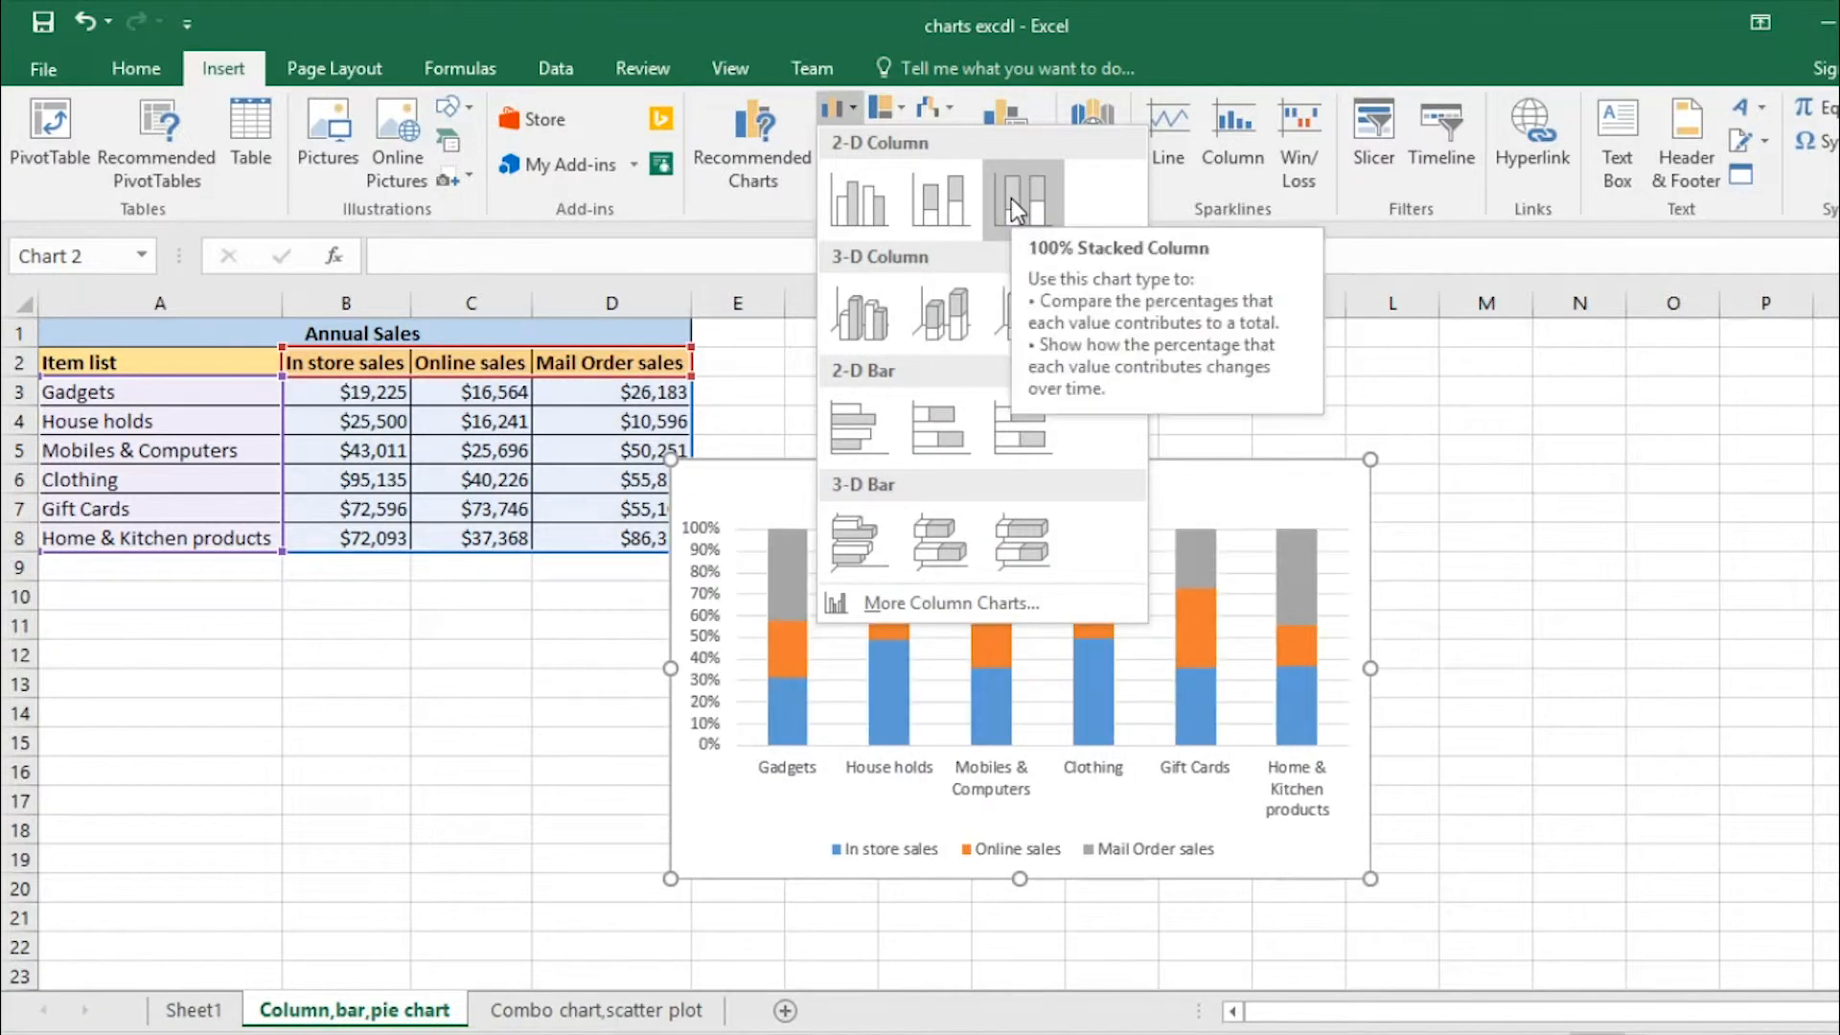
click(862, 203)
drag(882, 509, 945, 493)
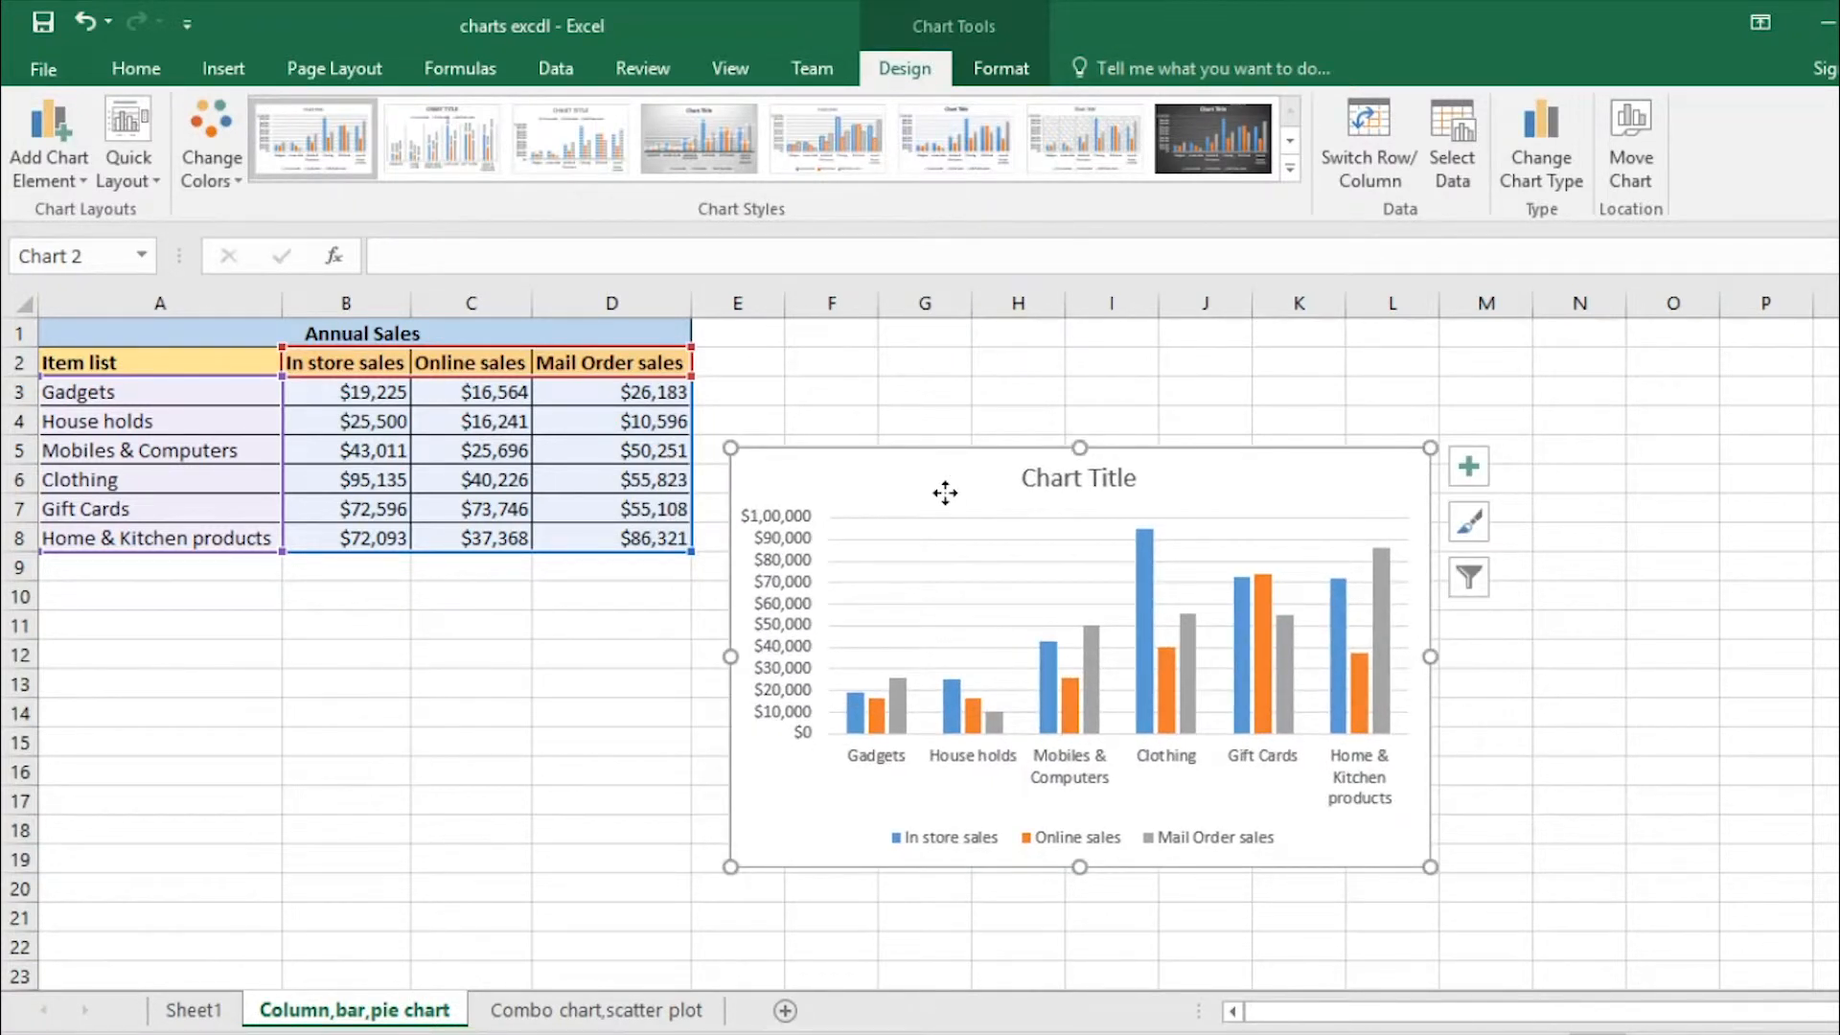
drag(922, 479, 969, 374)
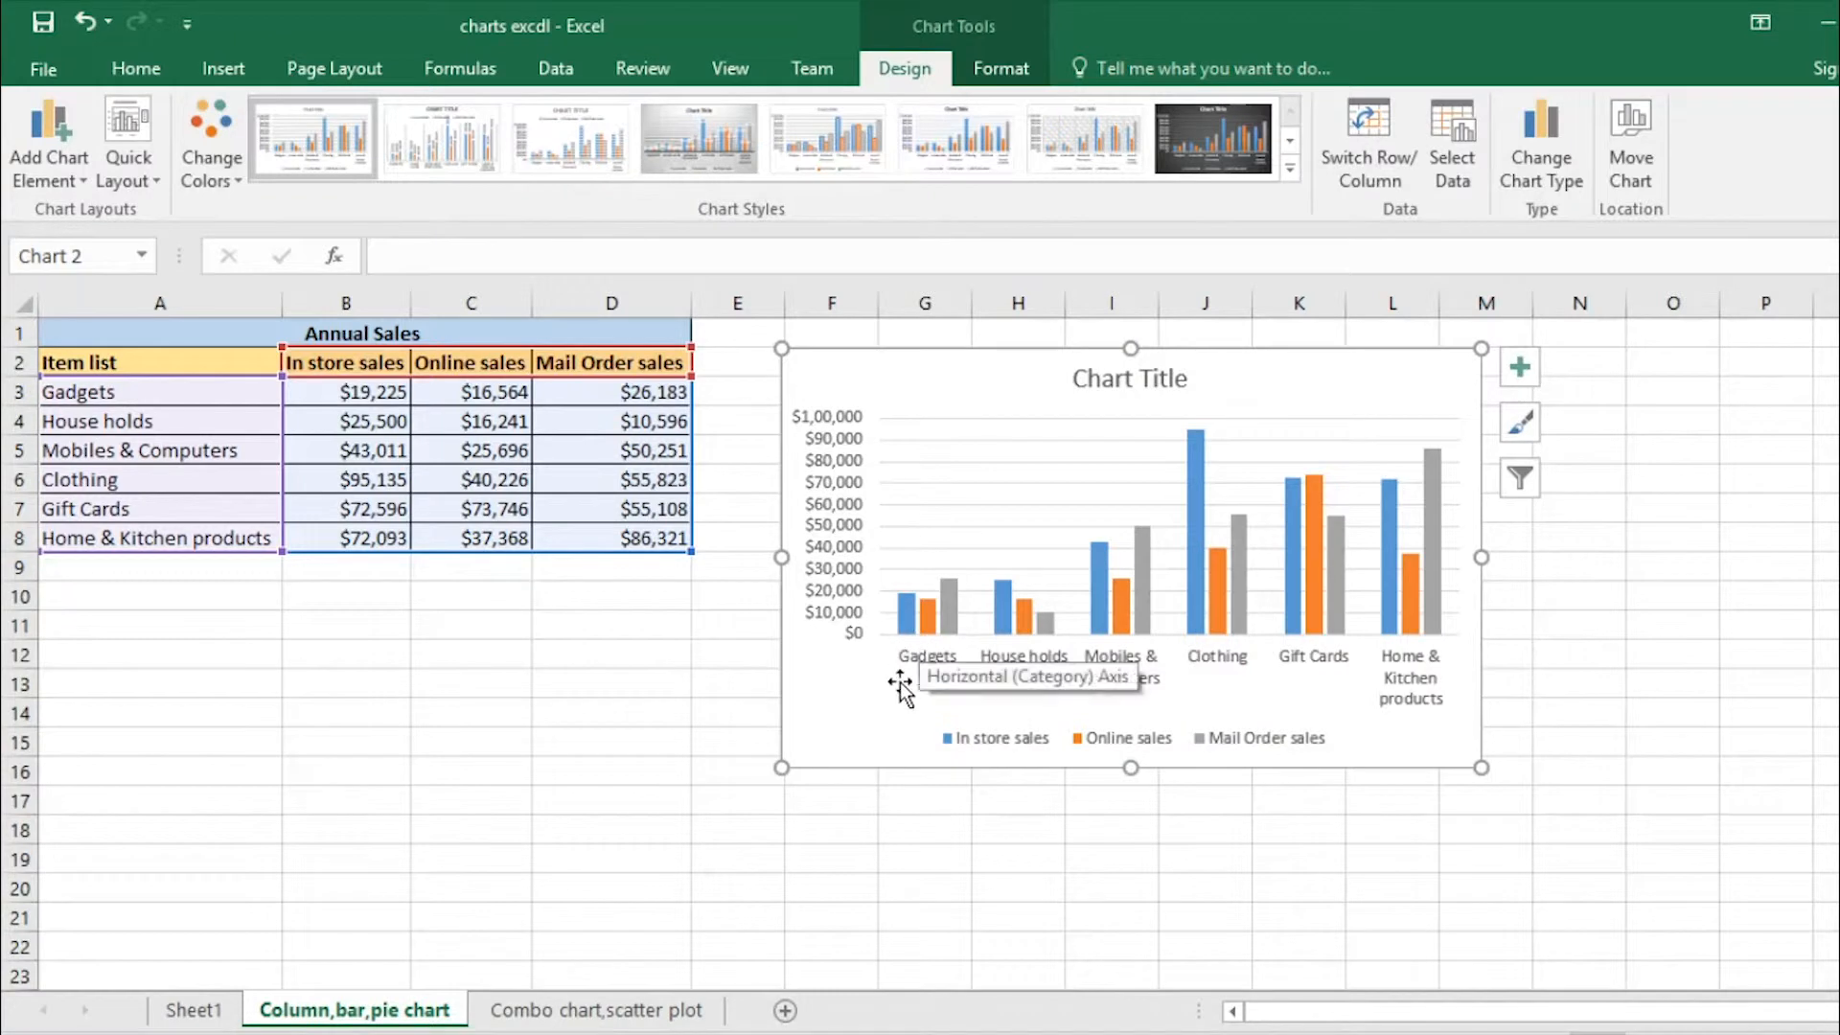
Compare the Gadgets sales values in row 3 with the columns shown in the chart.
click(374, 400)
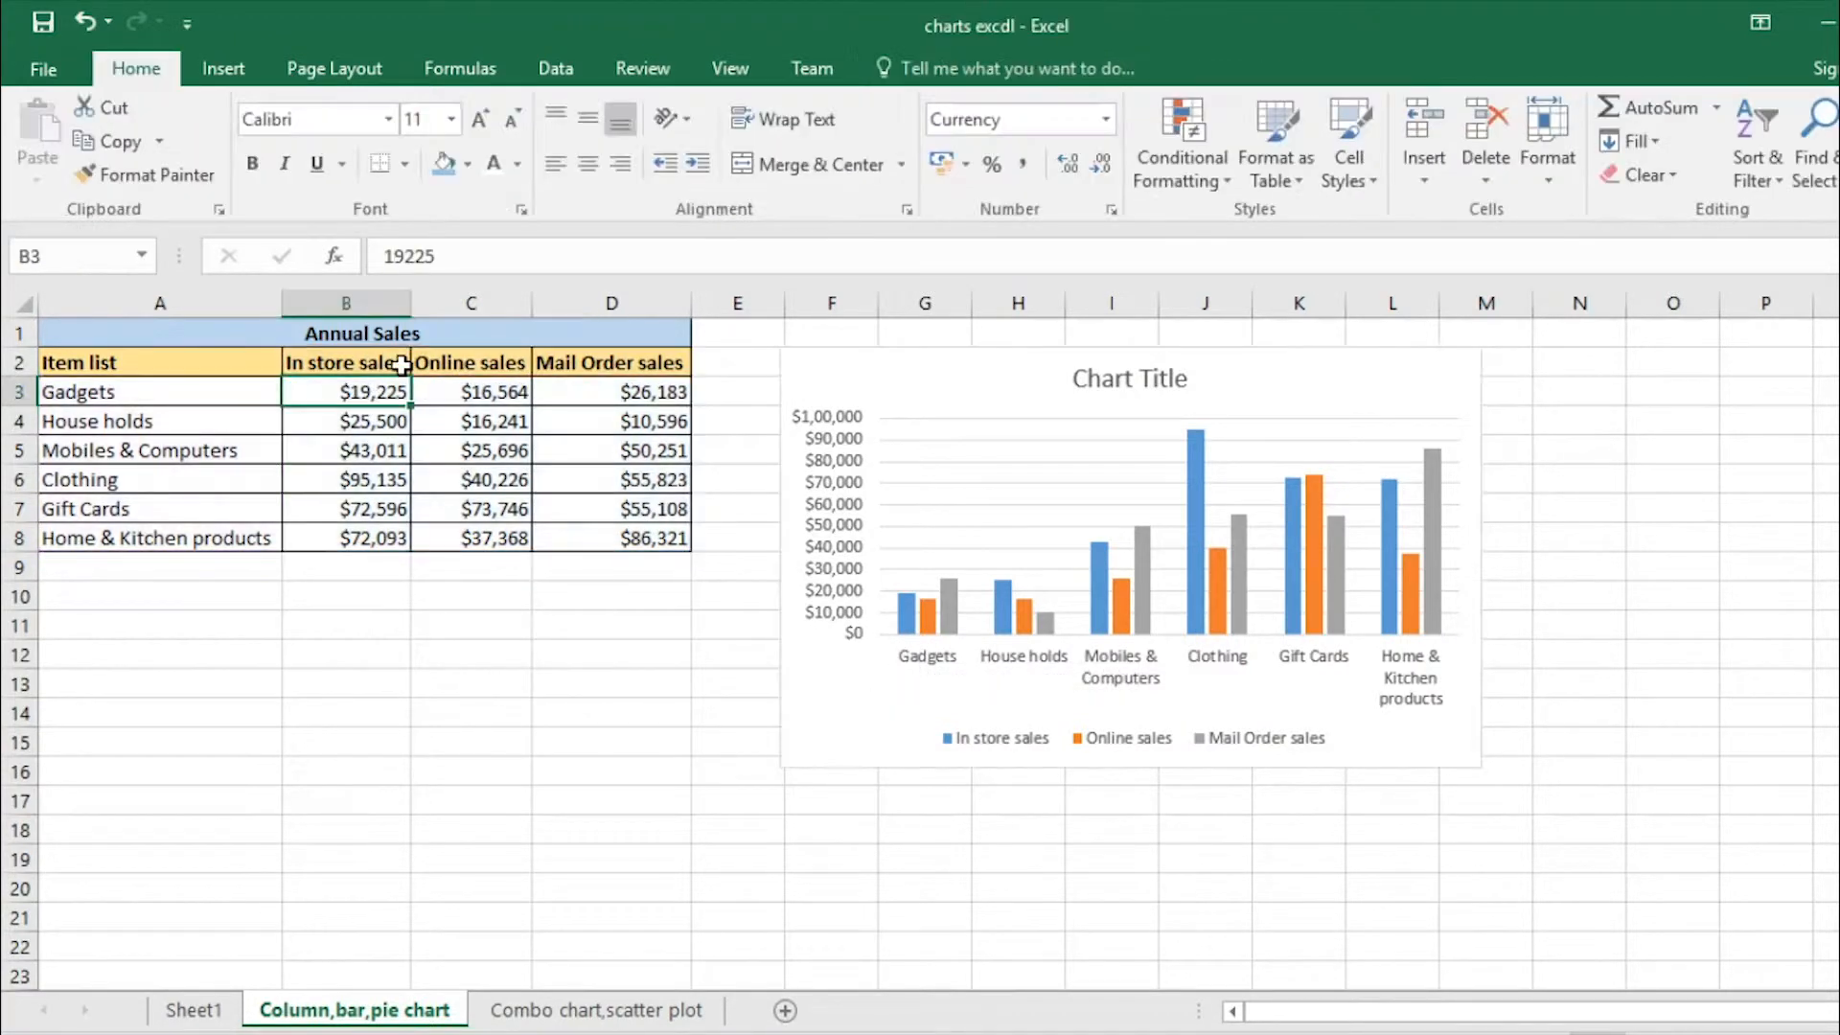
click(484, 394)
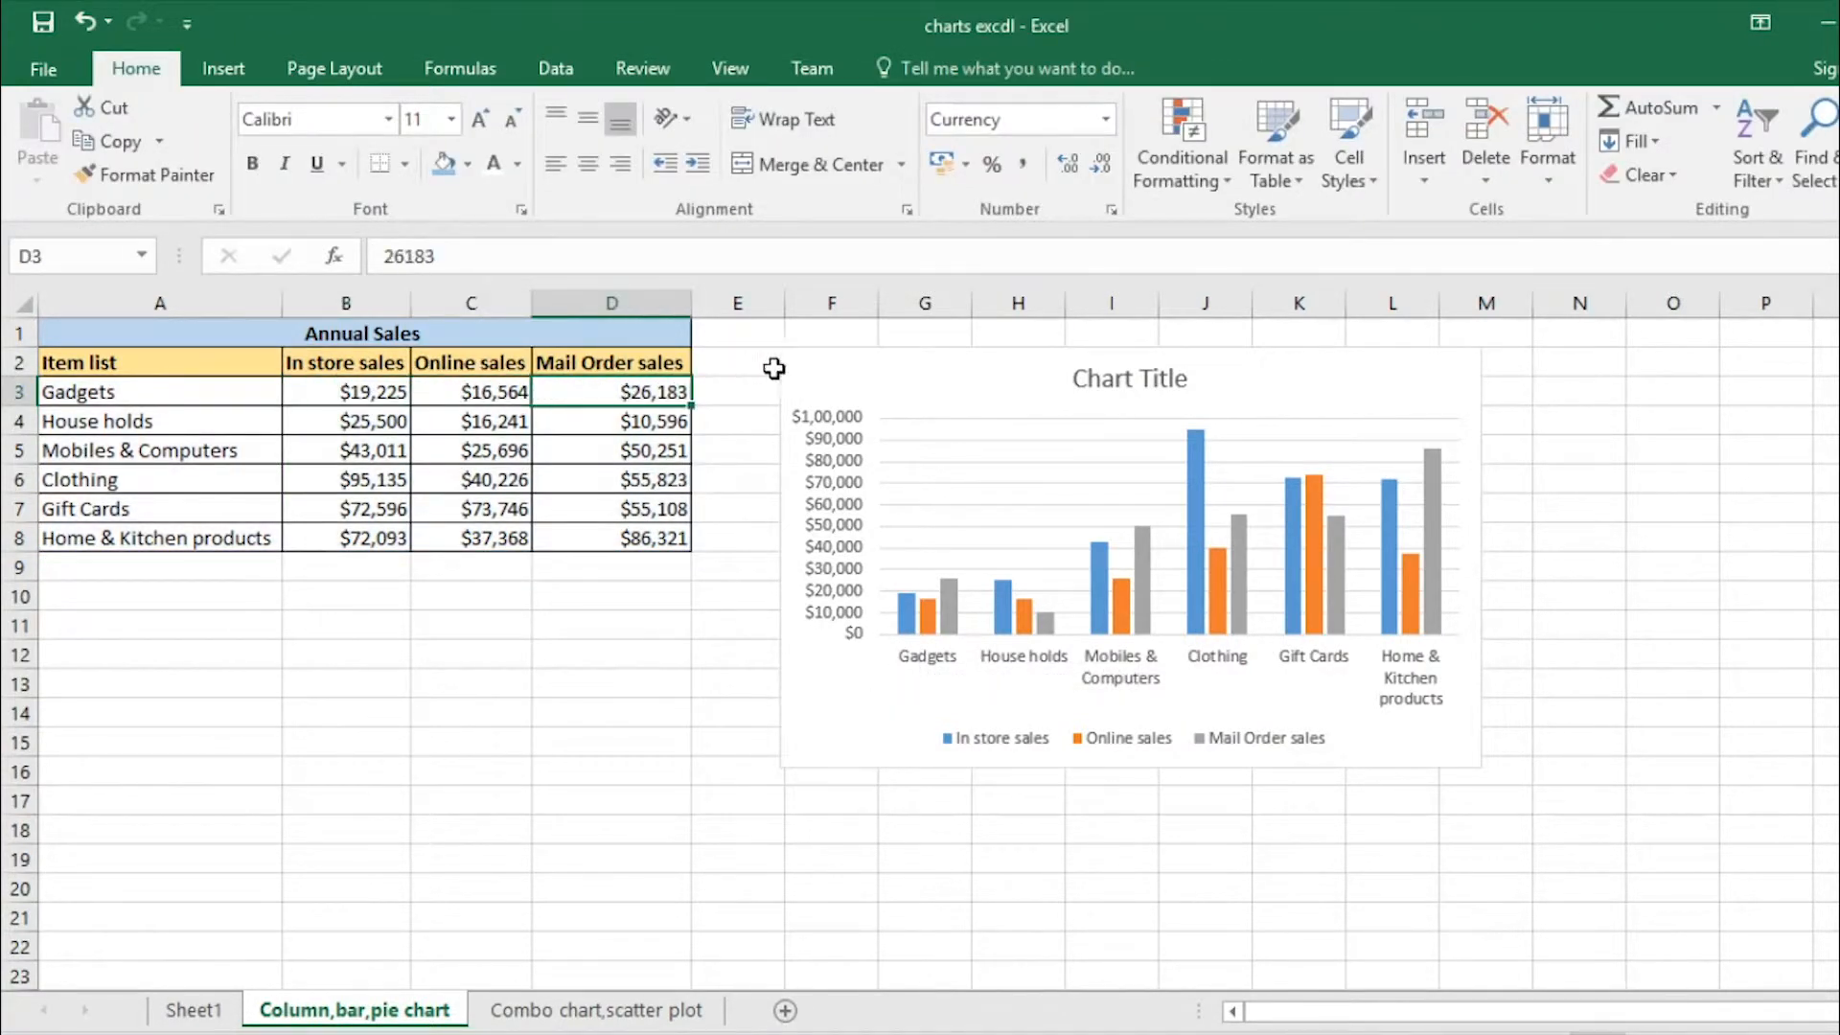
click(874, 366)
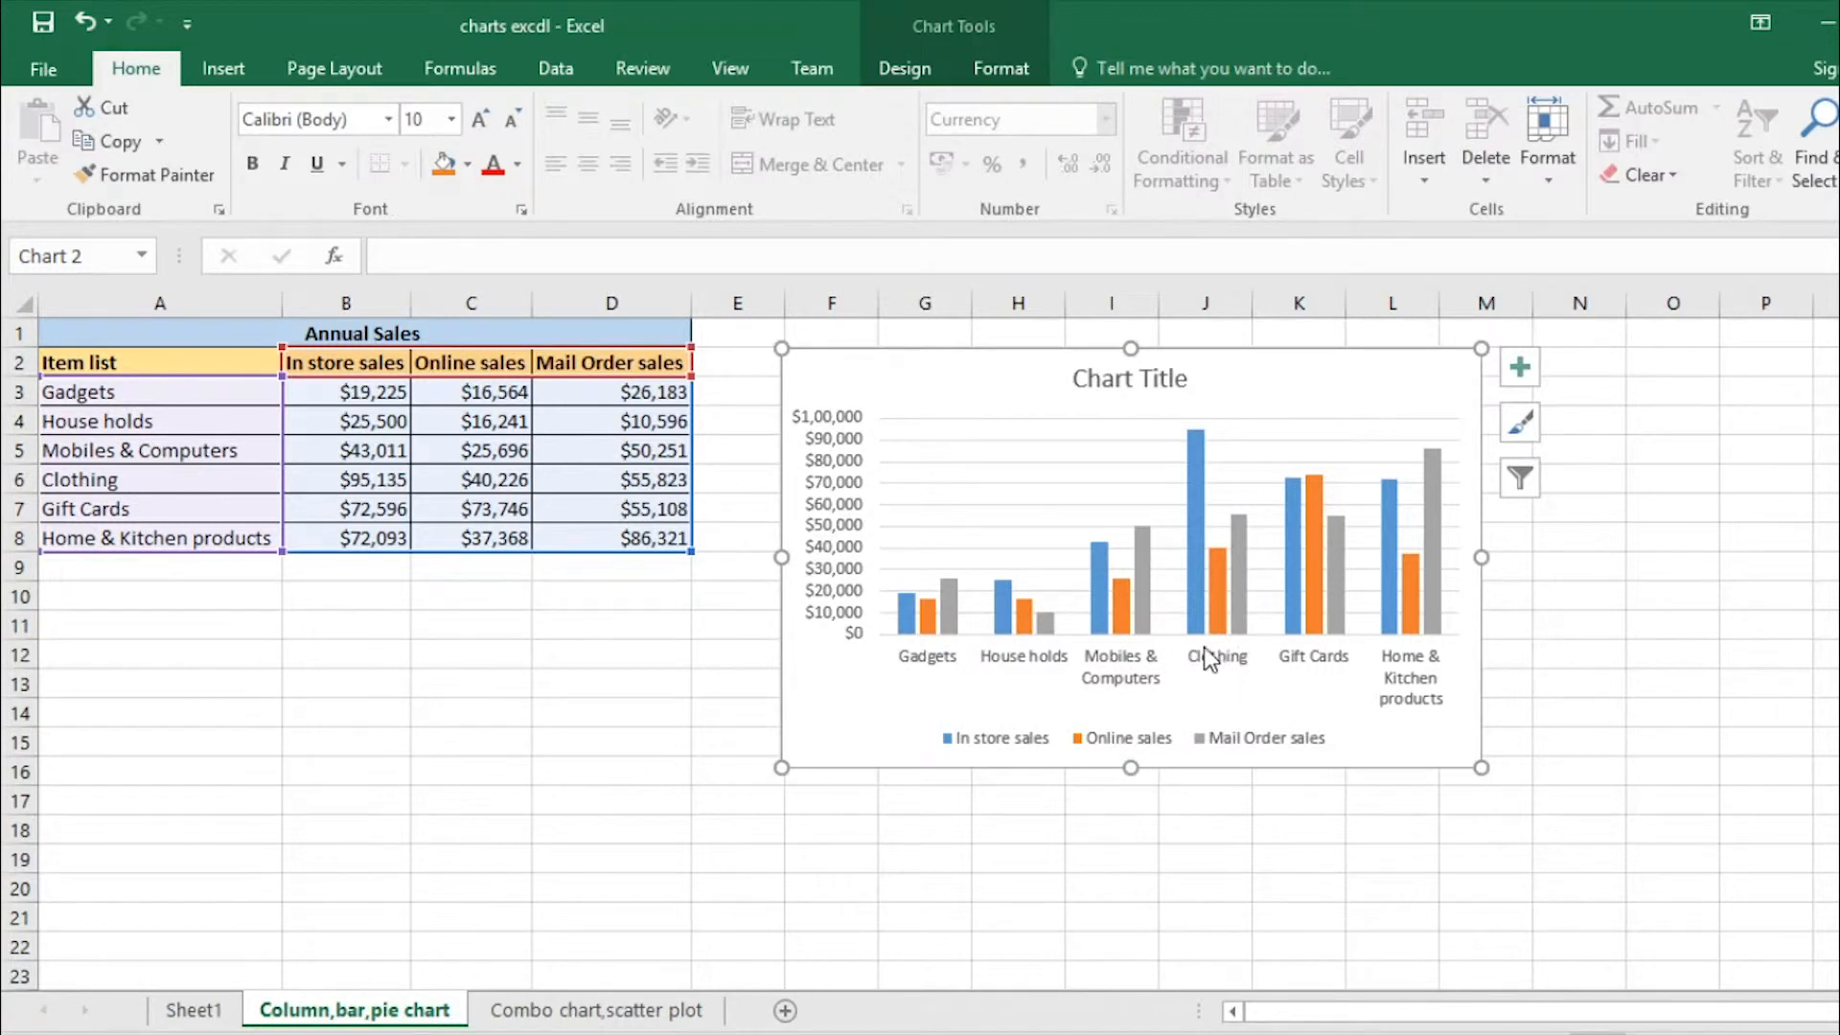
mouse_move(1196, 493)
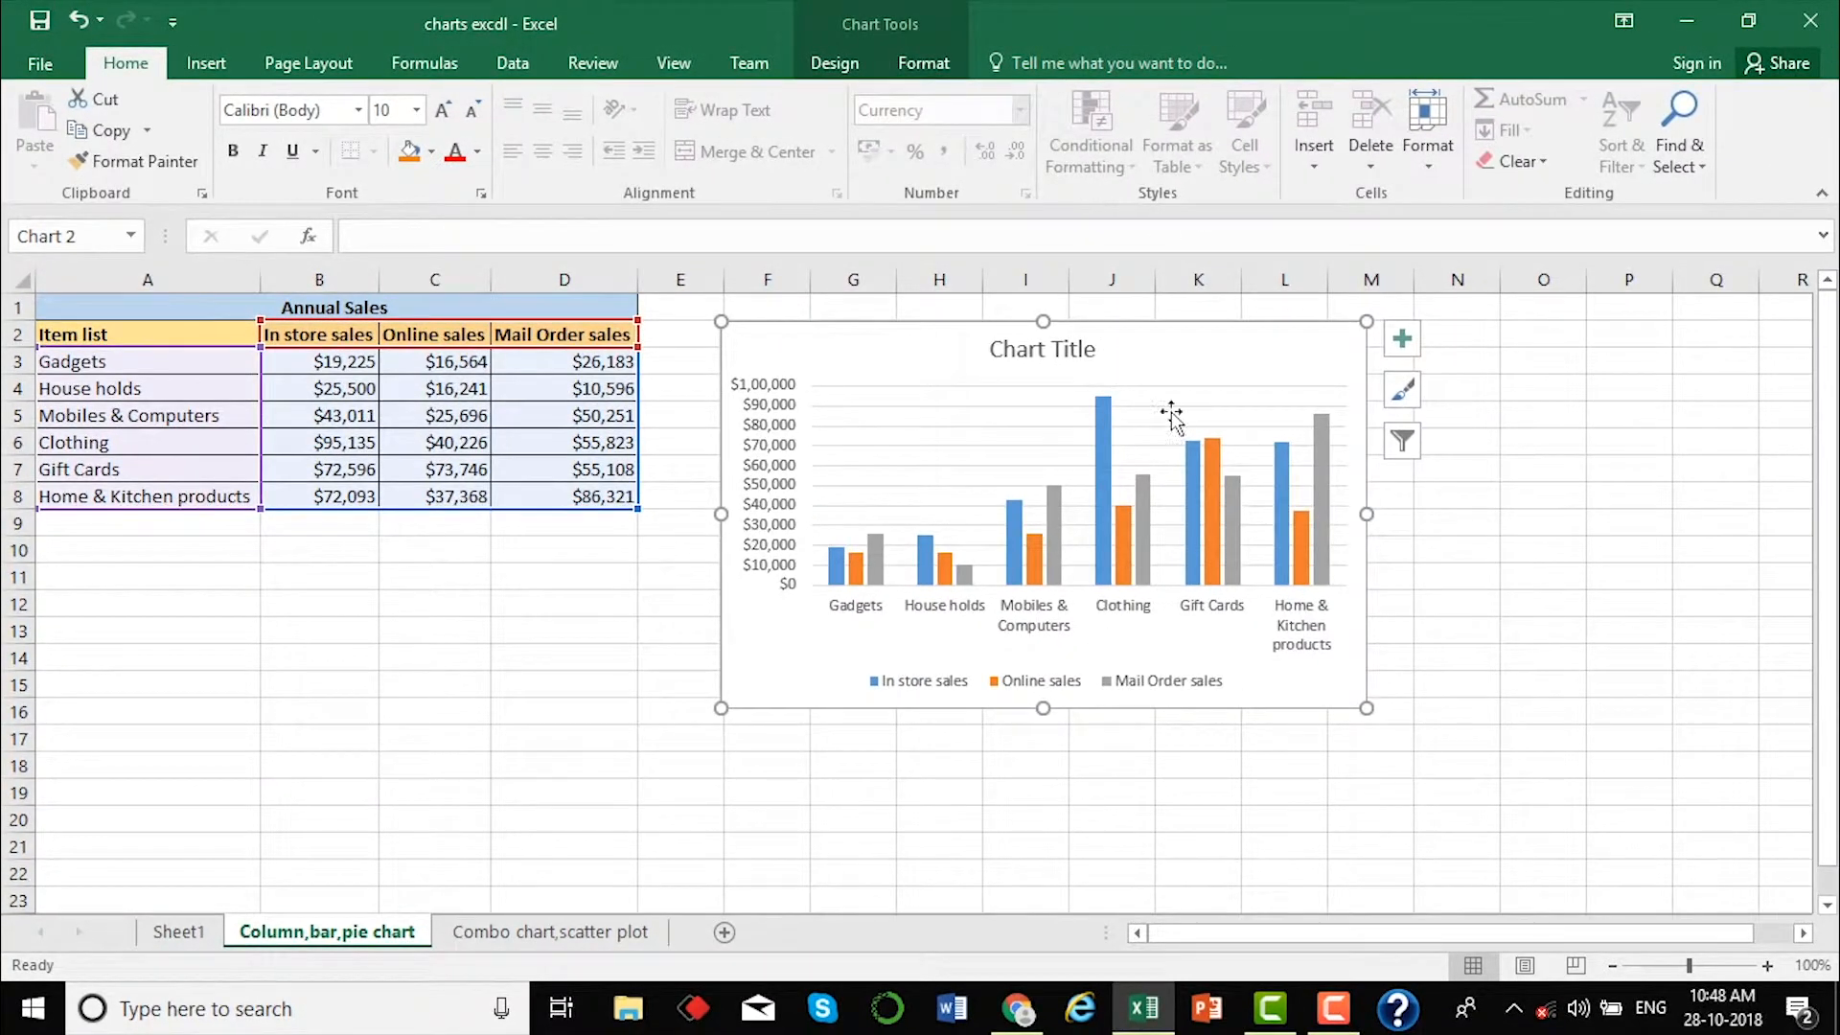
Change the chart title to "Annual Sales" and close the formatting pane.
double_click(1067, 352)
double_click(1066, 351)
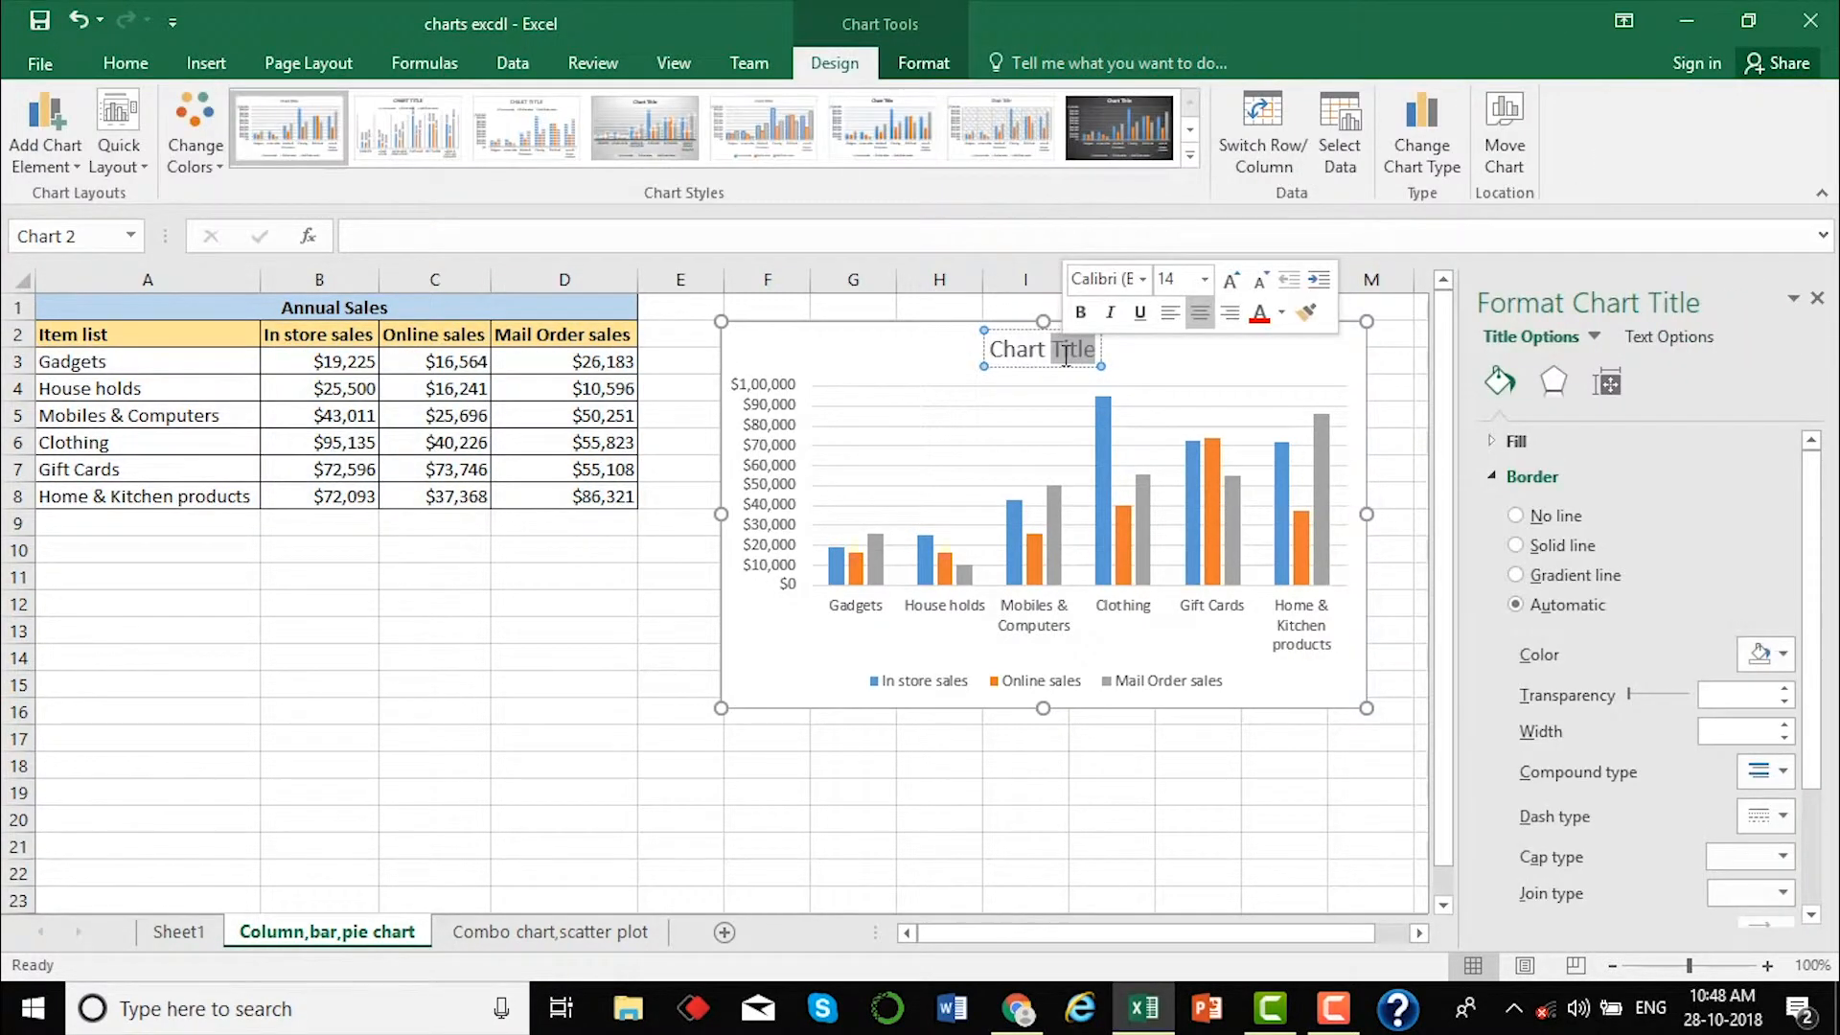
click(1047, 352)
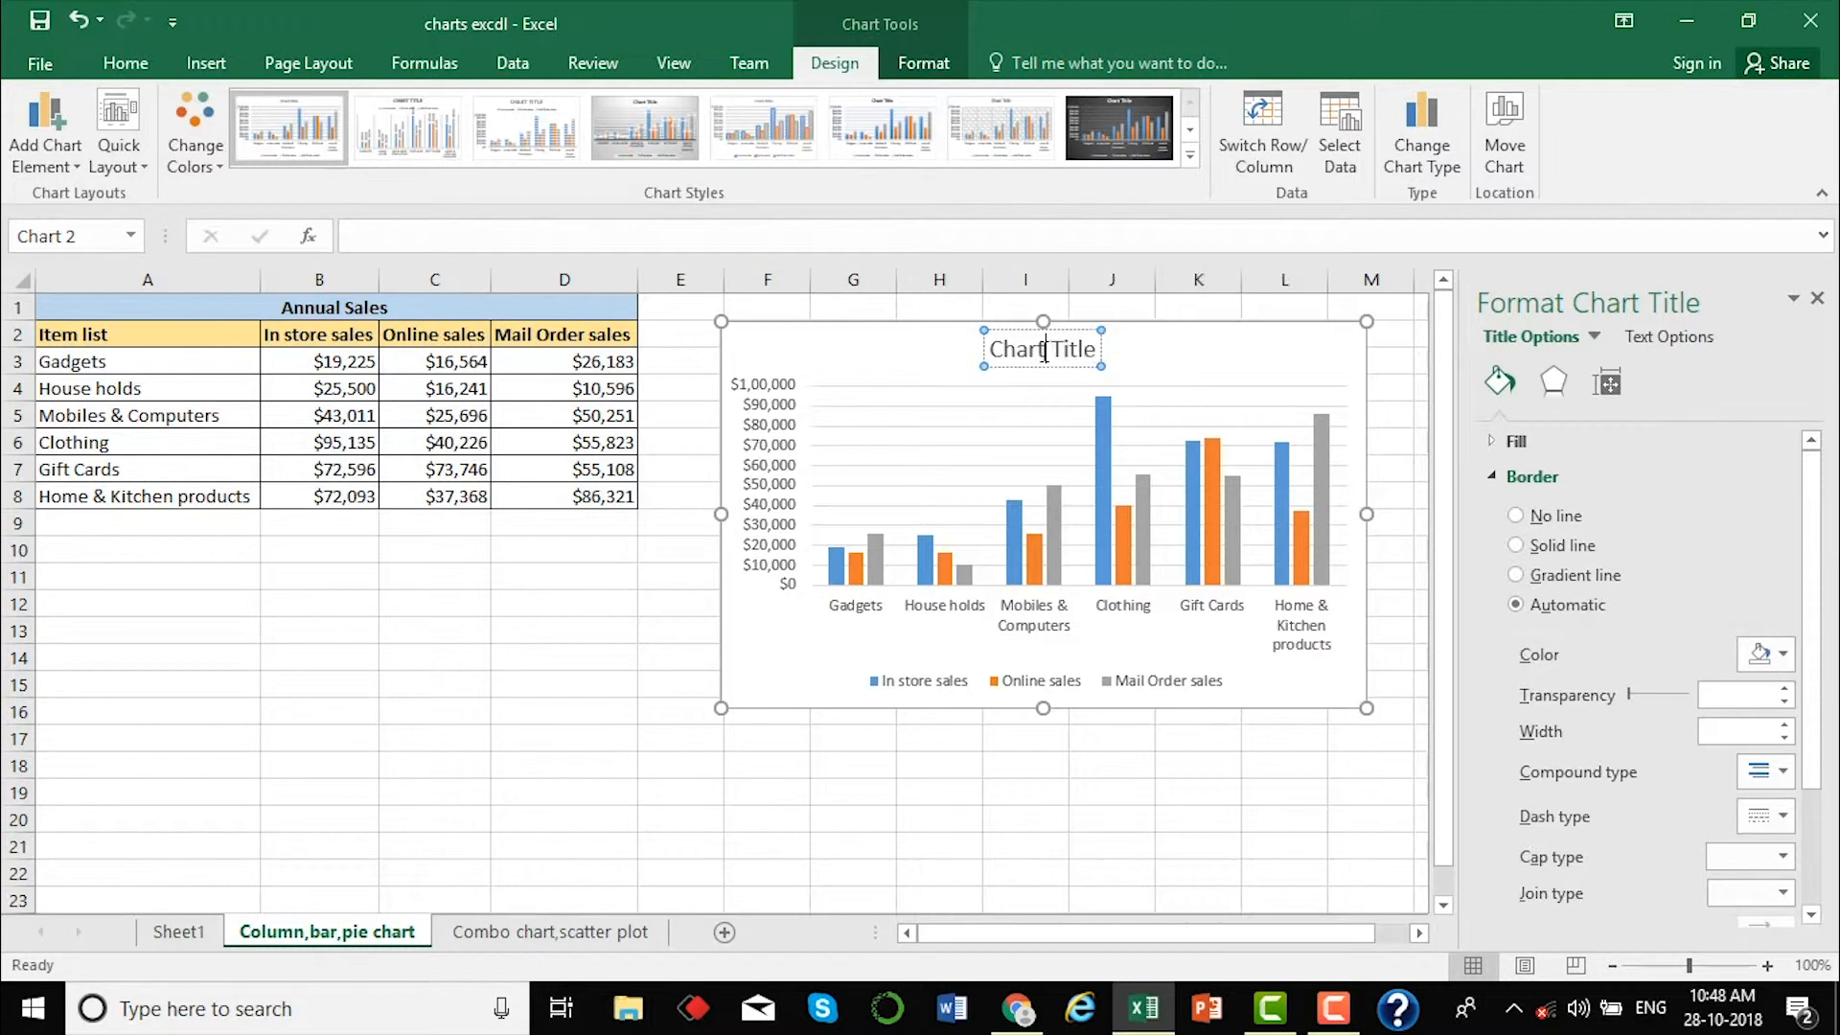
triple_click(1044, 352)
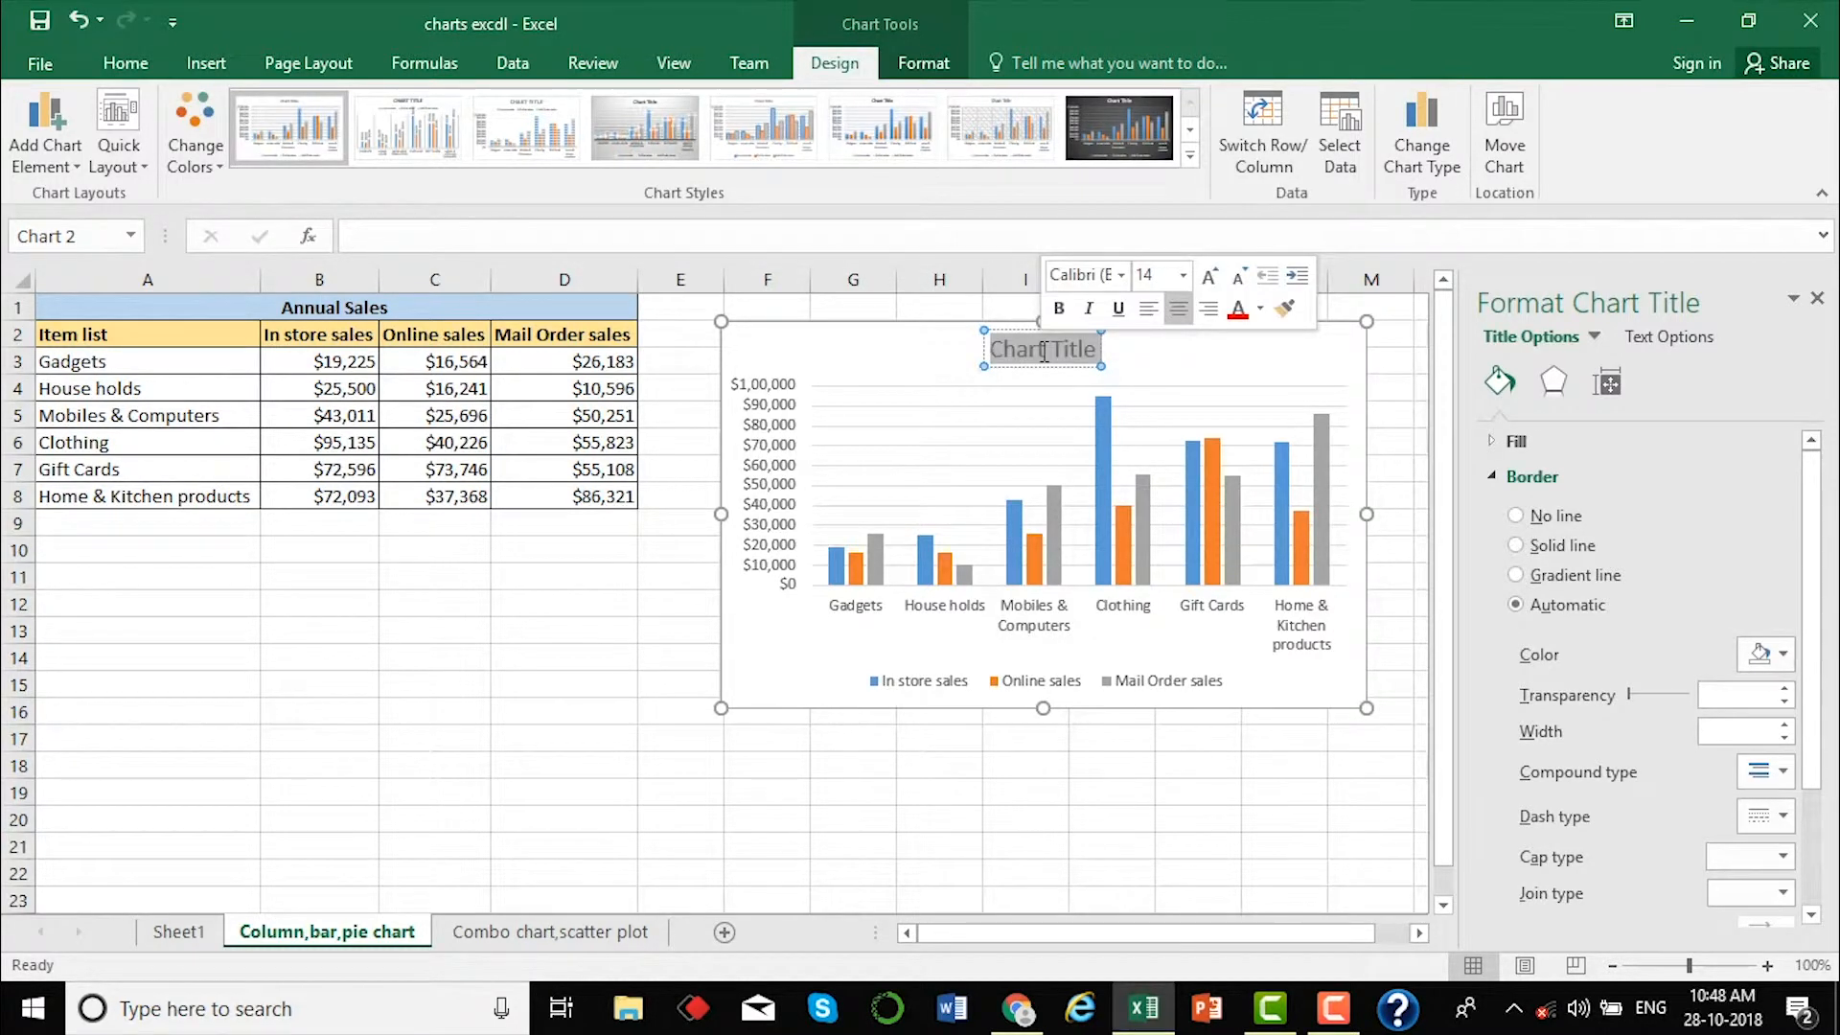
key(Delete)
text(A)
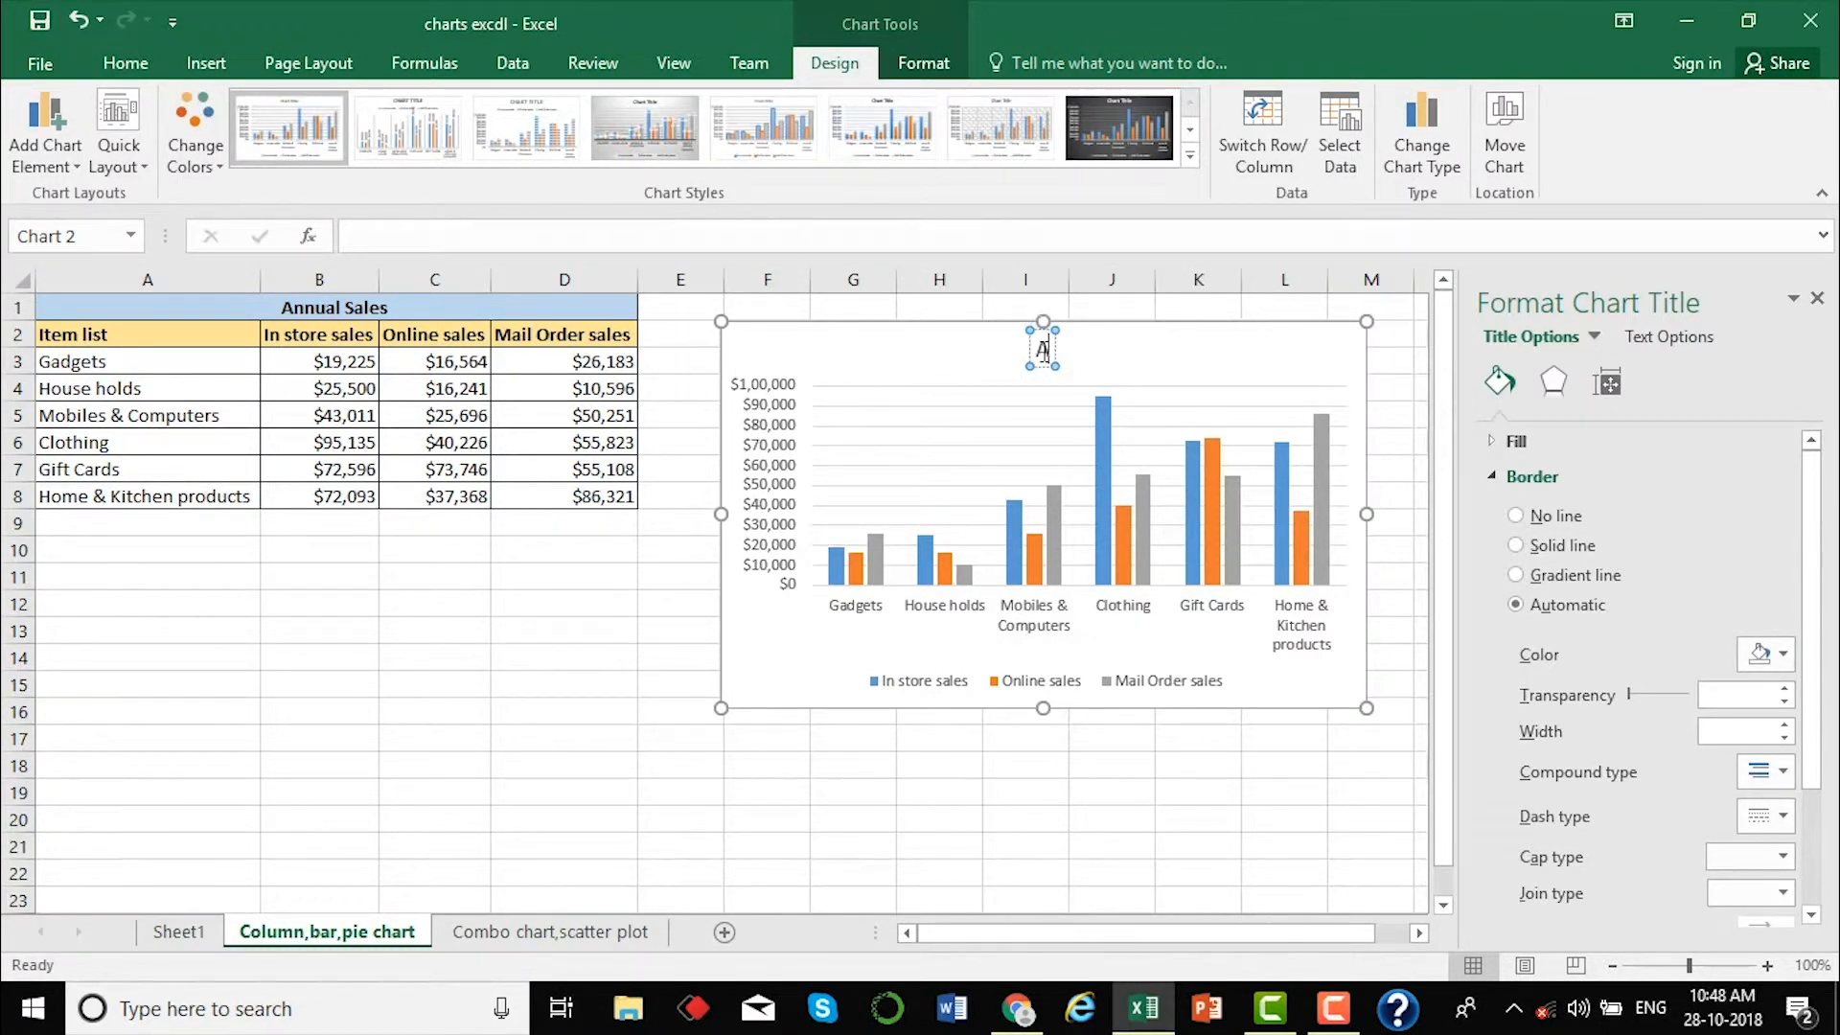
text(nnual)
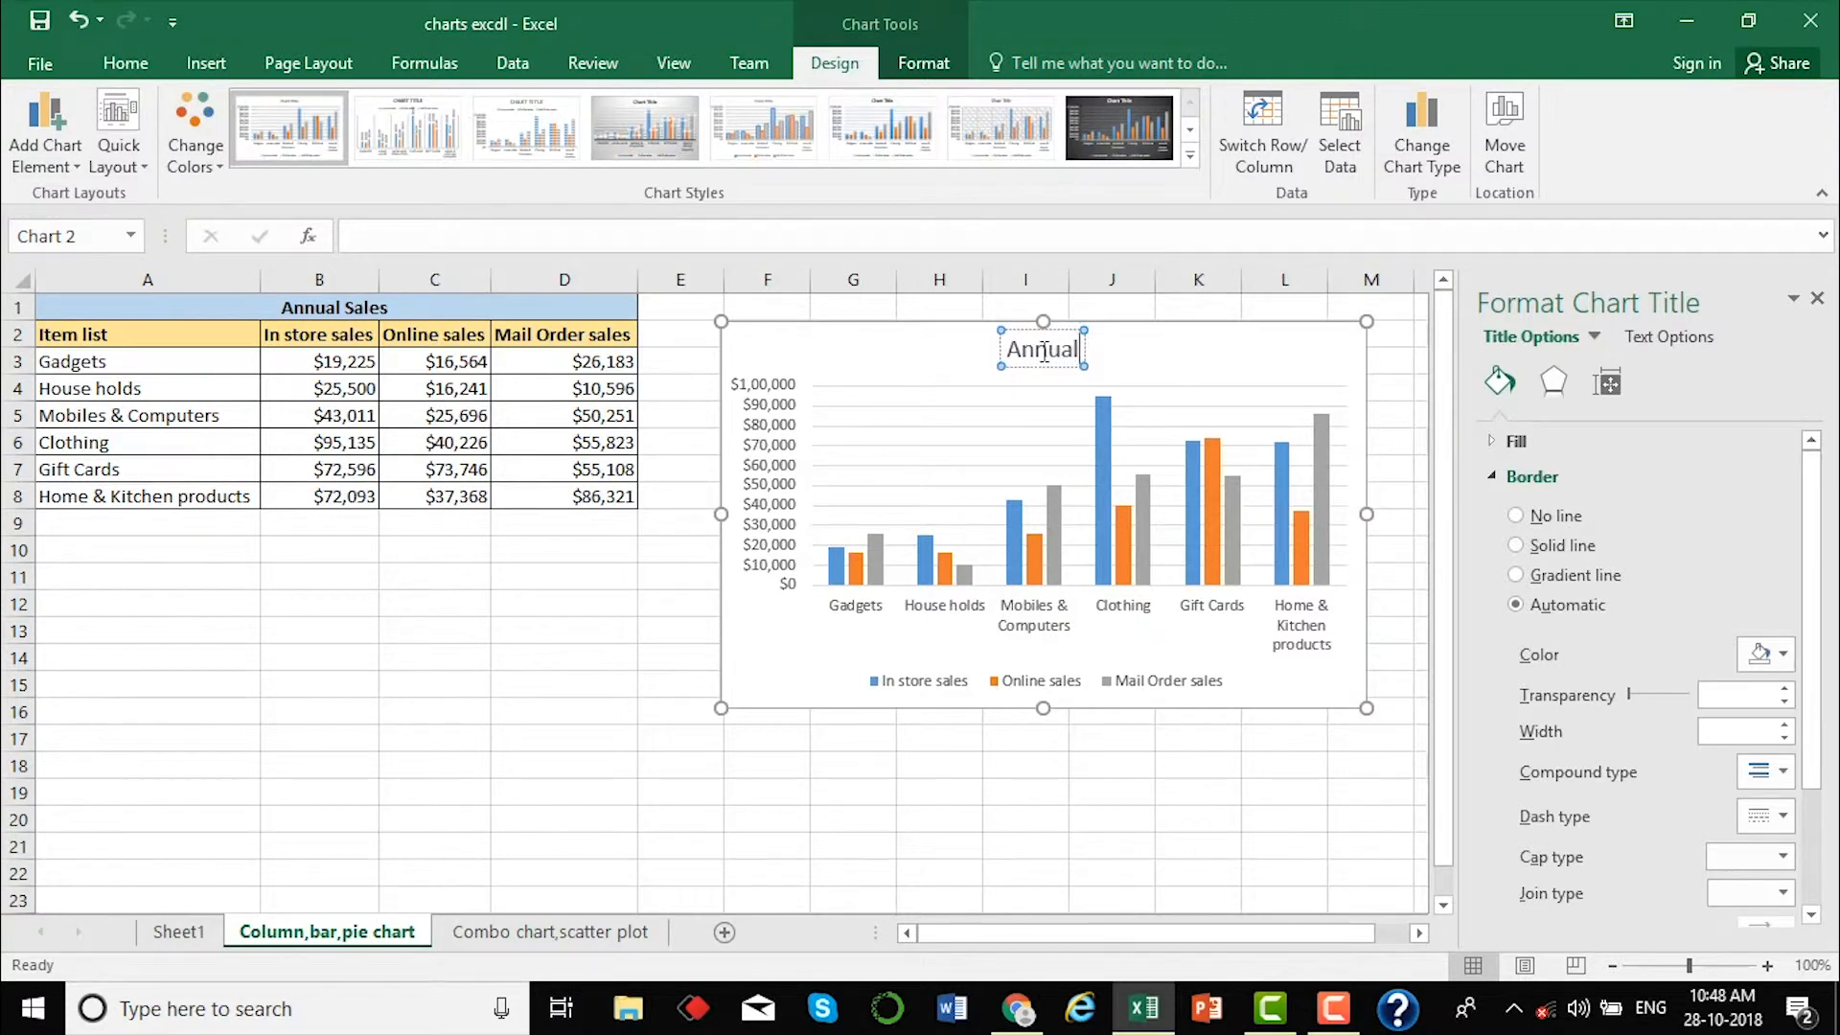
text( Sales)
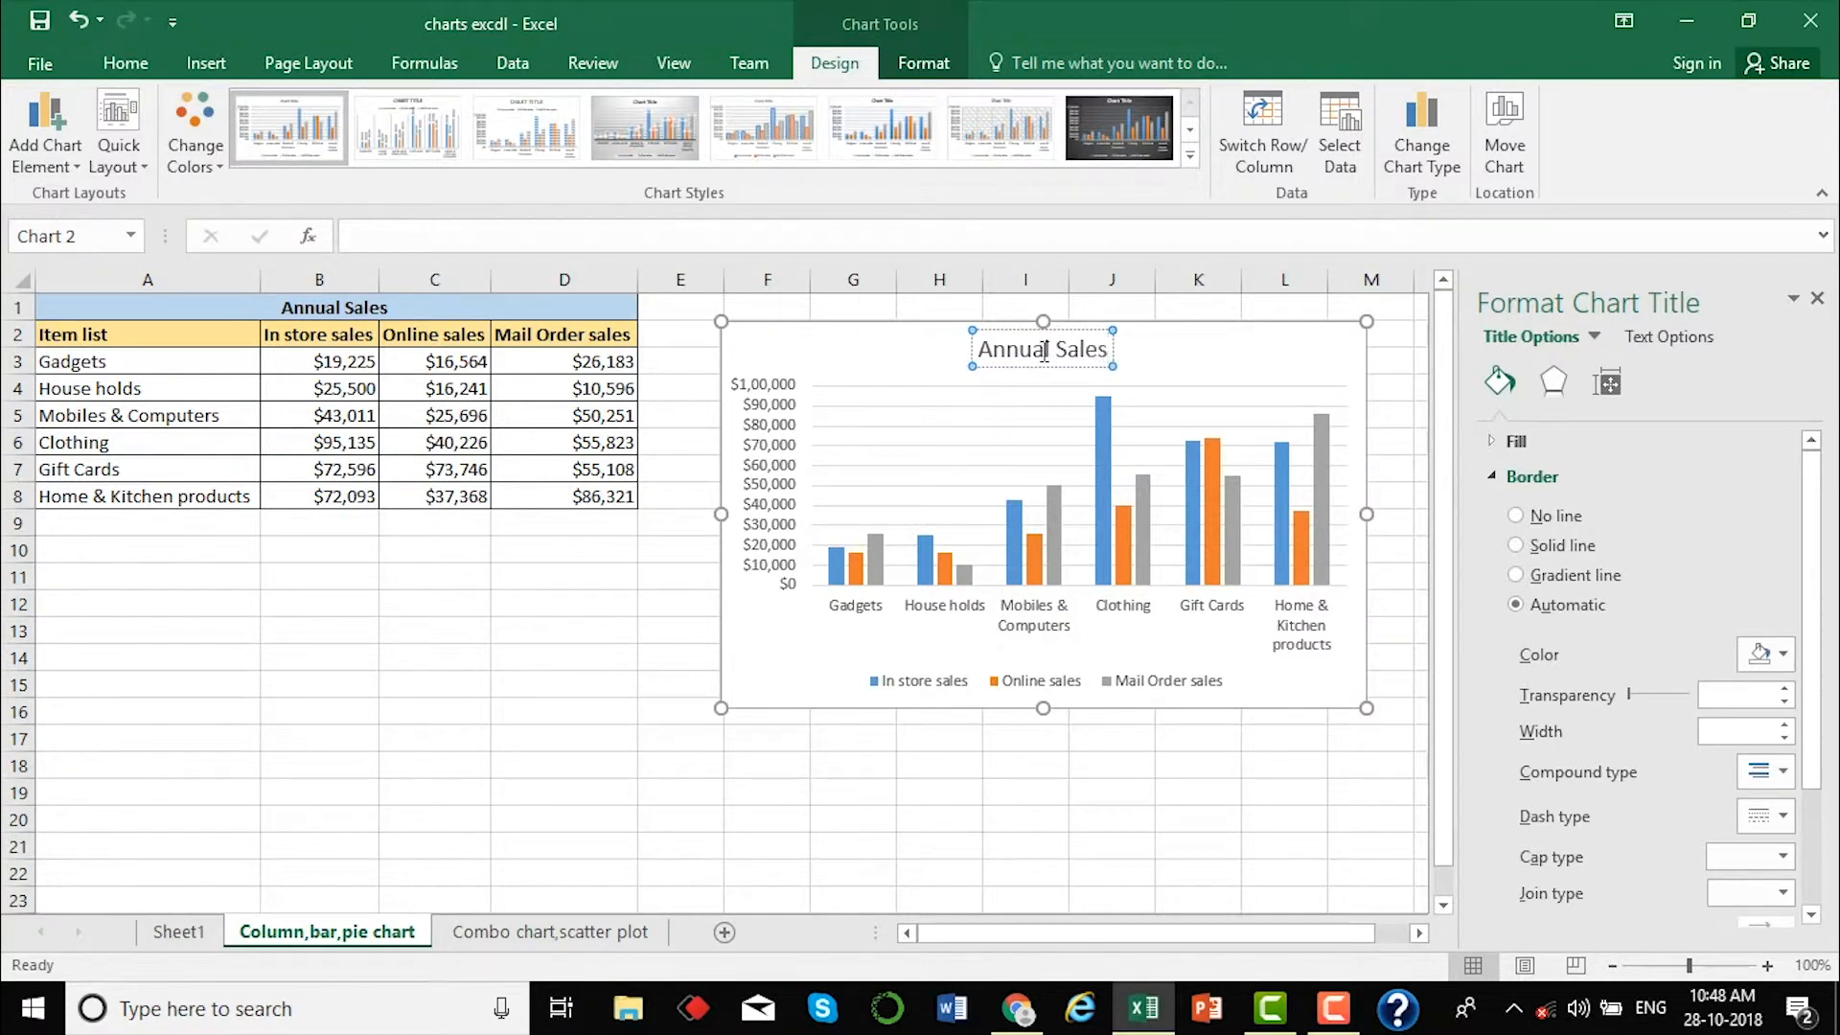
click(1099, 479)
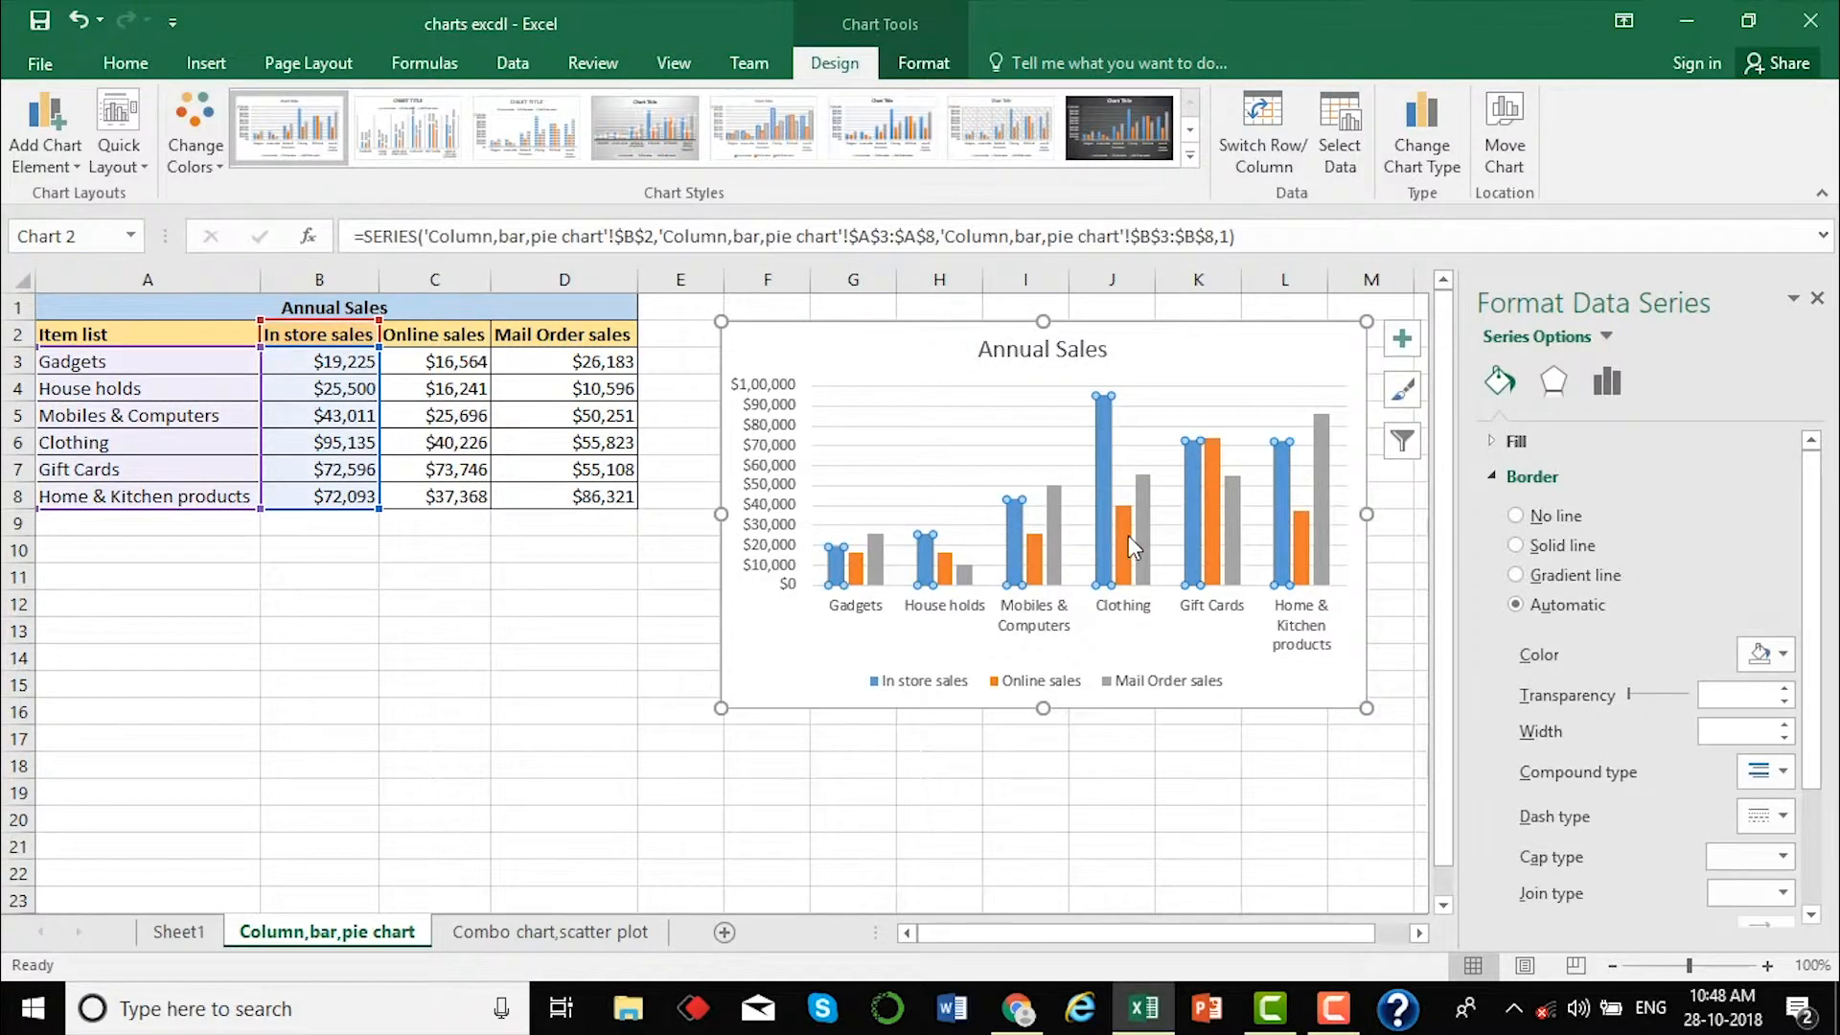
click(1193, 640)
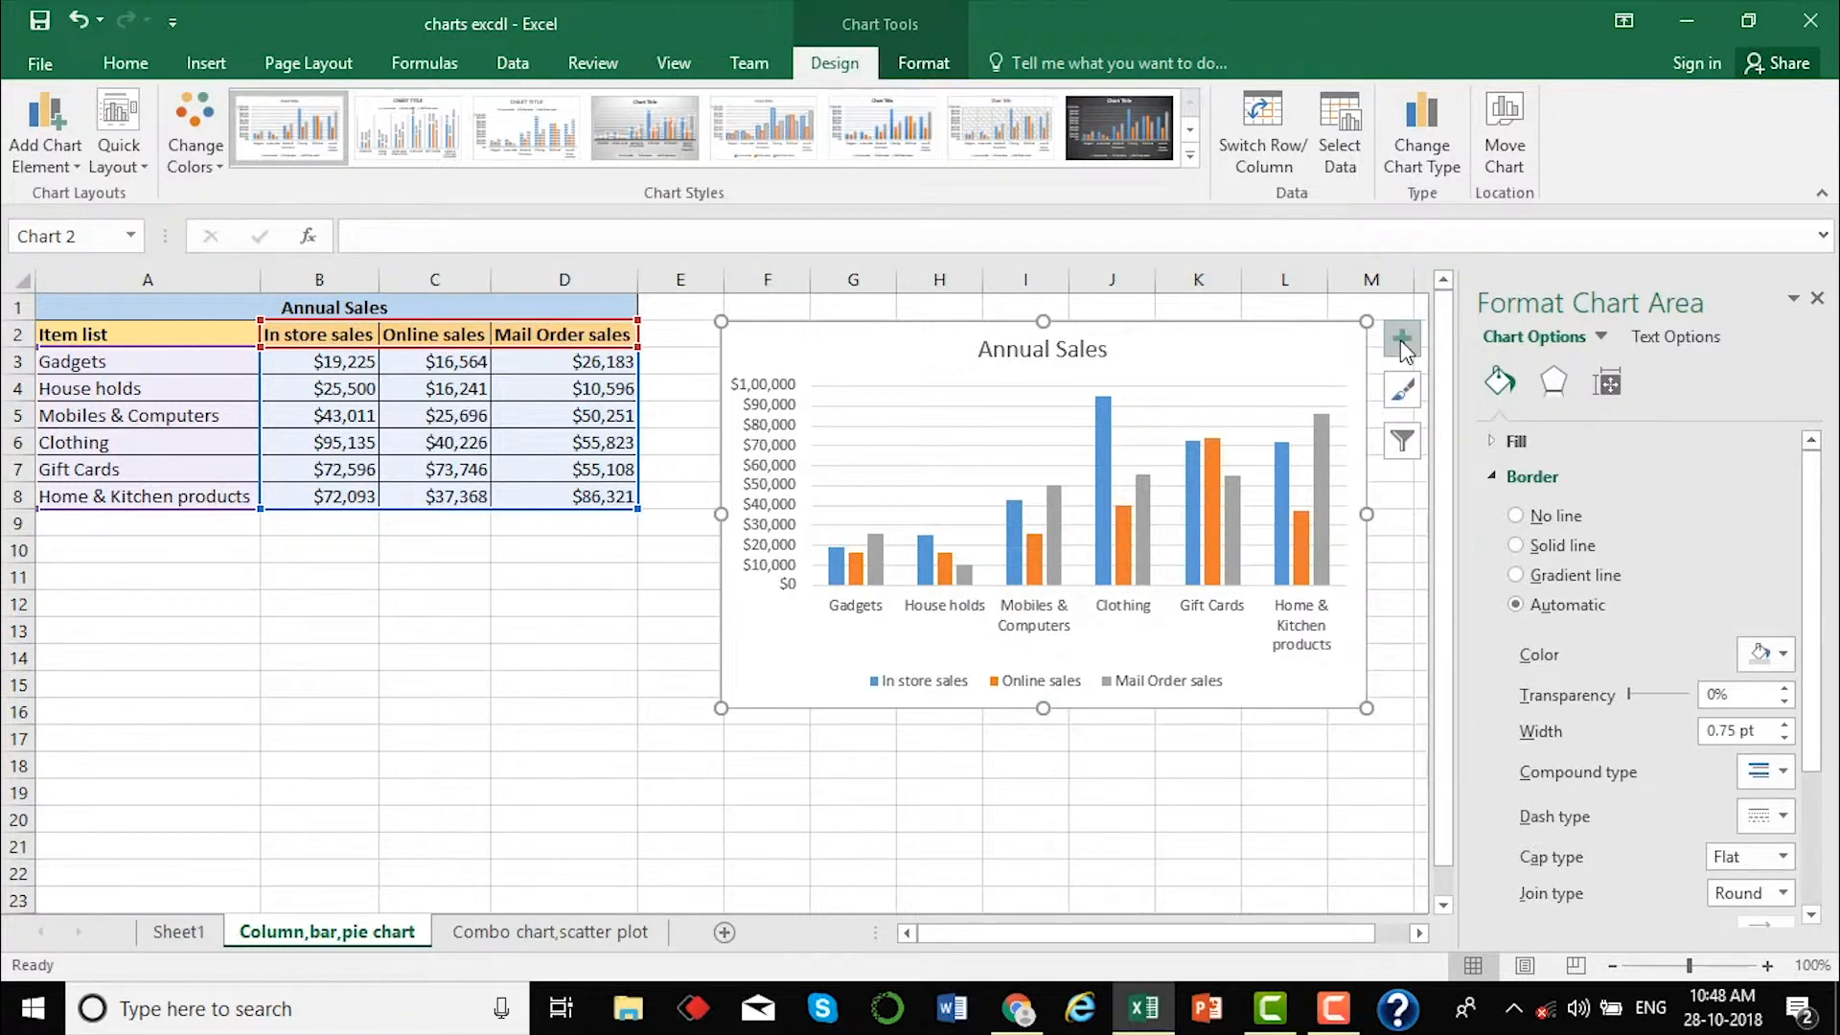
click(1817, 299)
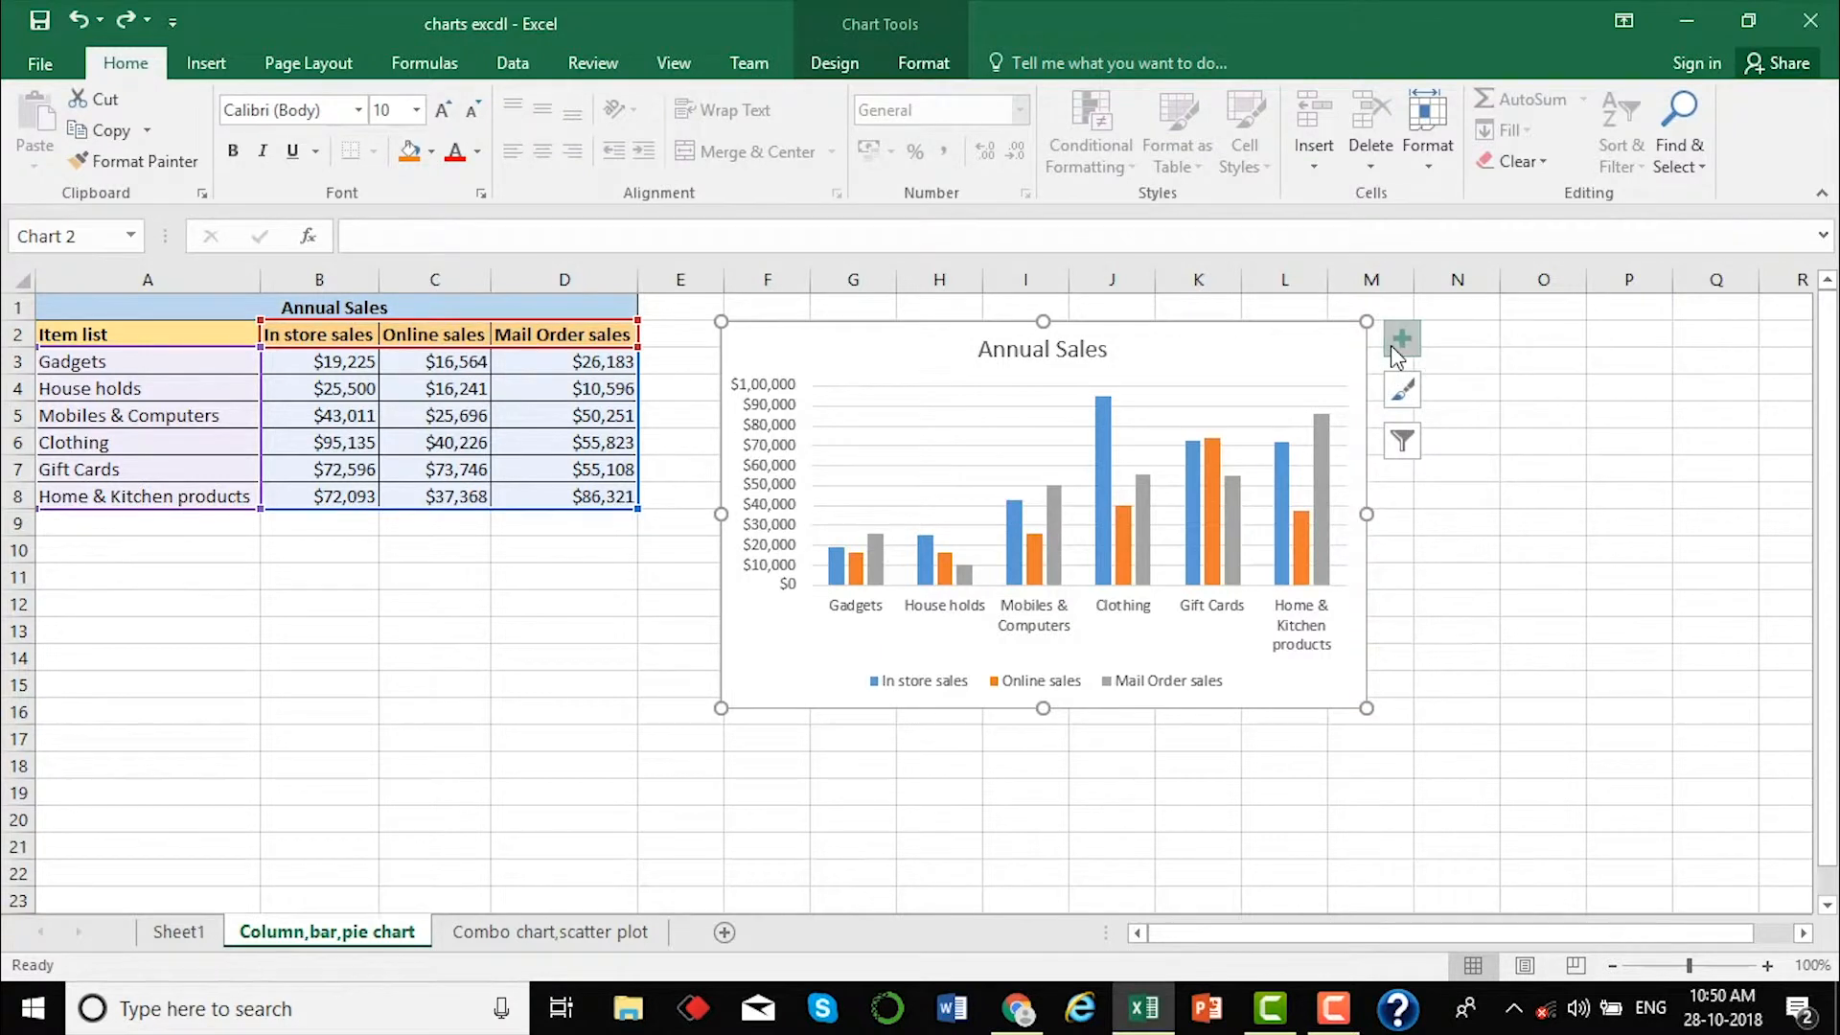
Add data labels to the Annual Sales chart and enlarge it to about column O and row 19.
click(1398, 344)
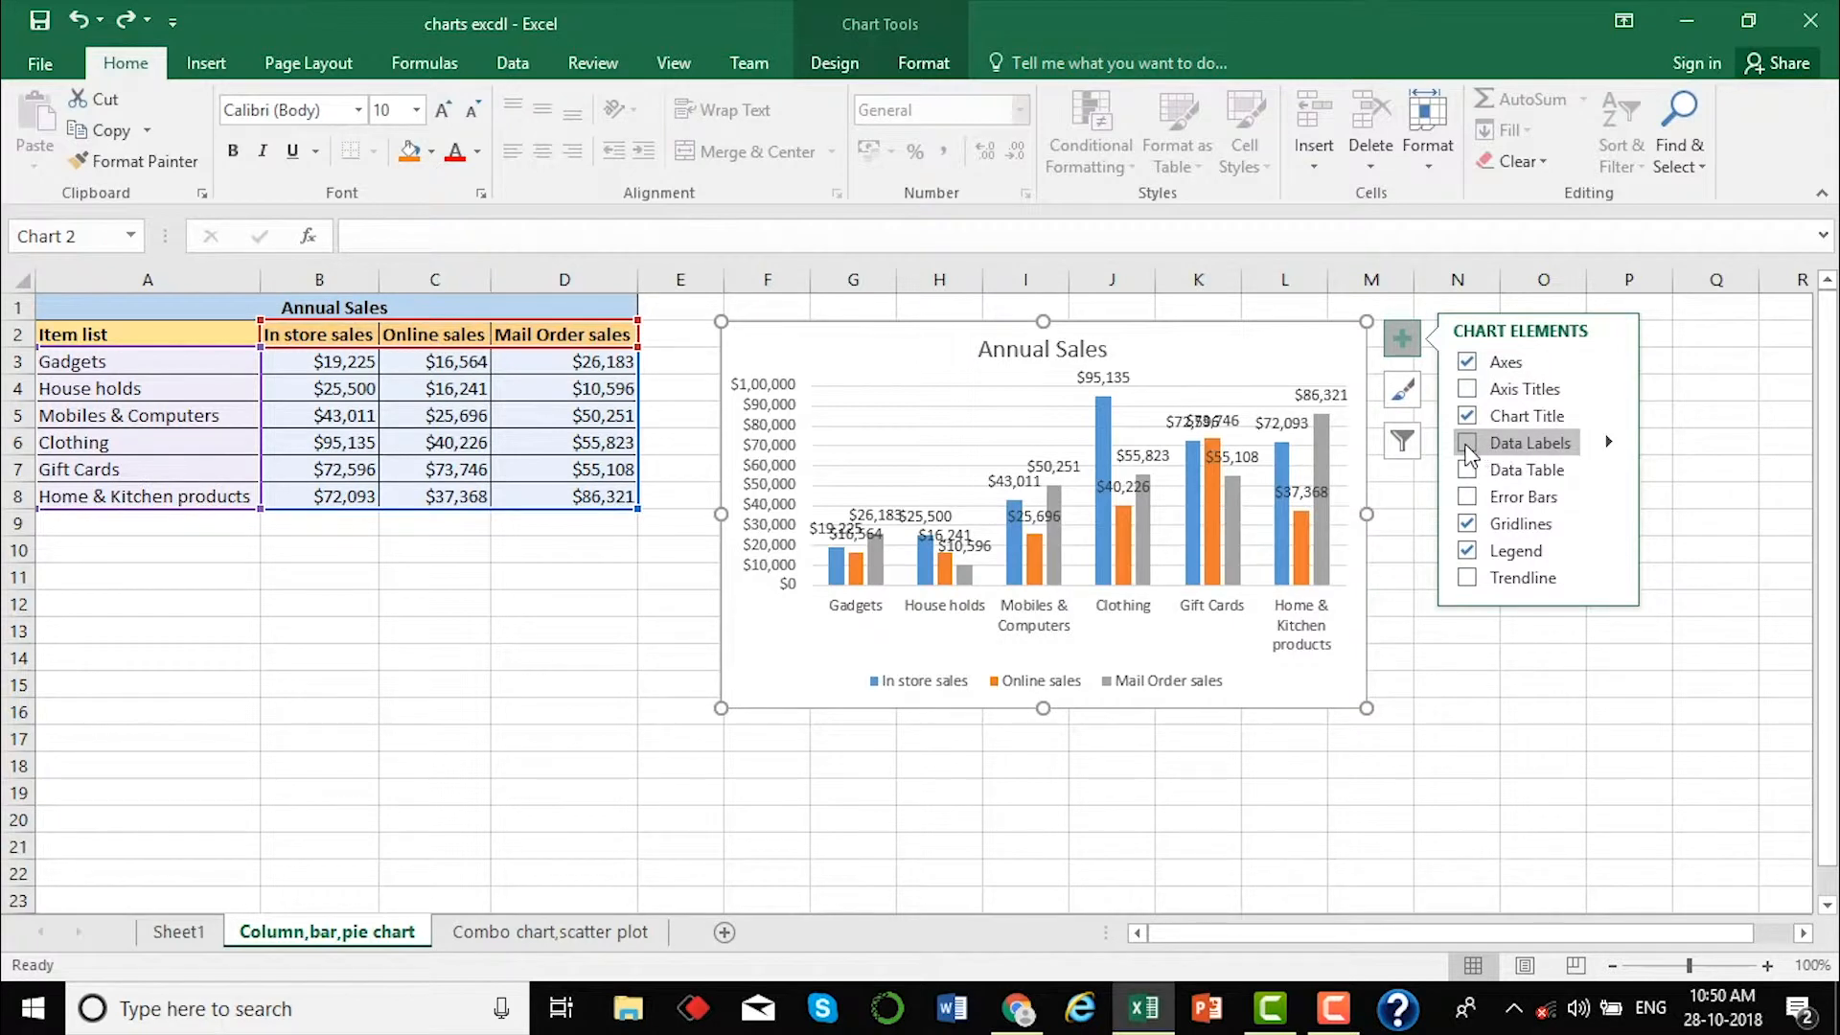
click(1468, 445)
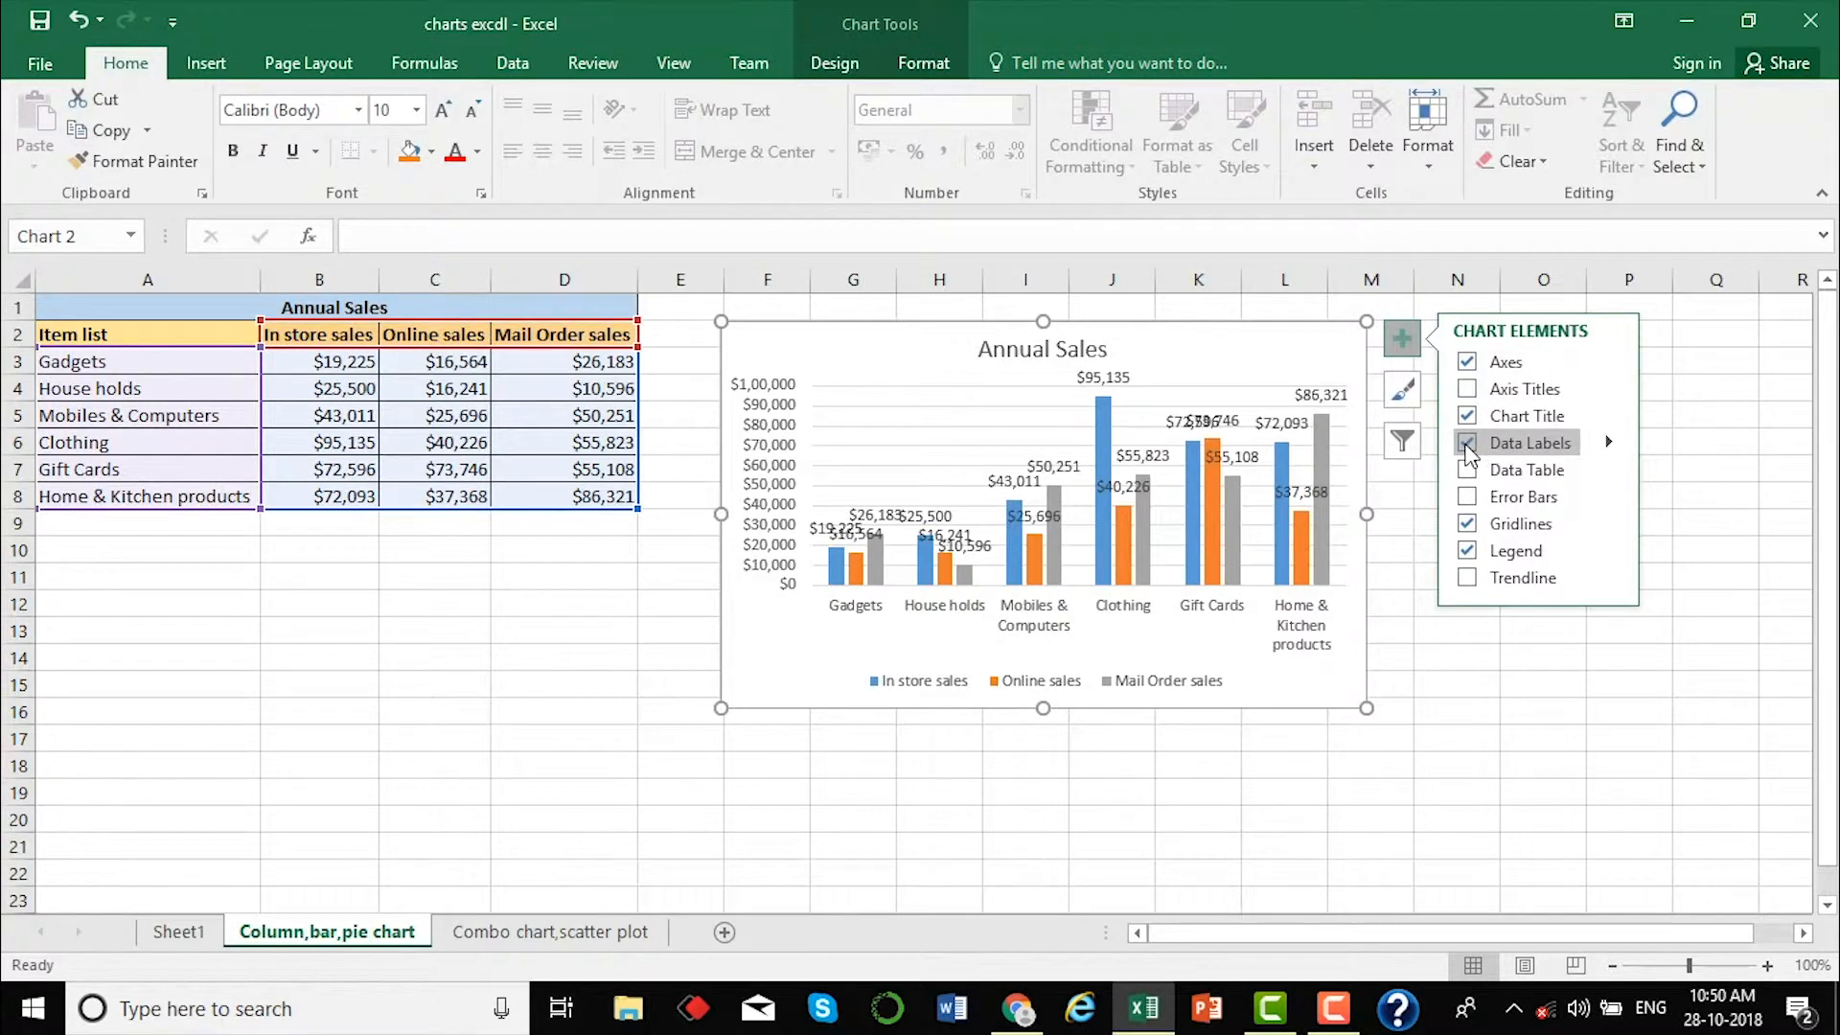
click(1438, 711)
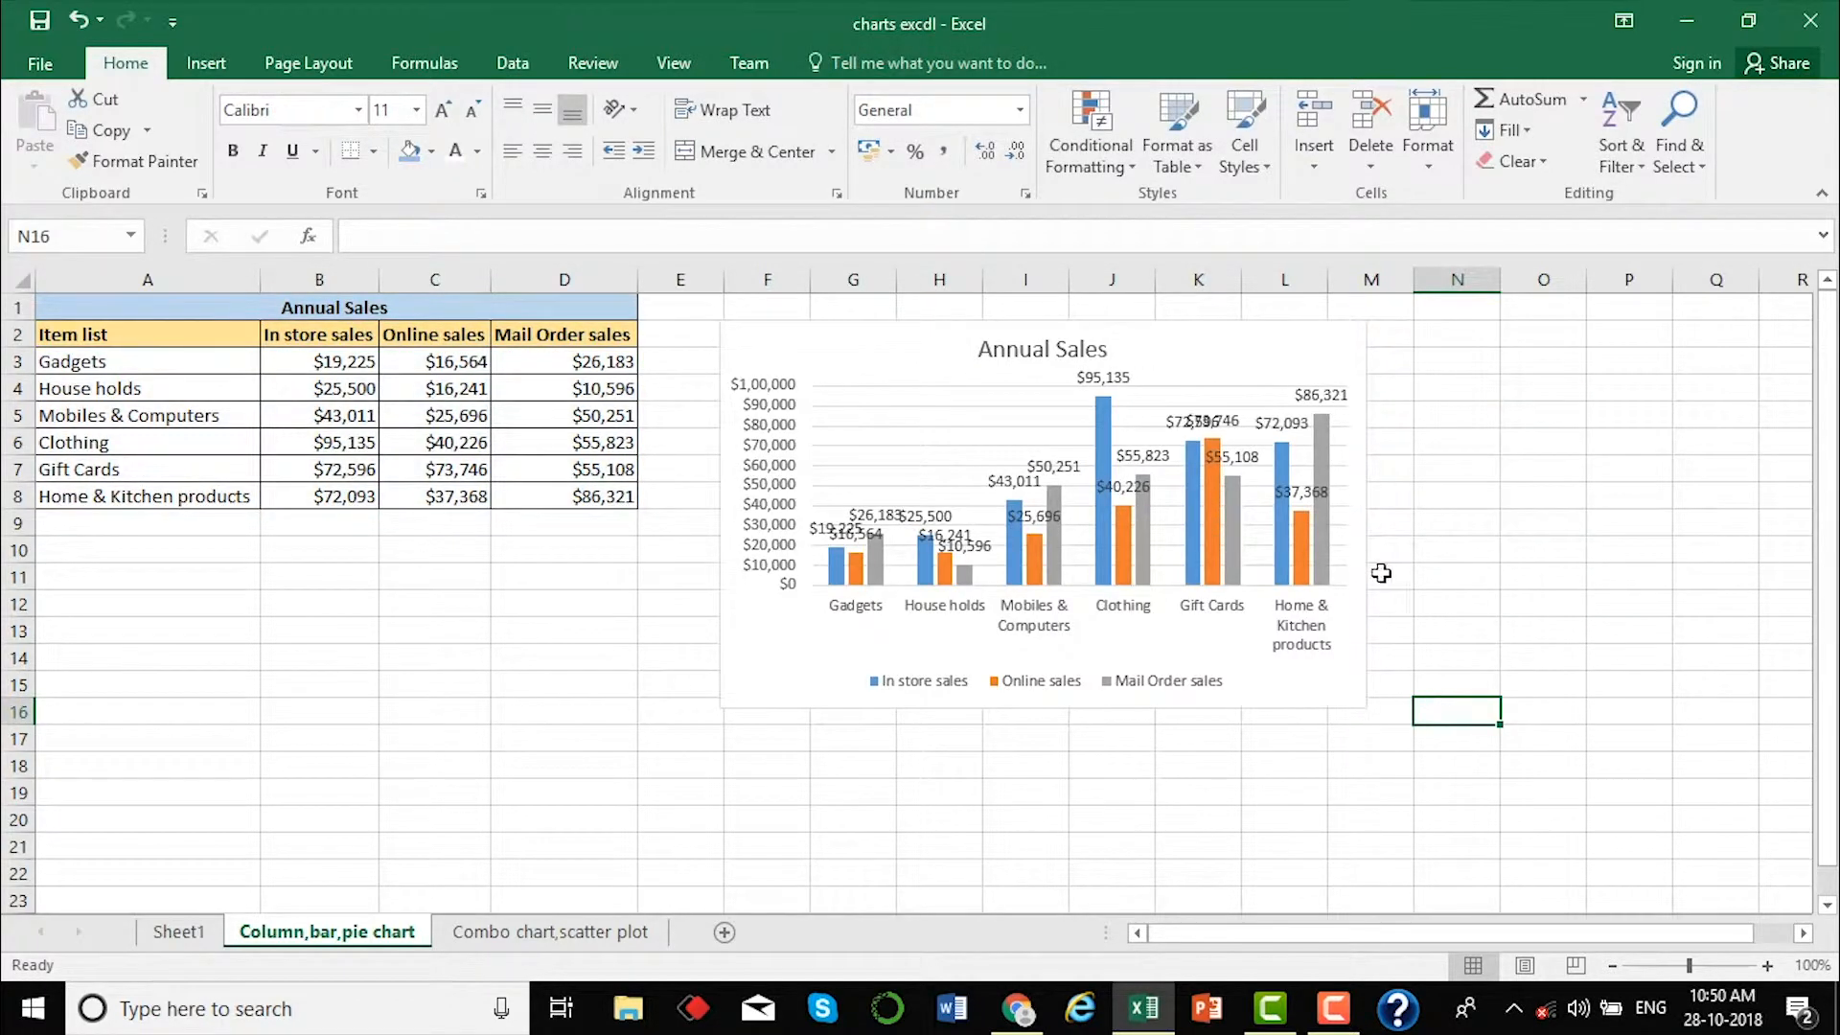
click(1334, 681)
drag(1365, 707, 1574, 789)
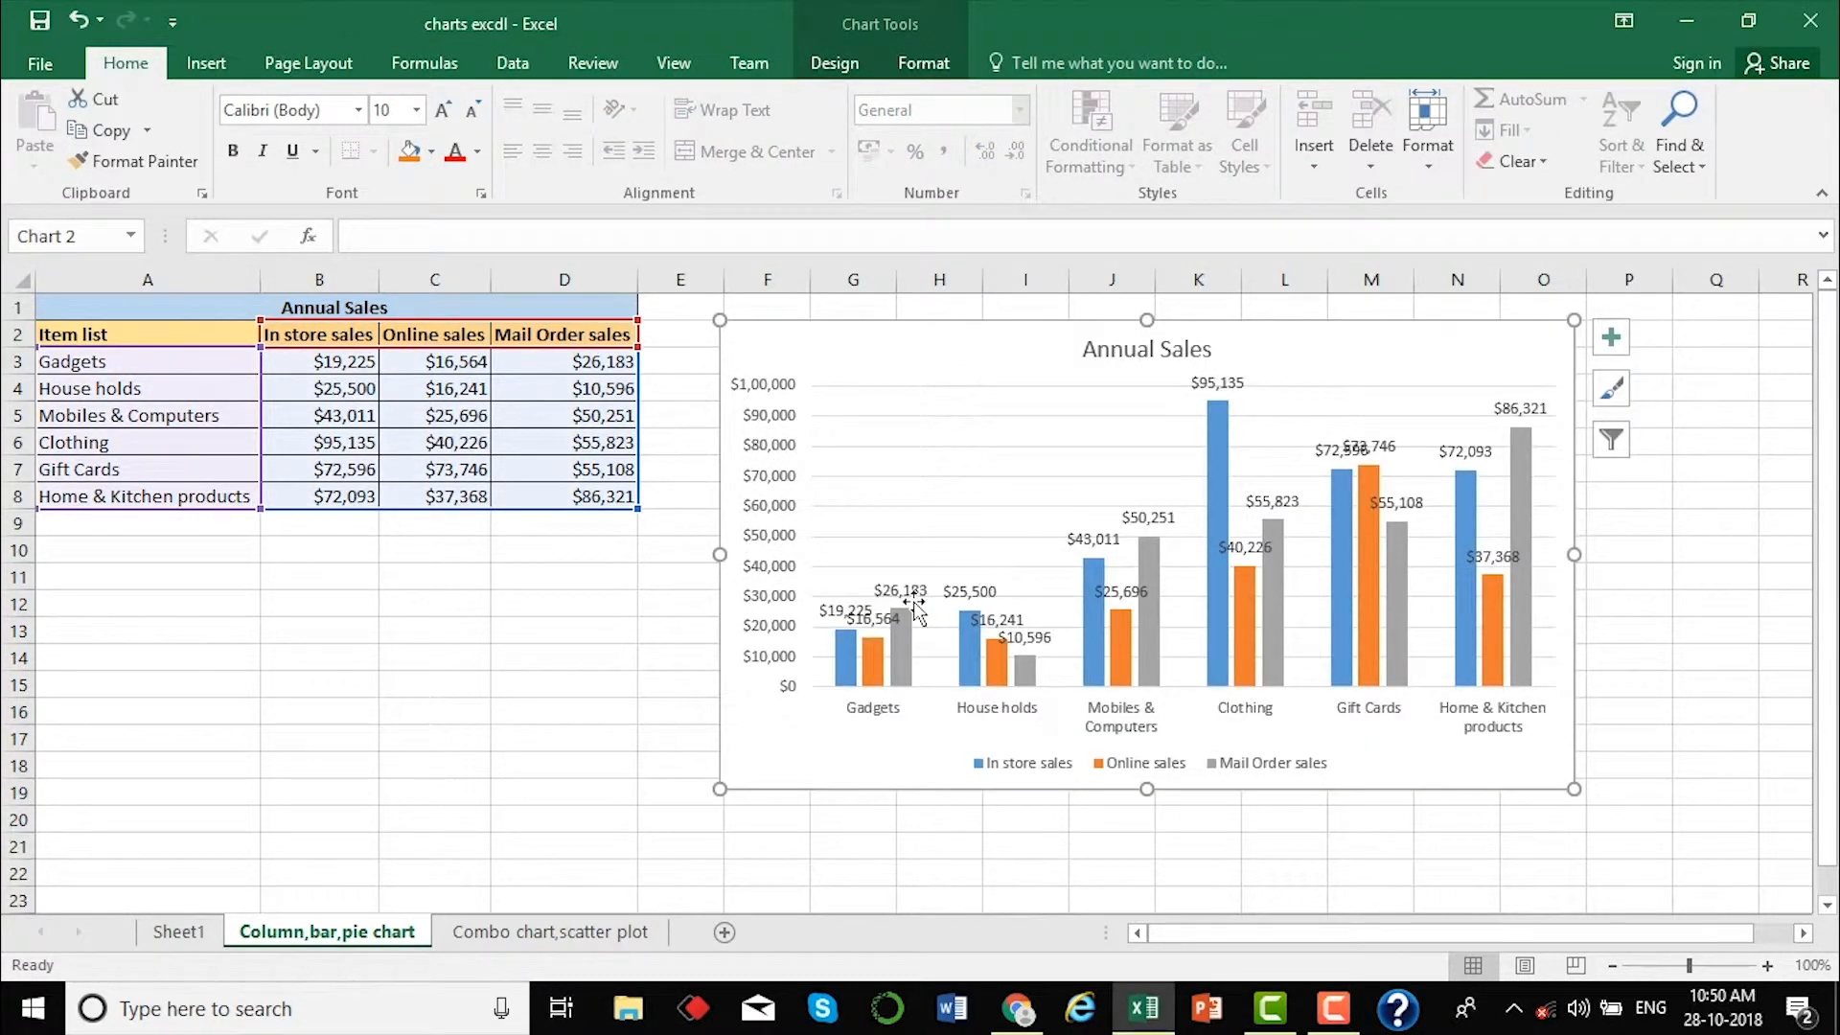
Move the Online sales data label of Gadgets down onto its column, away from the neighbouring labels.
click(867, 633)
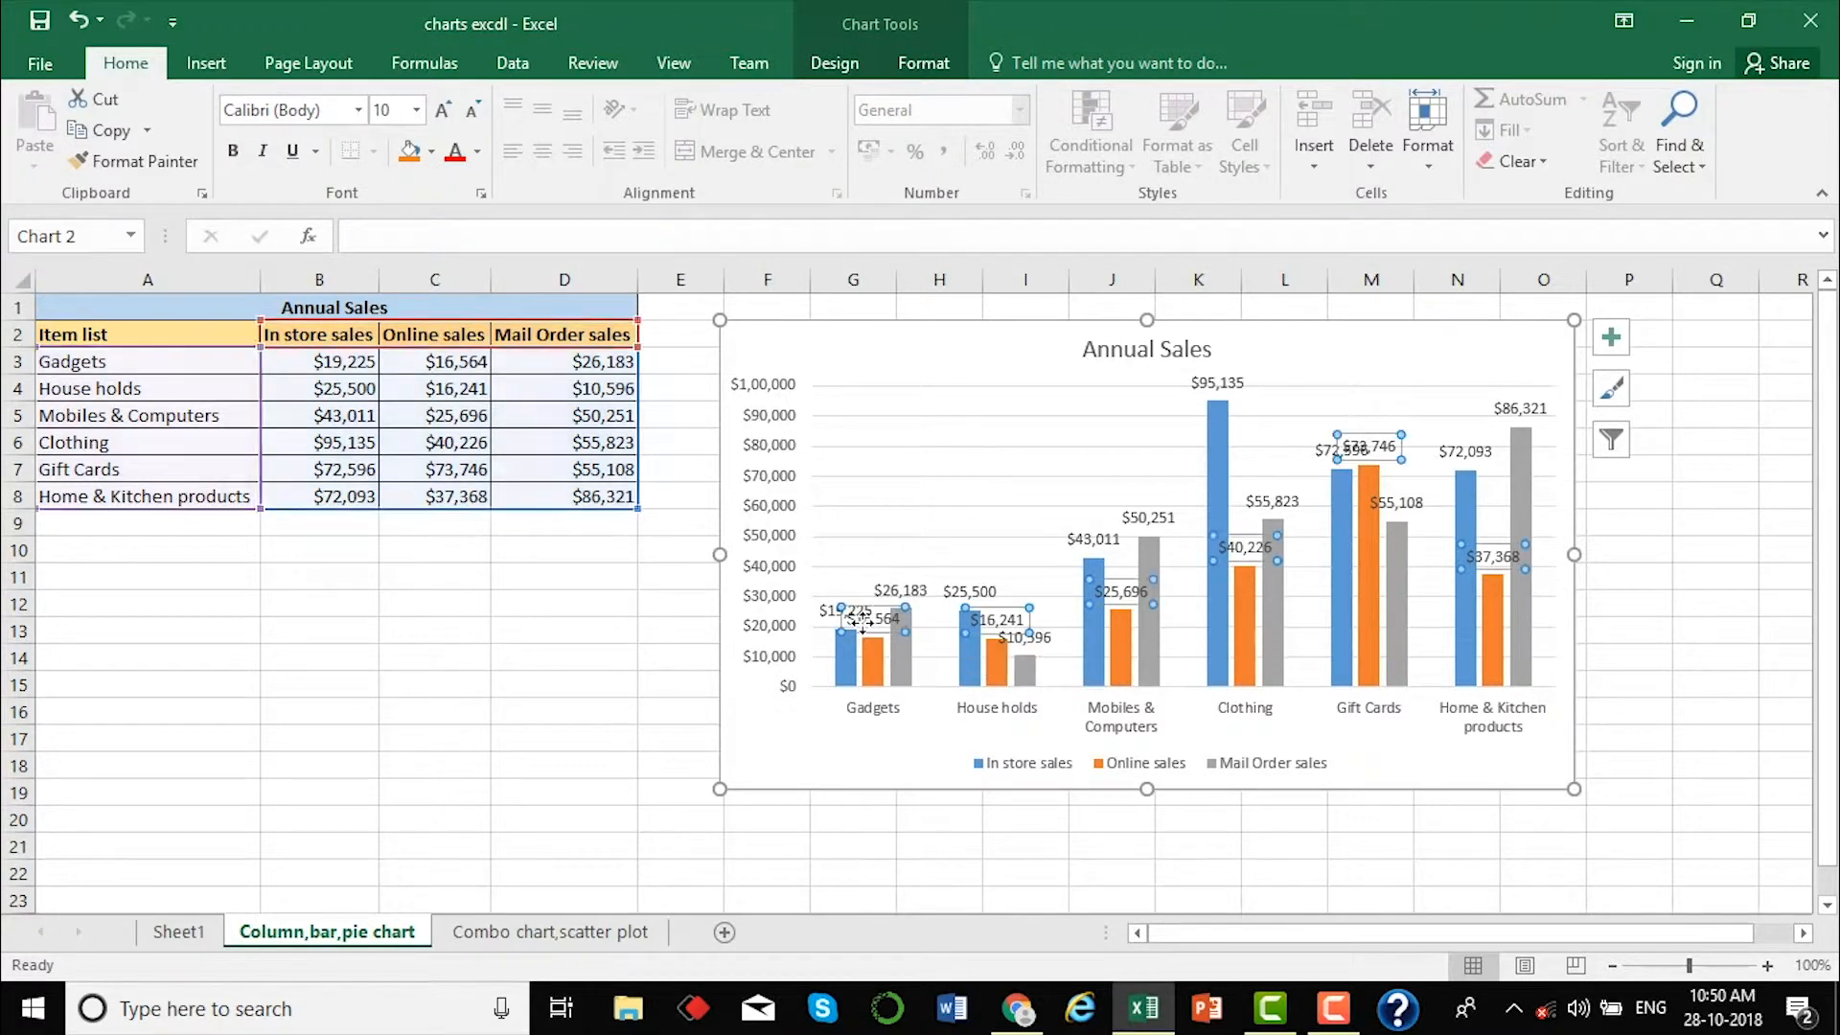
double_click(870, 638)
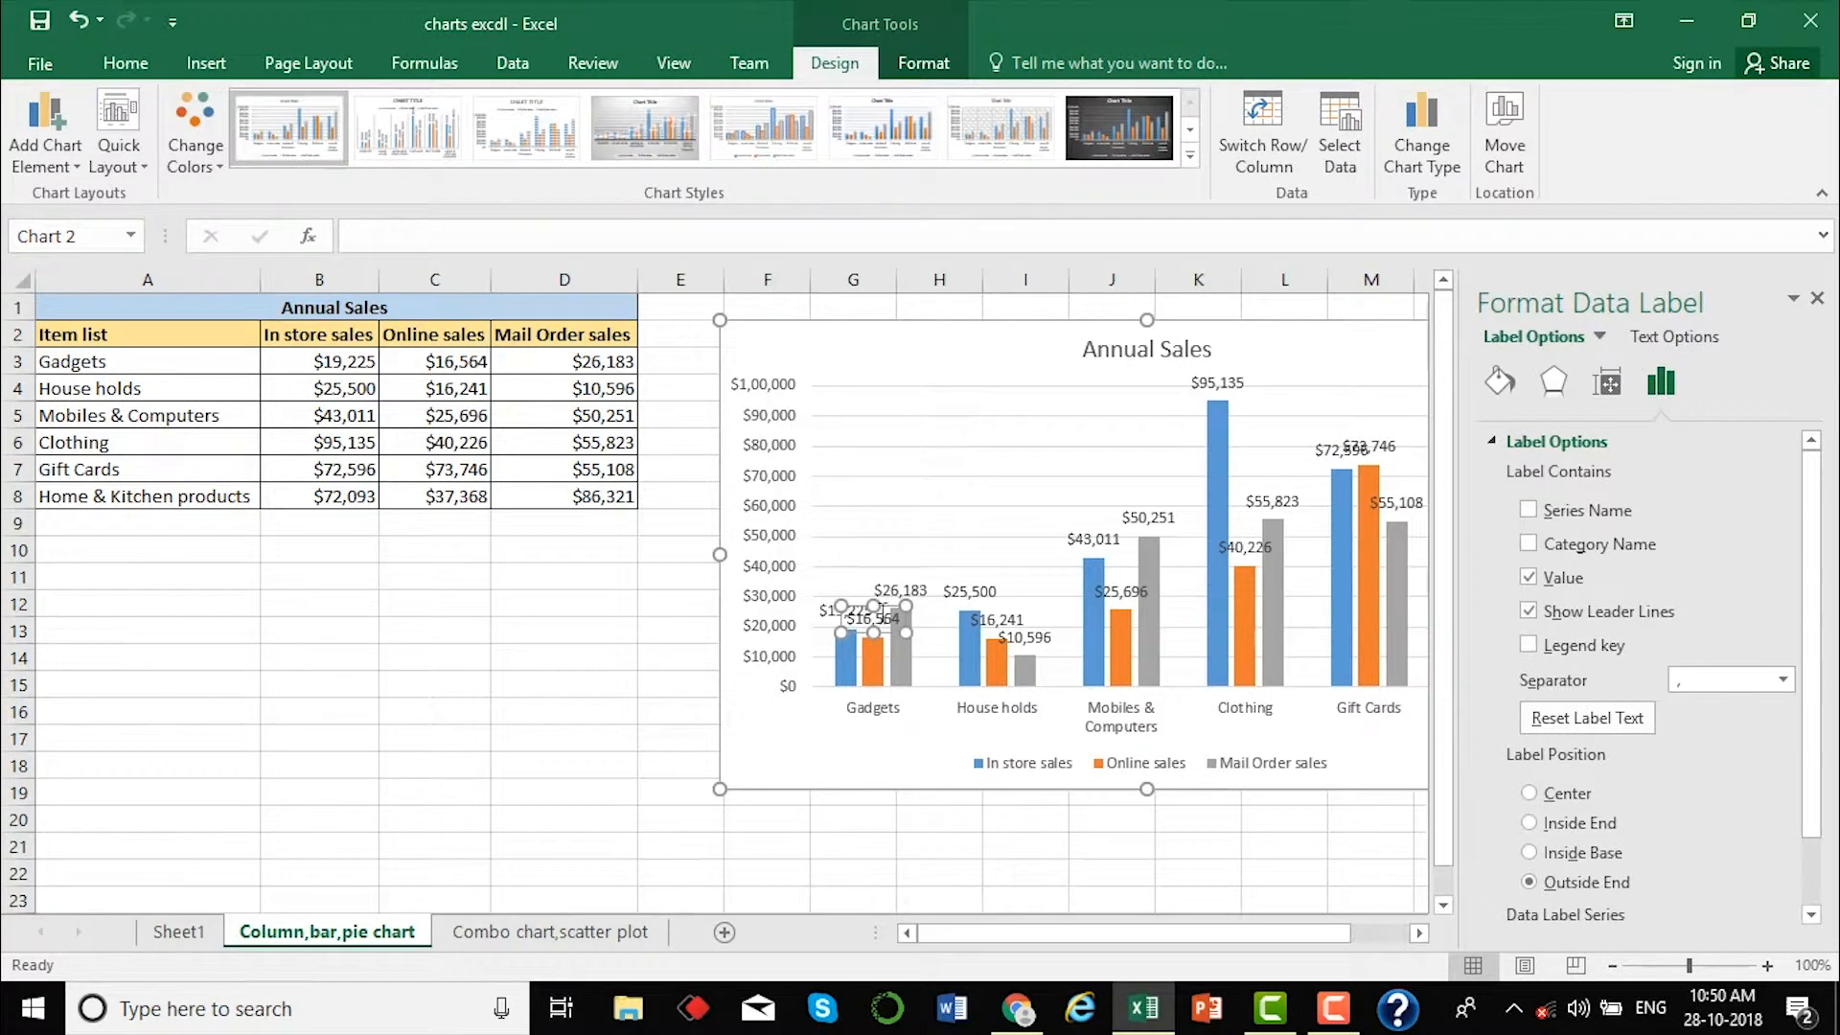
drag(893, 613, 893, 638)
click(924, 842)
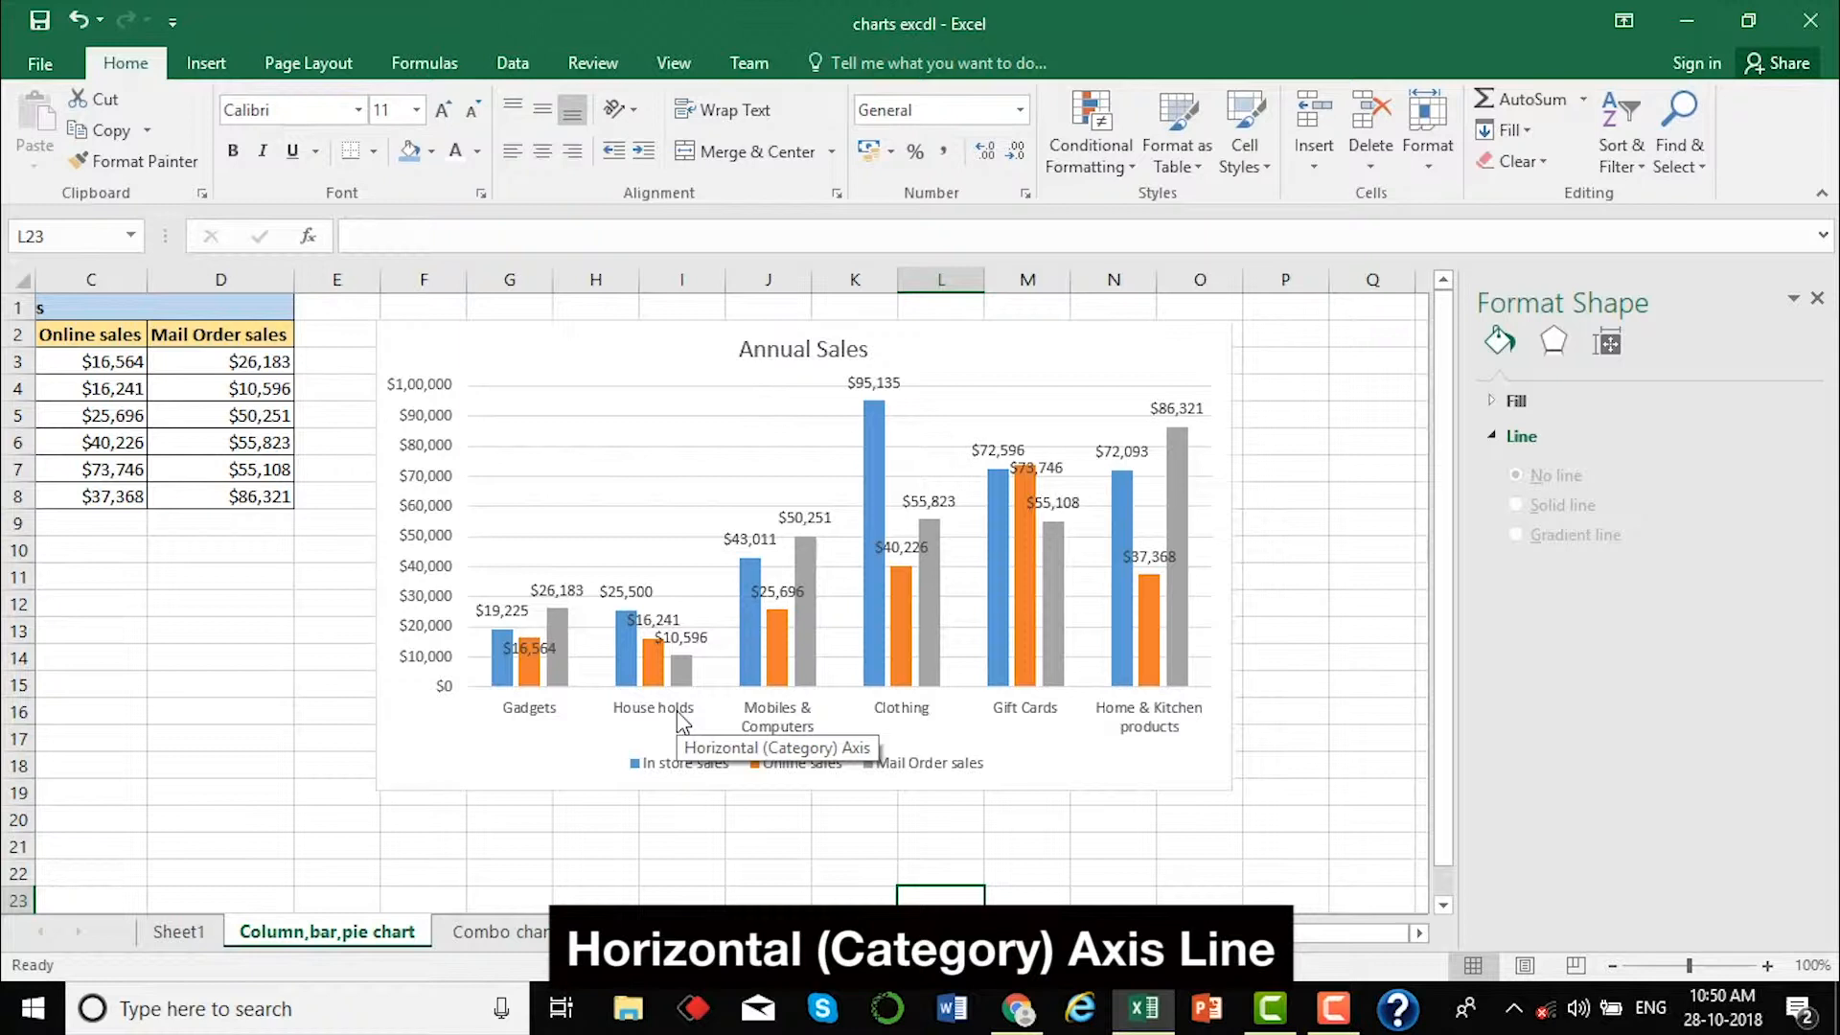
Examine the chart's category axis, value axis and major gridlines against the sales figures in B2:D7.
scroll(677, 710, left, 2)
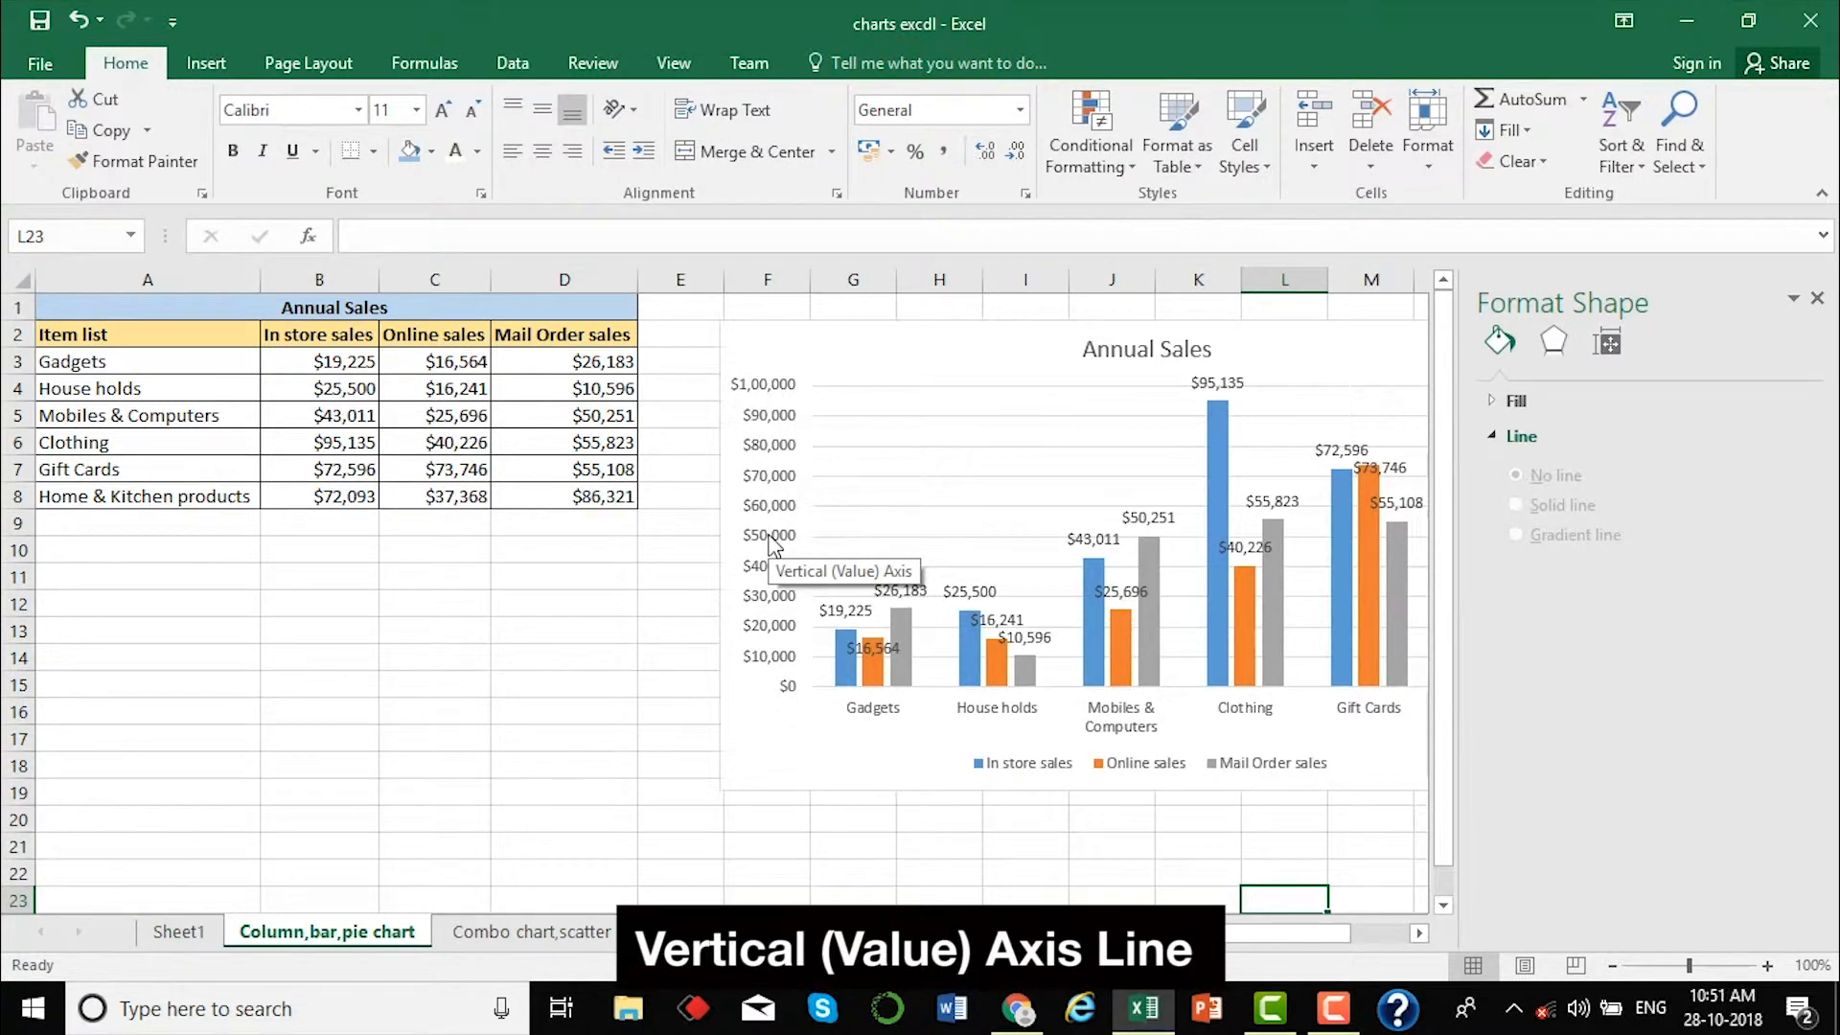
drag(312, 329, 525, 472)
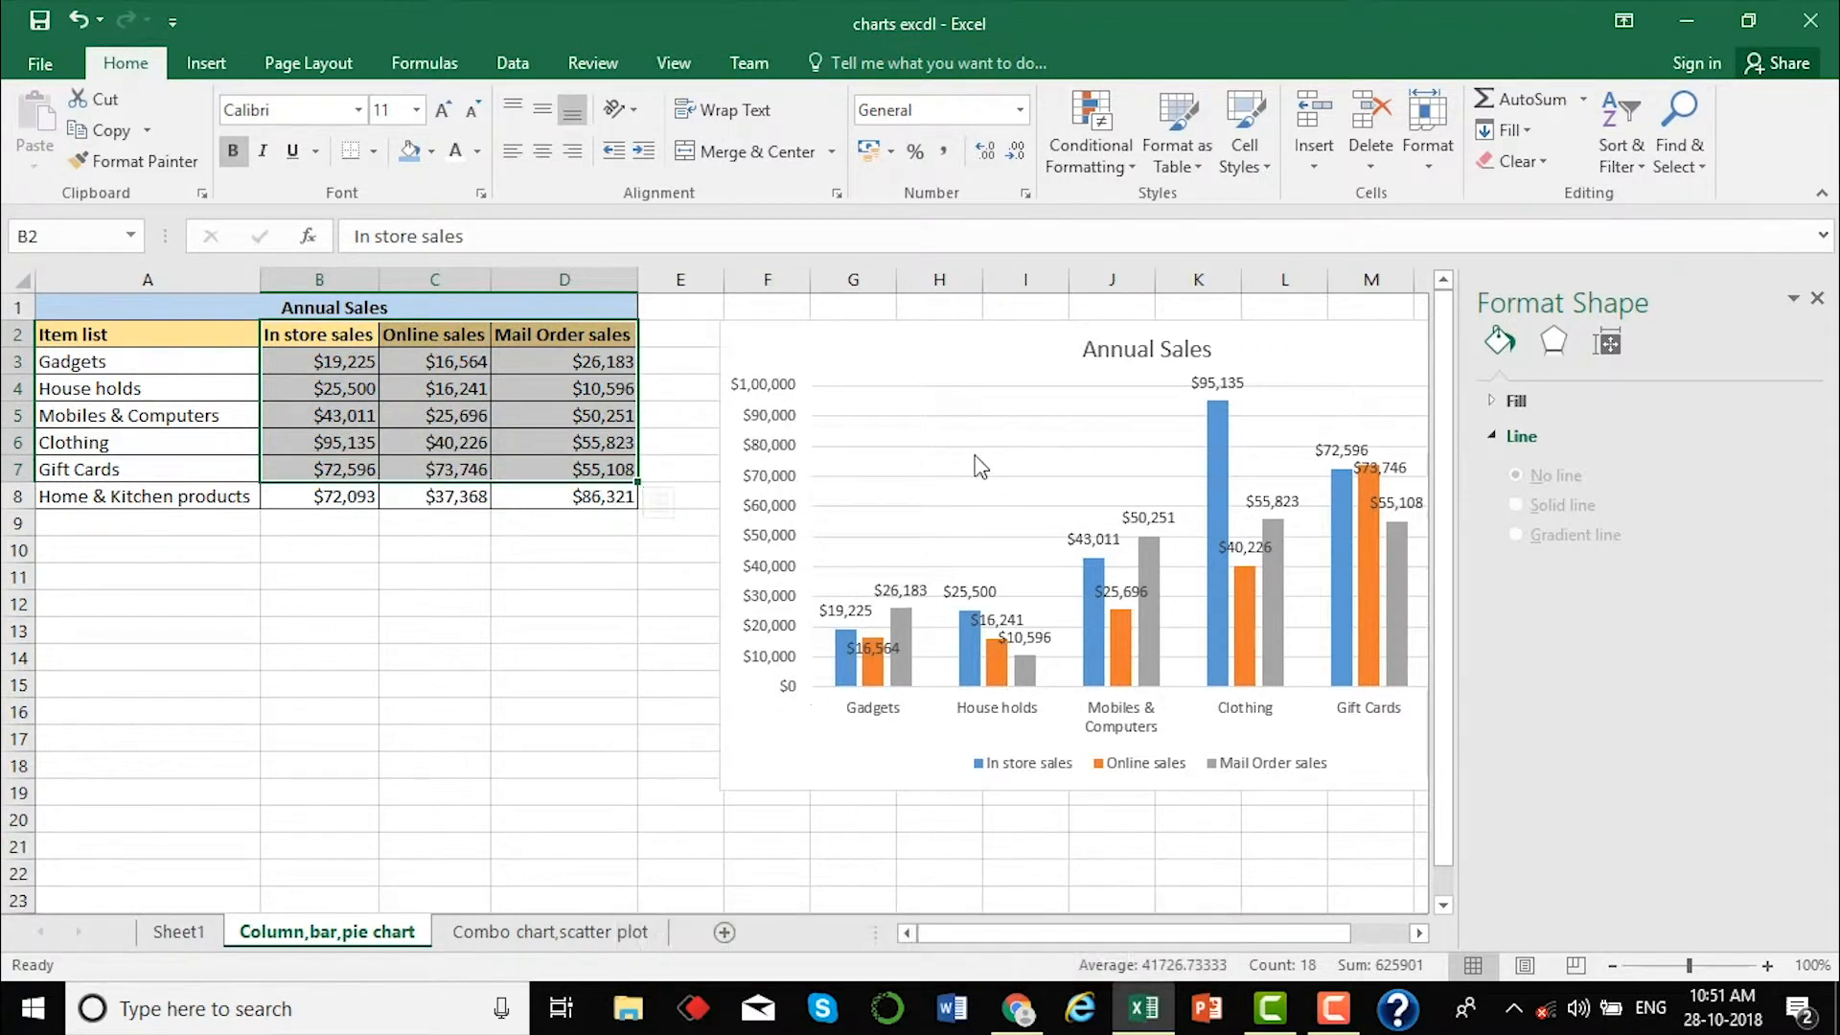
mouse_move(902, 642)
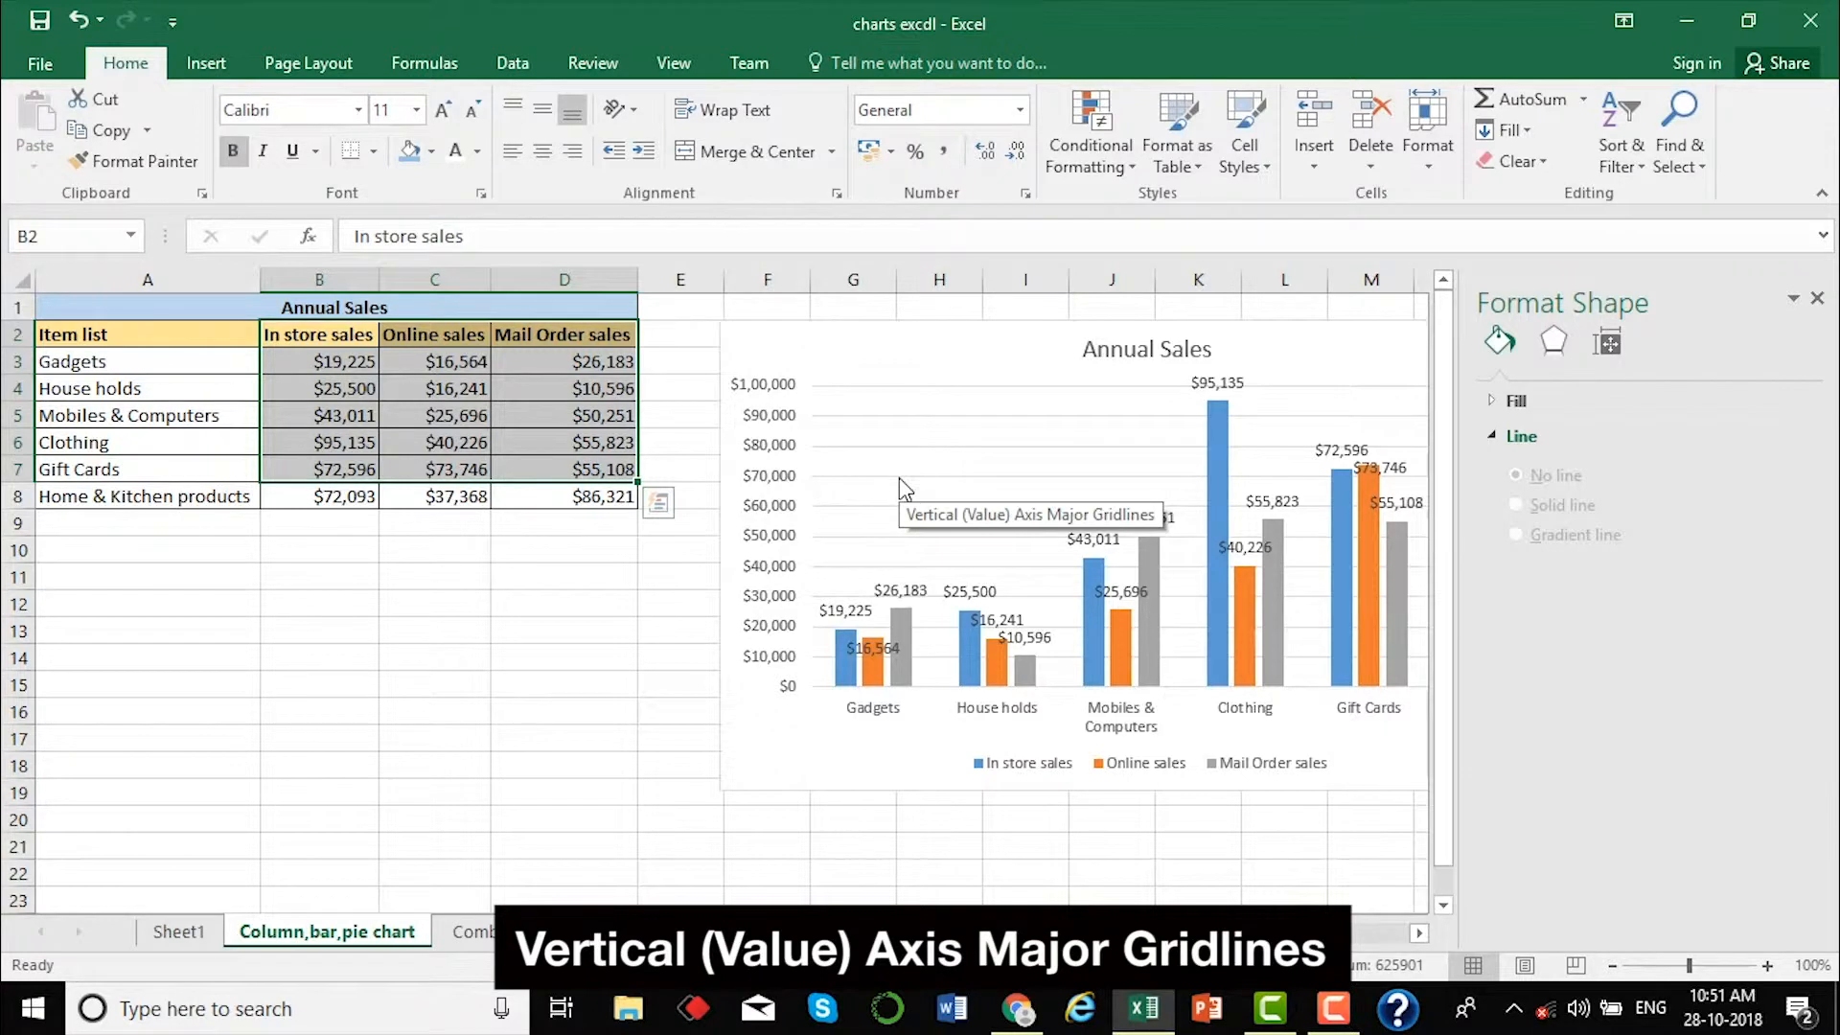
scroll(899, 477, right, 3)
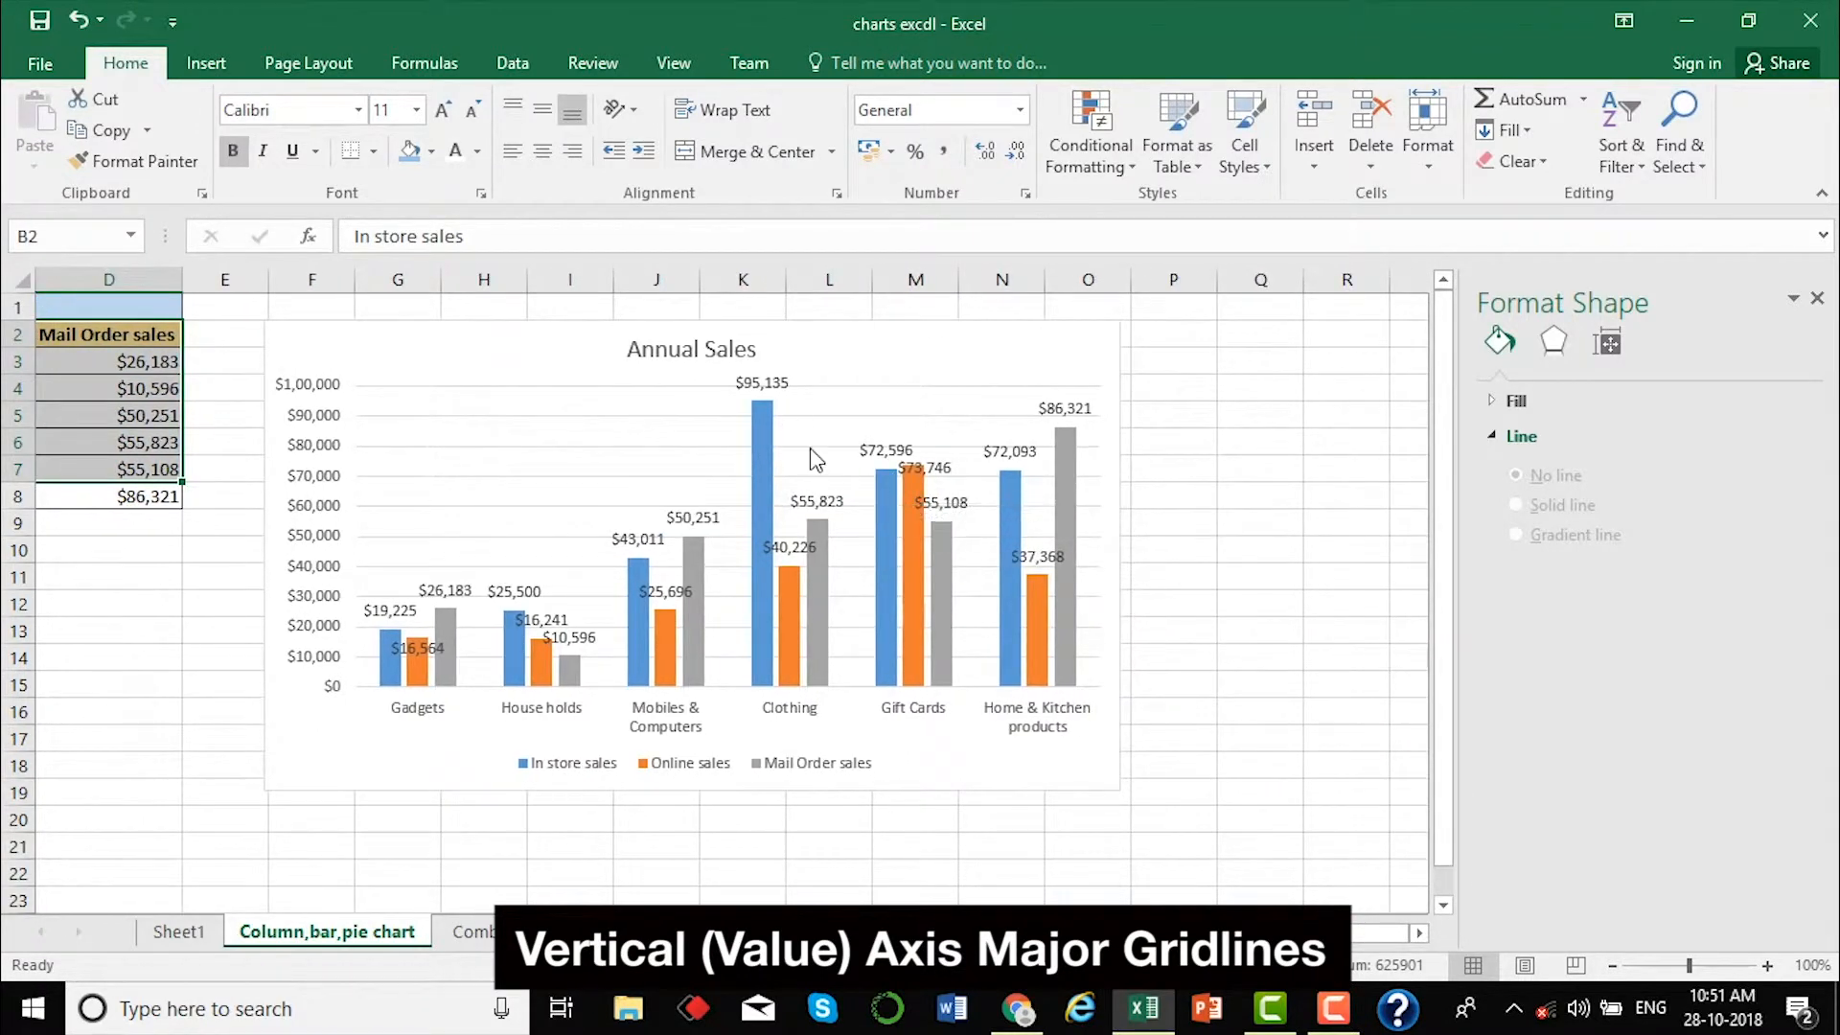
Add axis titles to the Annual Sales chart.
click(929, 365)
click(1155, 339)
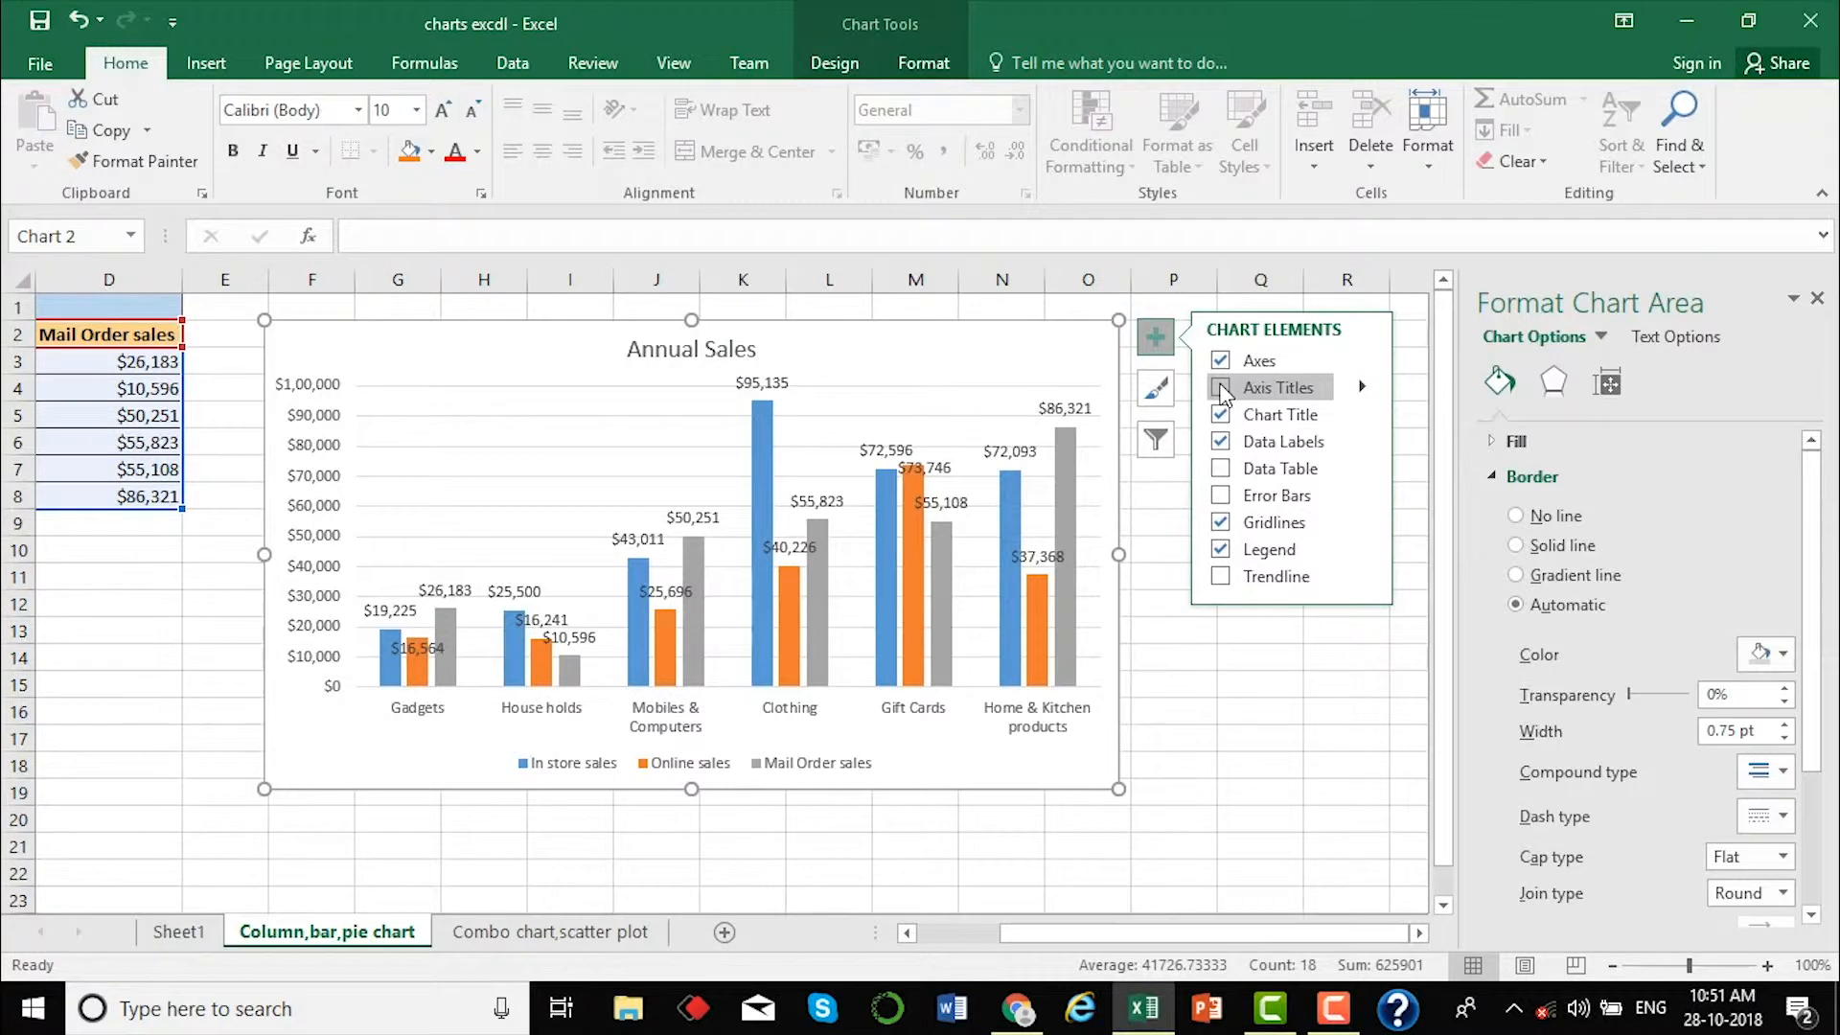
click(1221, 388)
click(1200, 389)
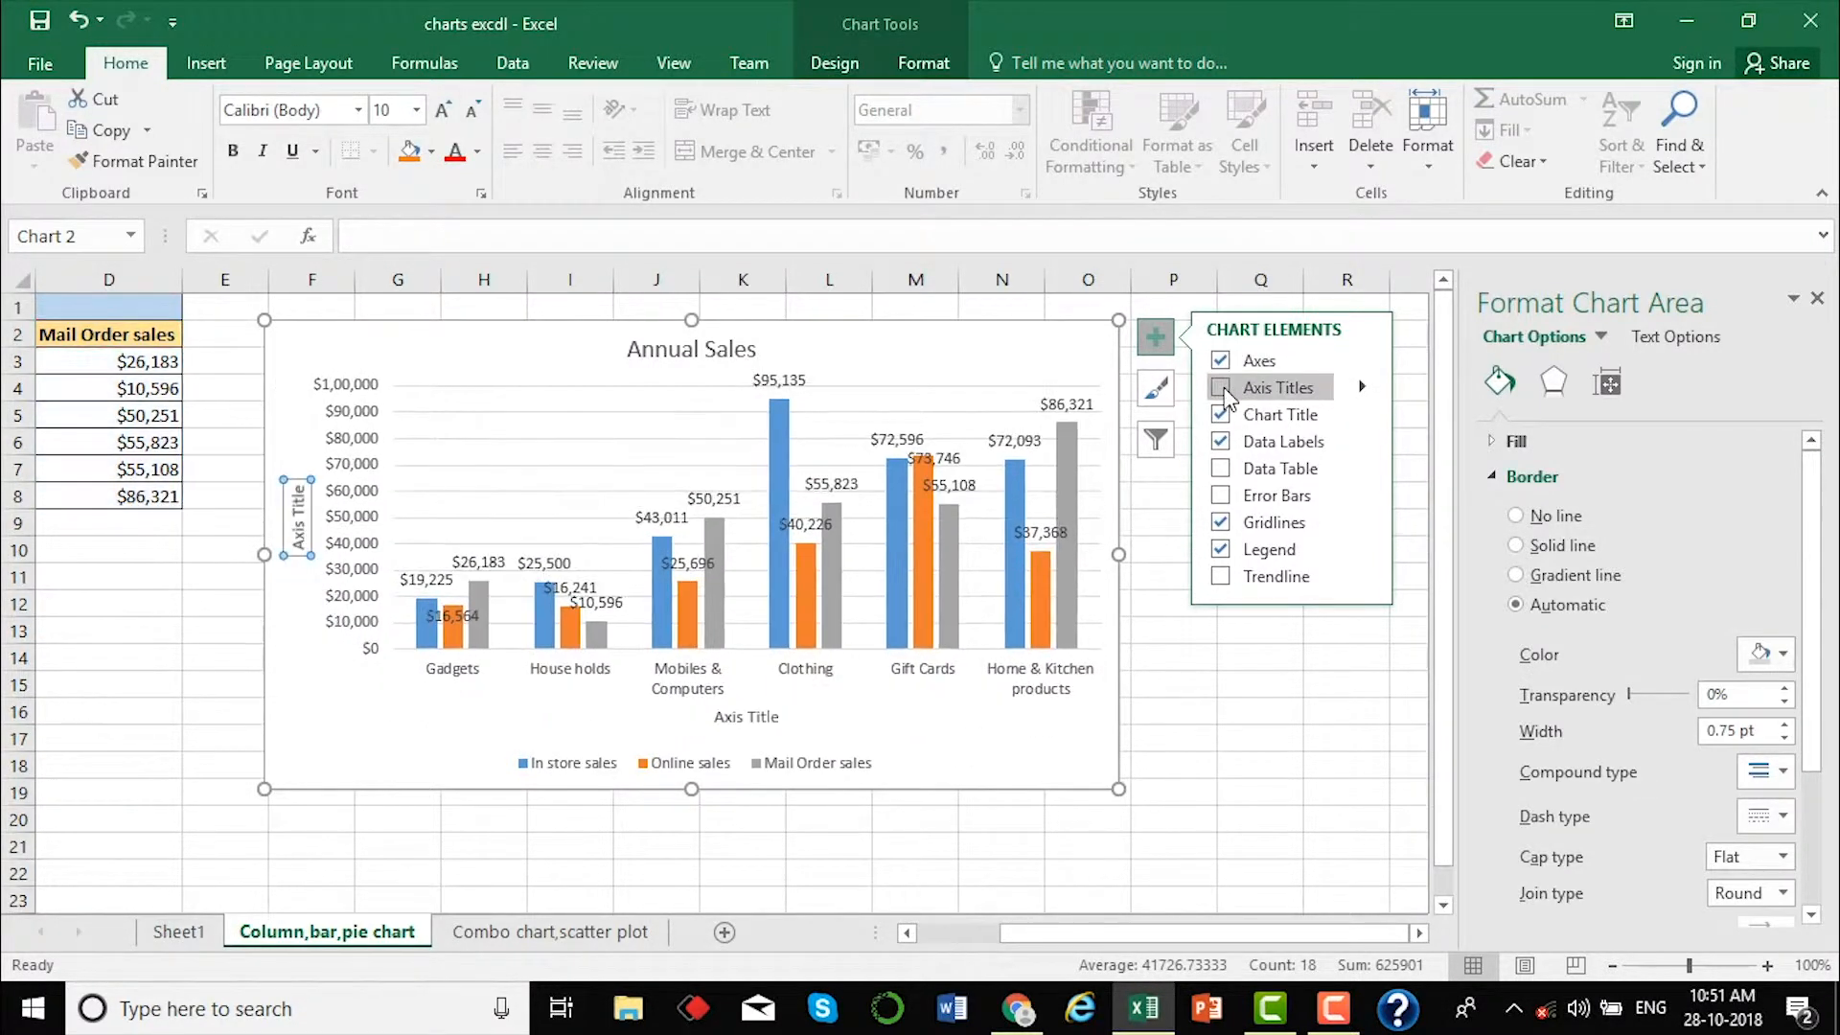
click(1222, 389)
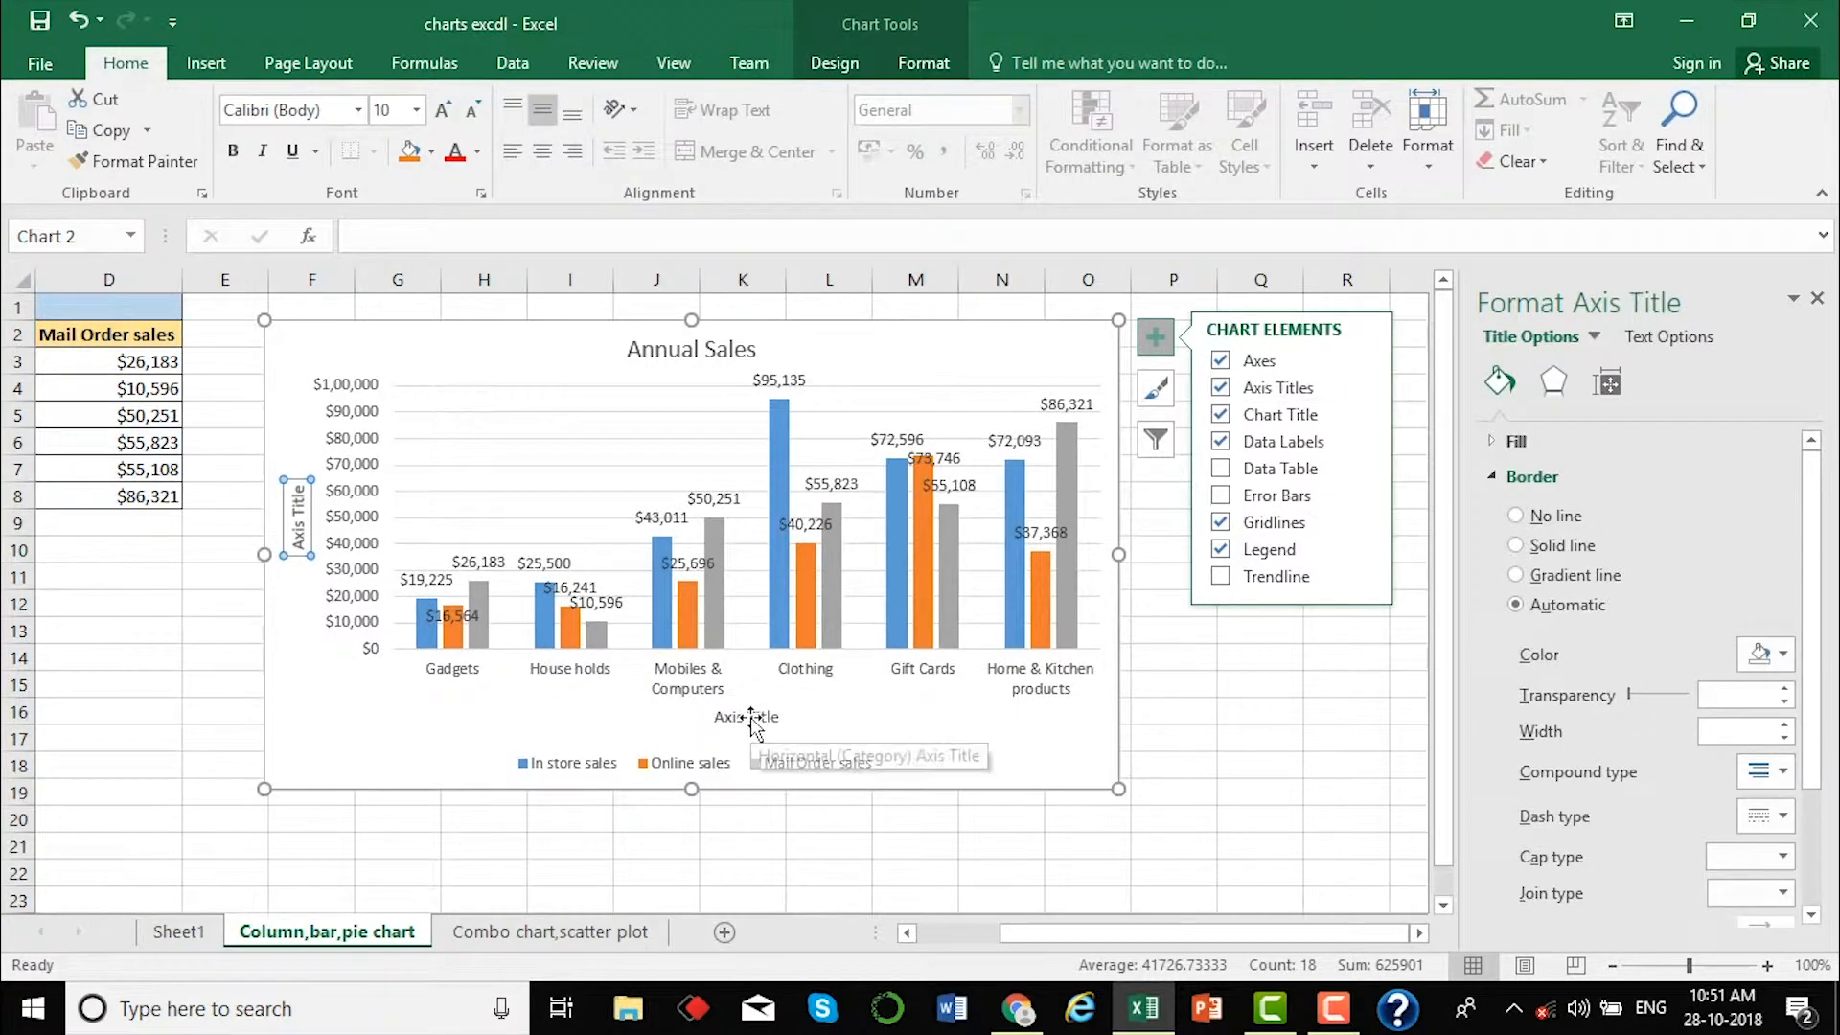
Name the horizontal axis title "Items list" and the vertical axis title "Sales".
click(753, 719)
triple_click(753, 719)
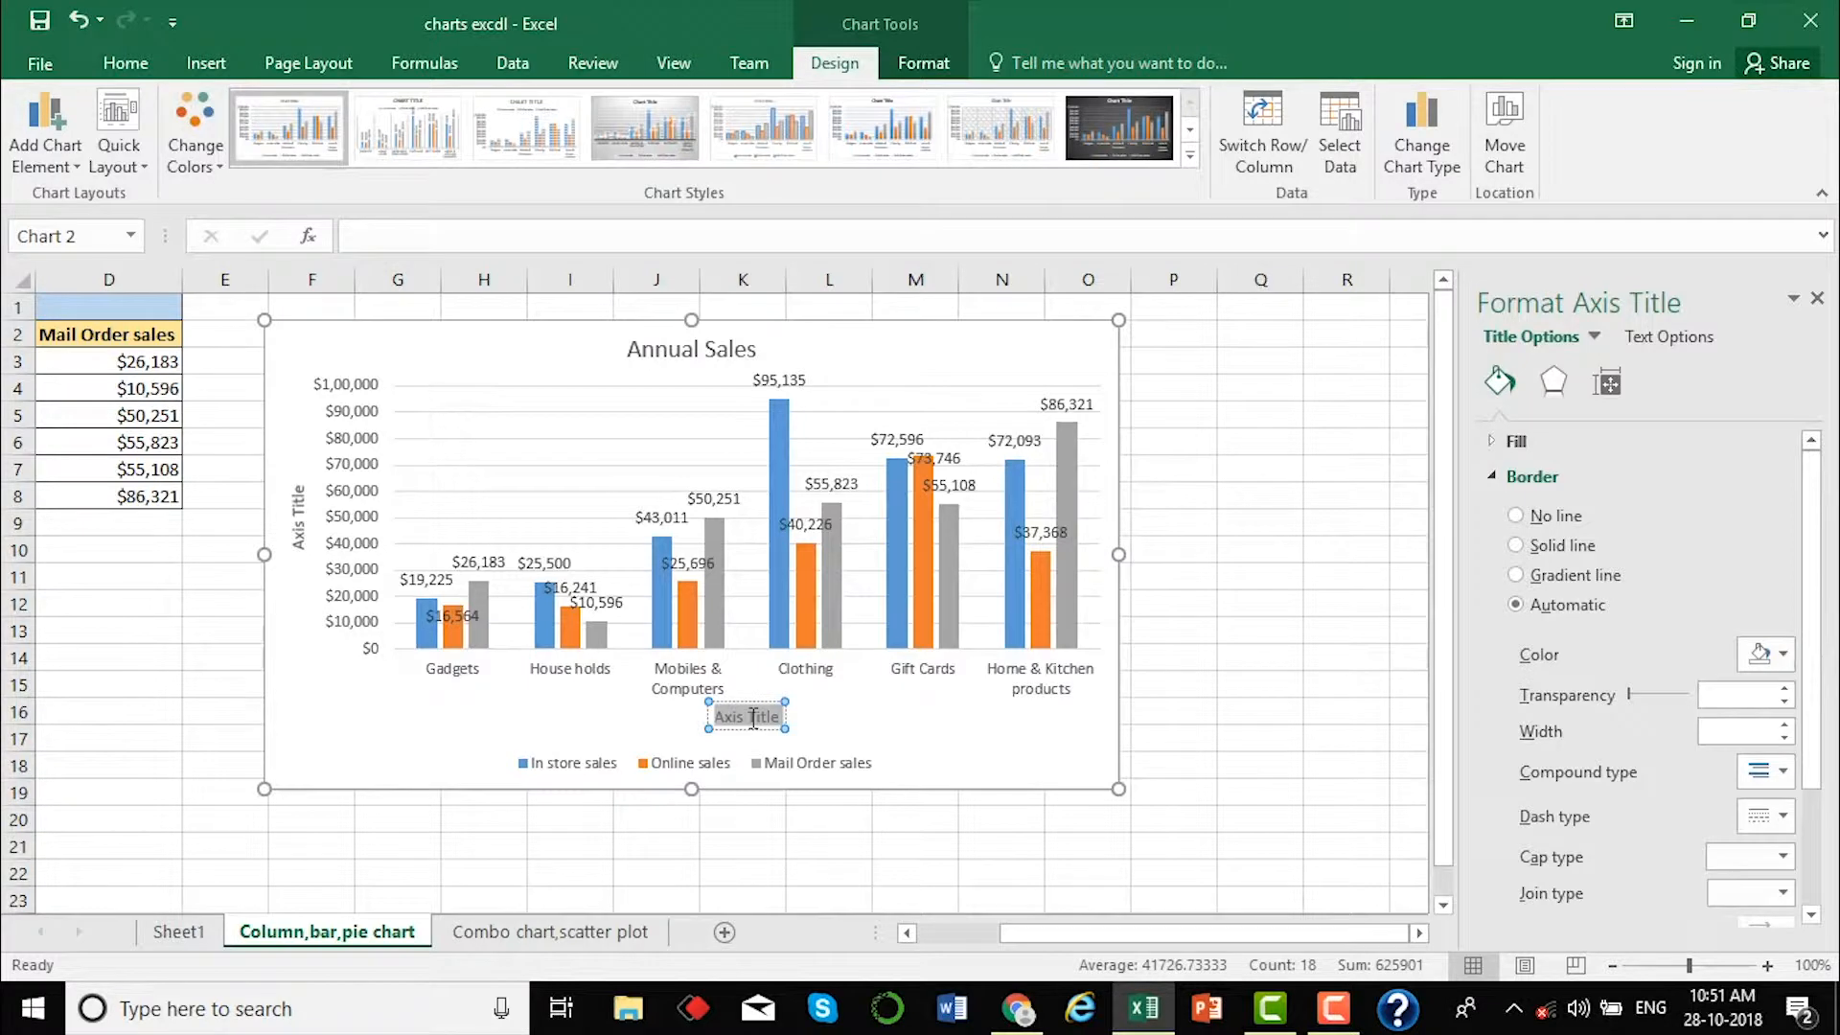
text(Items list)
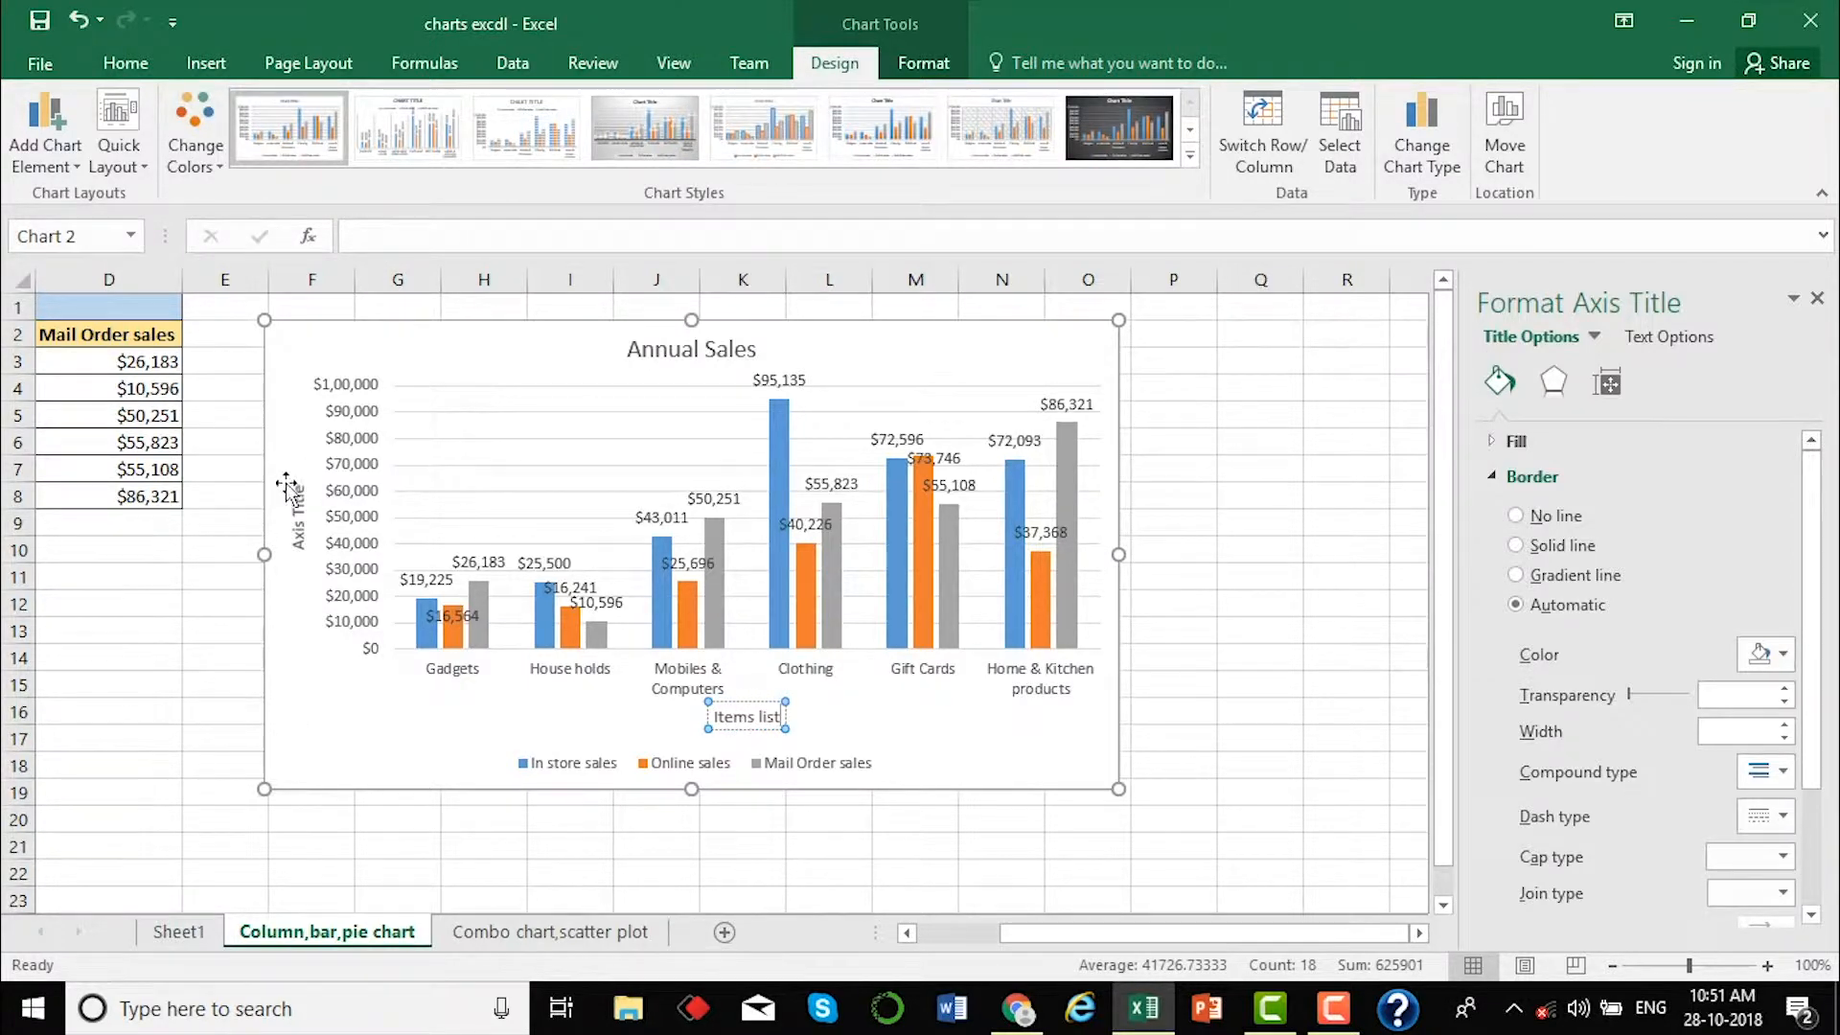
click(298, 512)
triple_click(298, 512)
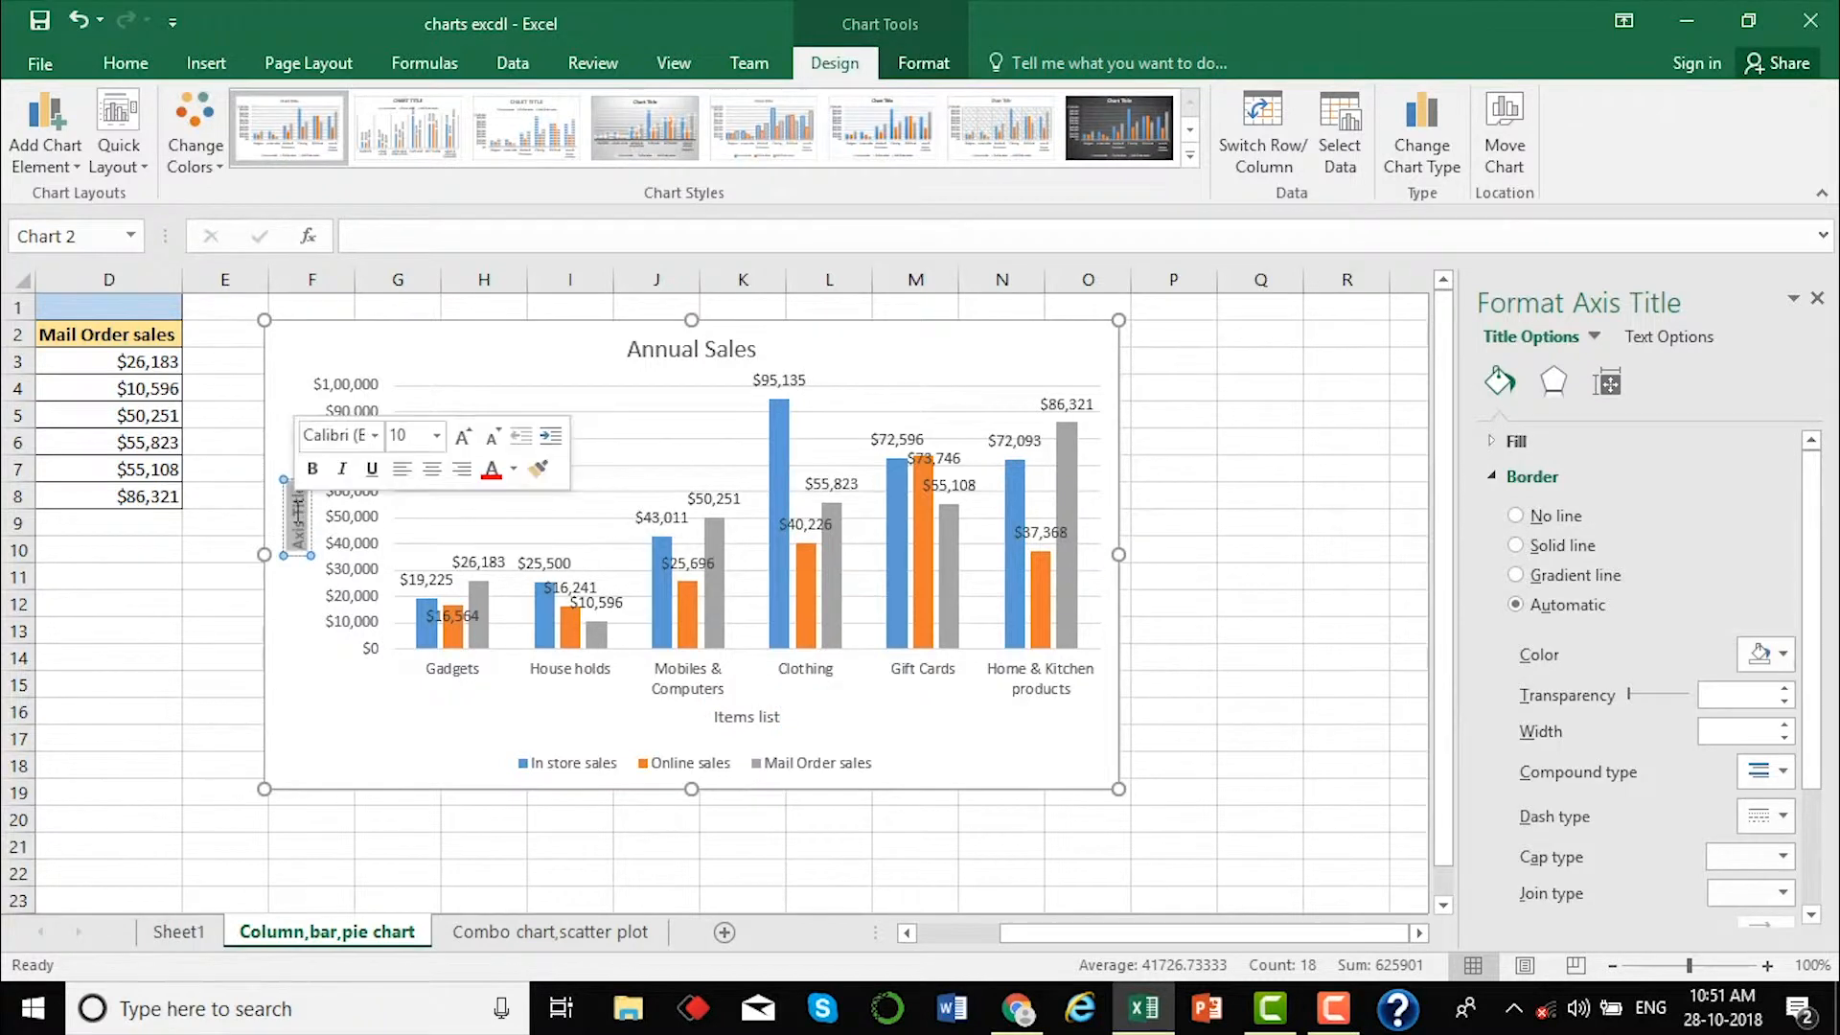
text(Sales)
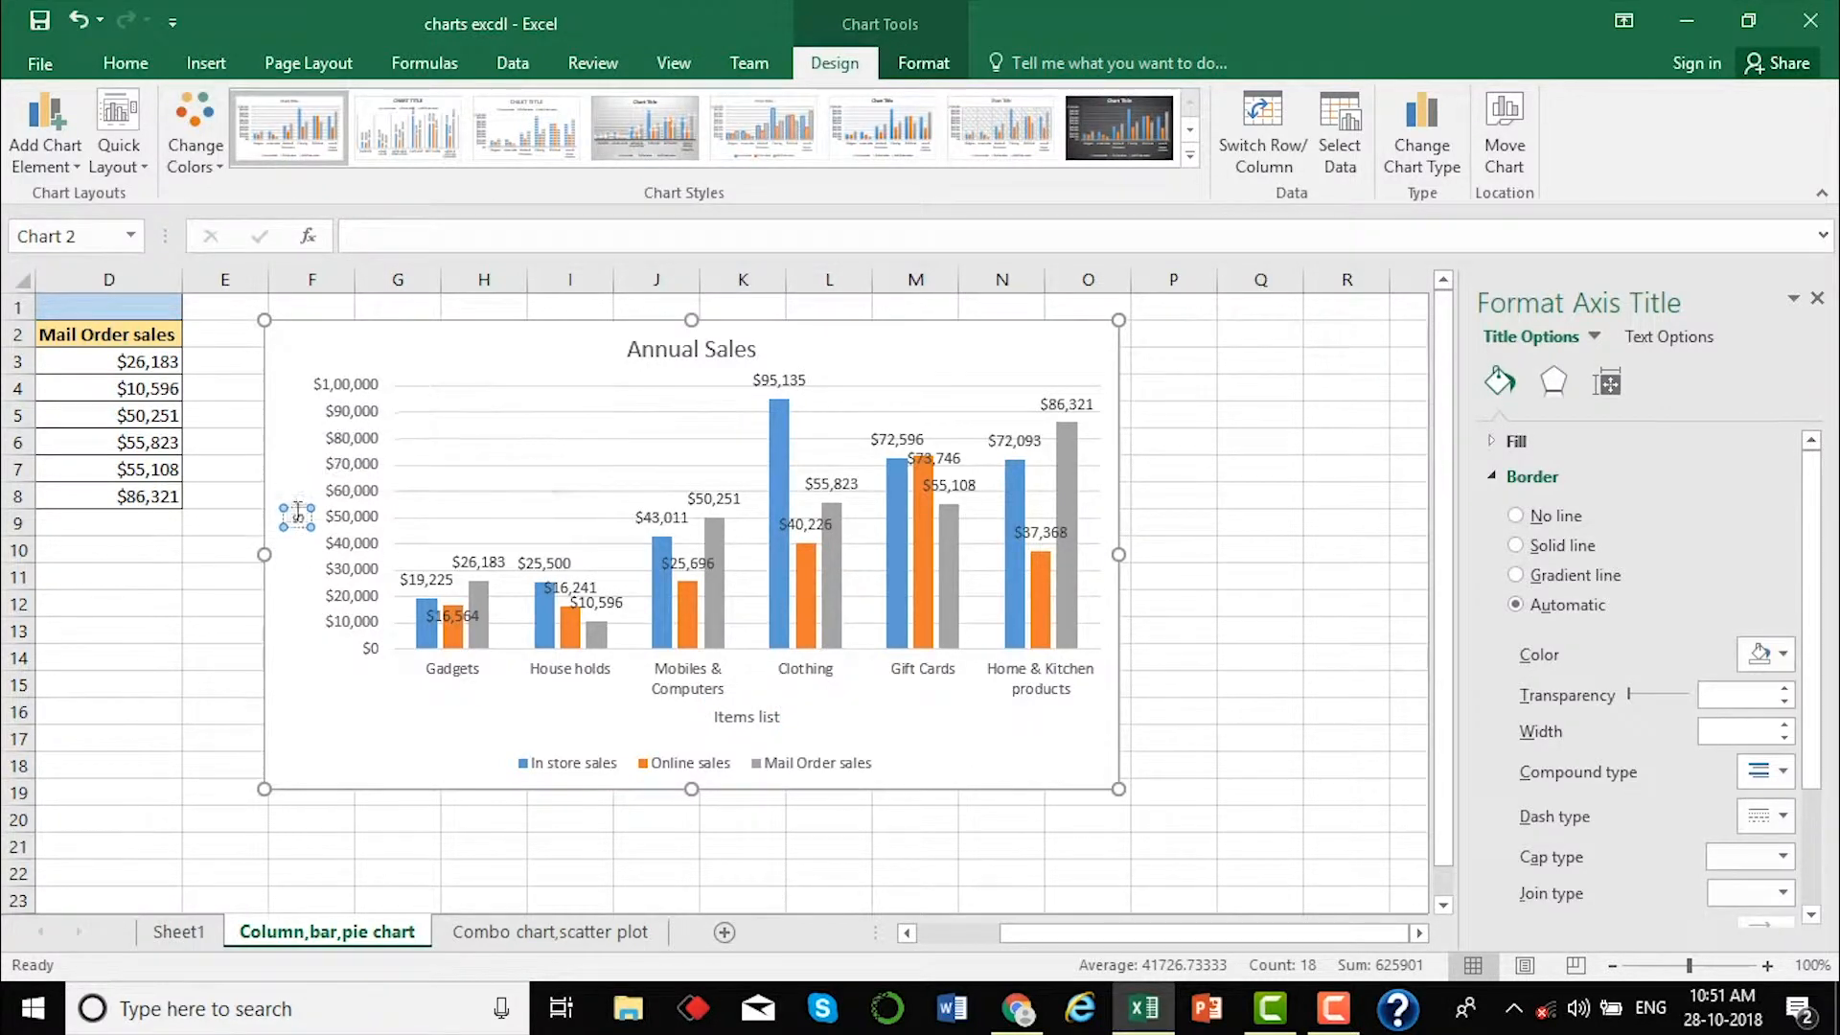
click(1010, 358)
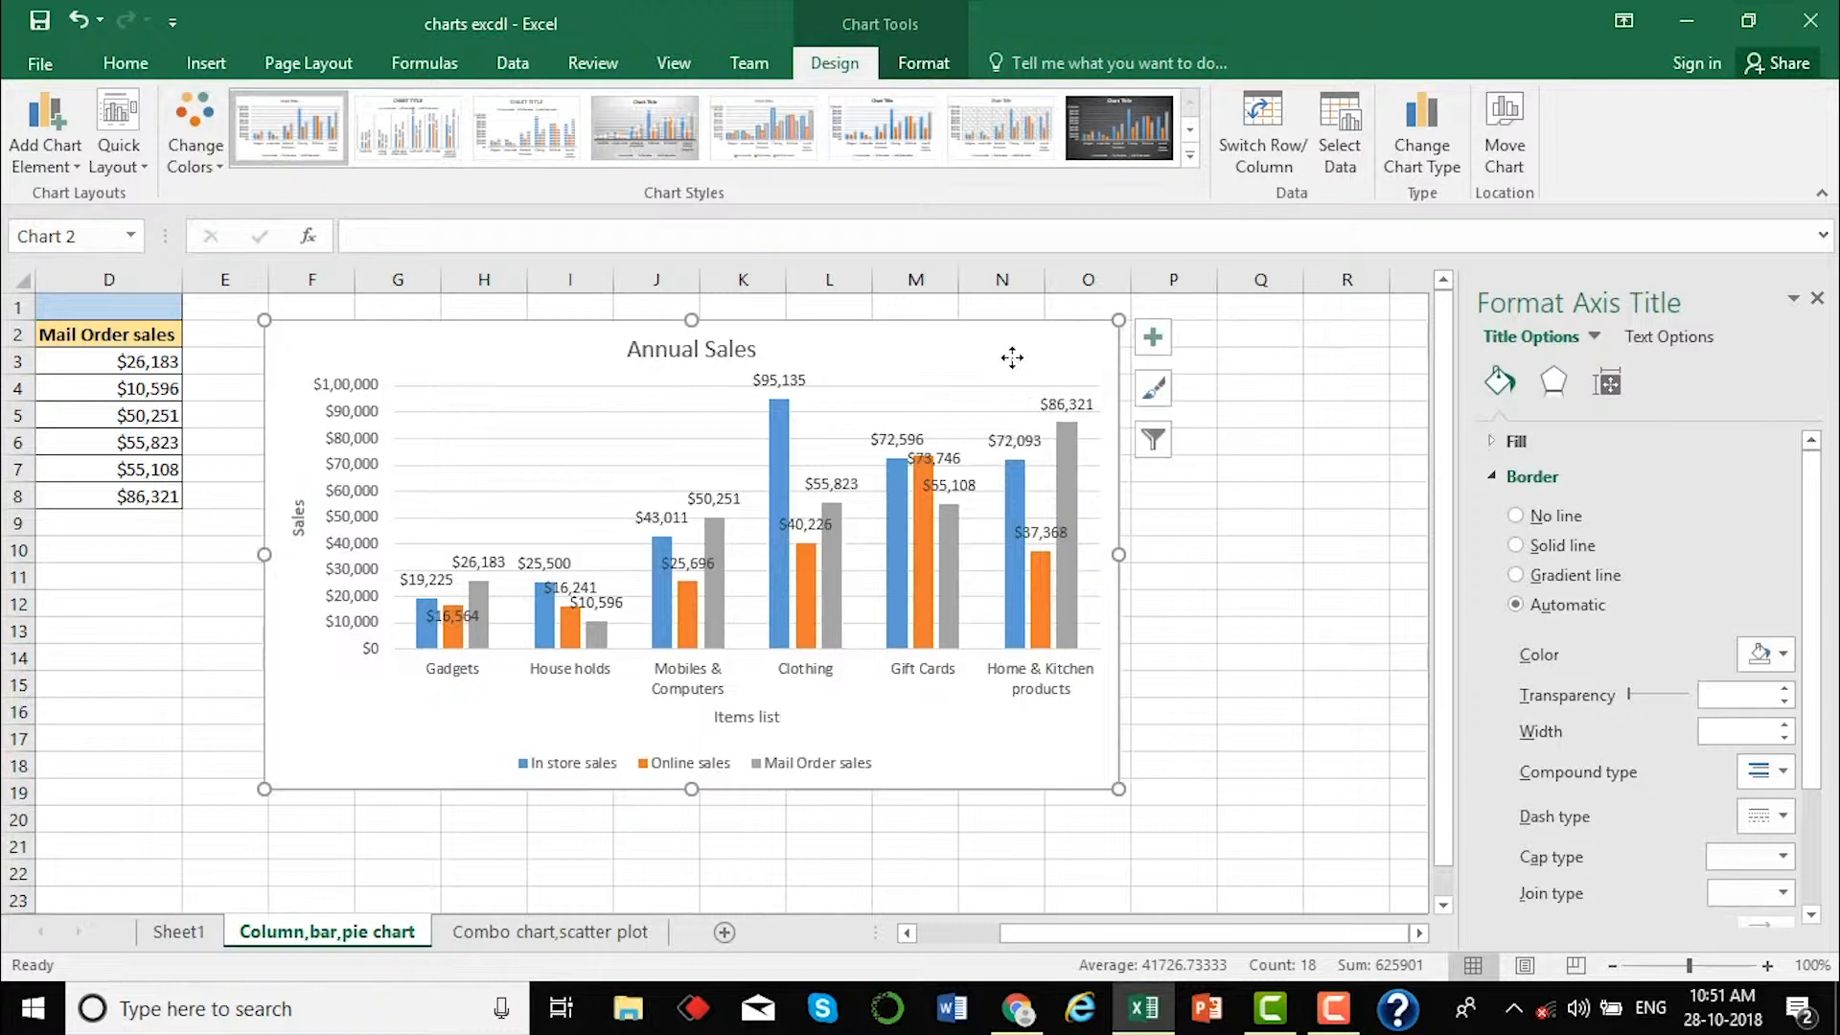
Try a data table beneath the chart's columns and remove it again.
click(1152, 344)
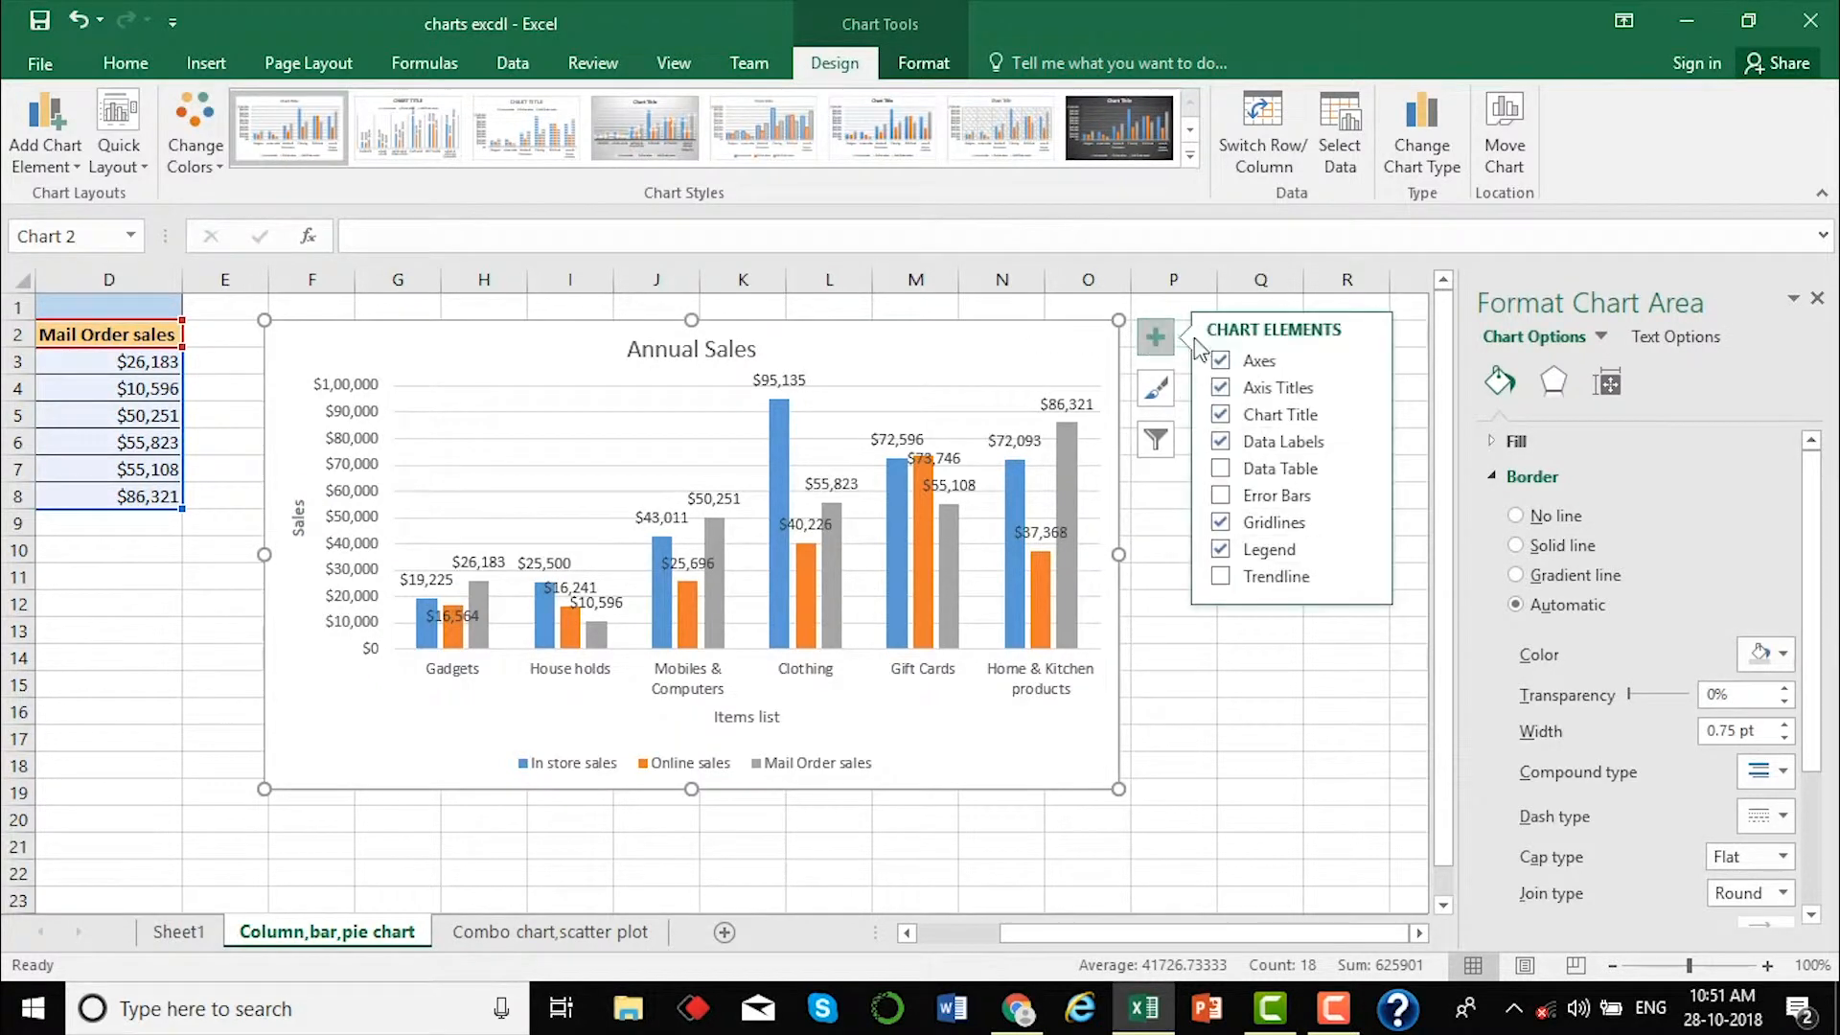
click(1221, 469)
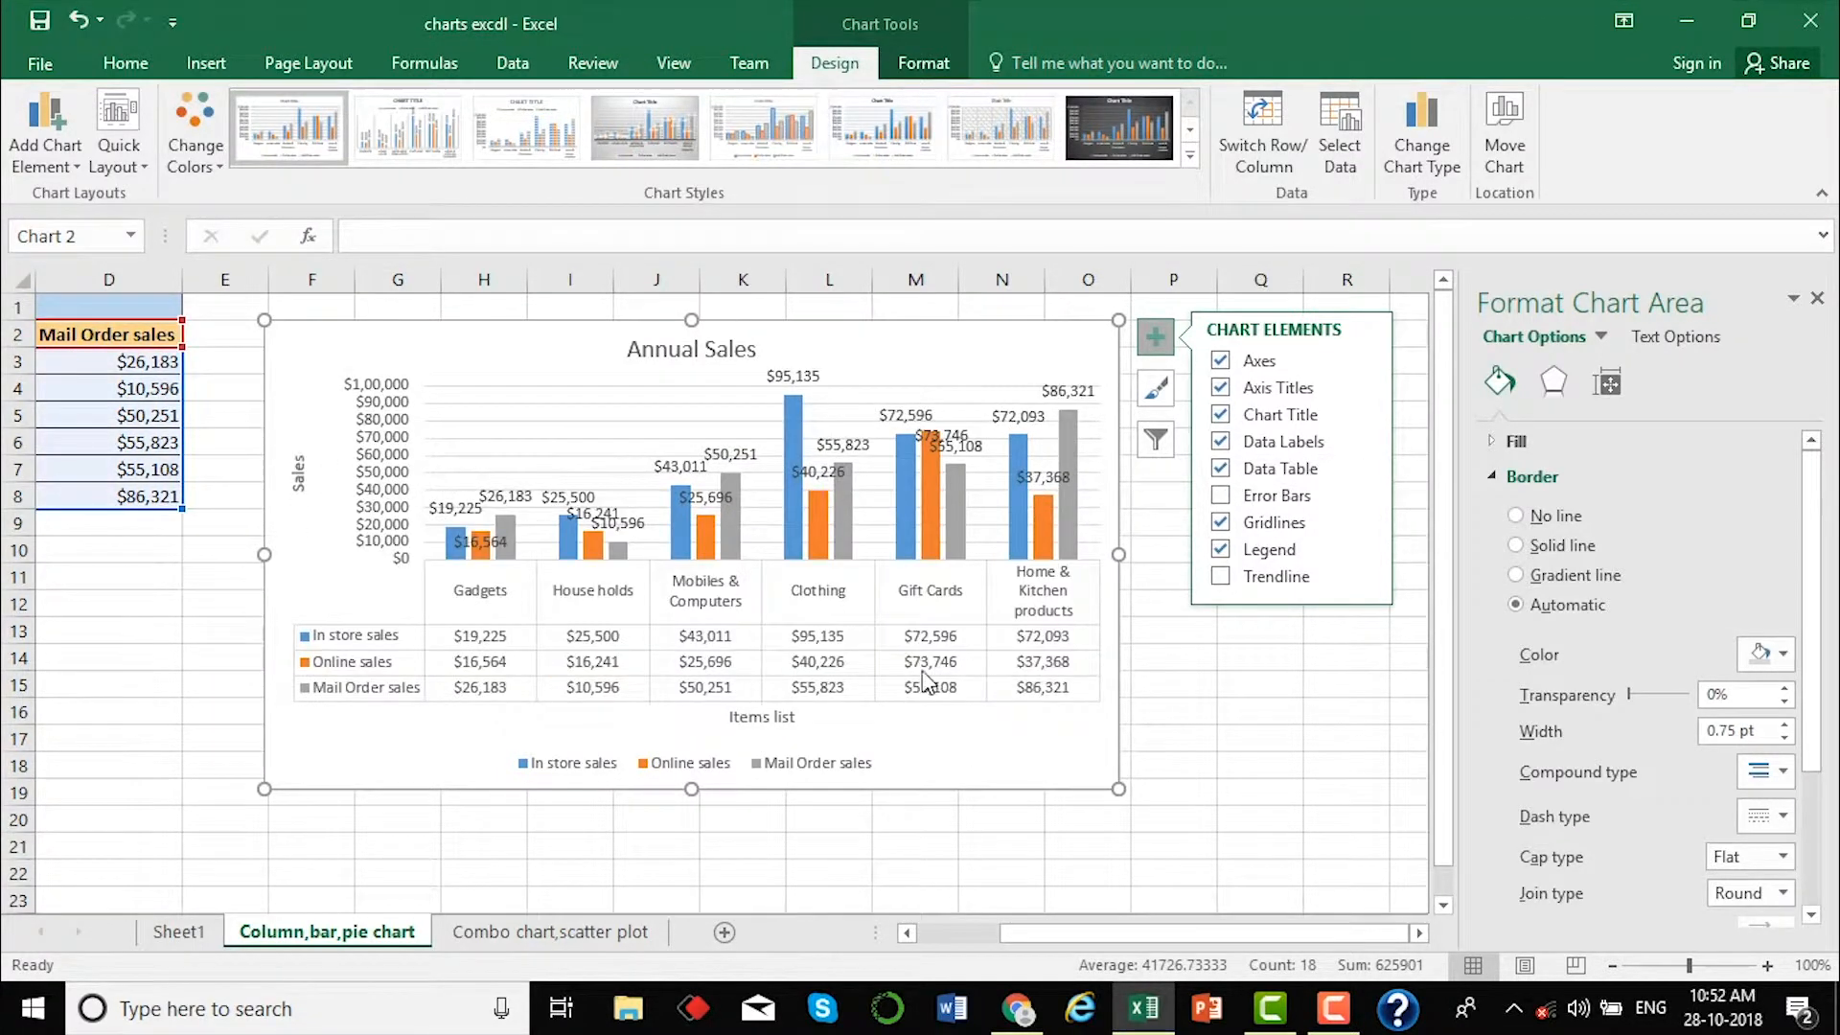
click(1223, 470)
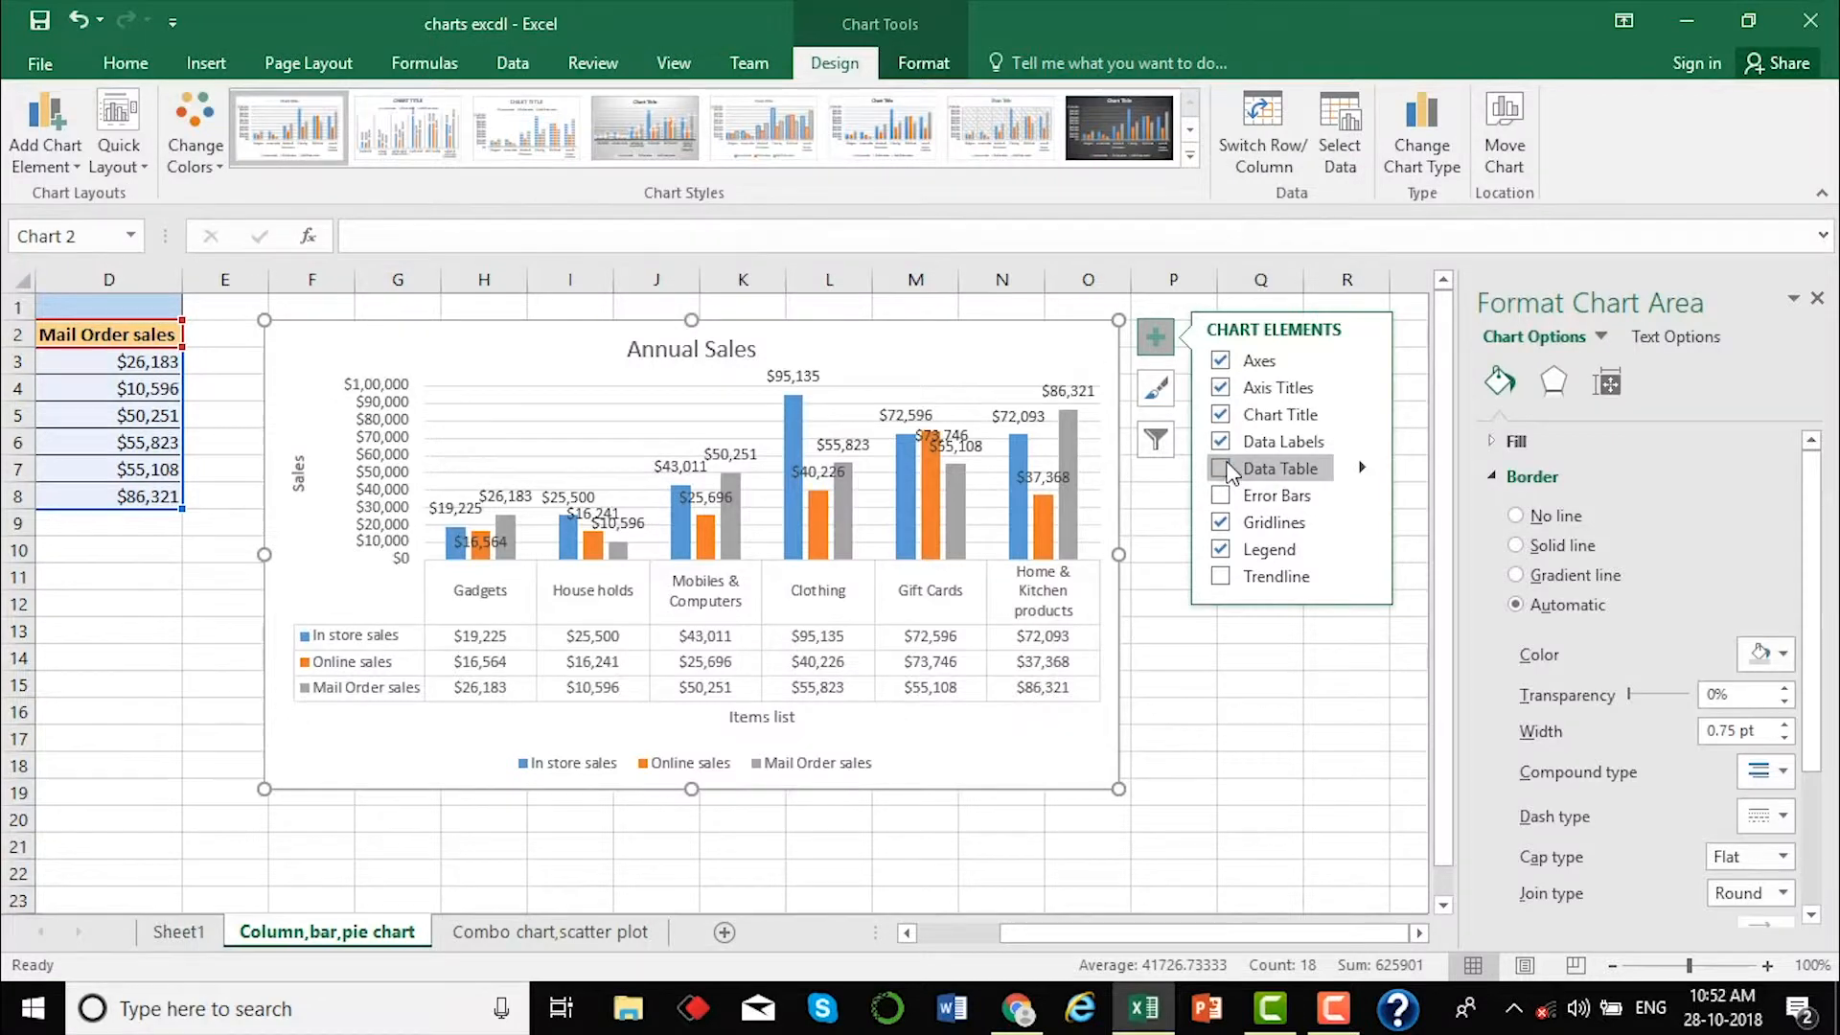
Add a trendline based on the In store sales series to the chart.
click(1221, 578)
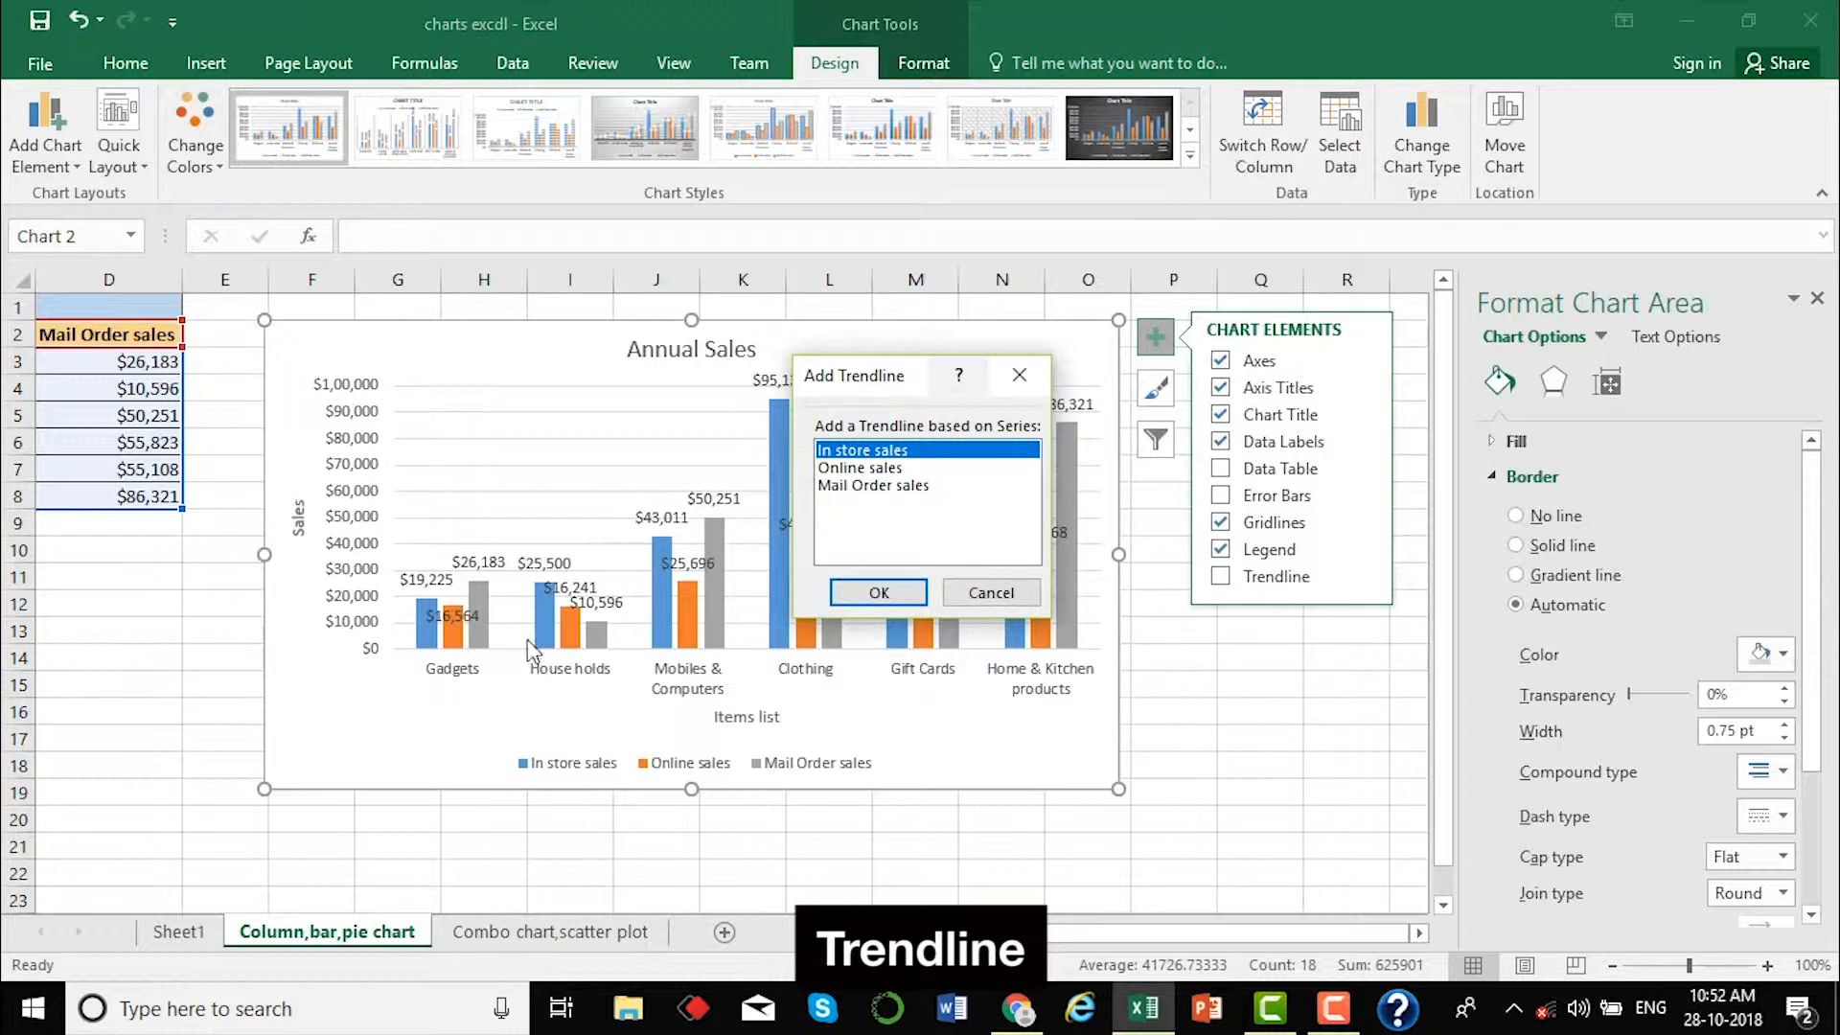
click(870, 467)
click(868, 452)
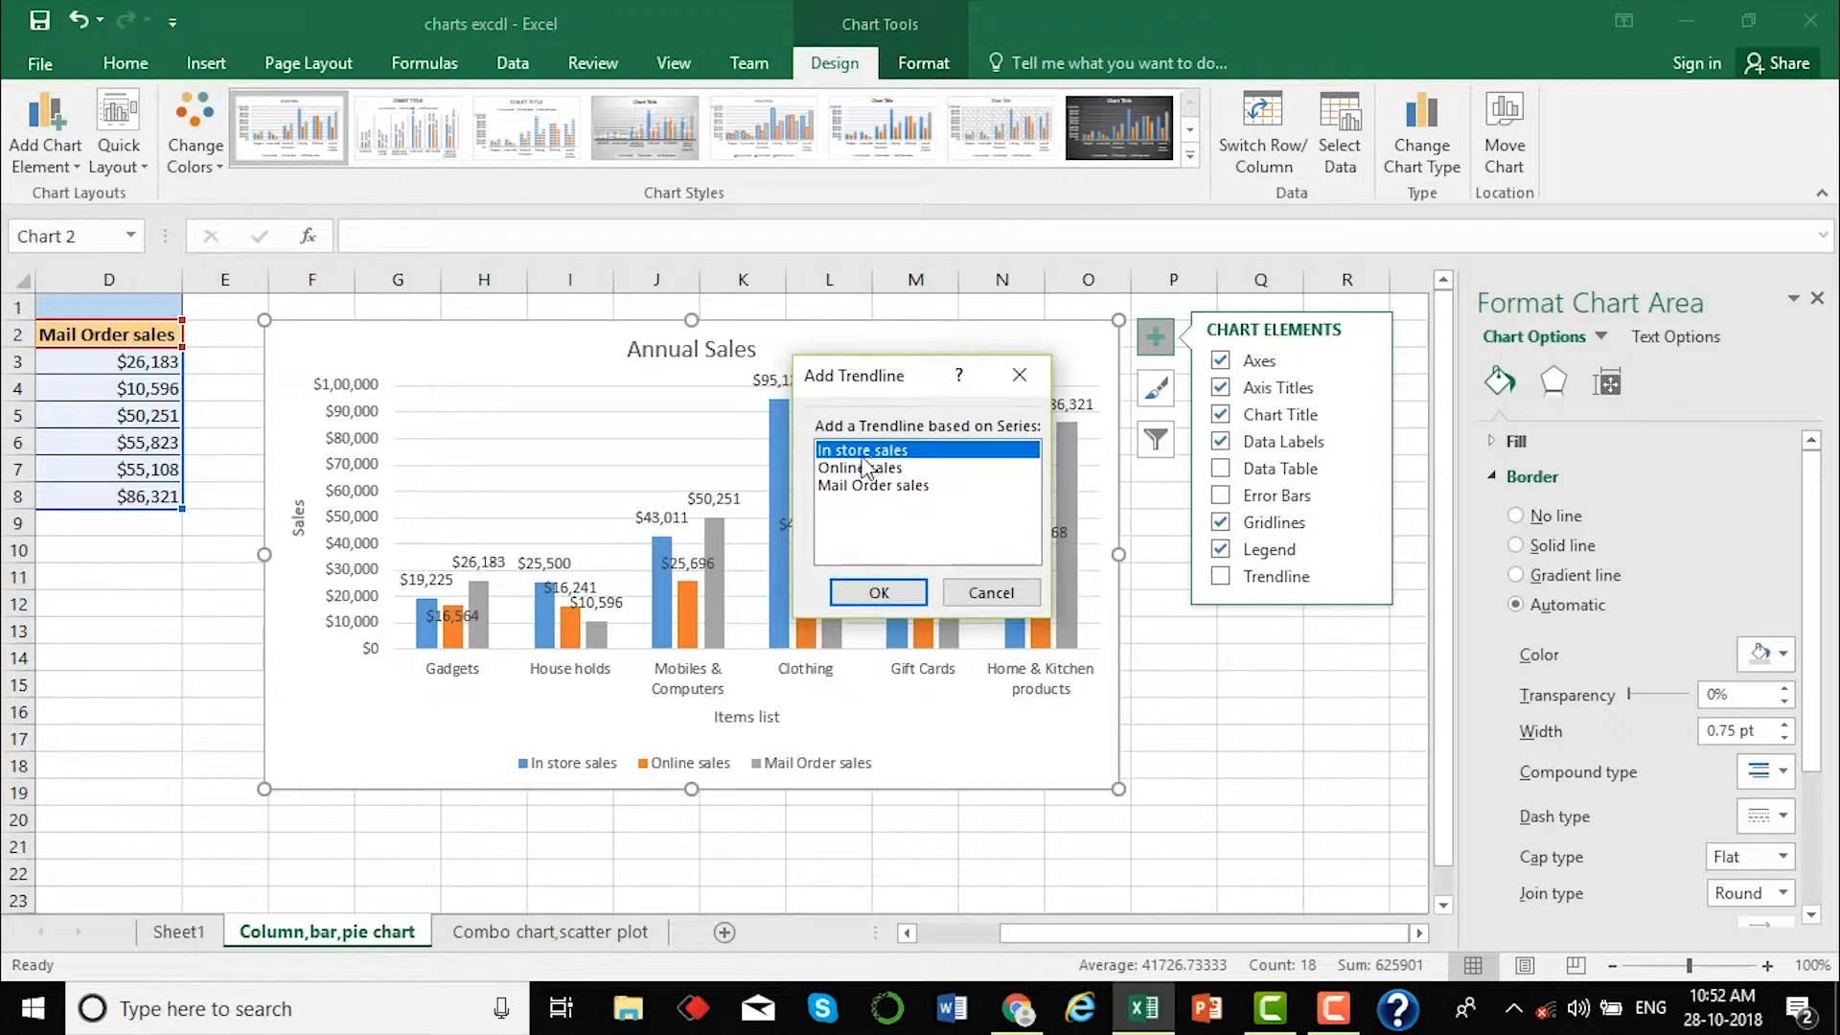
click(880, 590)
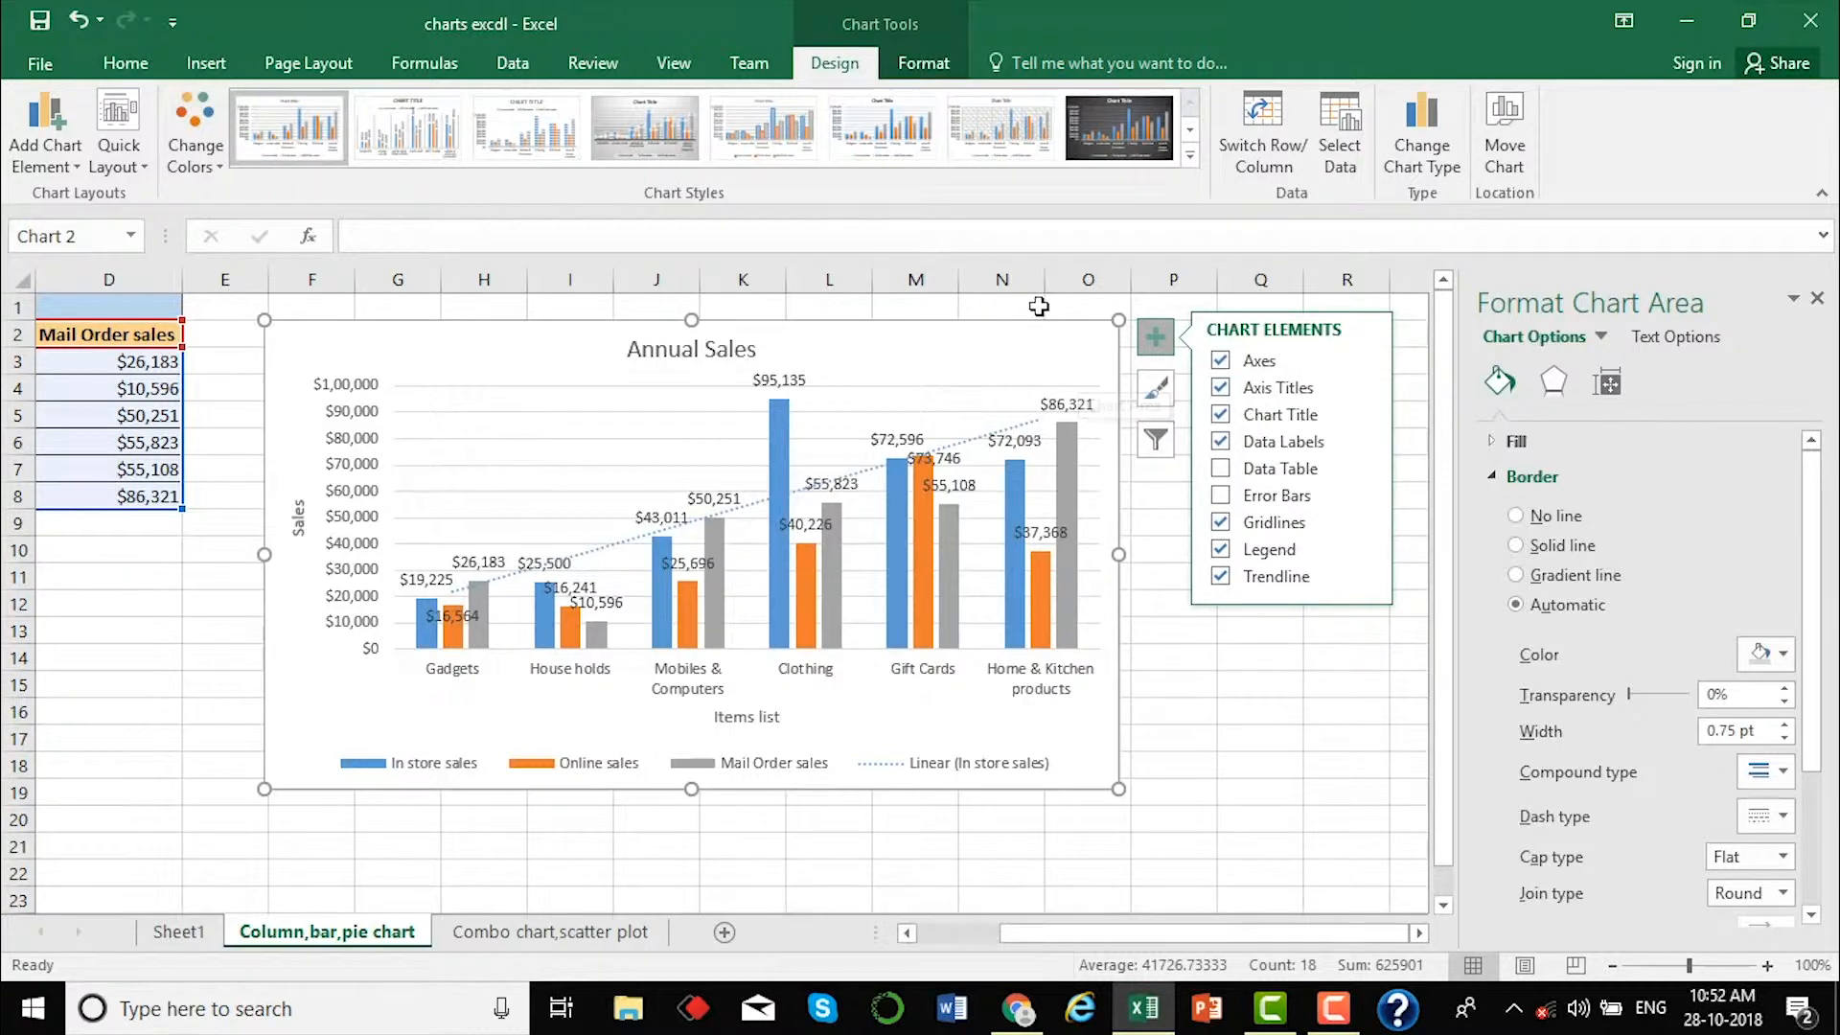
Recolor the chart with the third Colorful palette, starting with orange, yellow and green.
click(1157, 398)
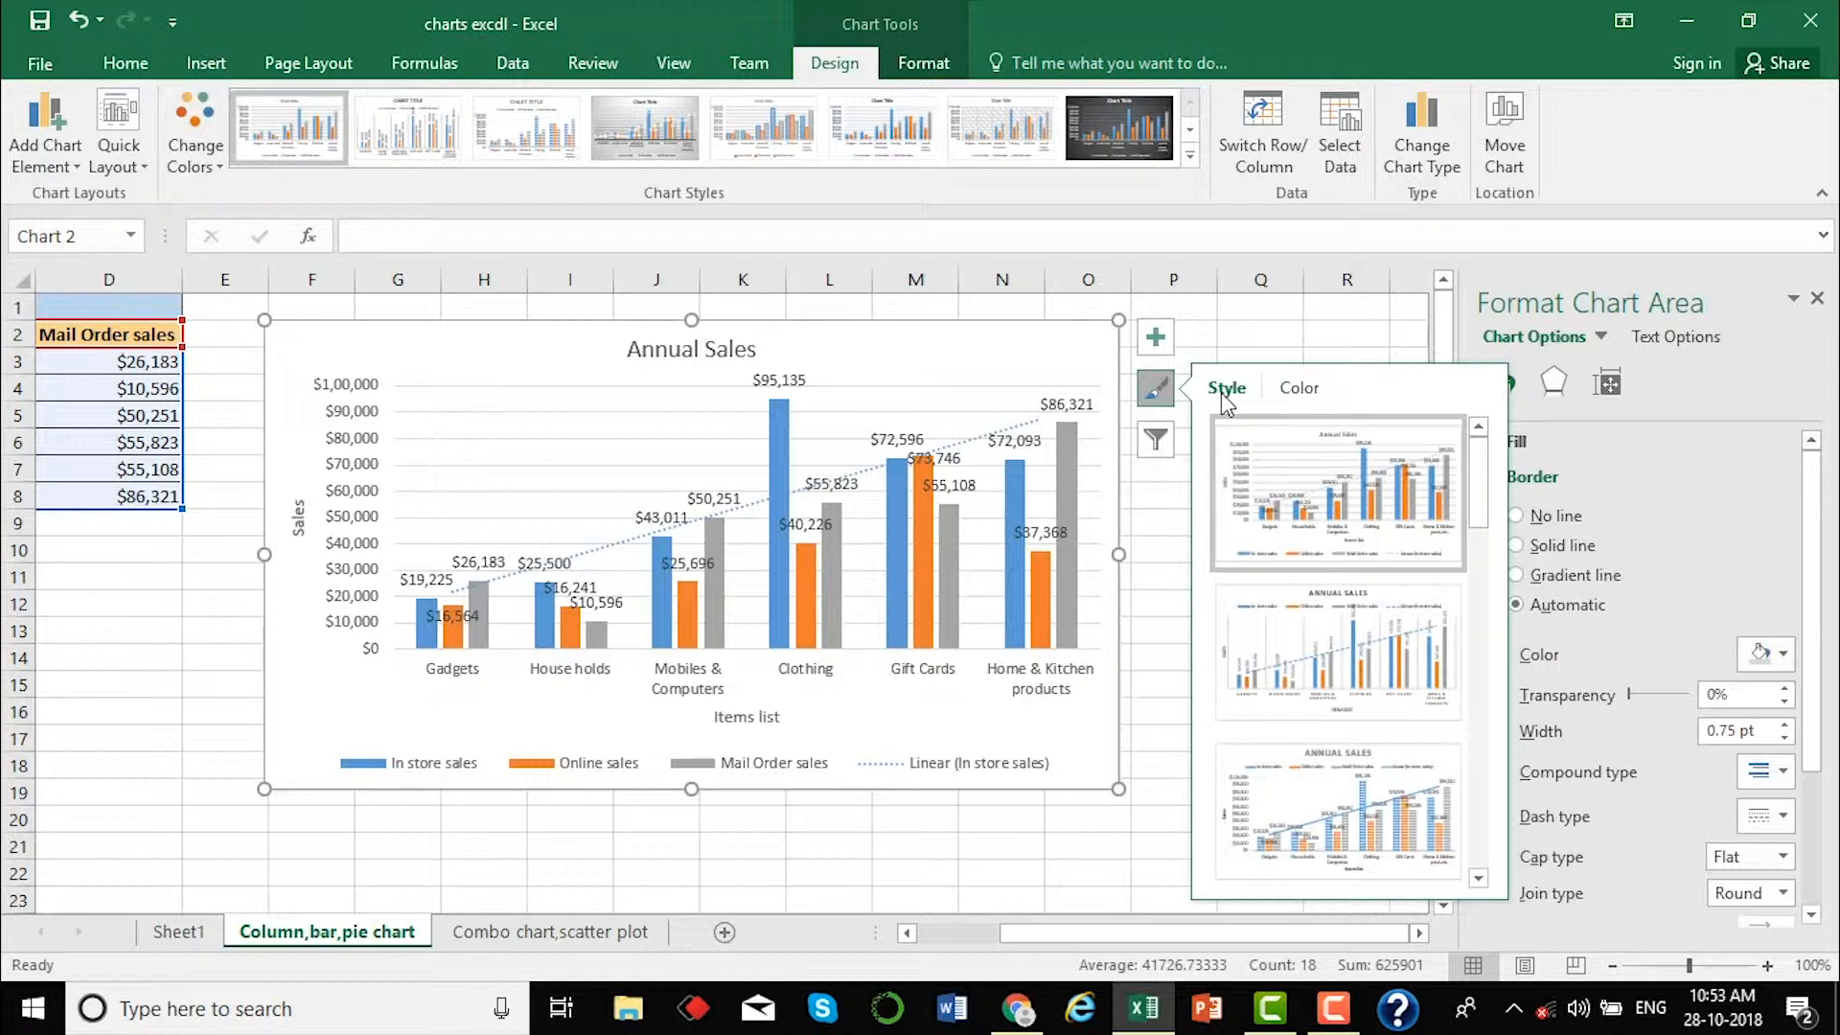
click(1289, 395)
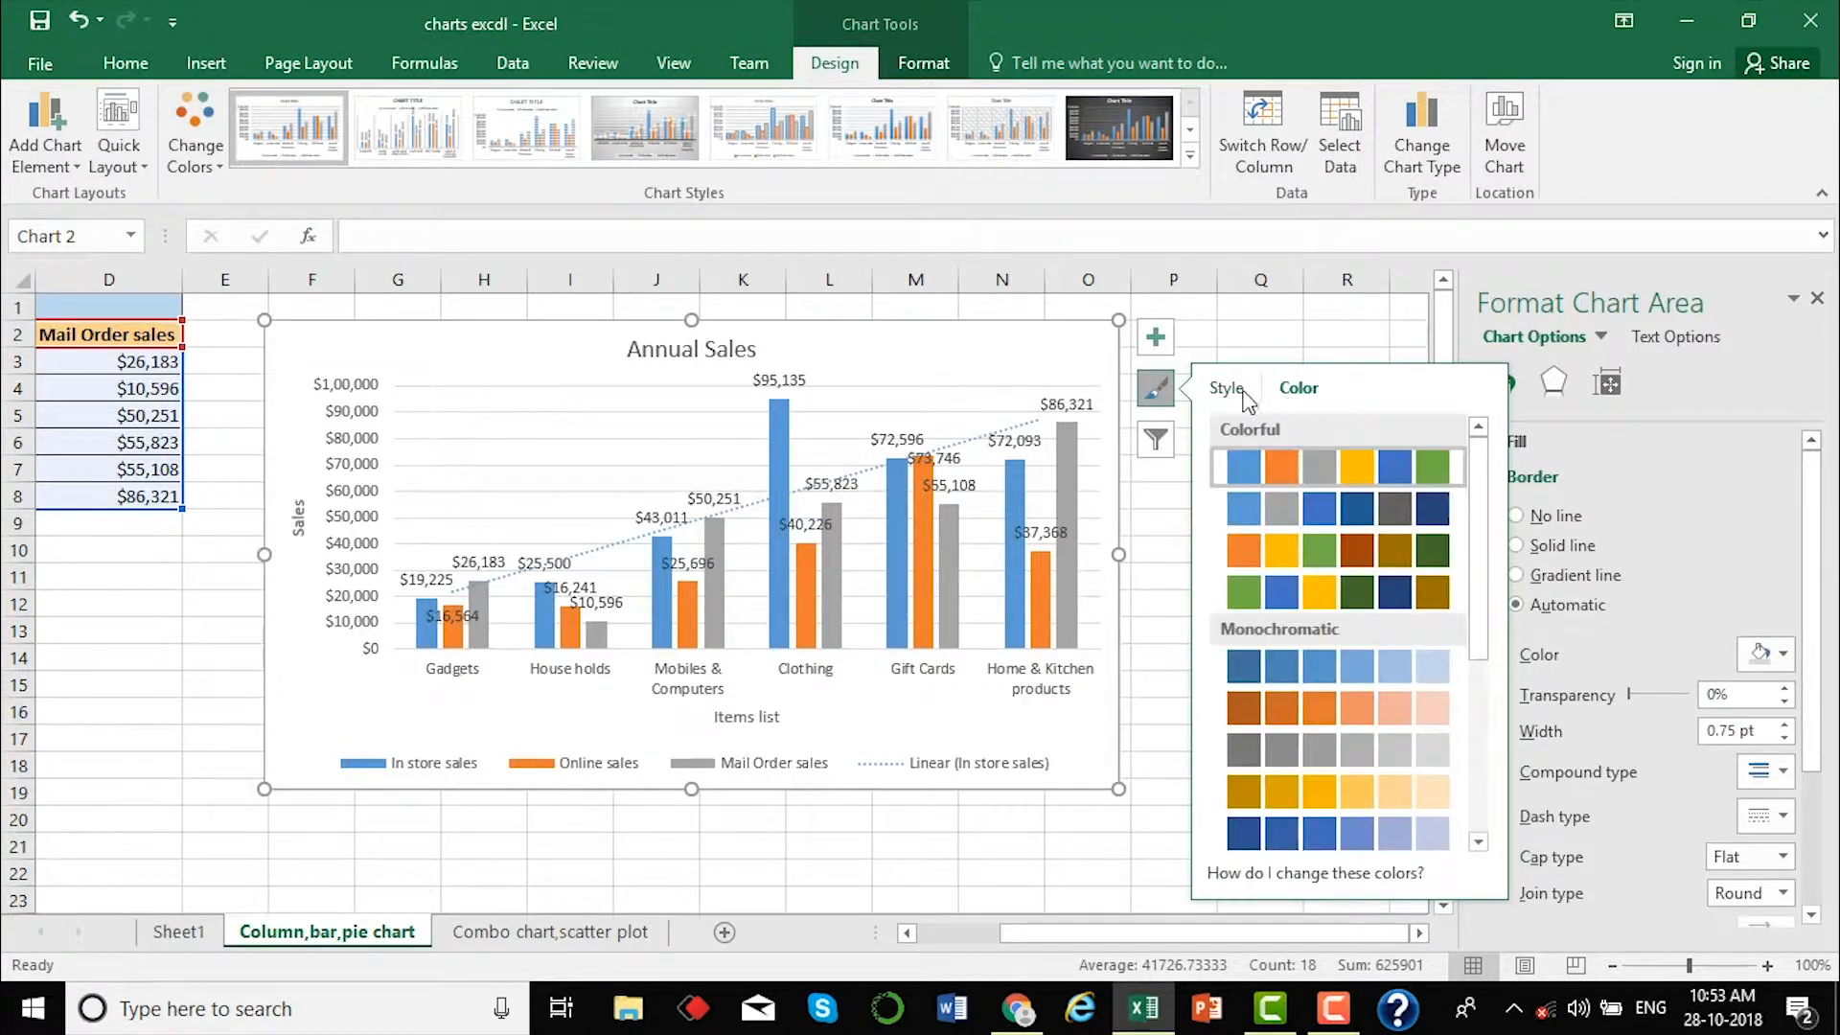
click(1243, 395)
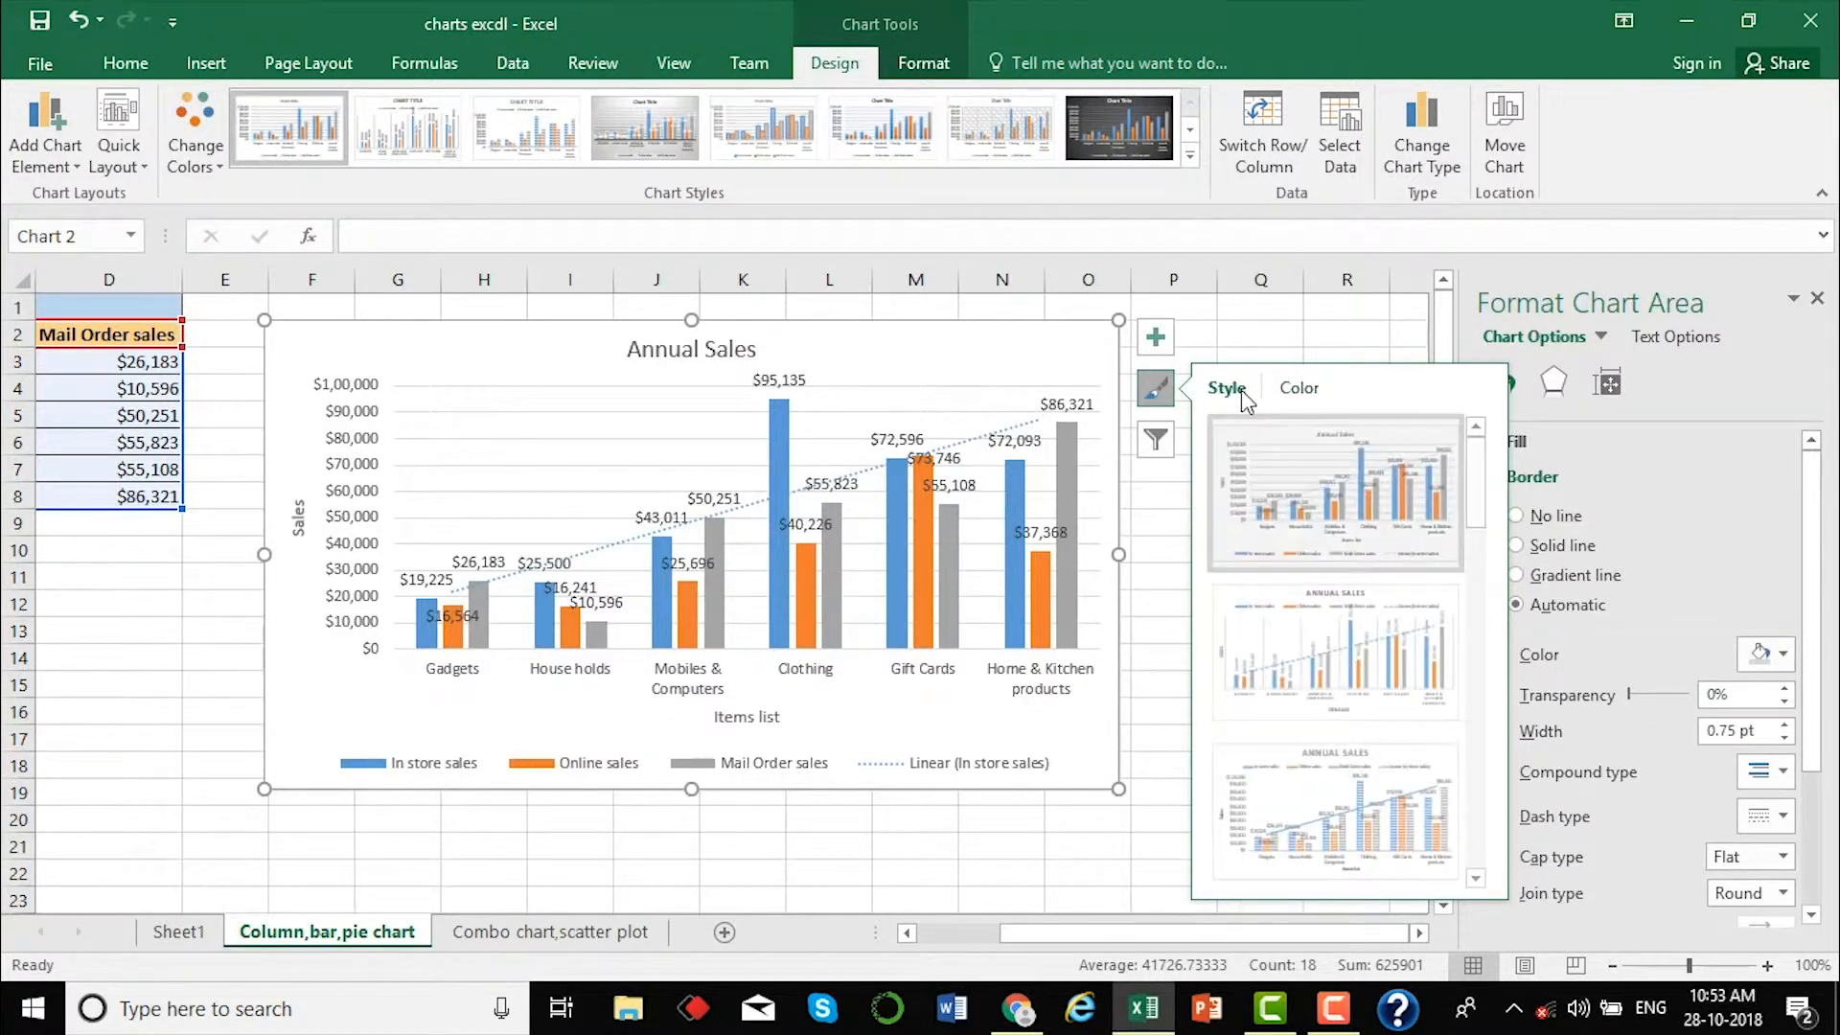
click(1294, 397)
click(1322, 553)
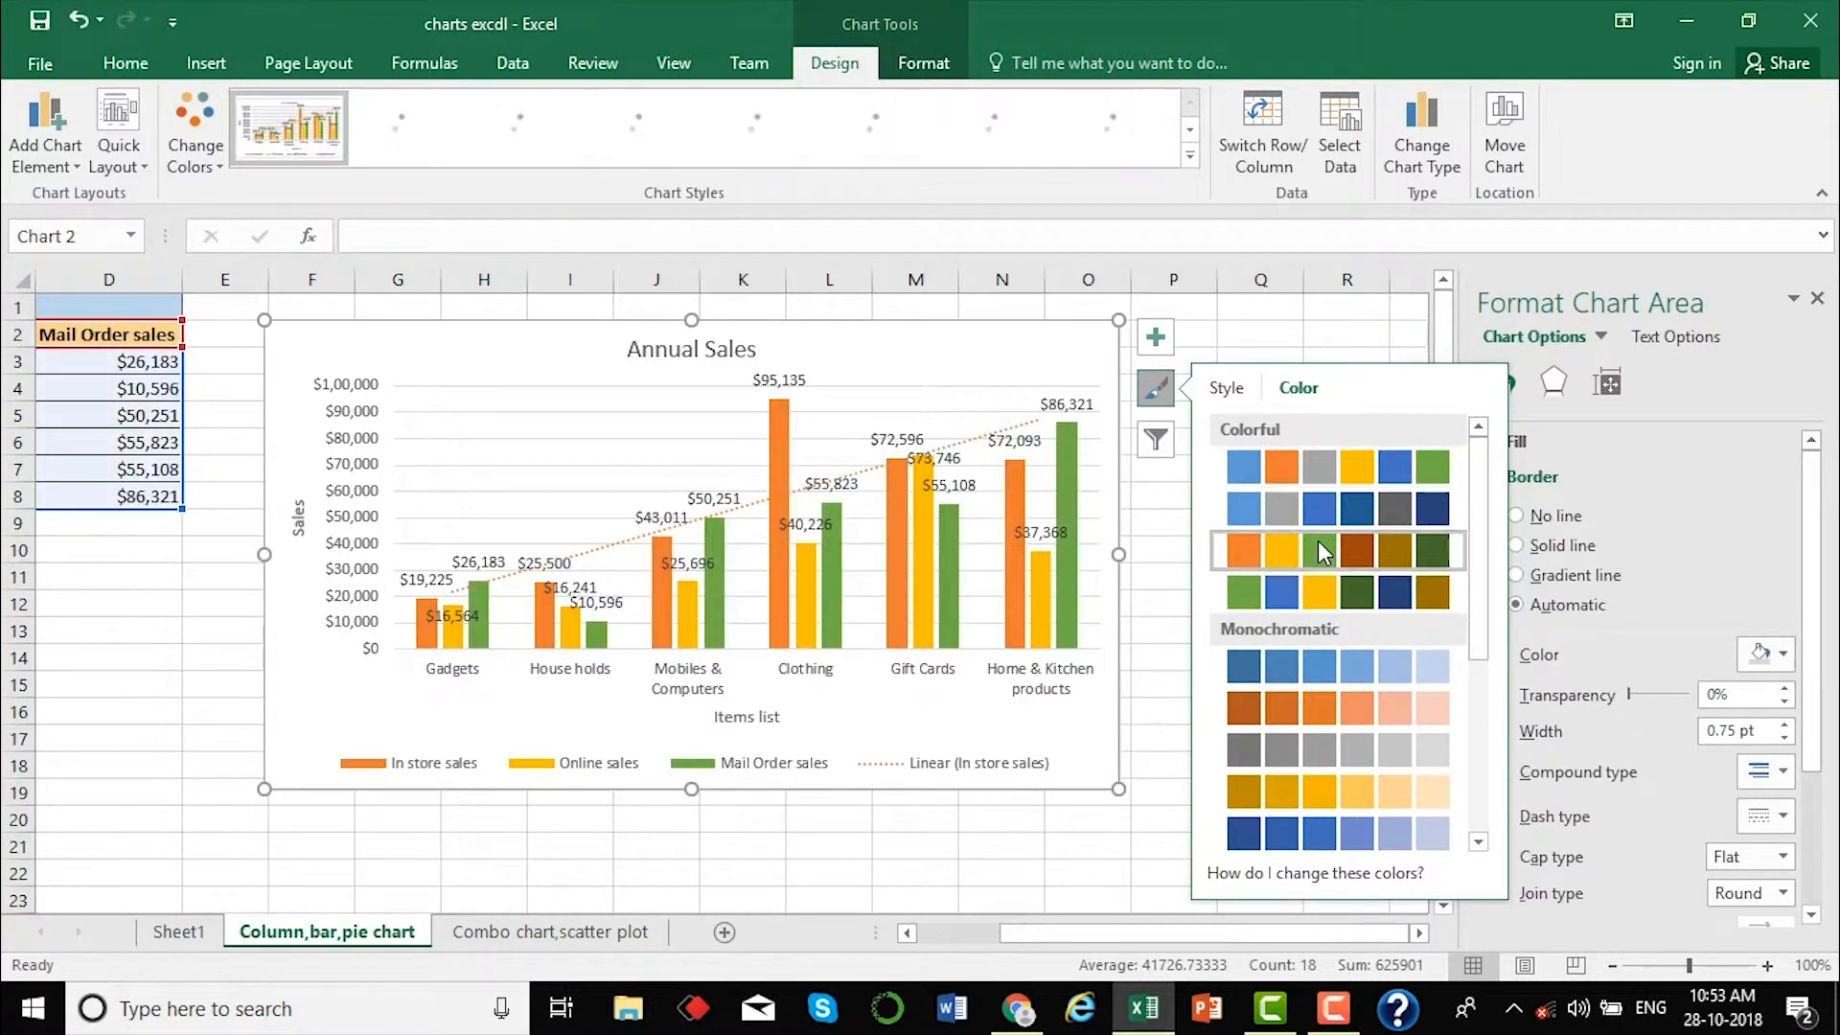
Browse the available chart styles and apply Style 11 to the Annual Sales chart.
click(1227, 389)
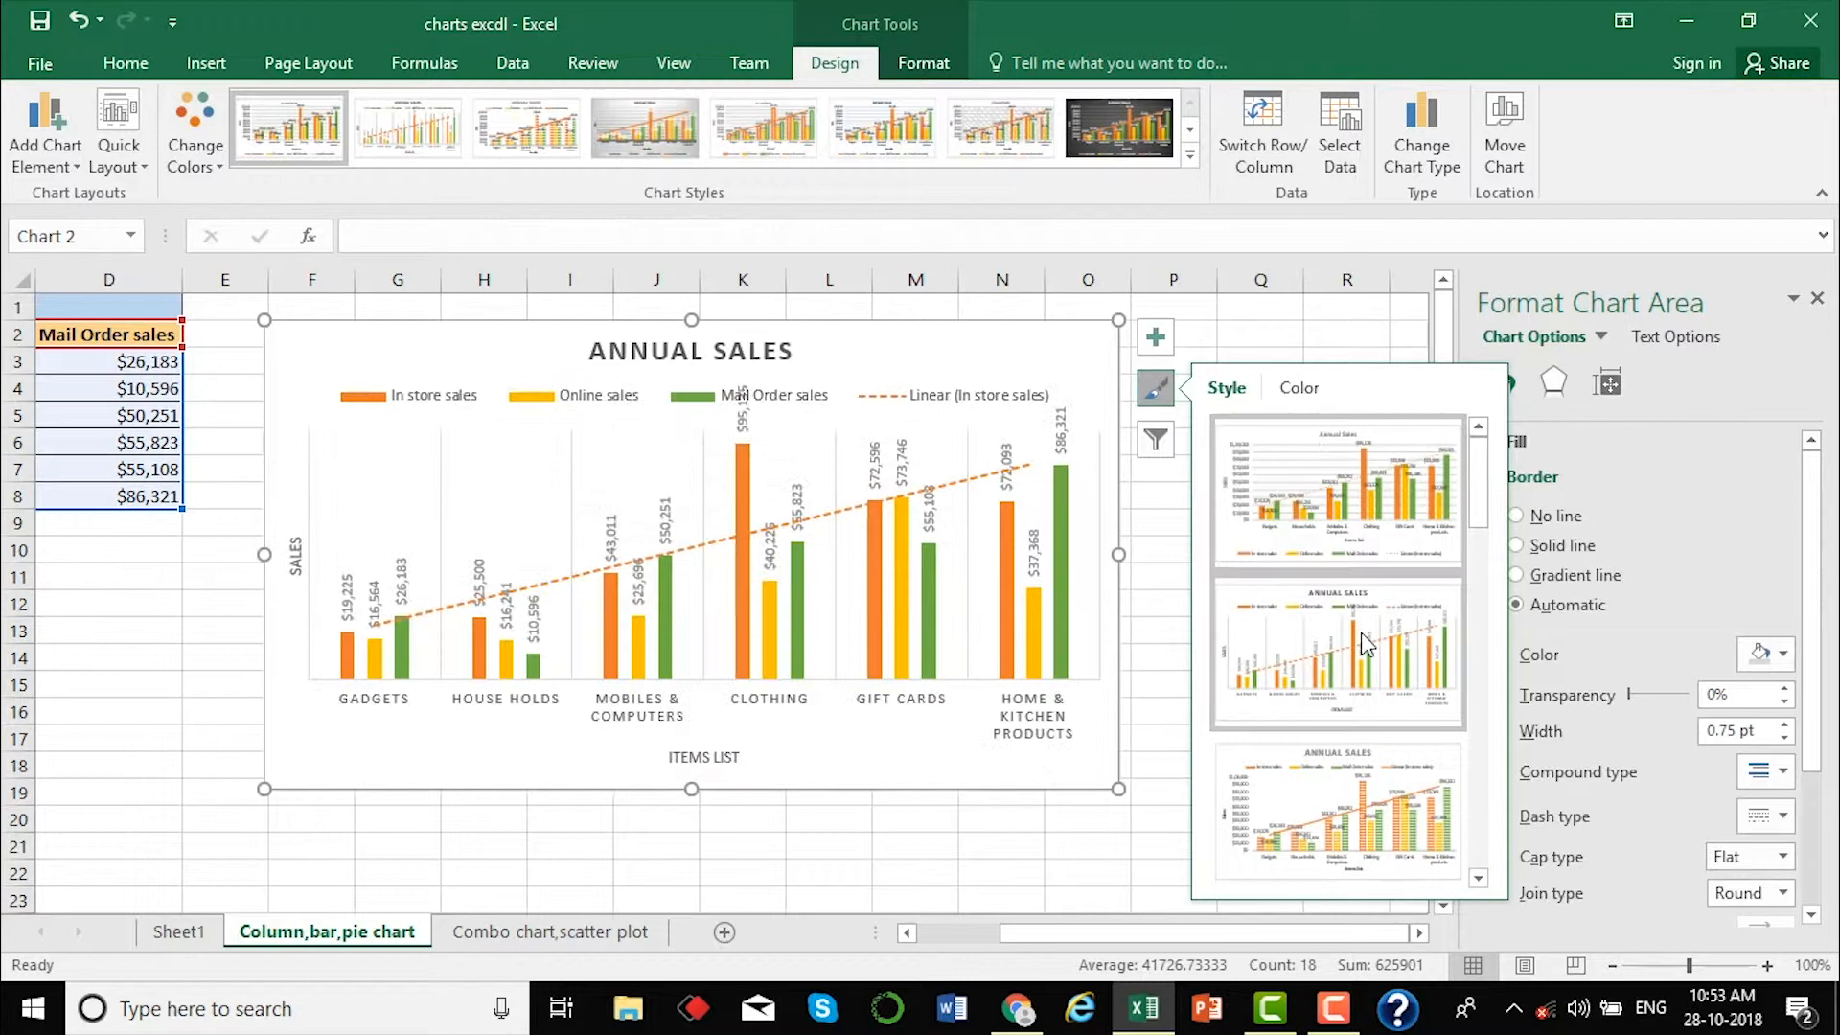
scroll(1361, 631, down, 1)
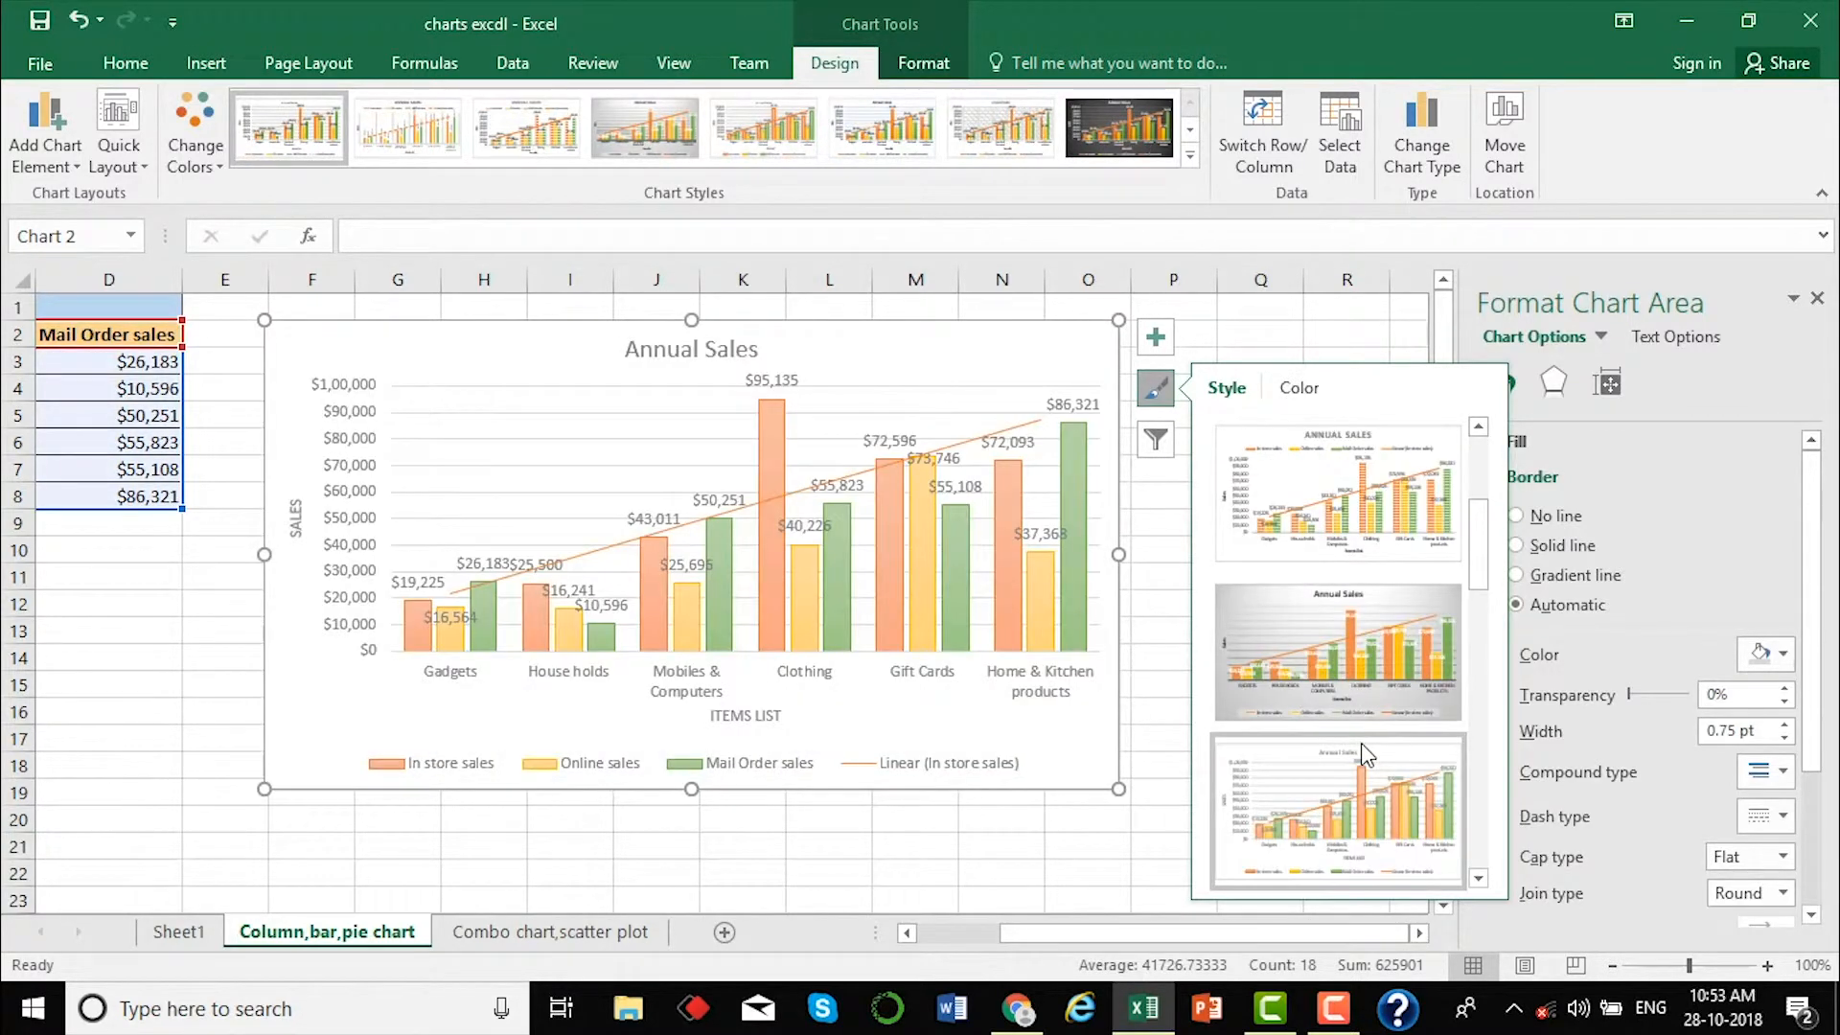
scroll(1361, 744, down, 2)
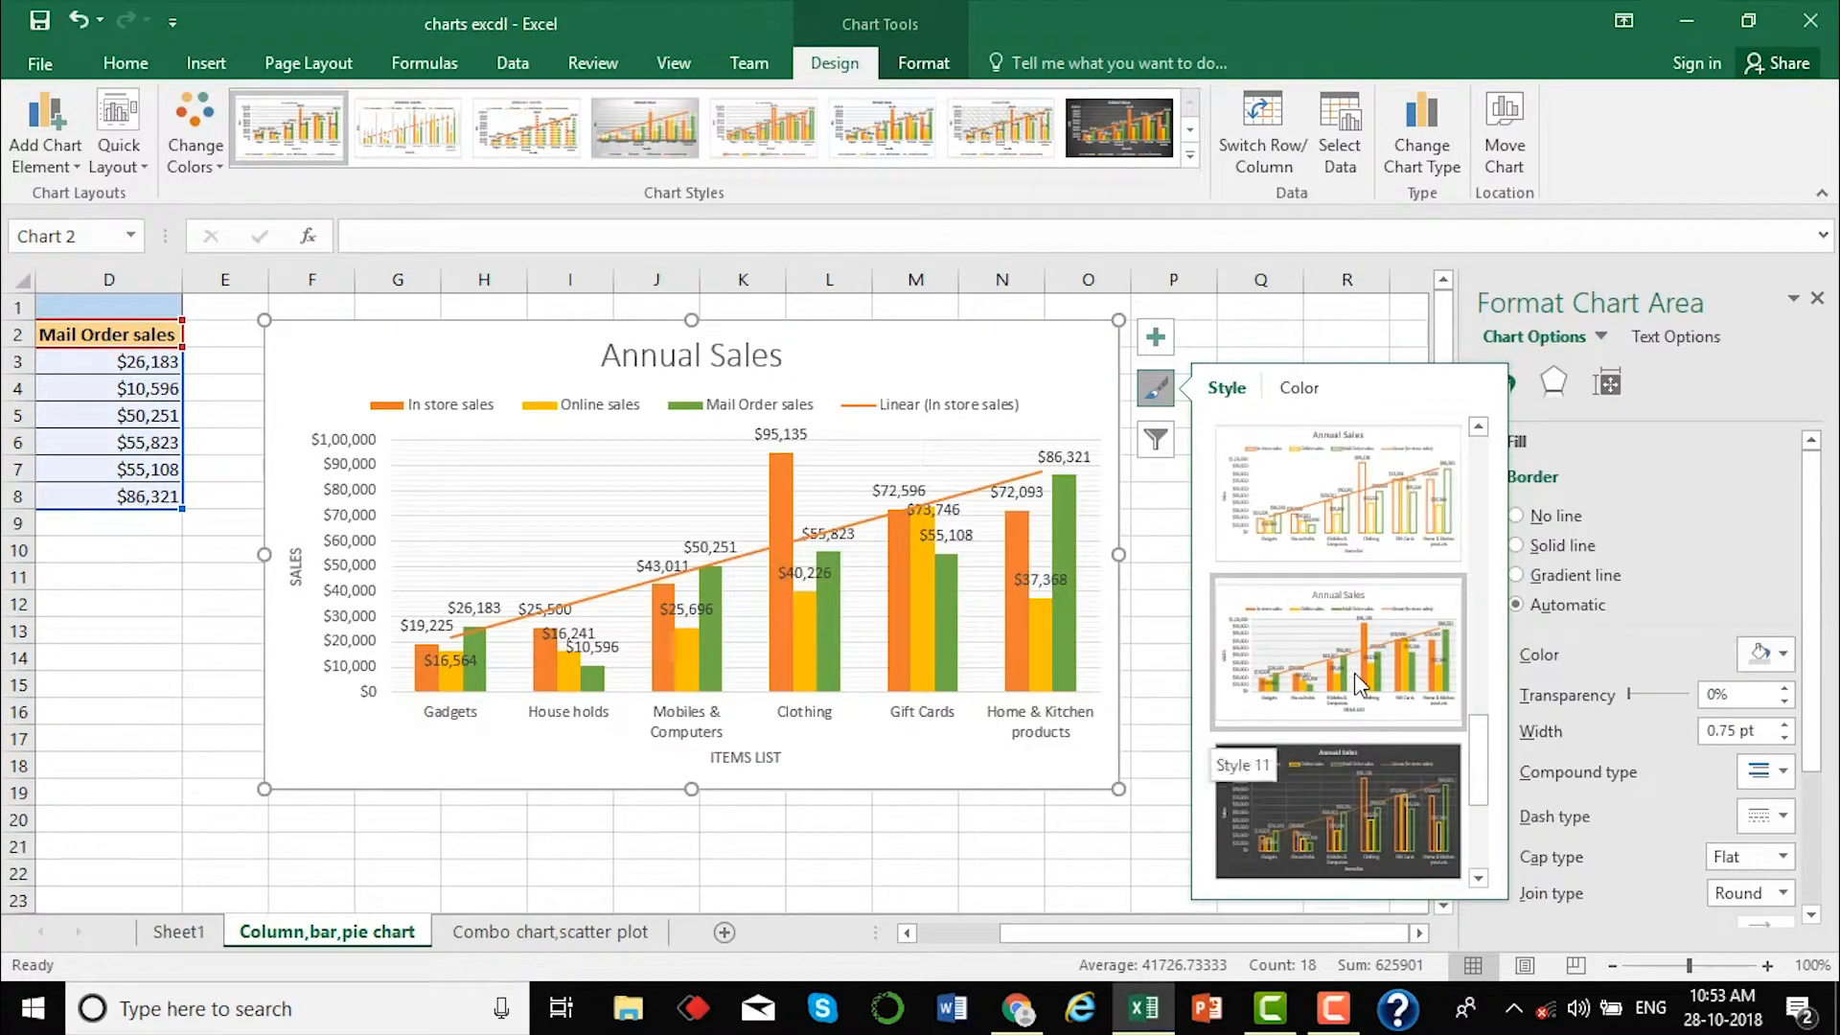
click(1355, 677)
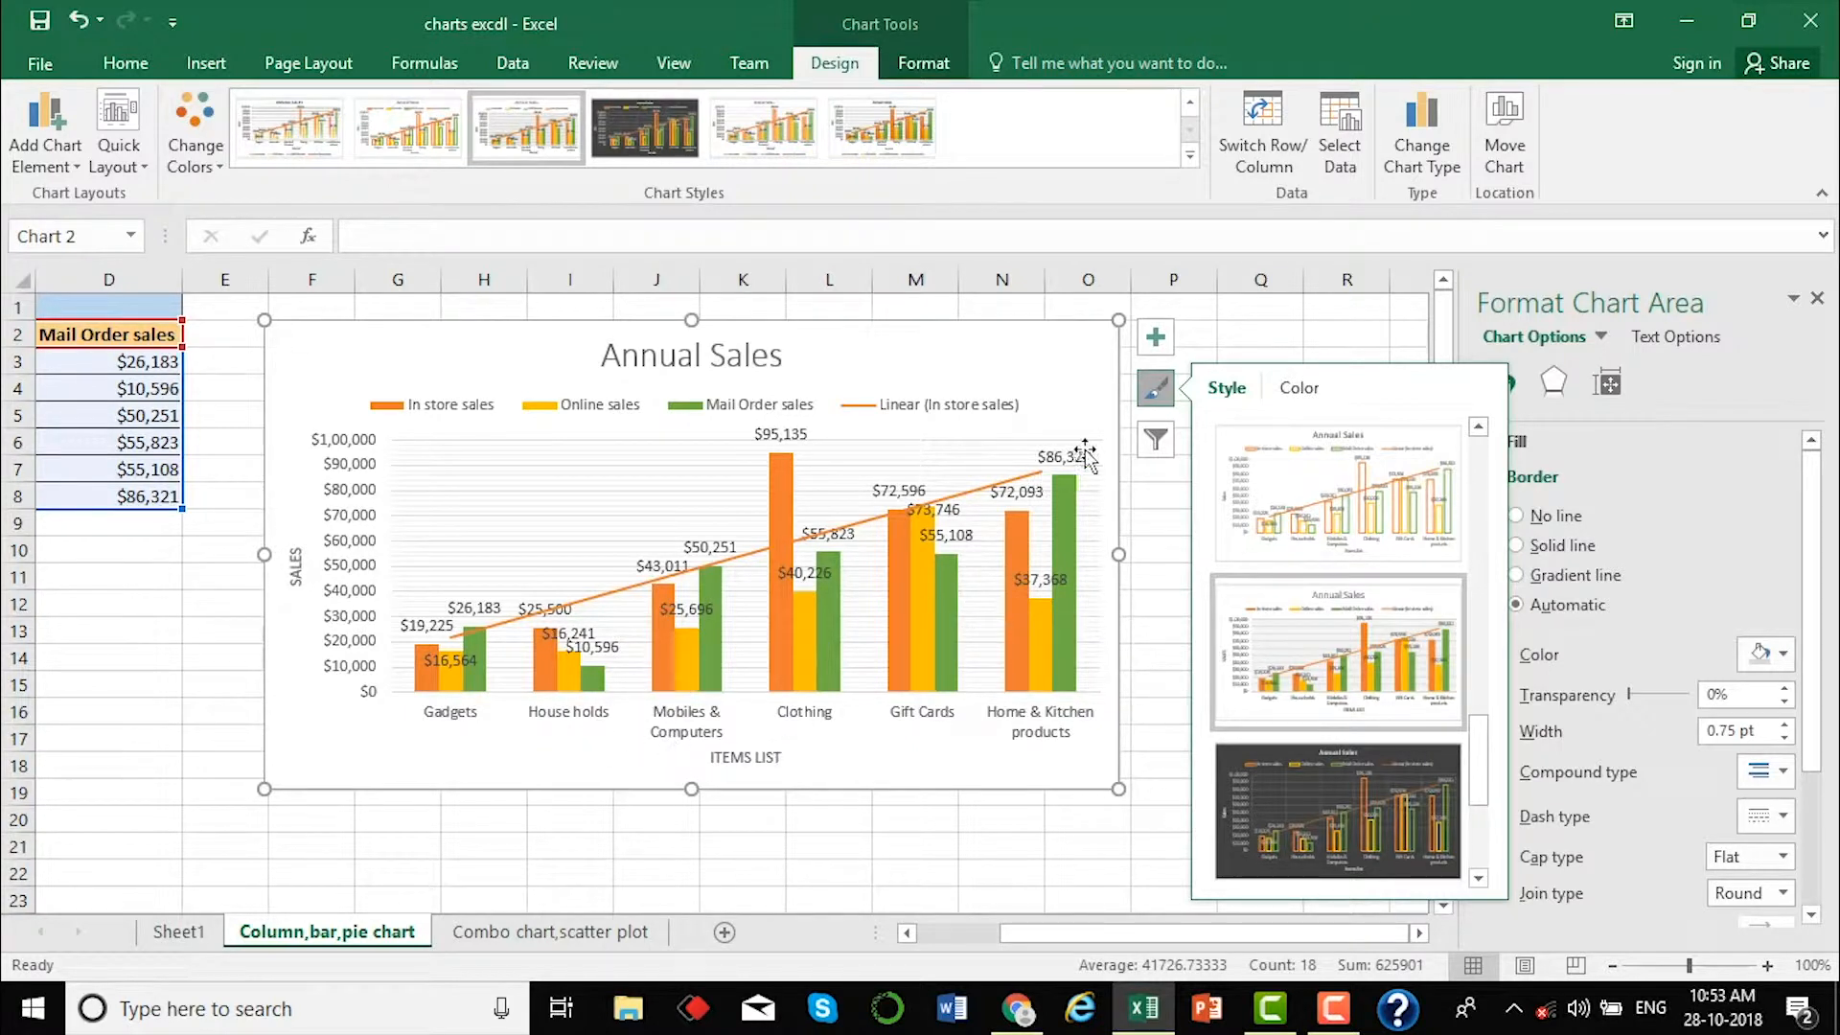
Filter the Mail Order sales series out of the chart.
click(1154, 439)
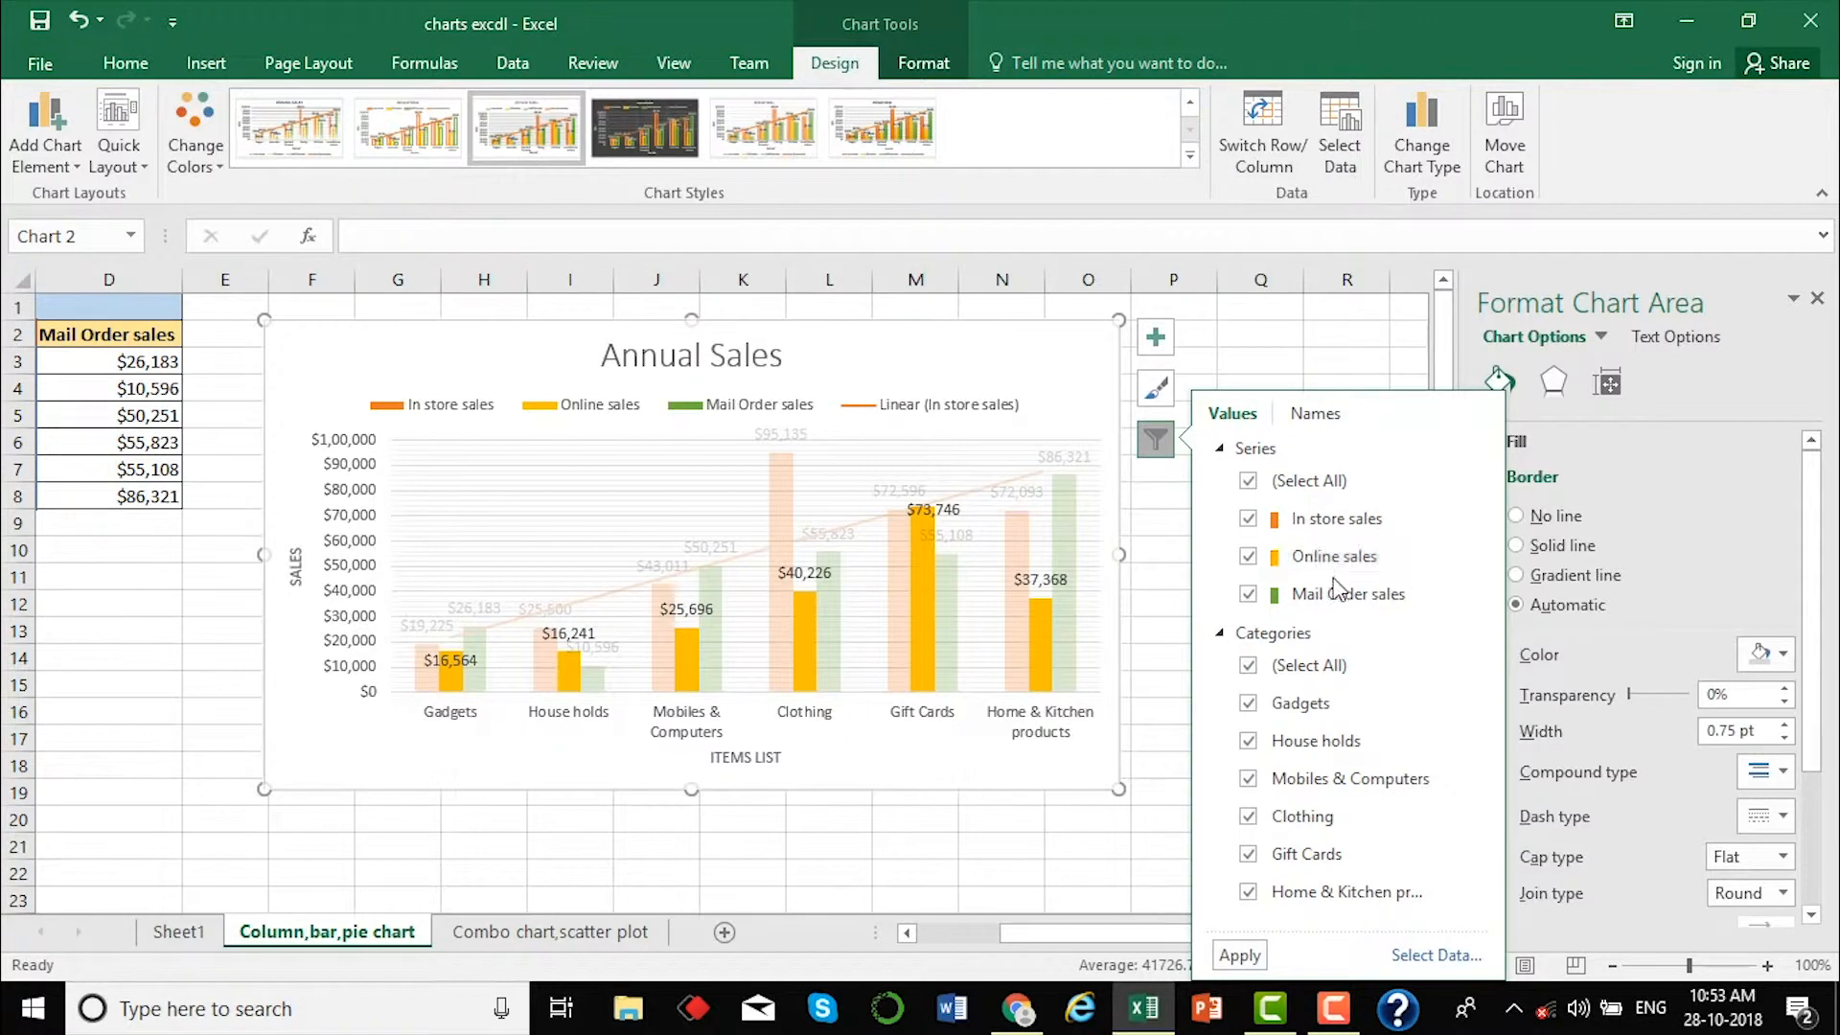
click(1249, 595)
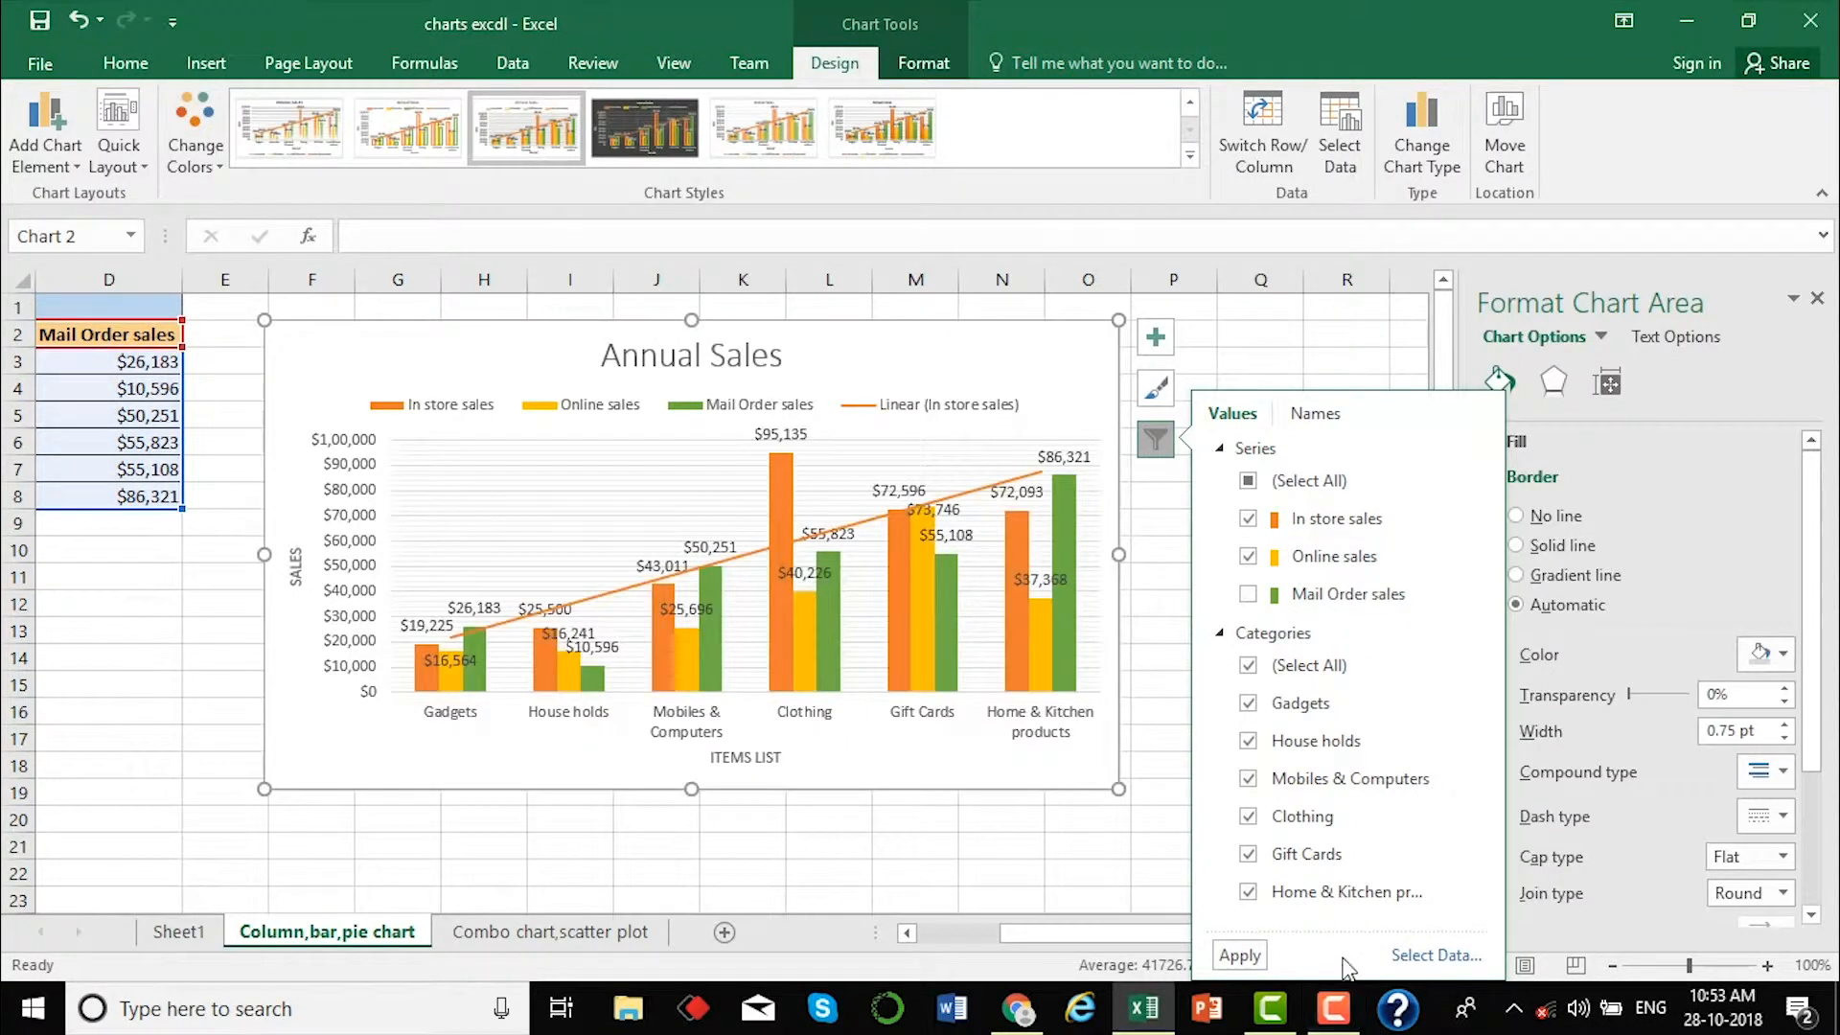
click(1242, 957)
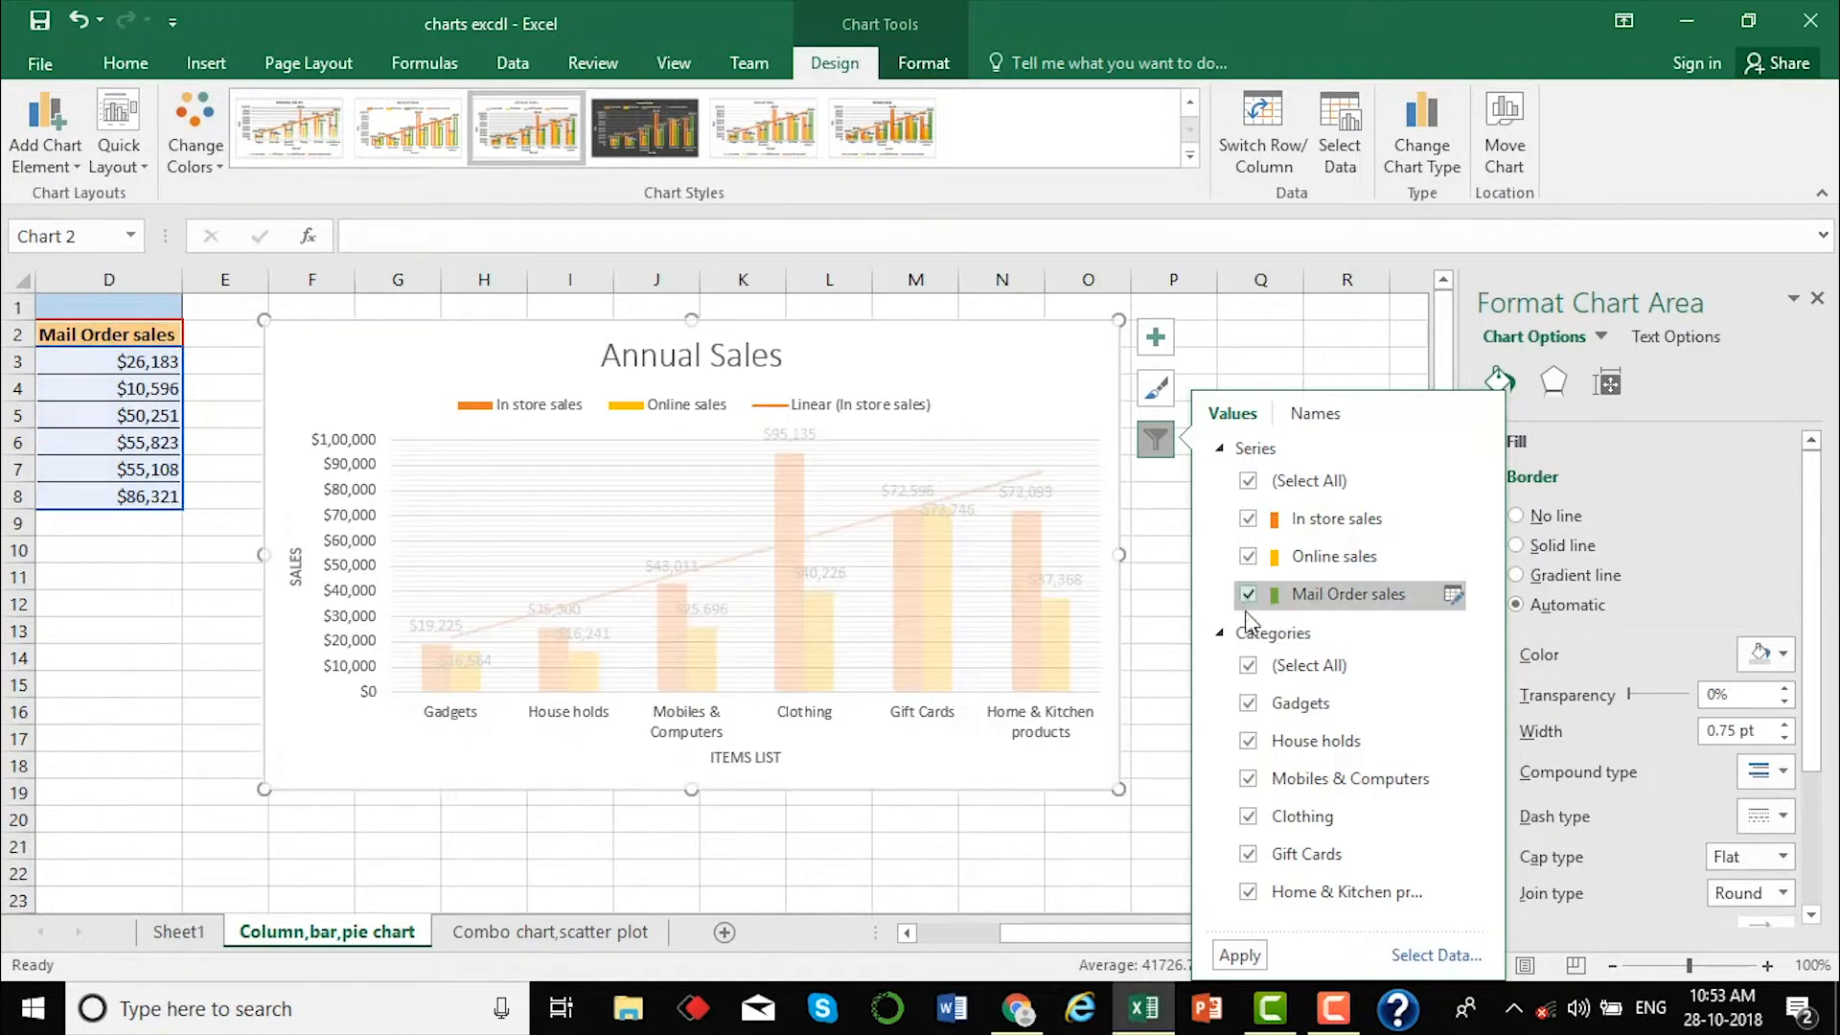
Include the Mail Order sales series again and filter the chart's categories to Clothing and Home & Kitchen products only.
click(1248, 666)
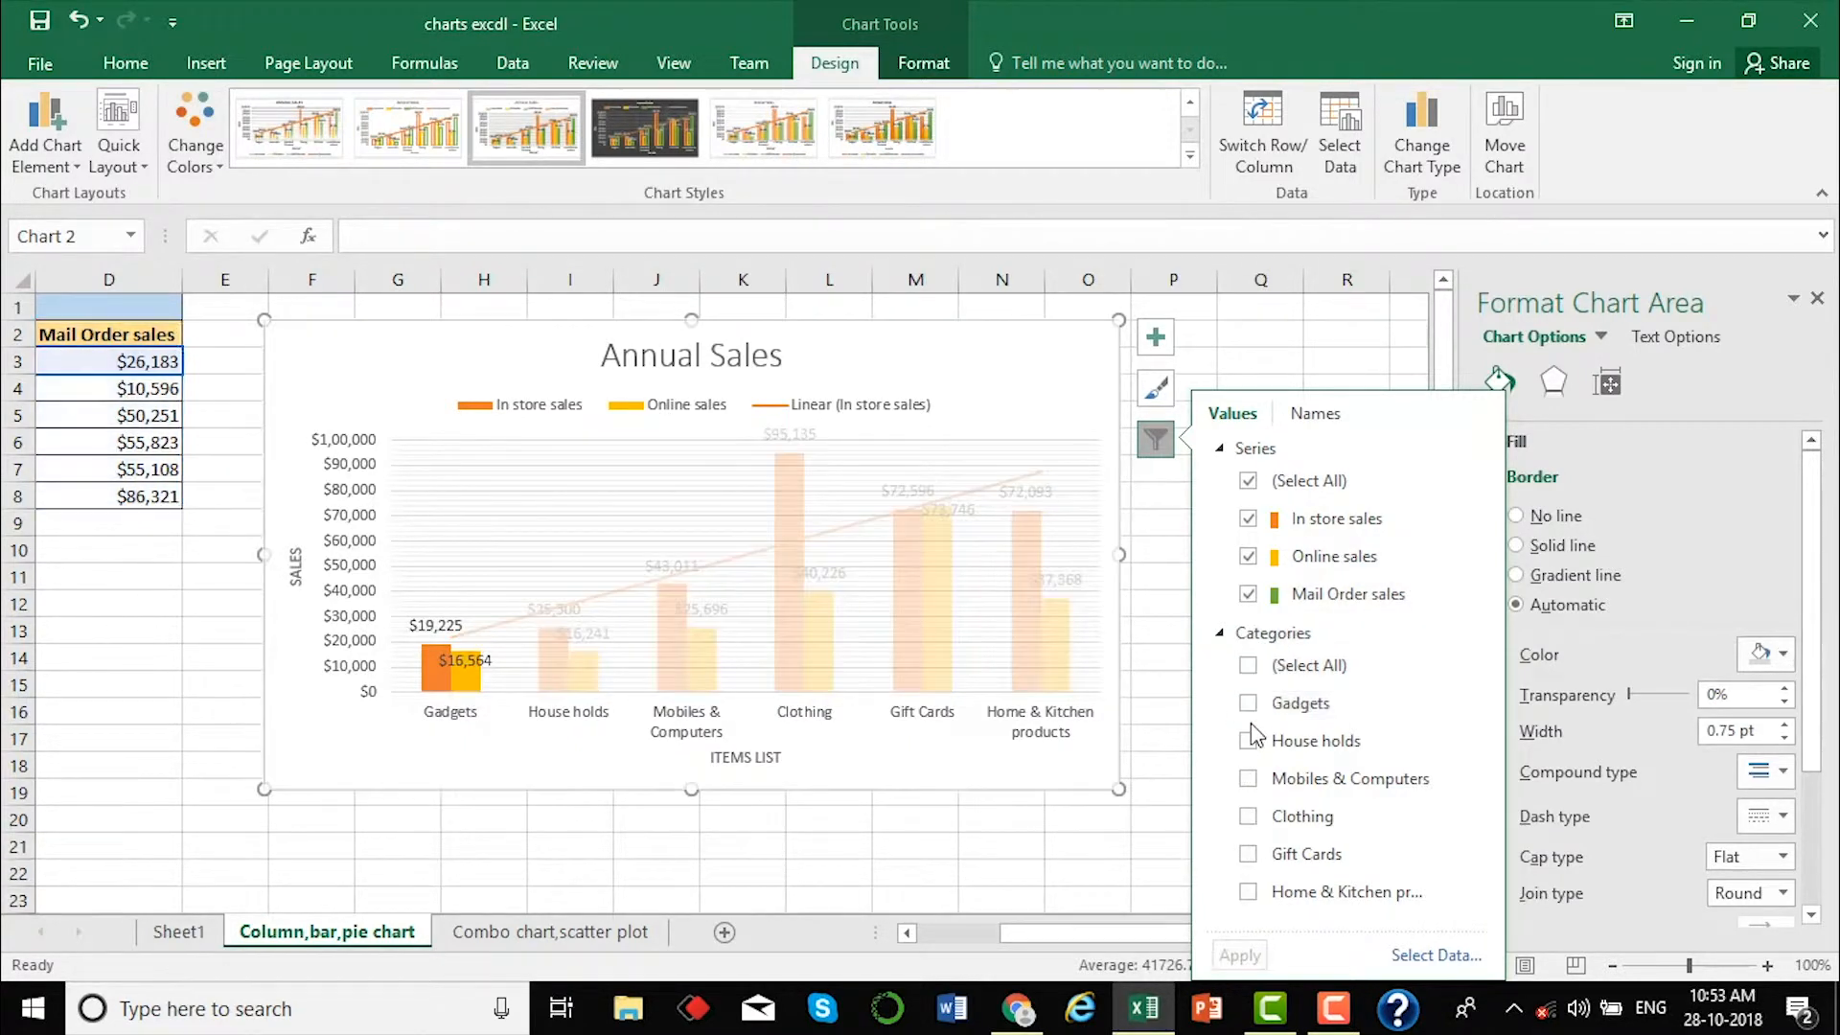
click(1250, 815)
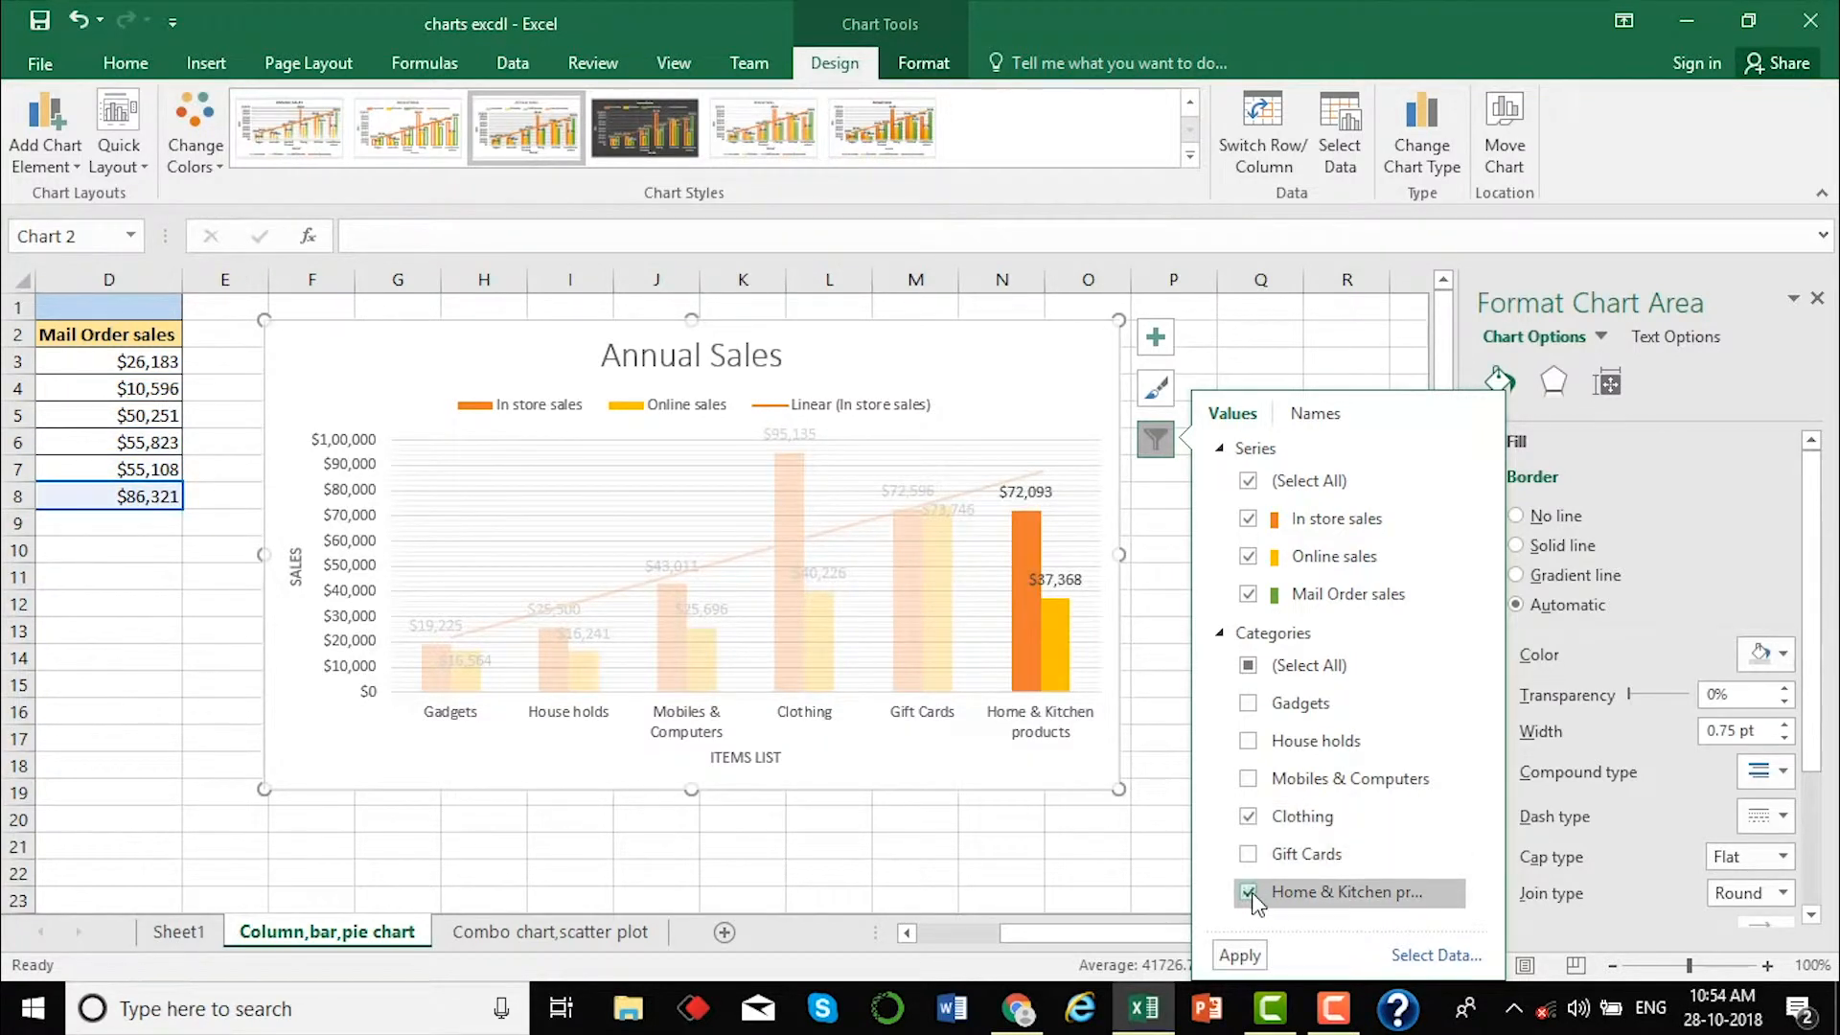
click(1240, 956)
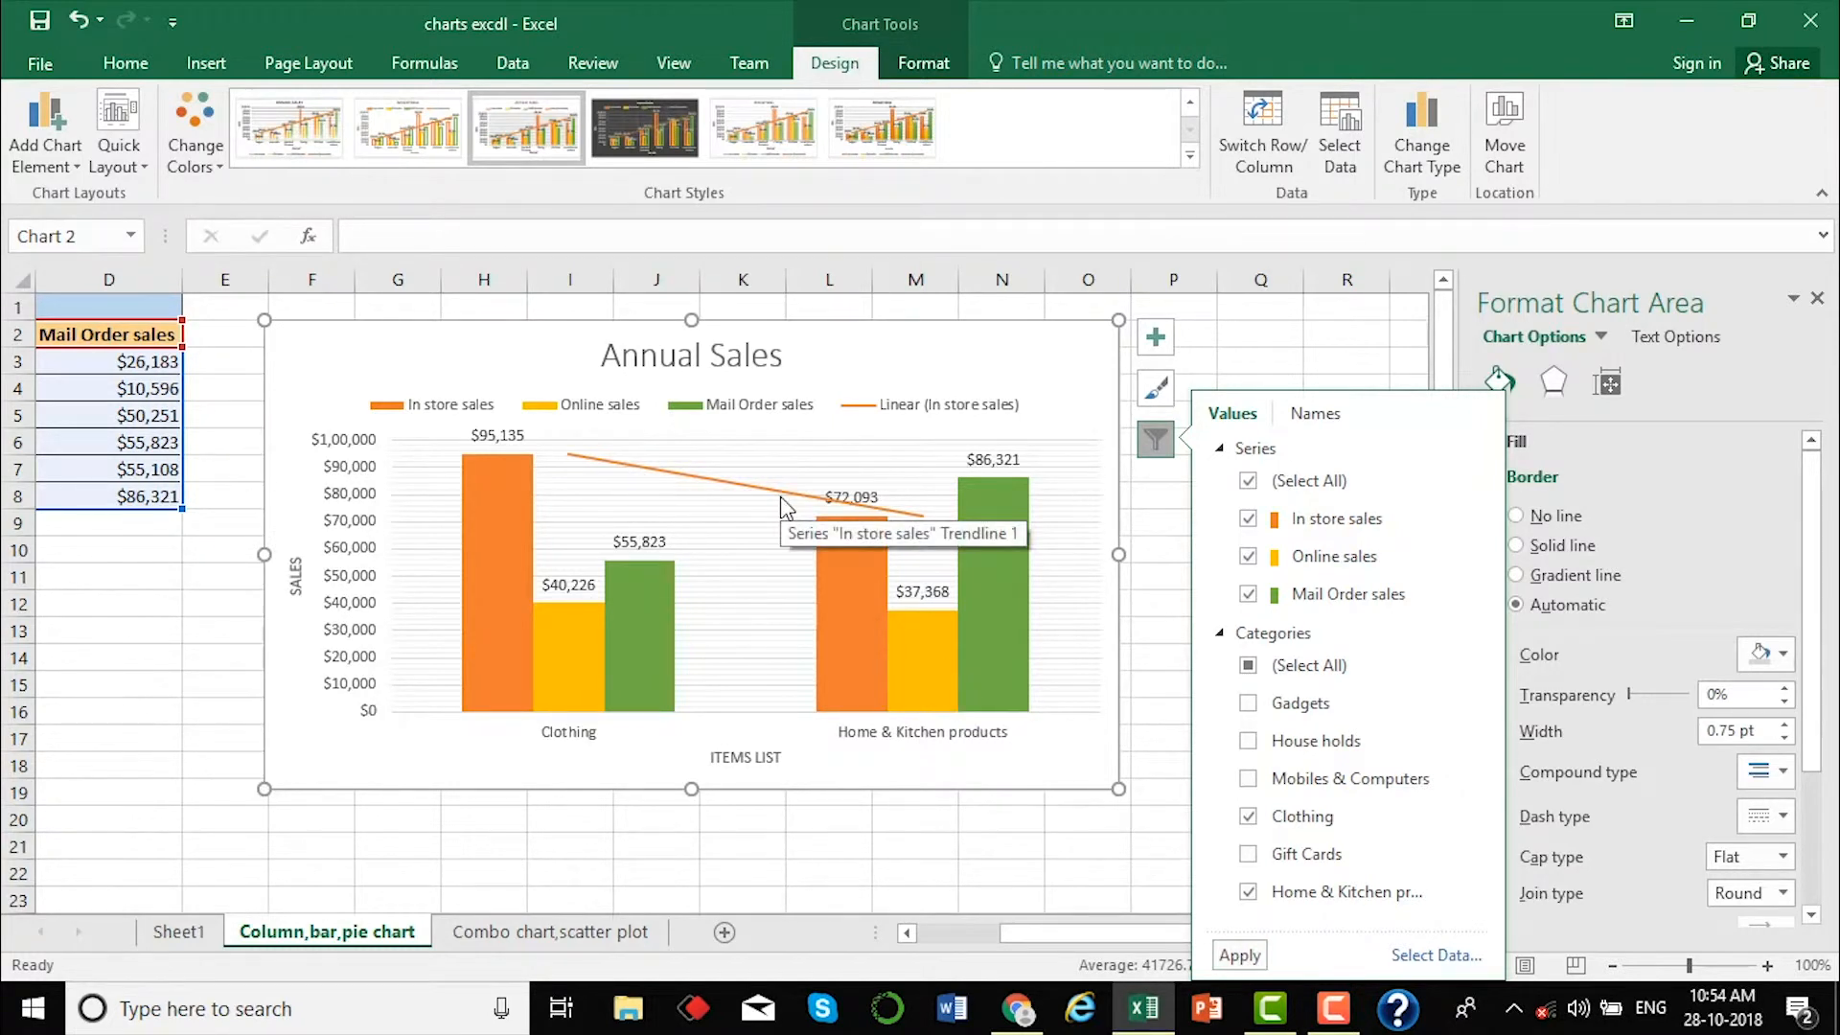
Close the chart filter list and move the chart slightly down and to the right on the sheet.
click(1173, 333)
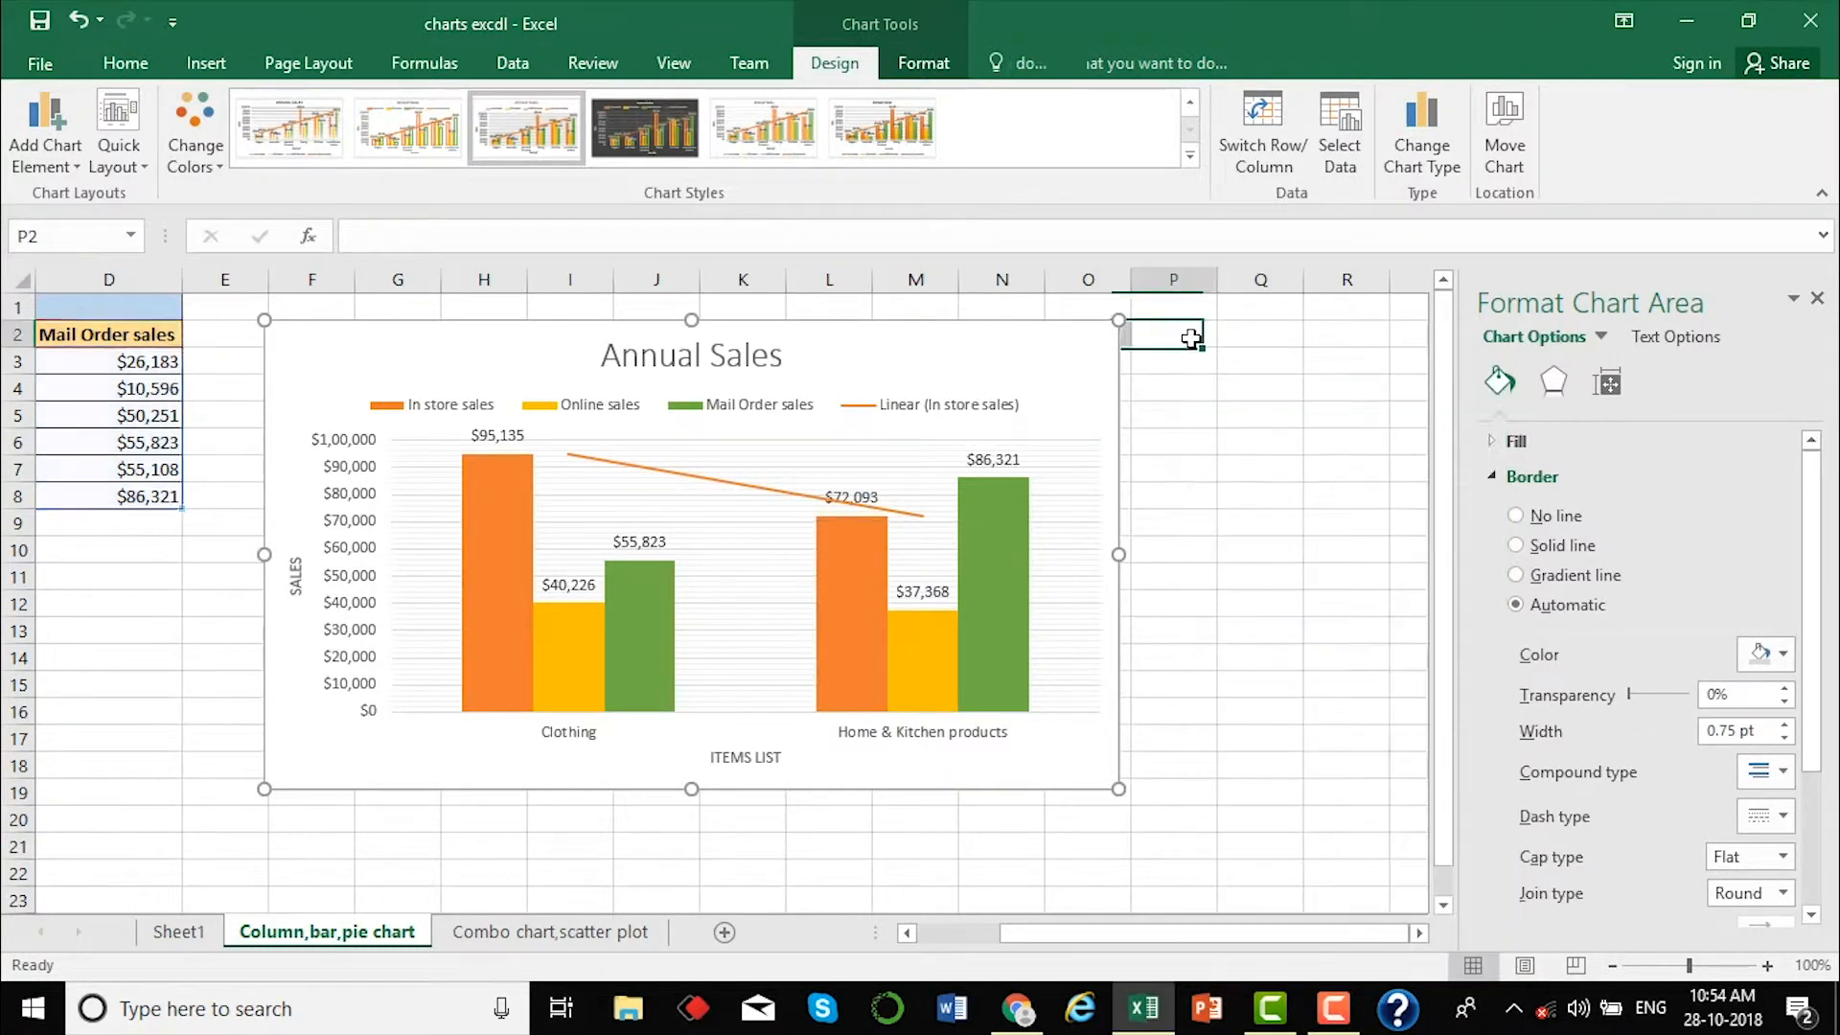
click(1036, 338)
drag(1045, 357, 1072, 373)
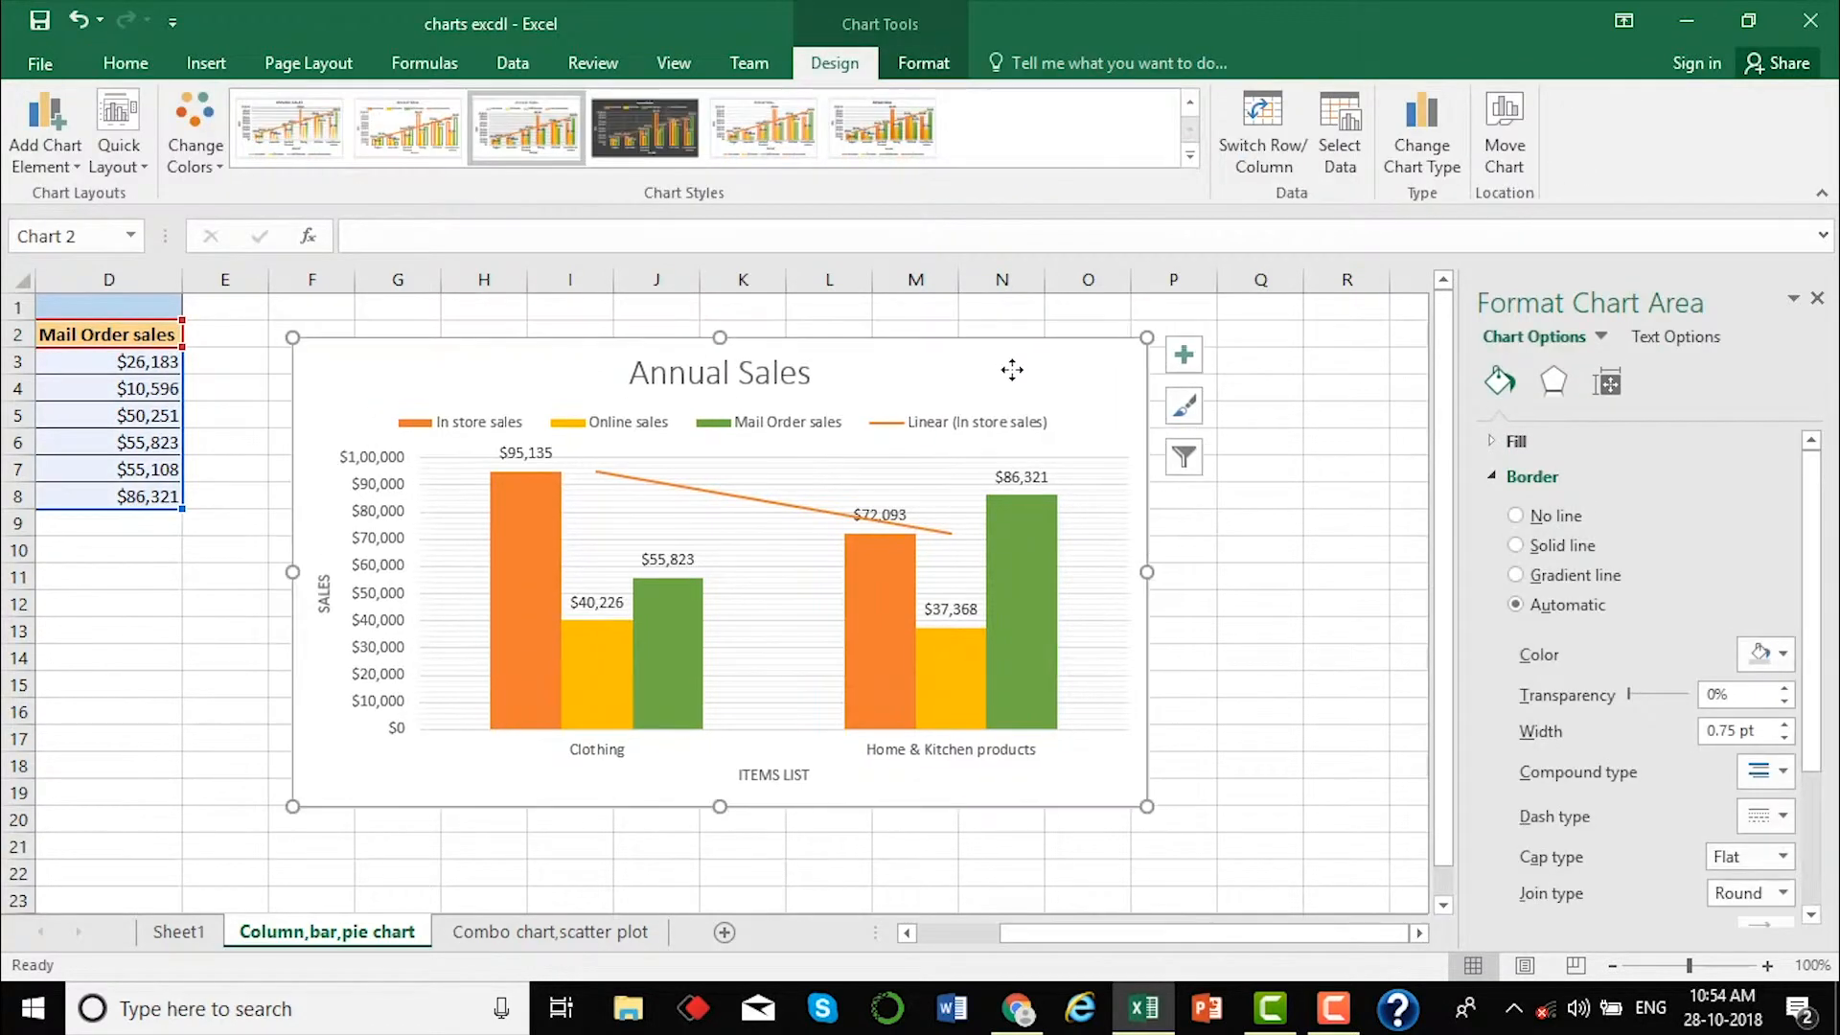
scroll(196, 619, left, 3)
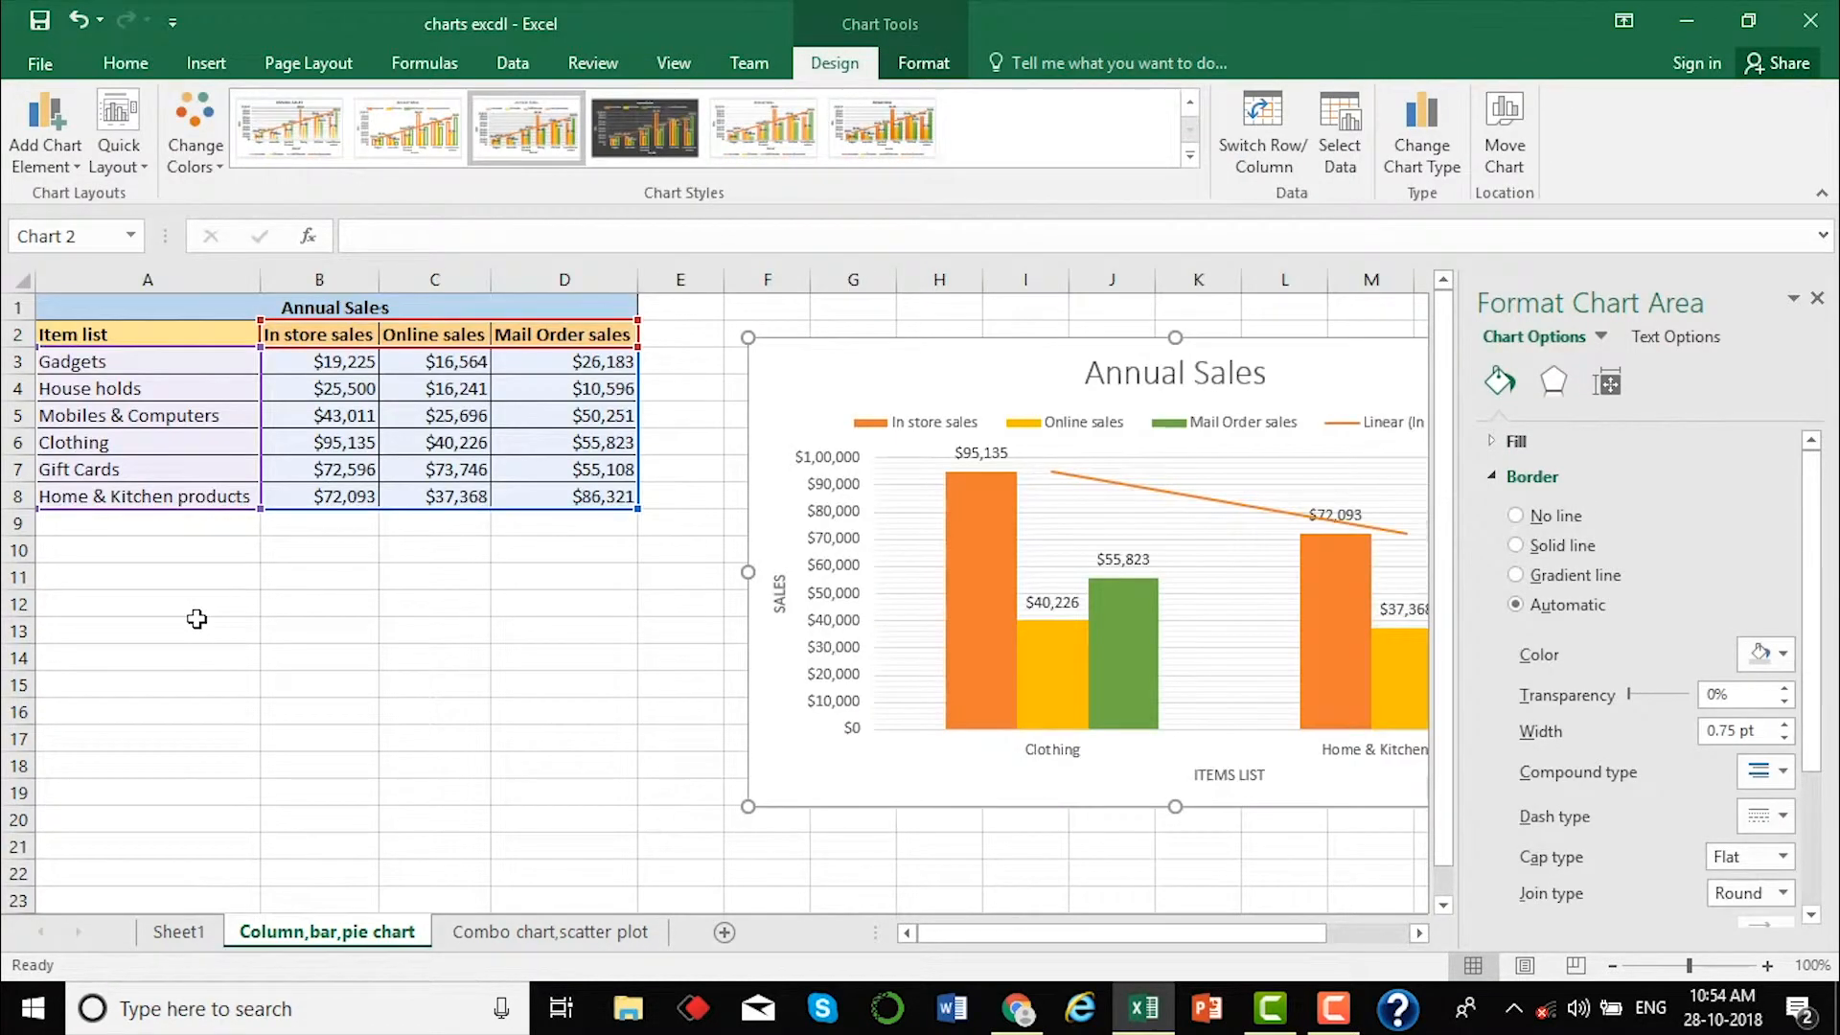
Move the Annual Sales chart left and slightly up, beside the data table.
drag(888, 370, 742, 351)
scroll(763, 374, right, 4)
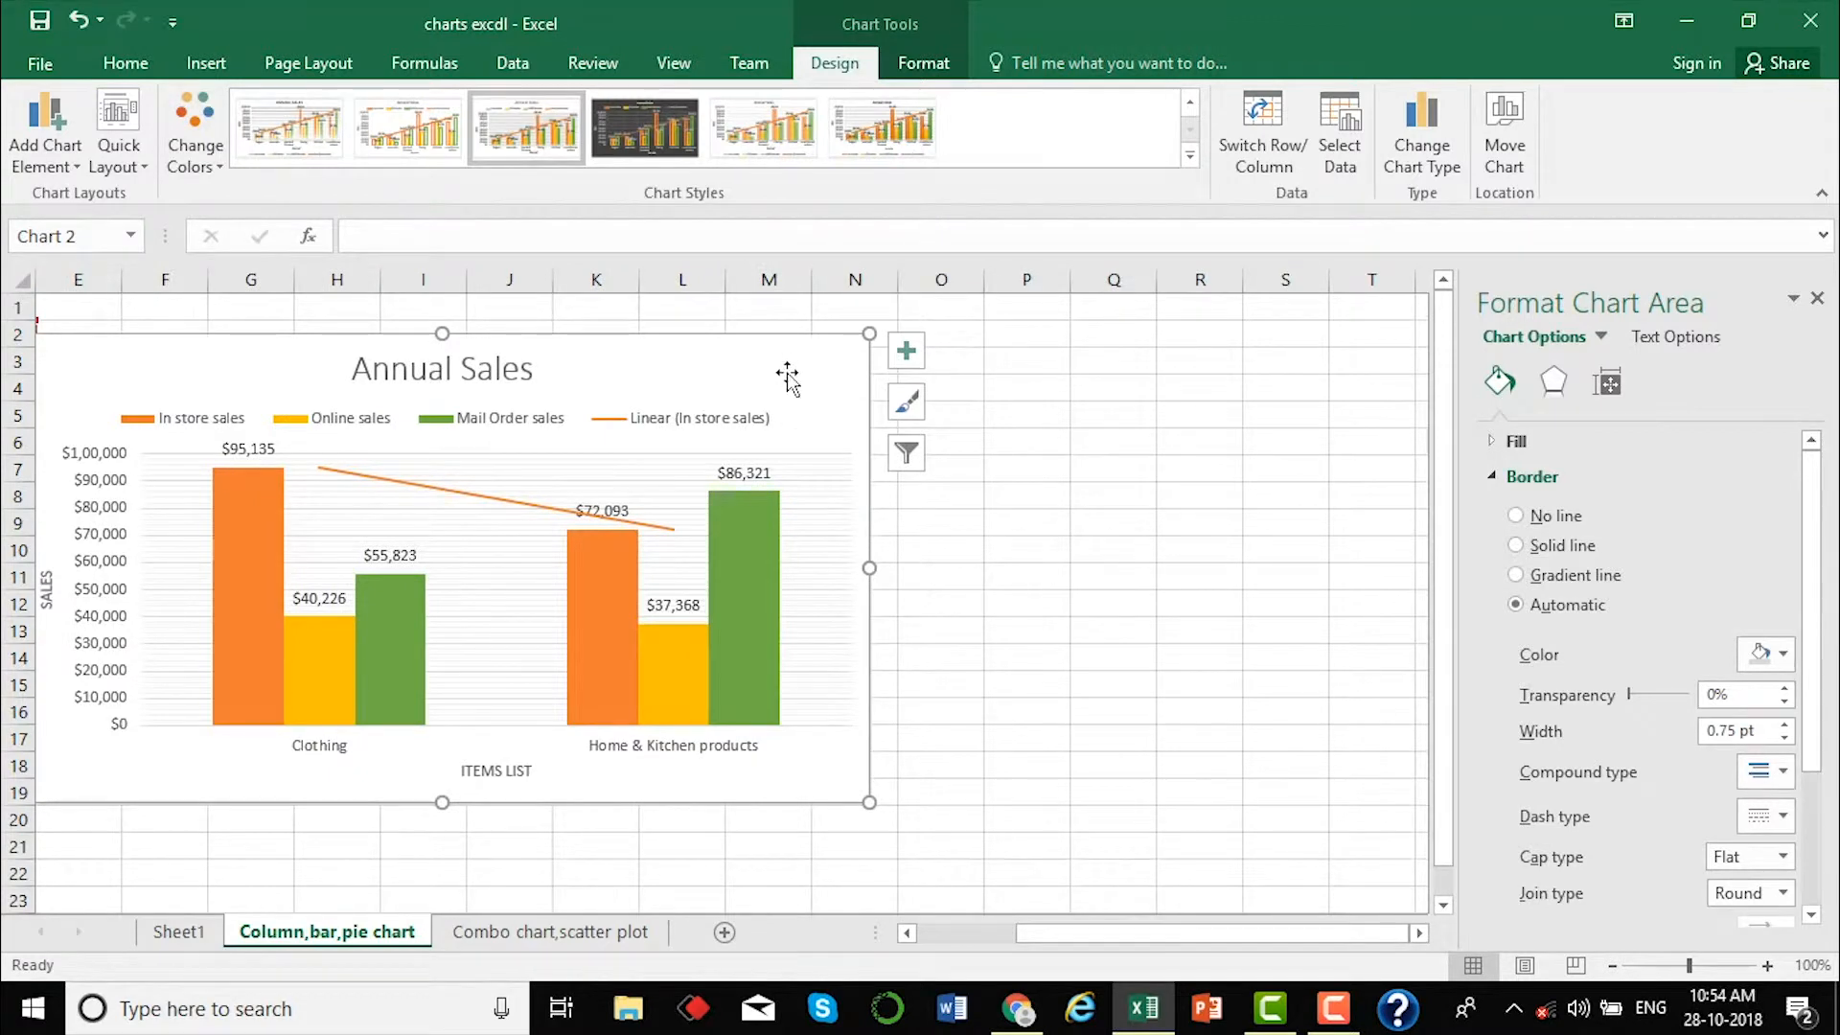
scroll(786, 372, left, 3)
scroll(786, 372, right, 1)
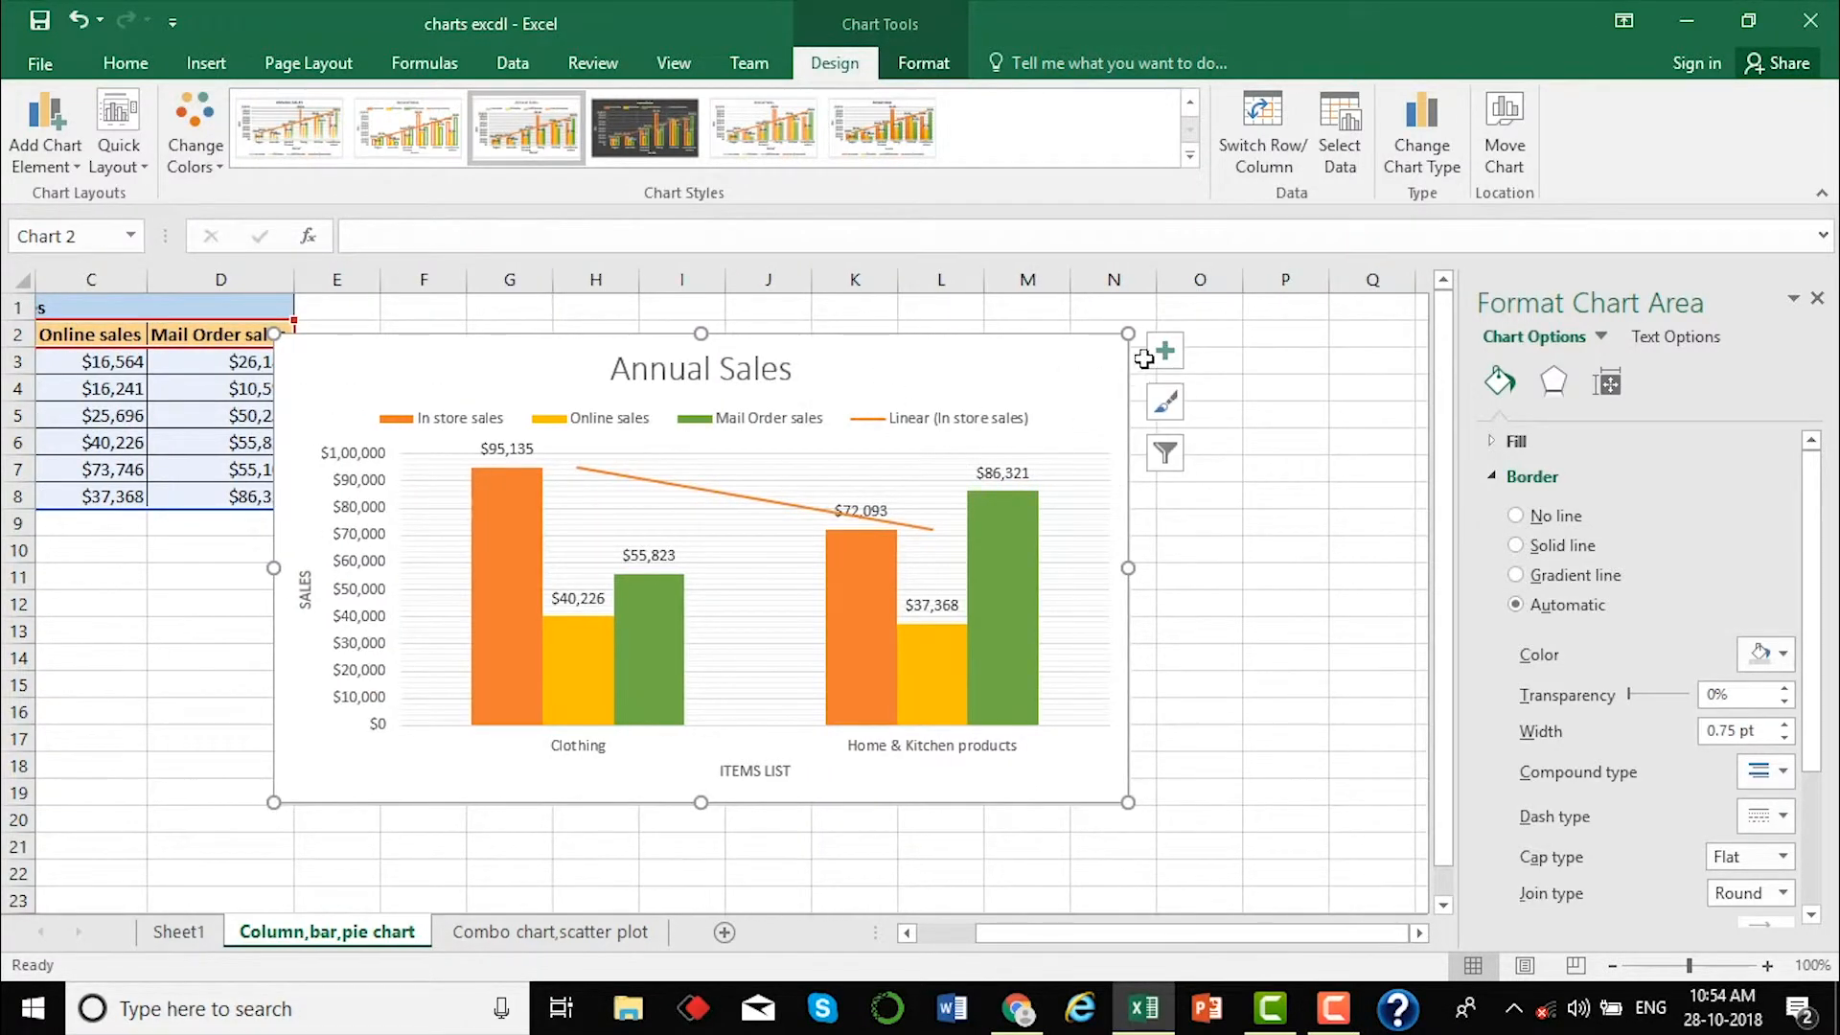
click(920, 63)
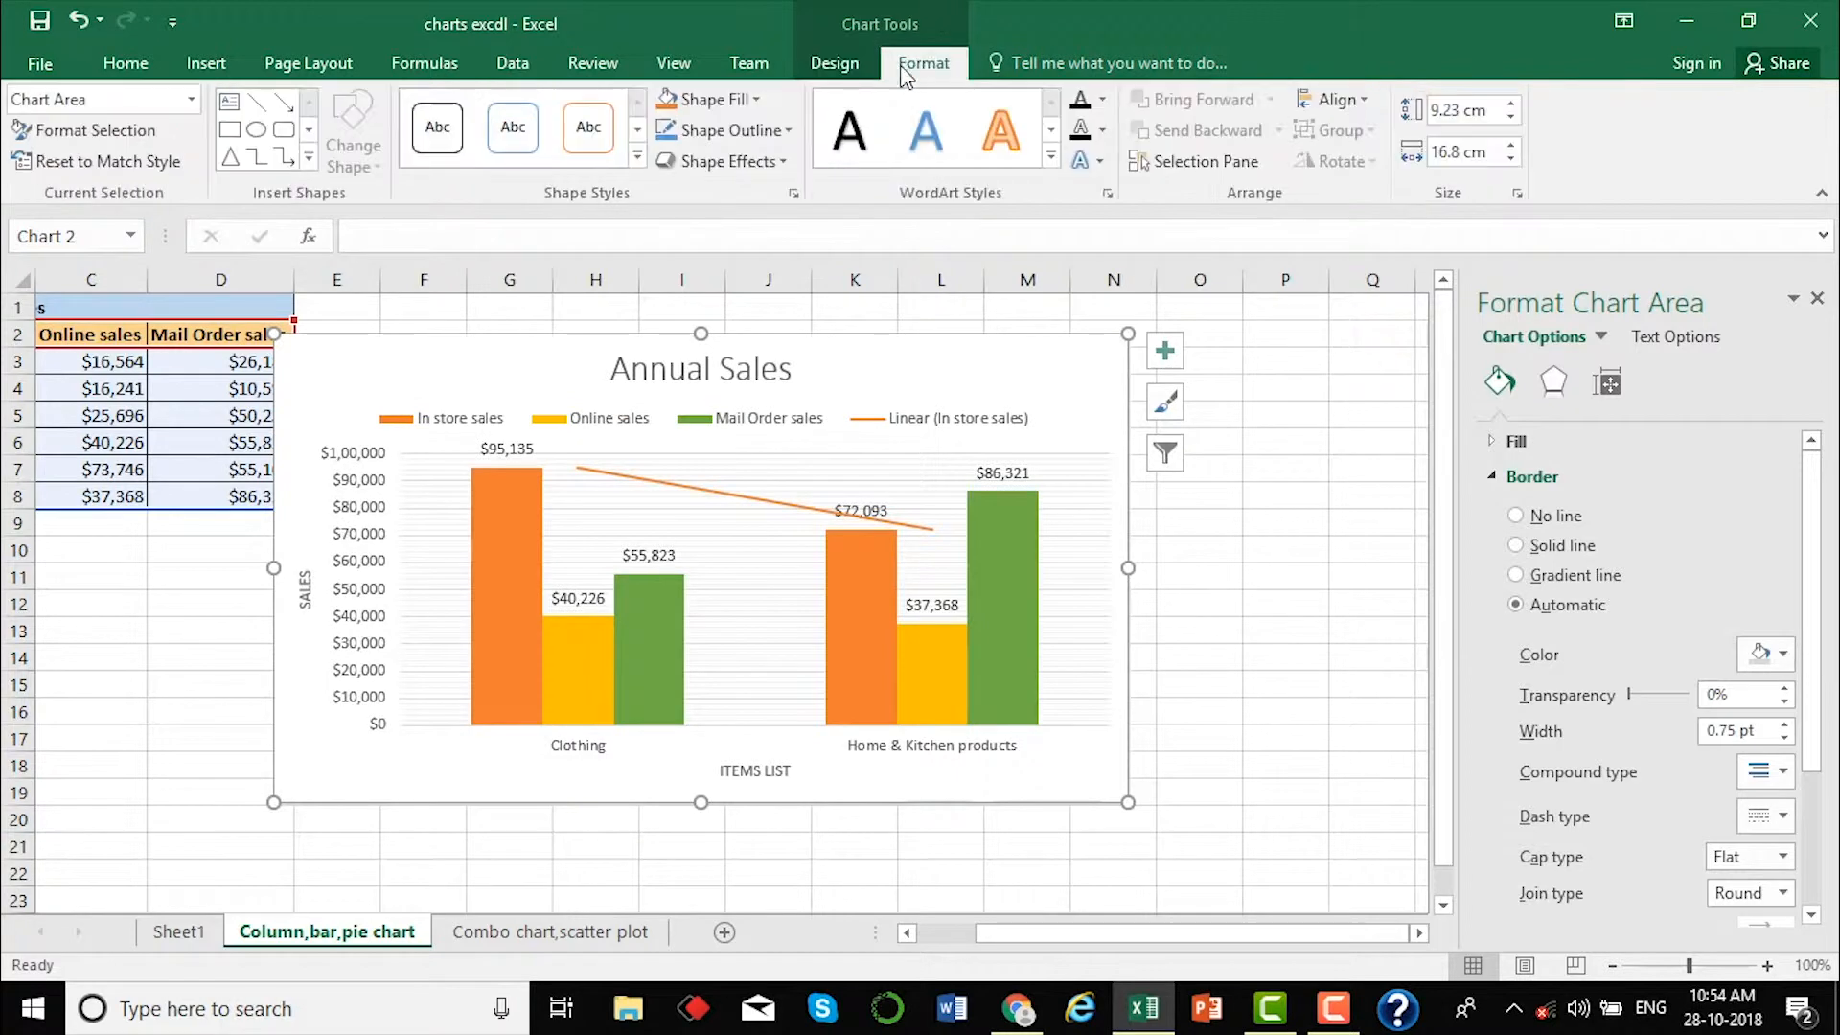
click(834, 63)
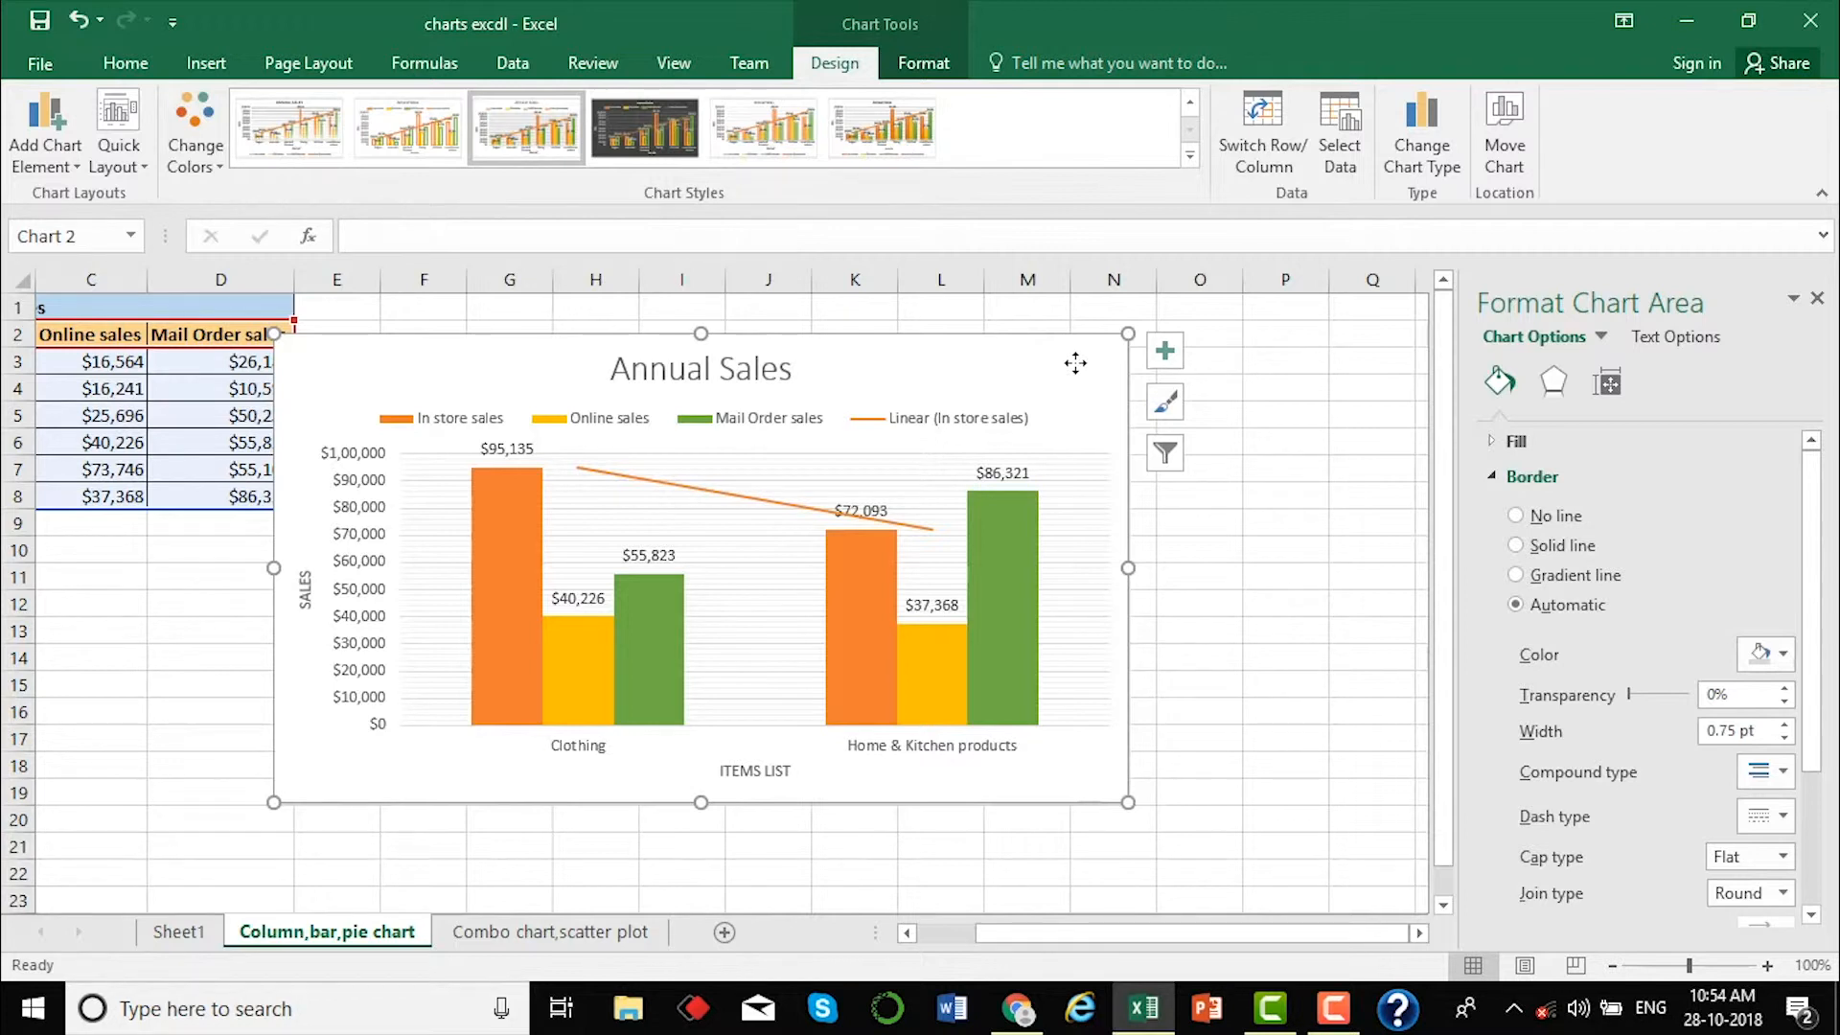
click(1405, 157)
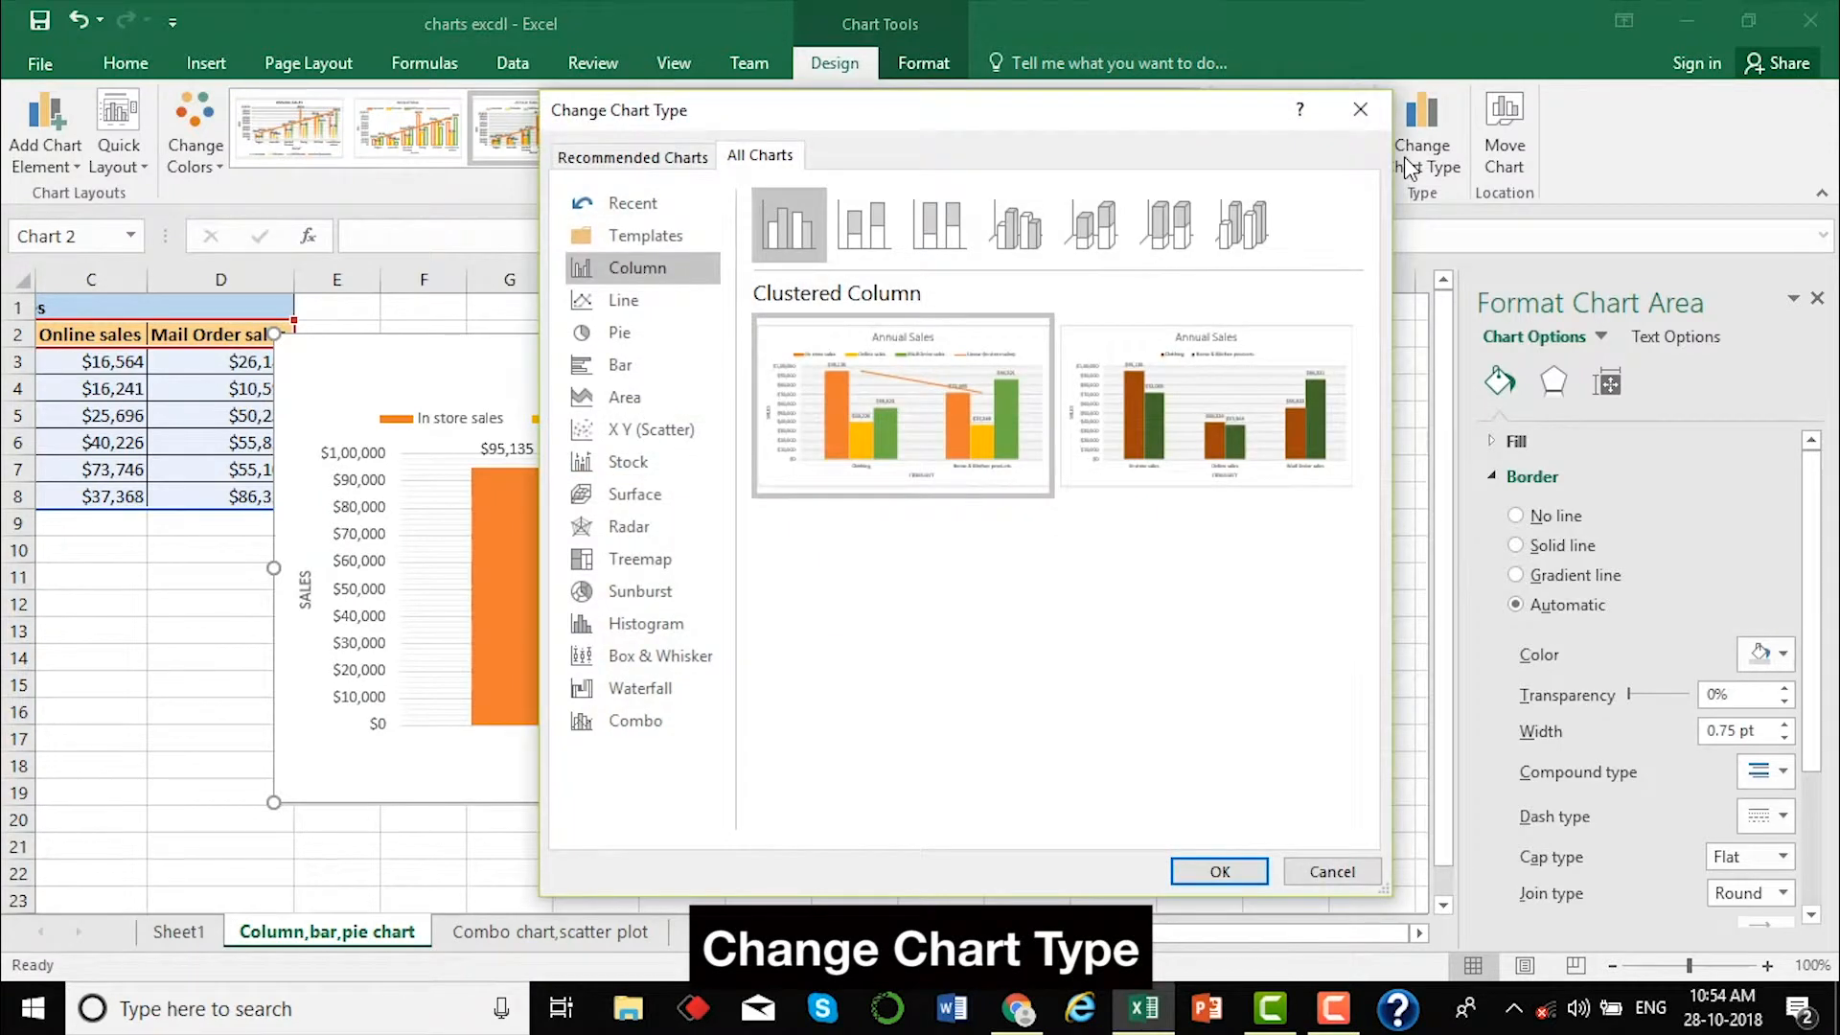
click(1360, 110)
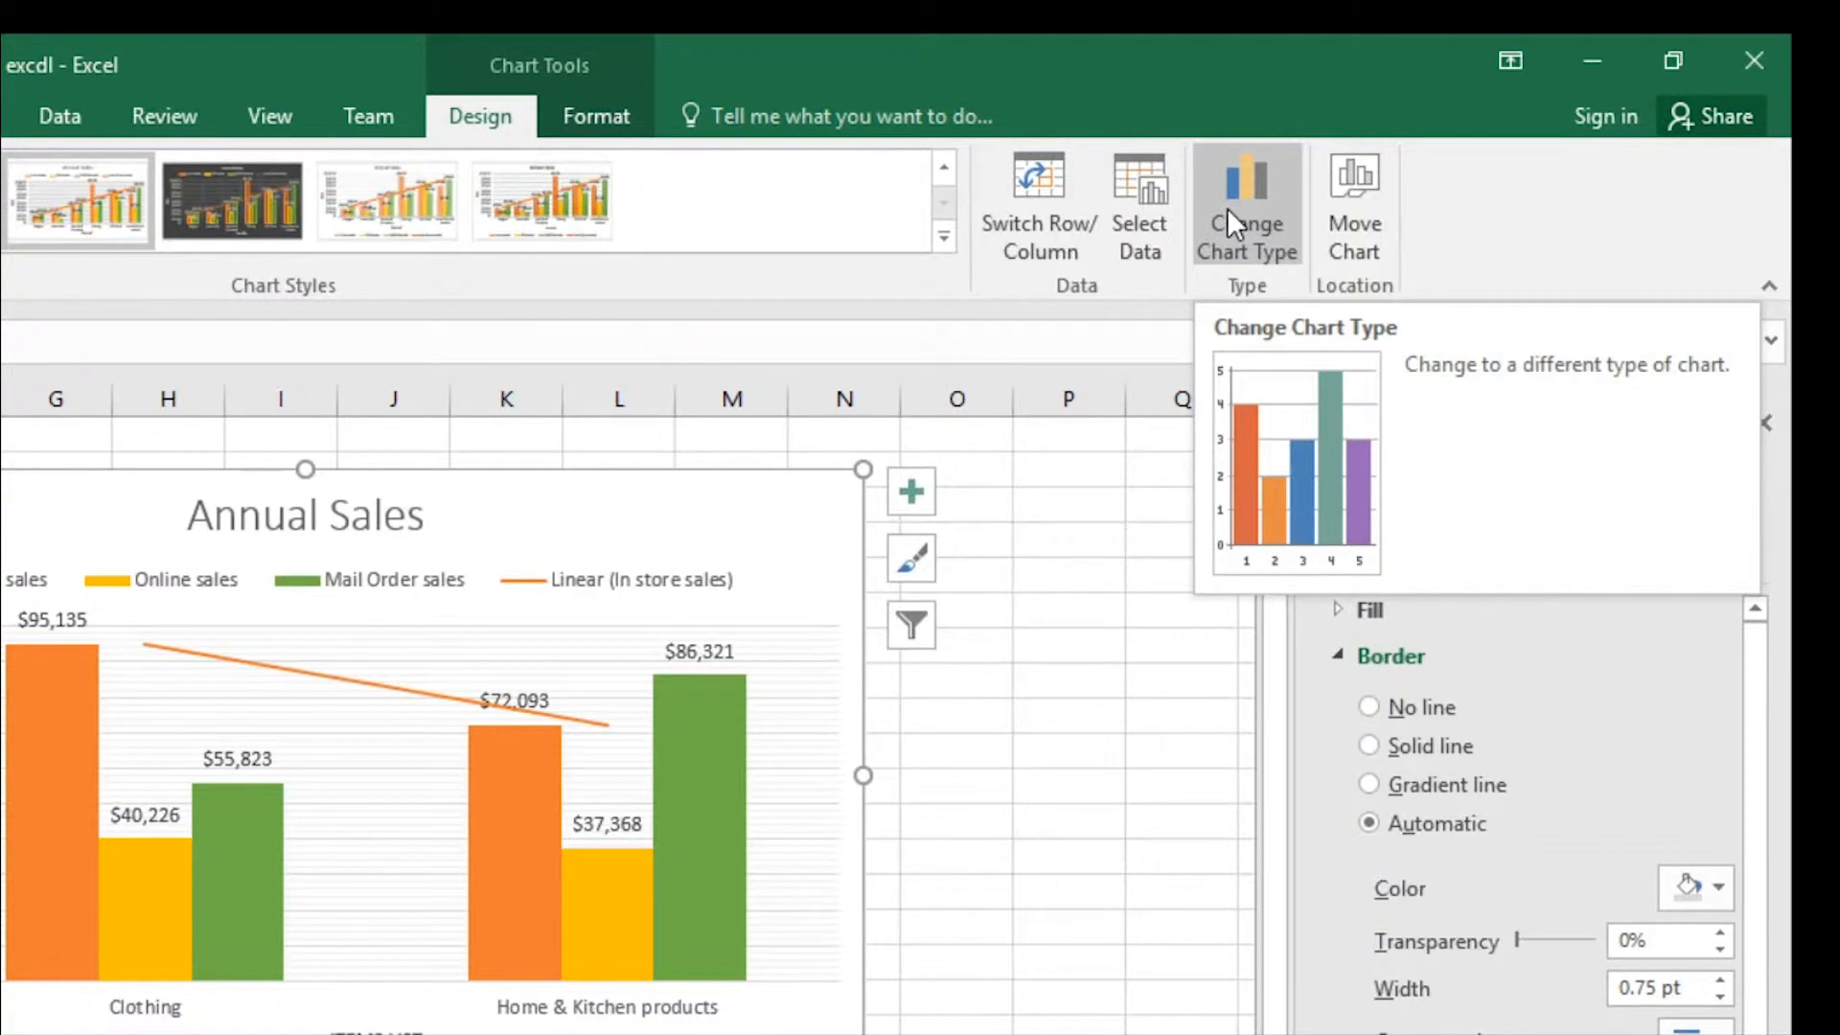
Preview the stacked, 100% stacked and 3-D column types, and change the Annual Sales chart to a 3-D Clustered Column.
click(1250, 228)
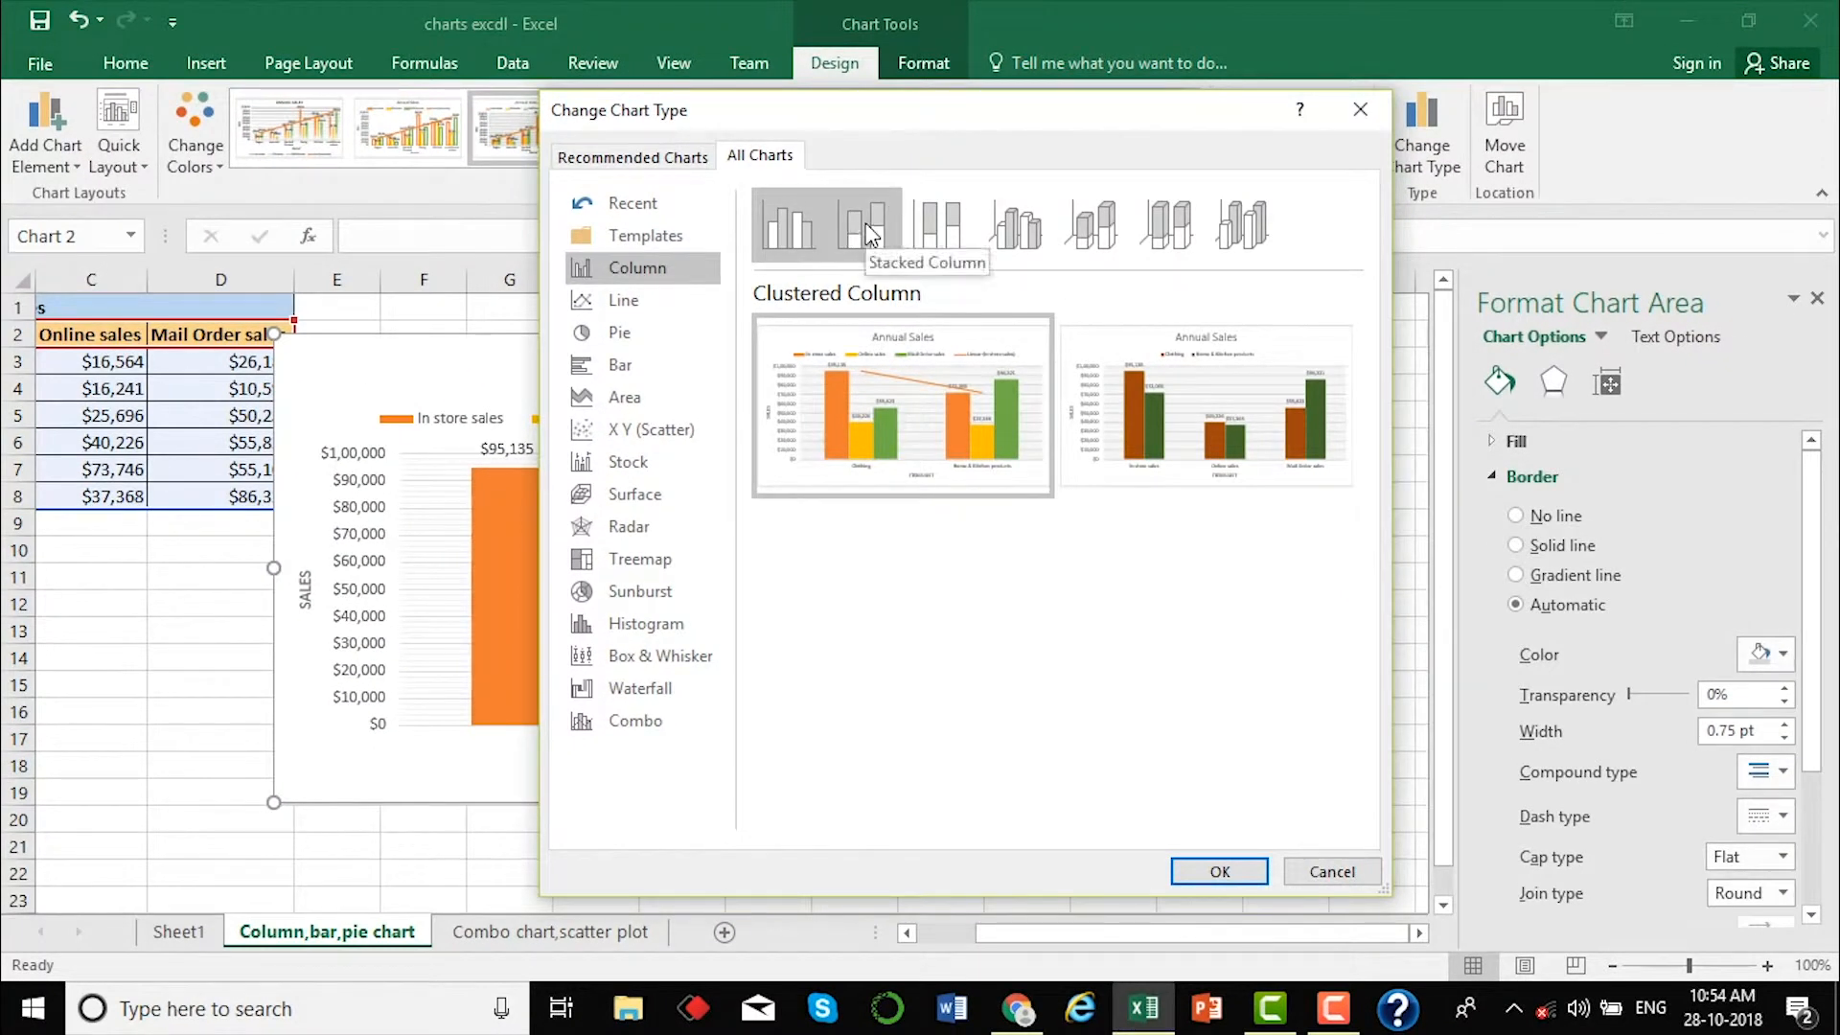
click(805, 241)
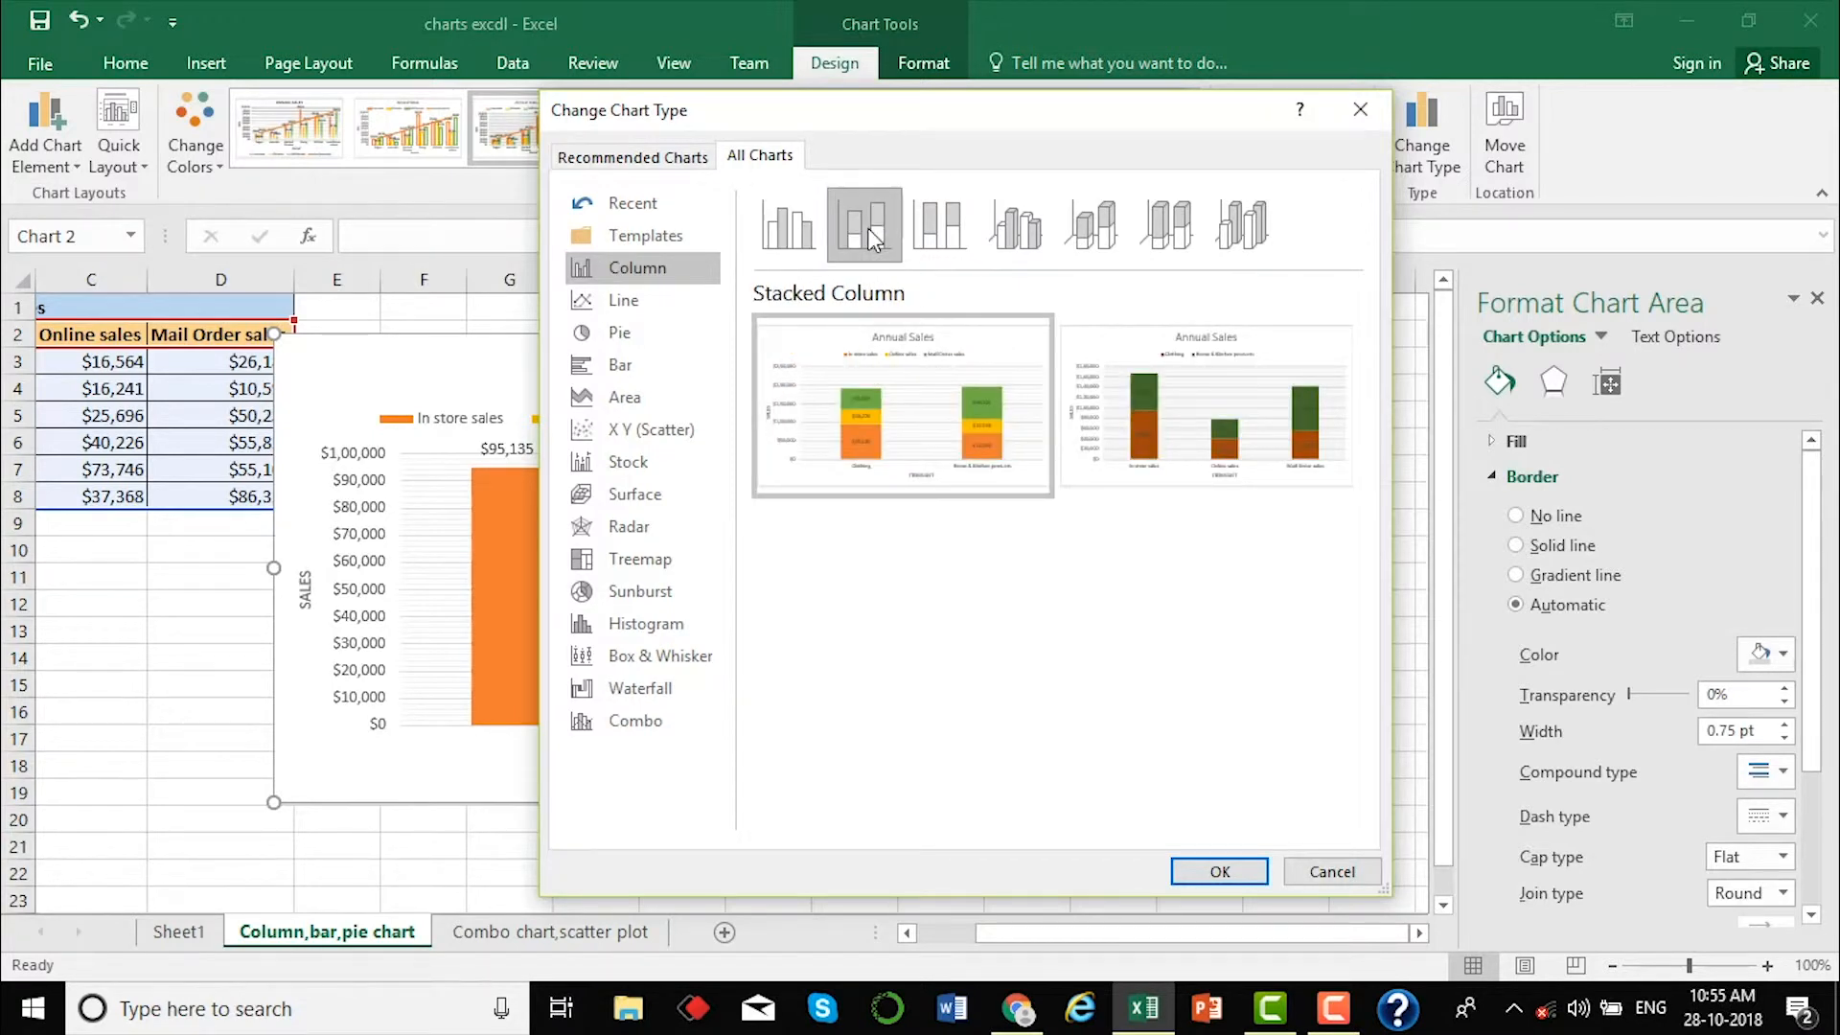
mouse_move(867, 497)
click(935, 215)
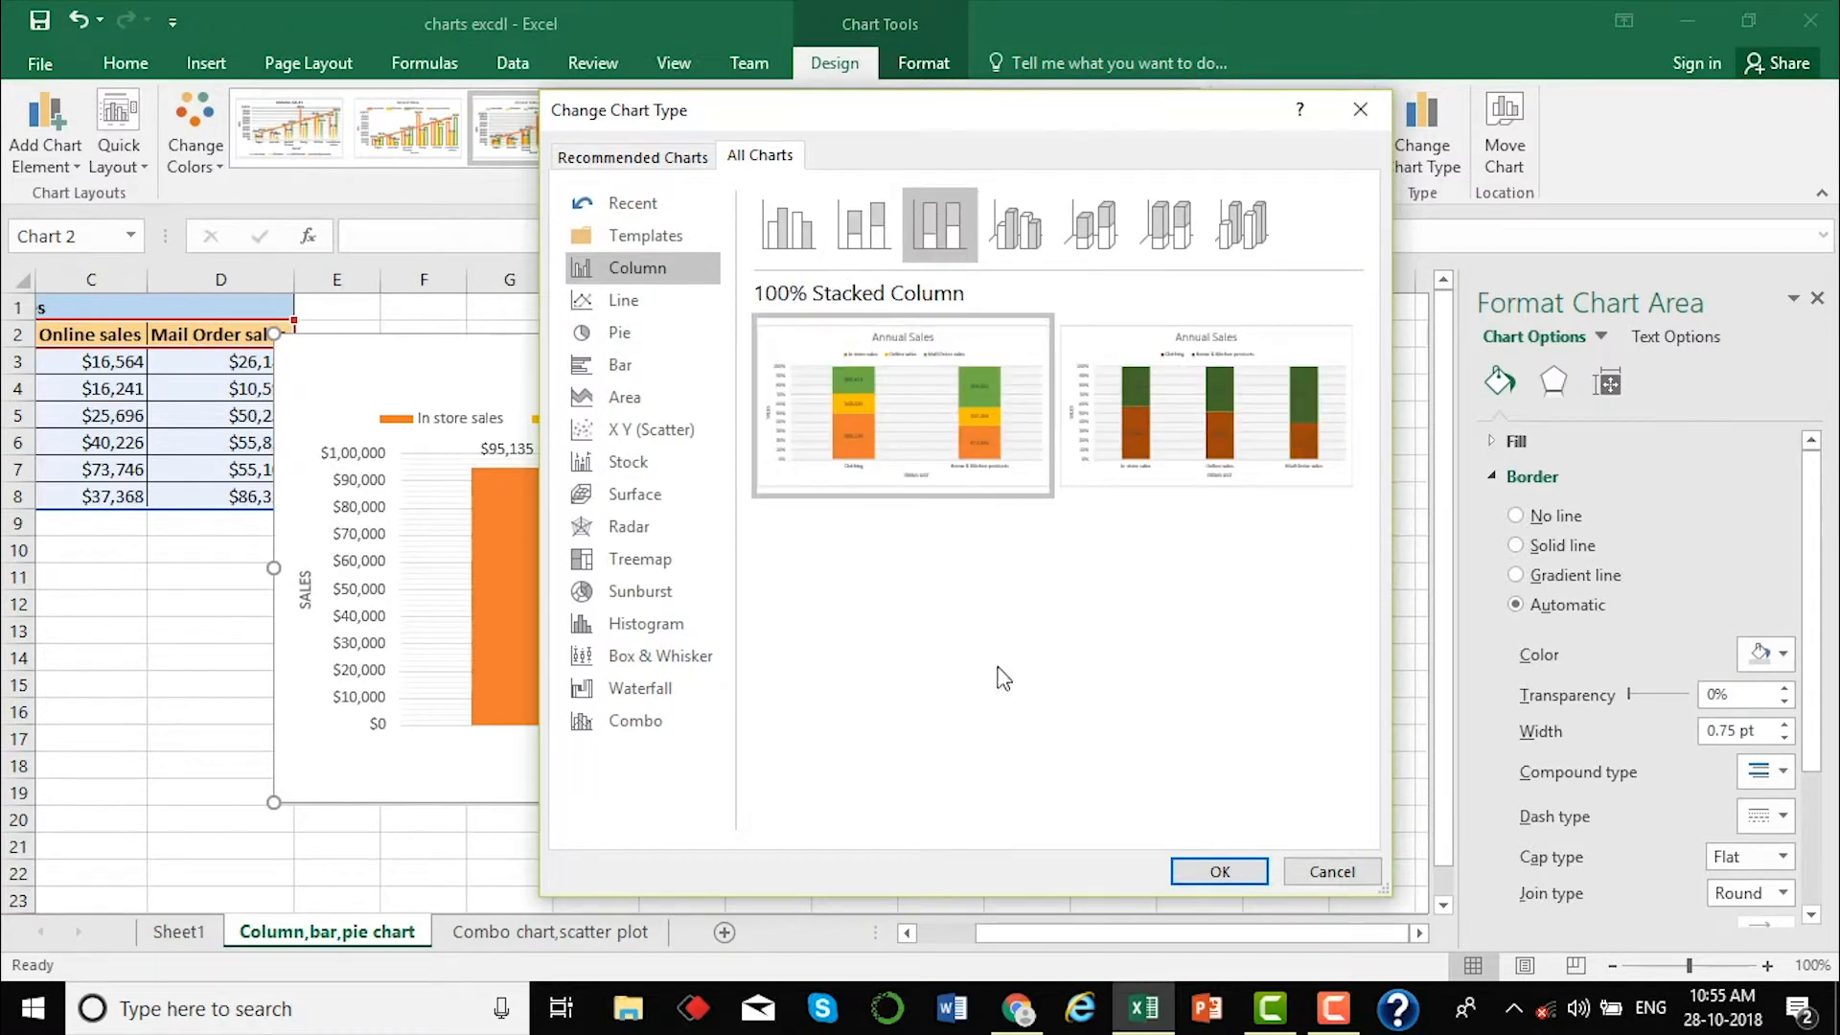
click(1027, 232)
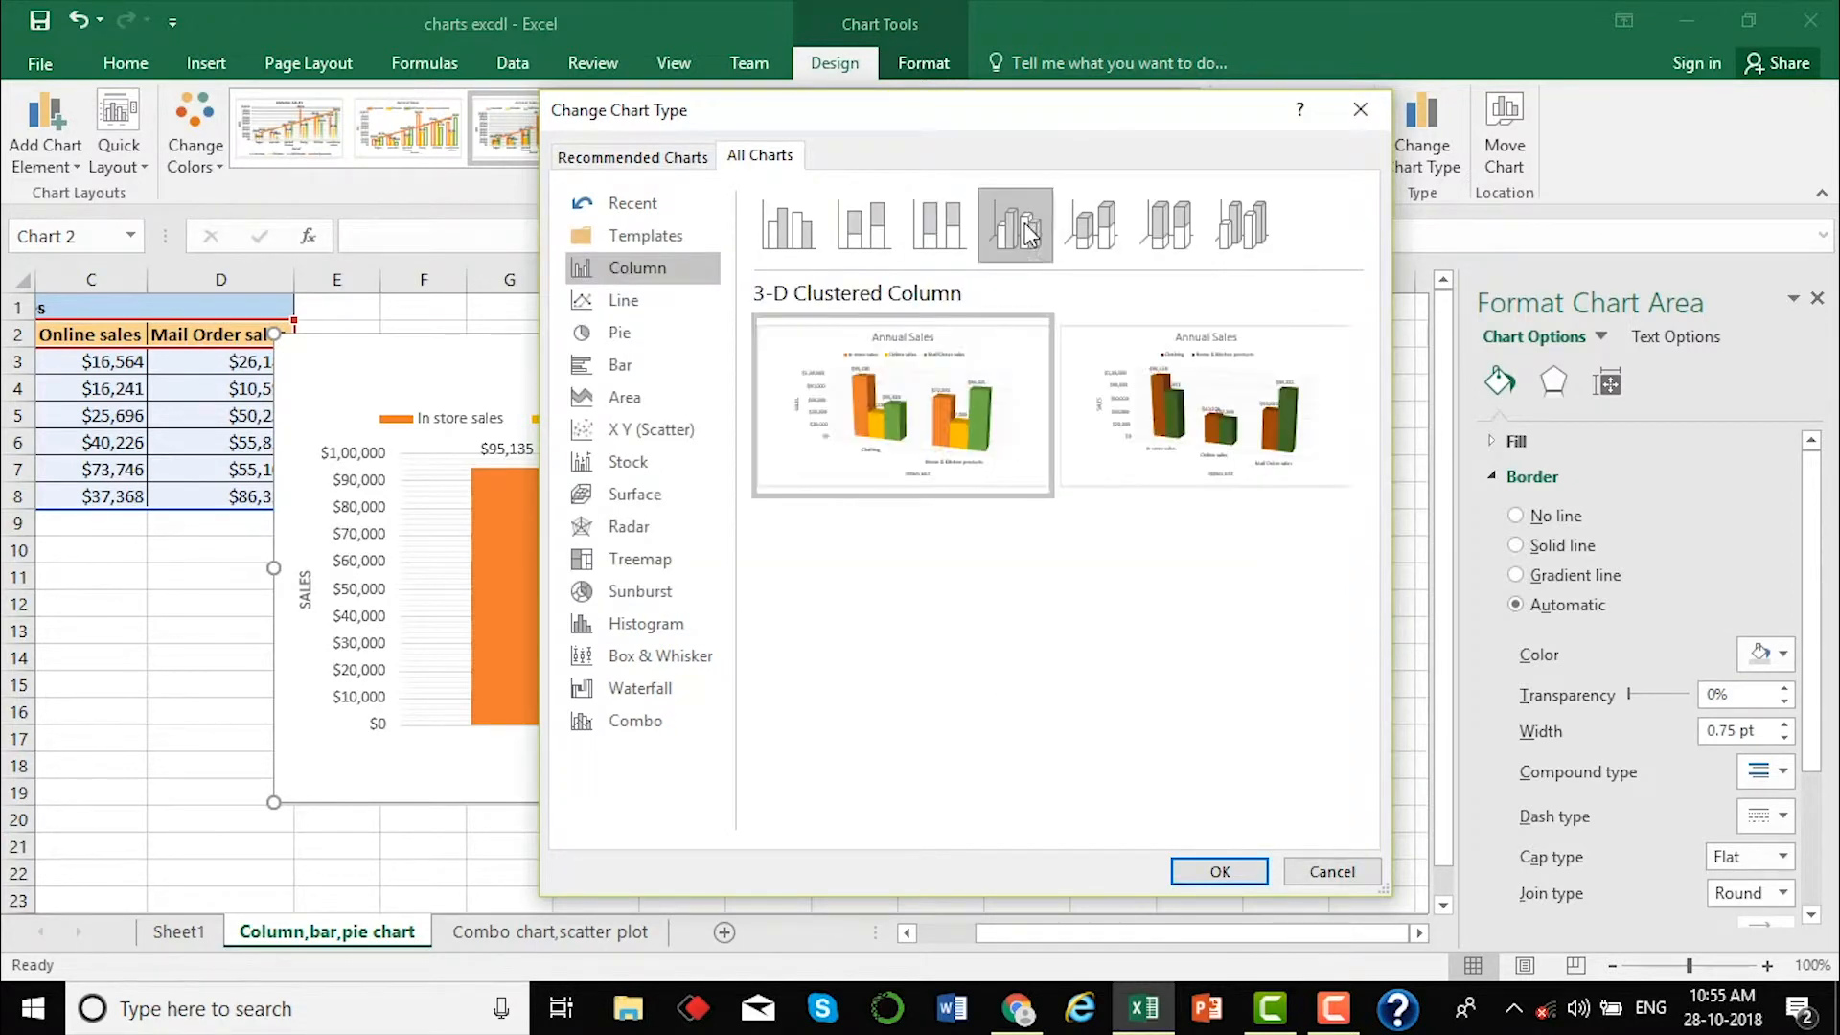
click(1093, 230)
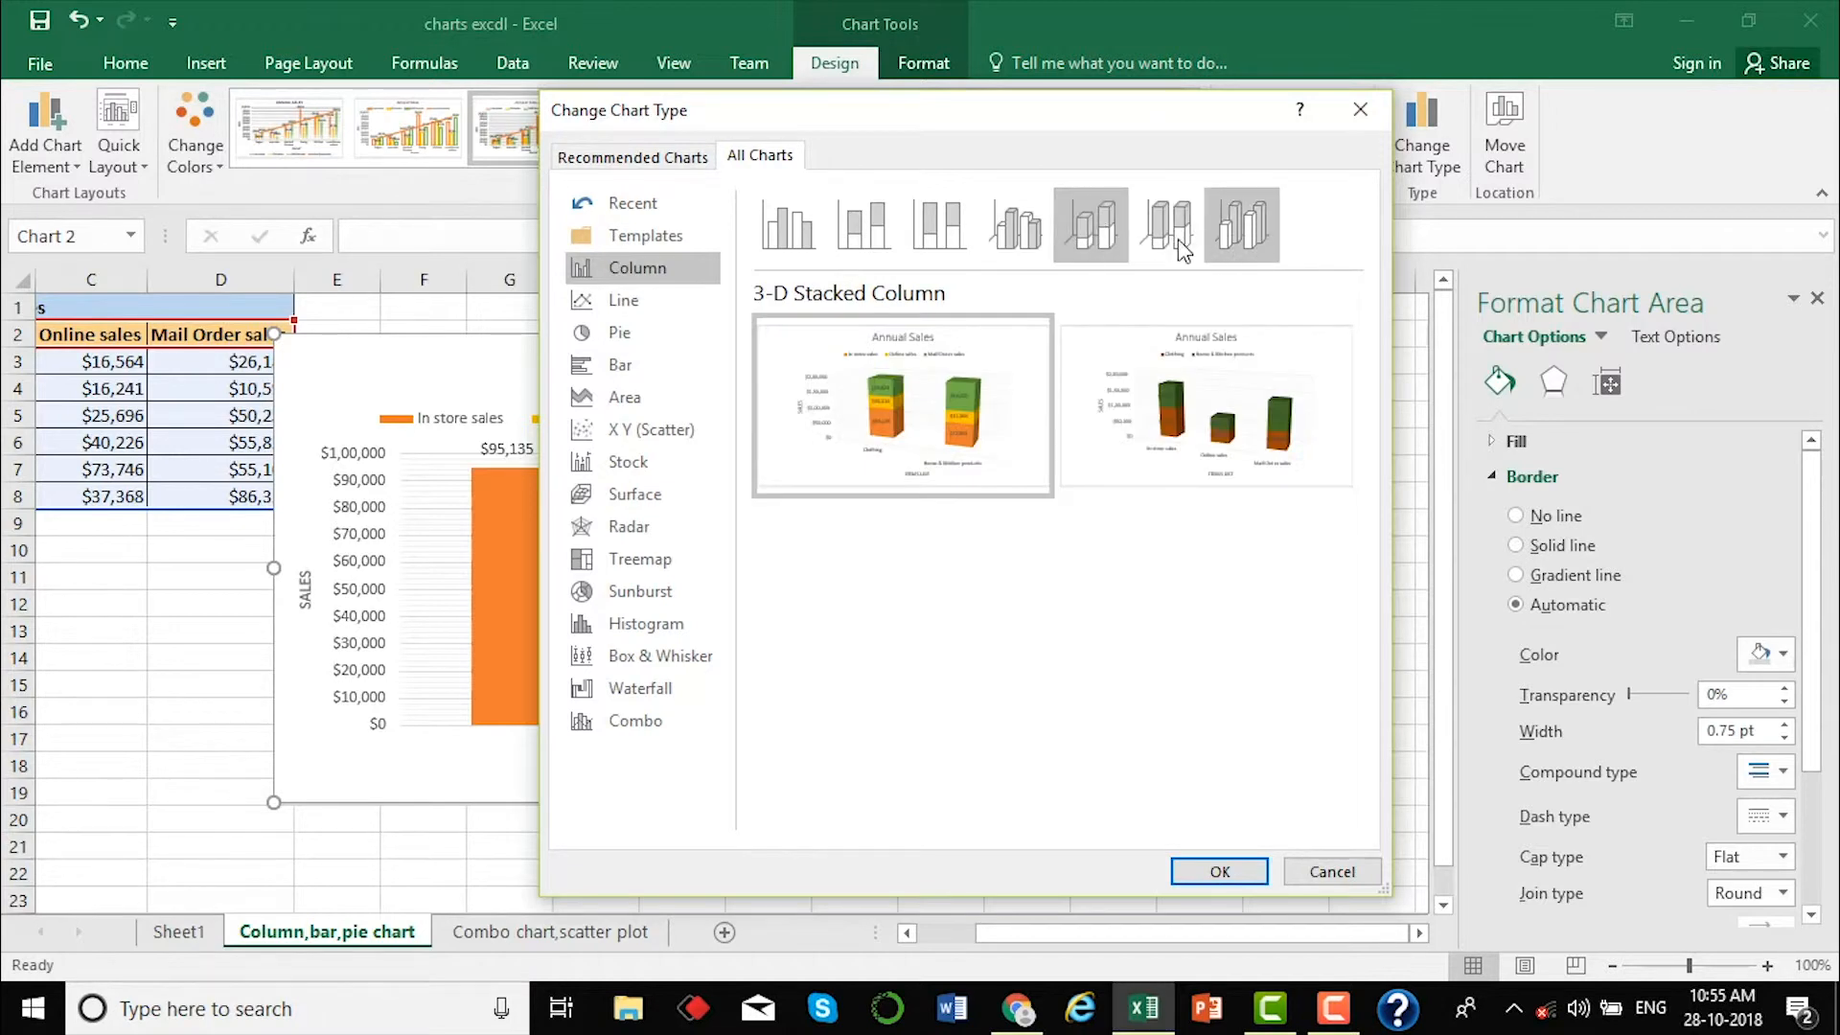
click(1258, 196)
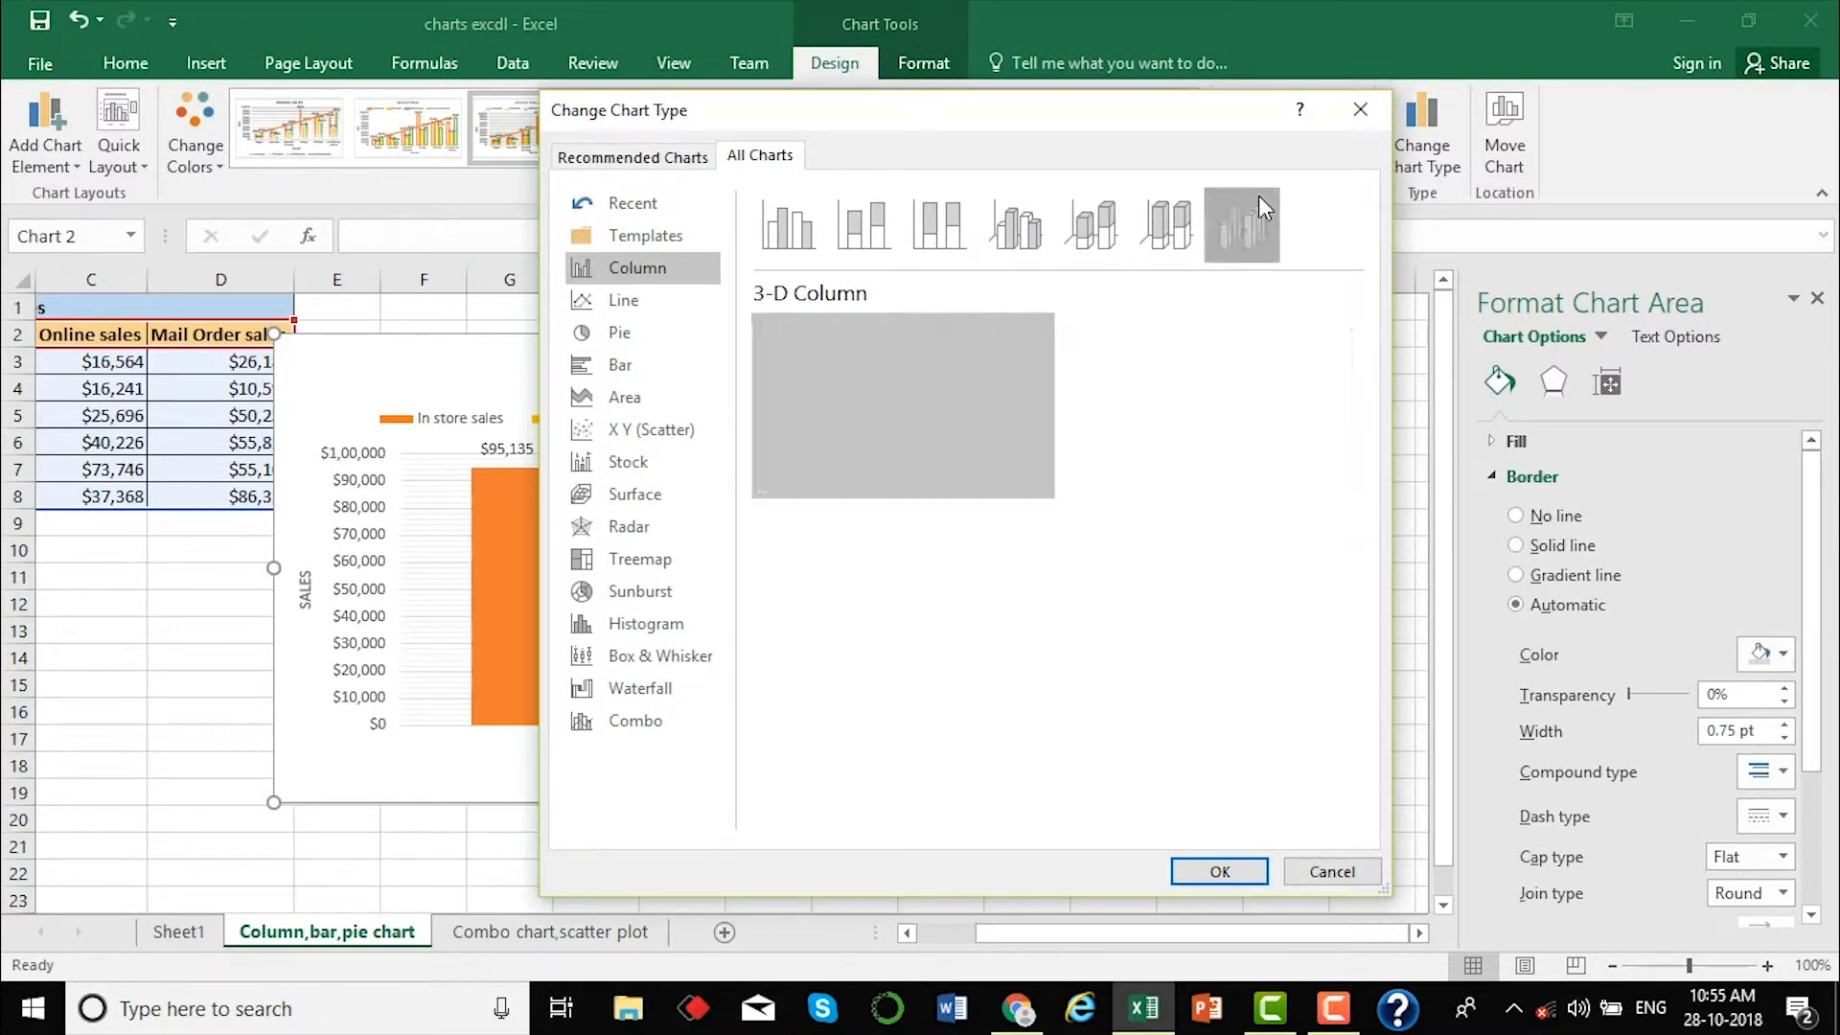
click(1152, 245)
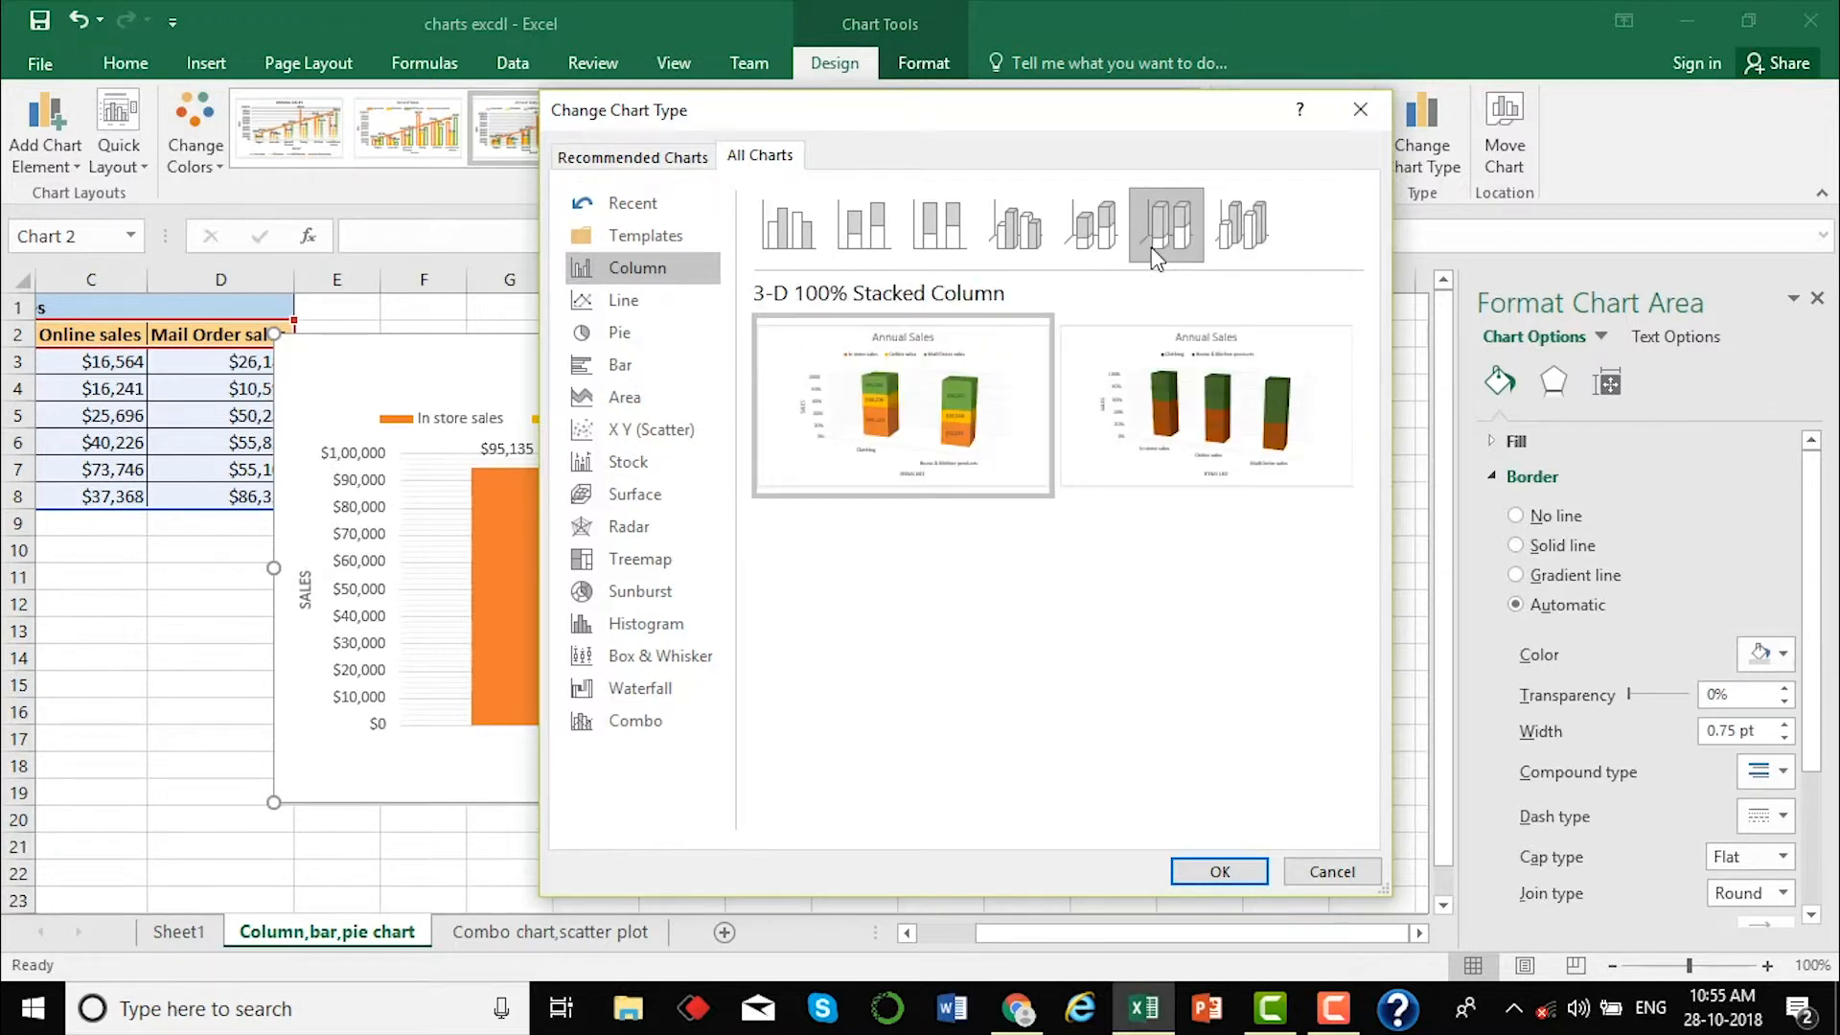
click(1072, 235)
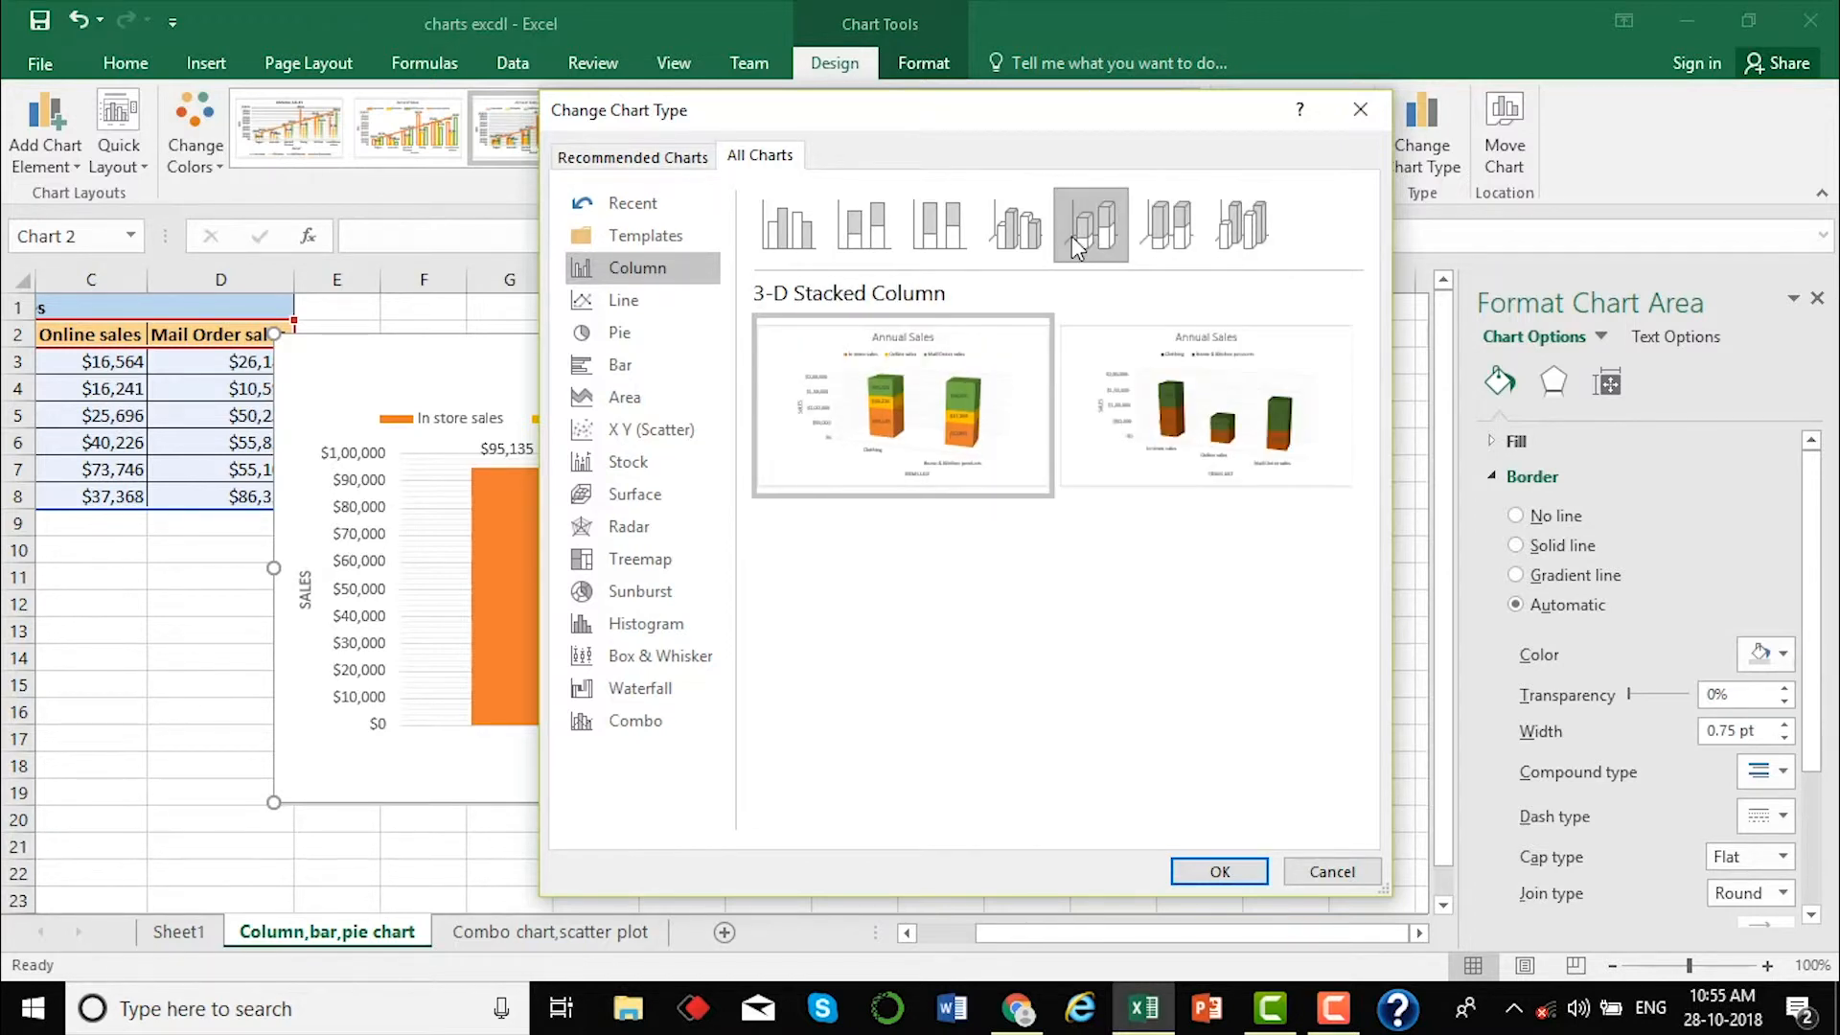
click(1028, 255)
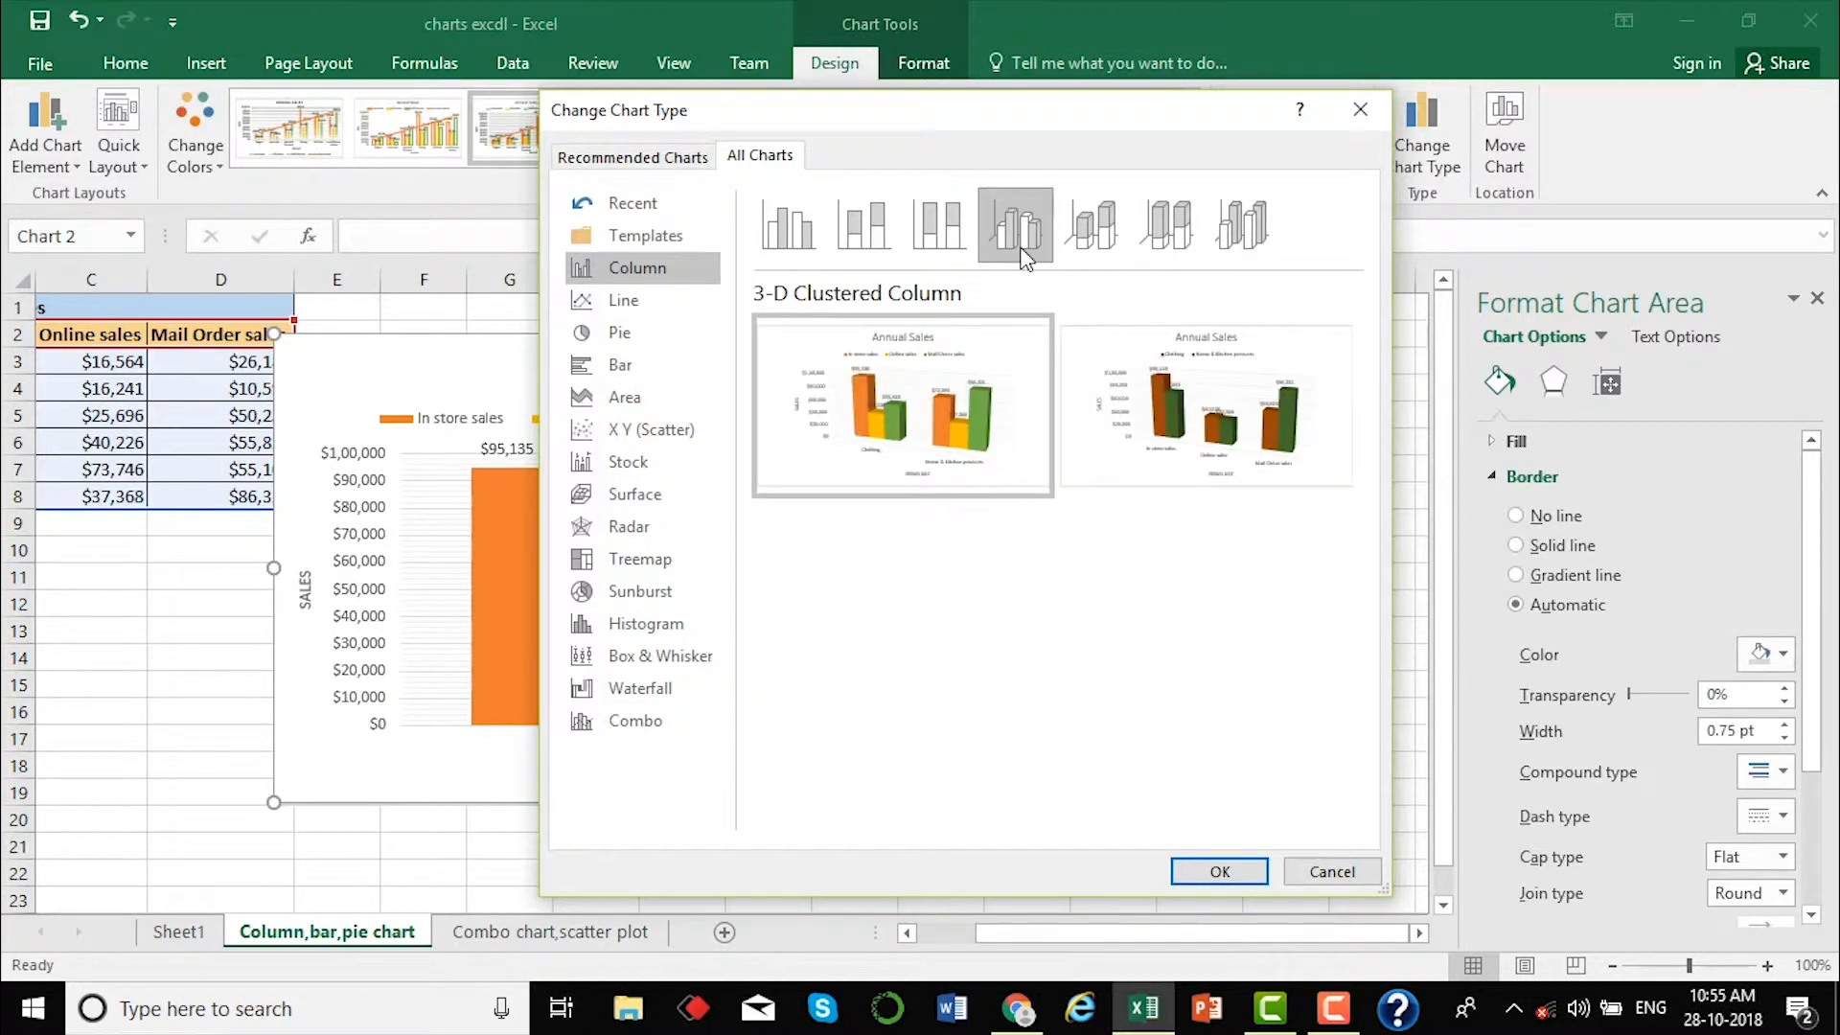
click(1225, 876)
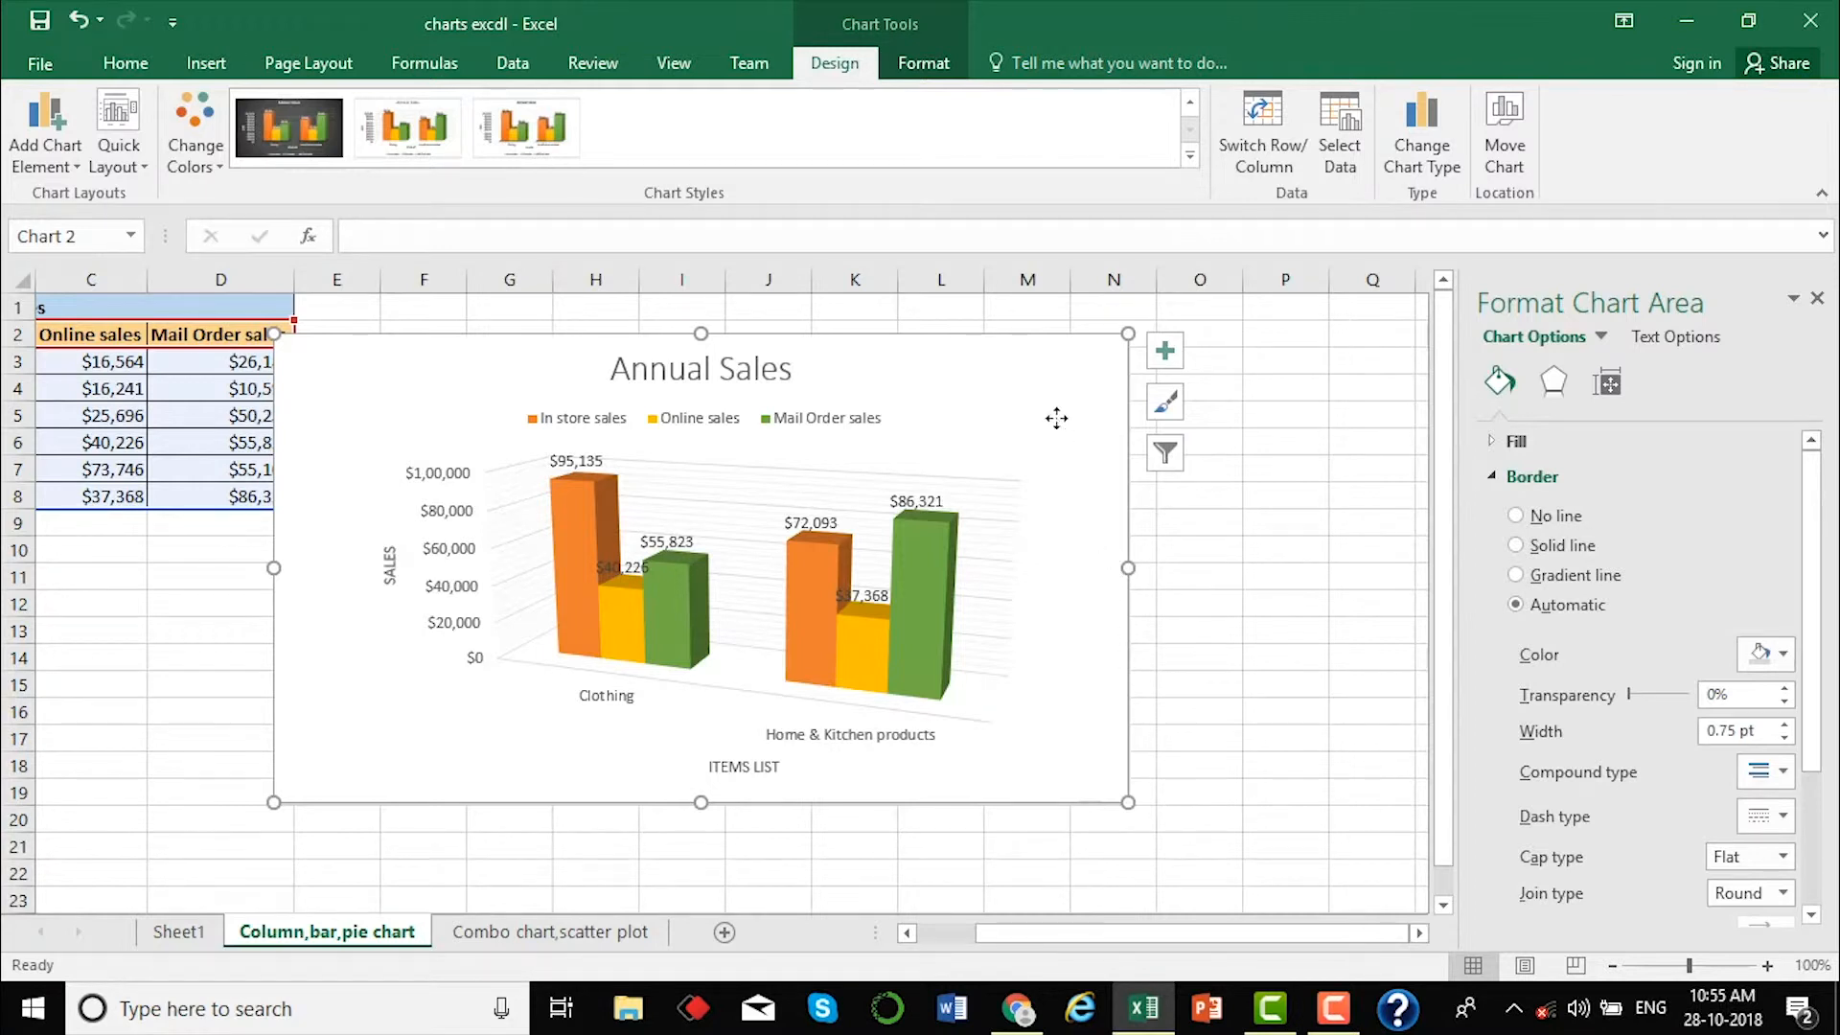
Delete the 3-D column chart from the sheet.
key(Delete)
scroll(762, 561, left, 2)
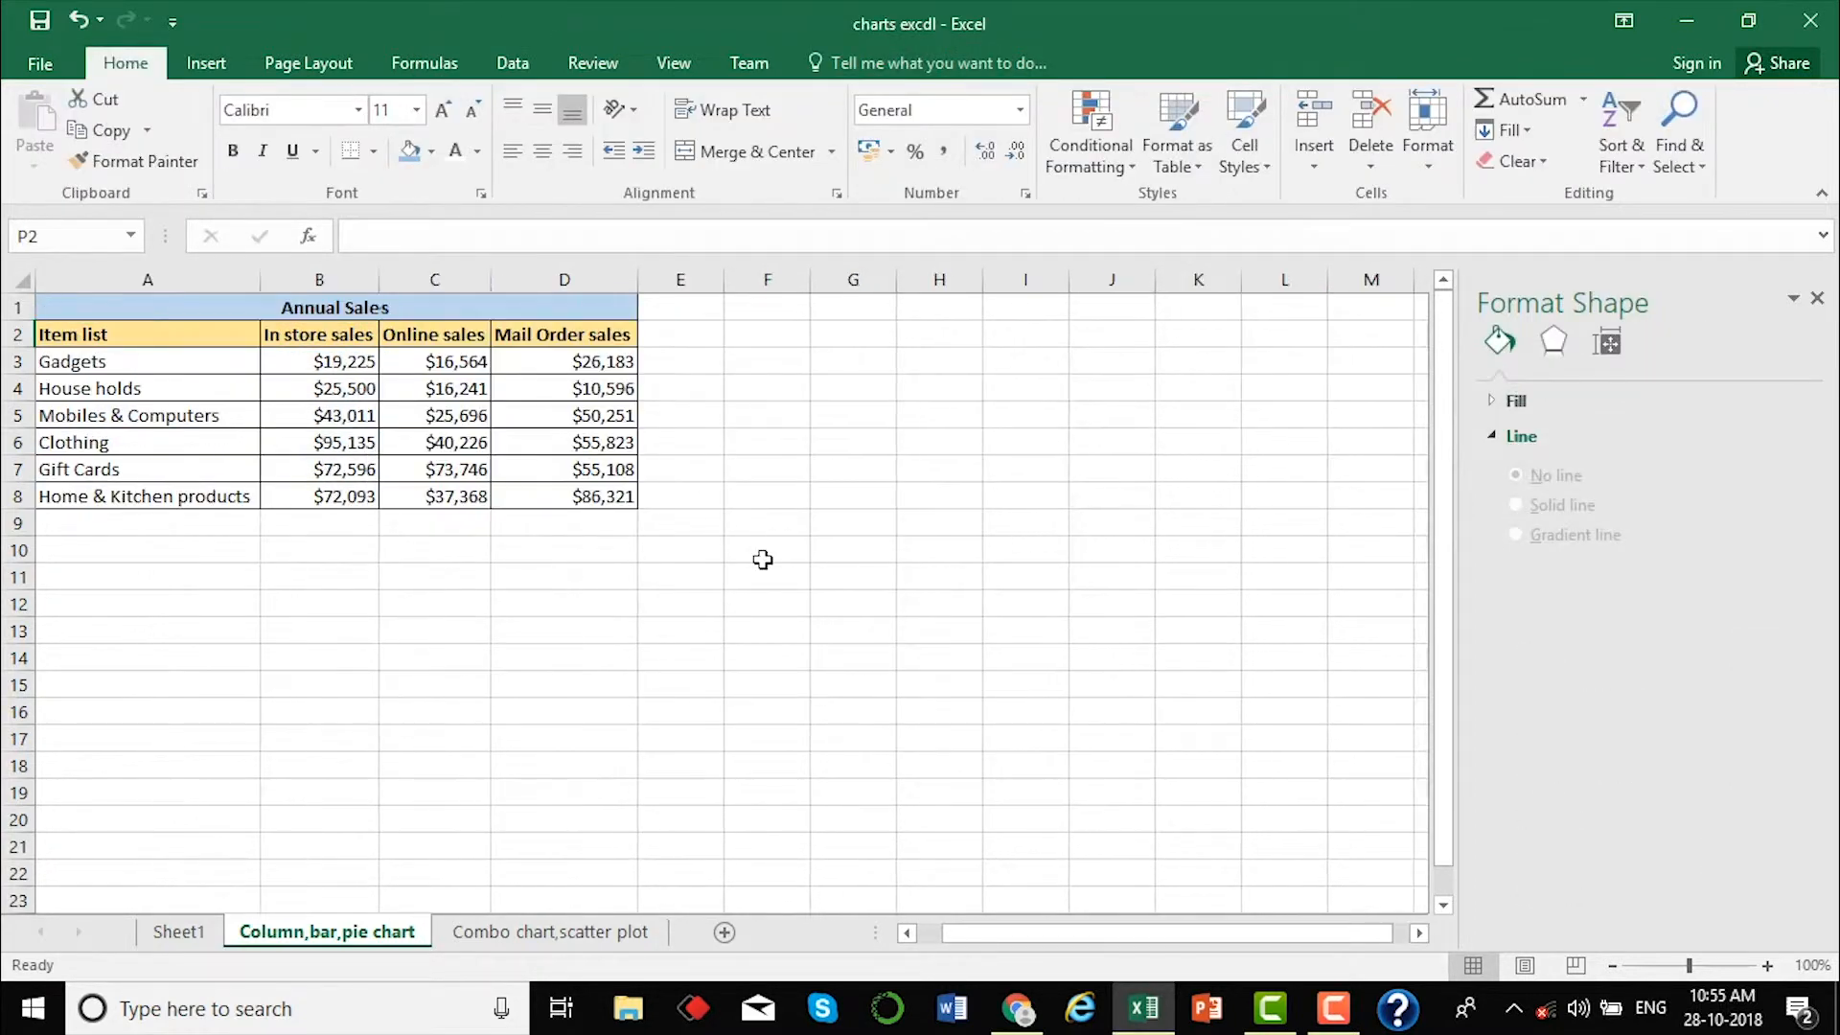
Insert a 2-D clustered bar chart from the data in A2:D8 and enlarge it slightly.
drag(183, 326, 535, 487)
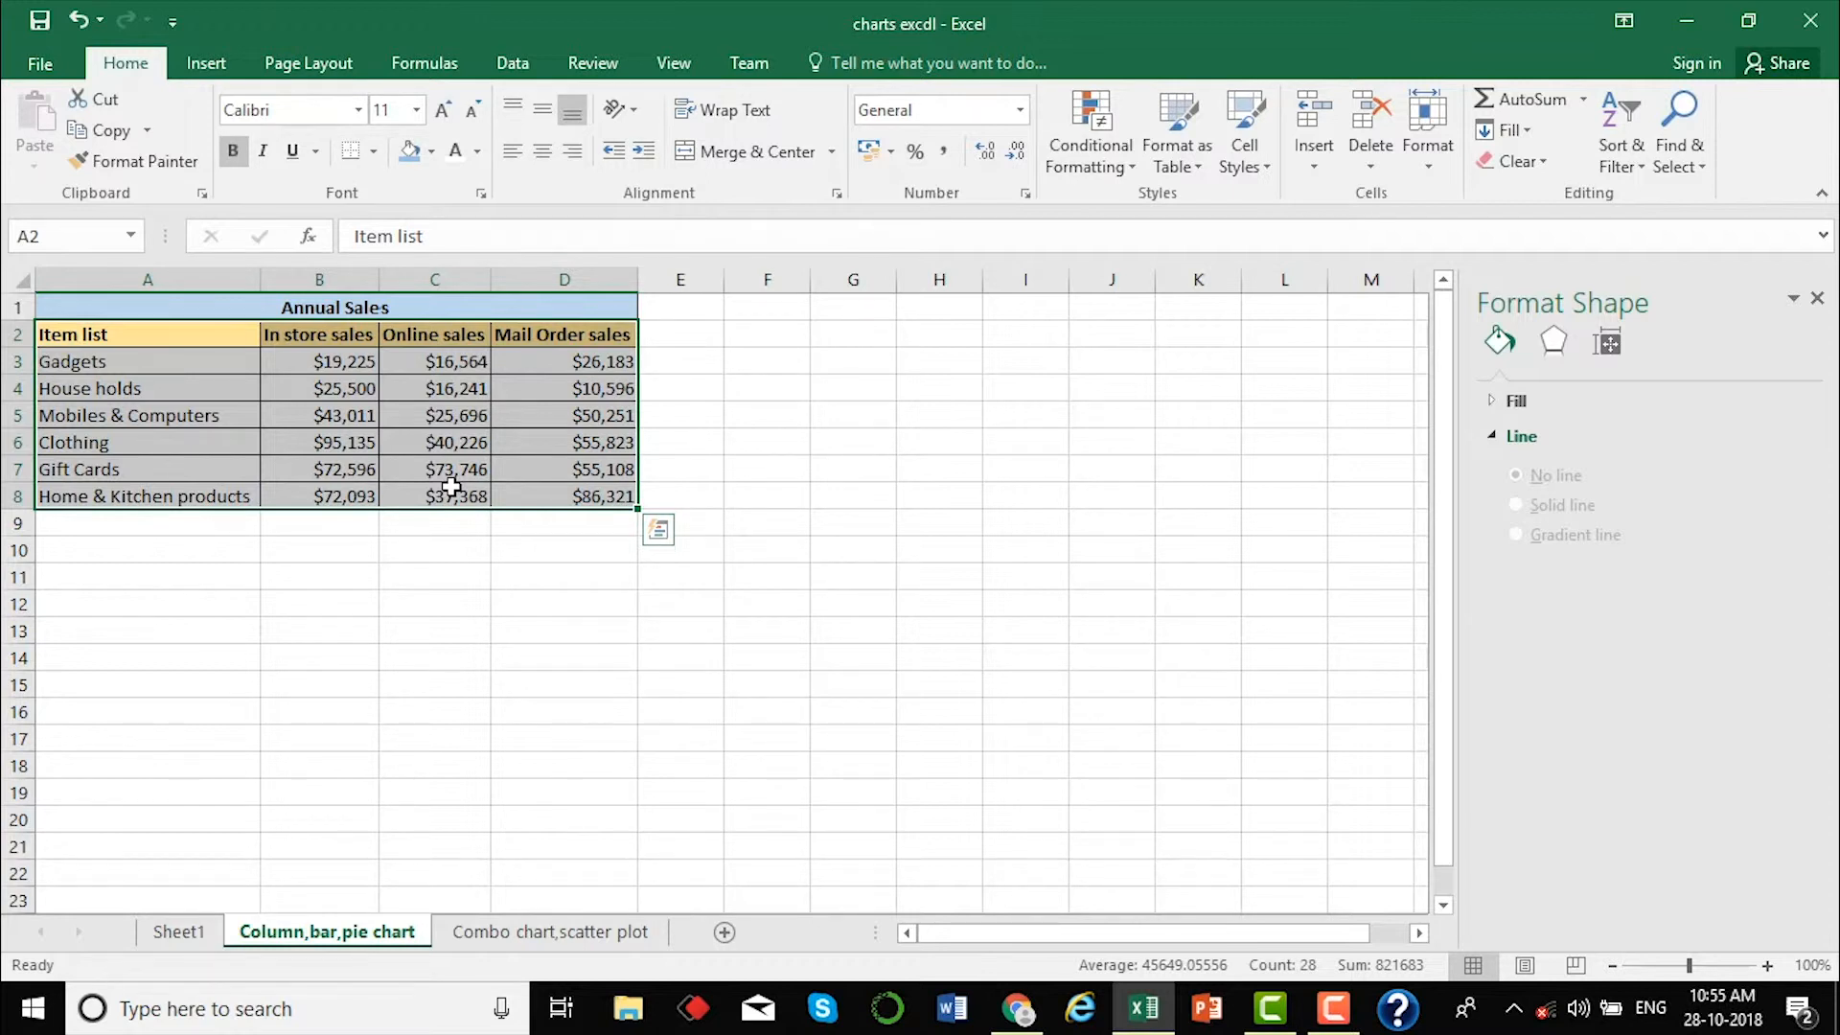
click(218, 60)
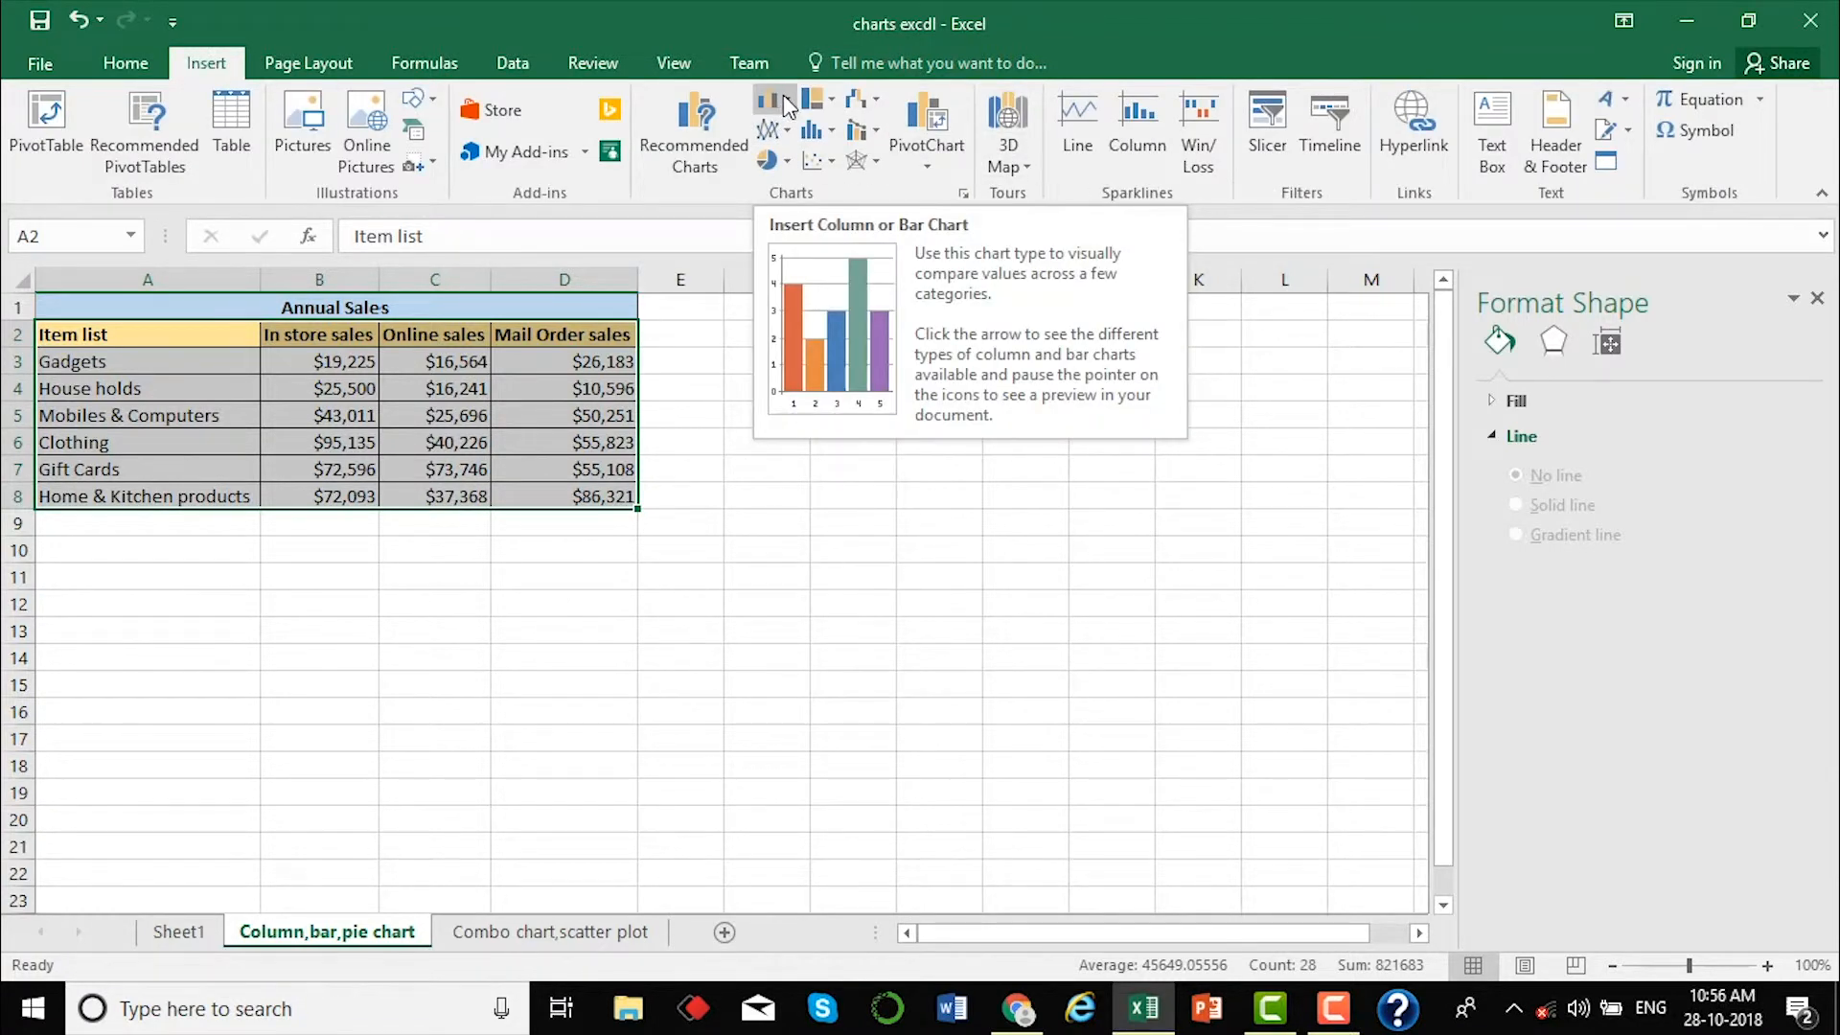
click(784, 104)
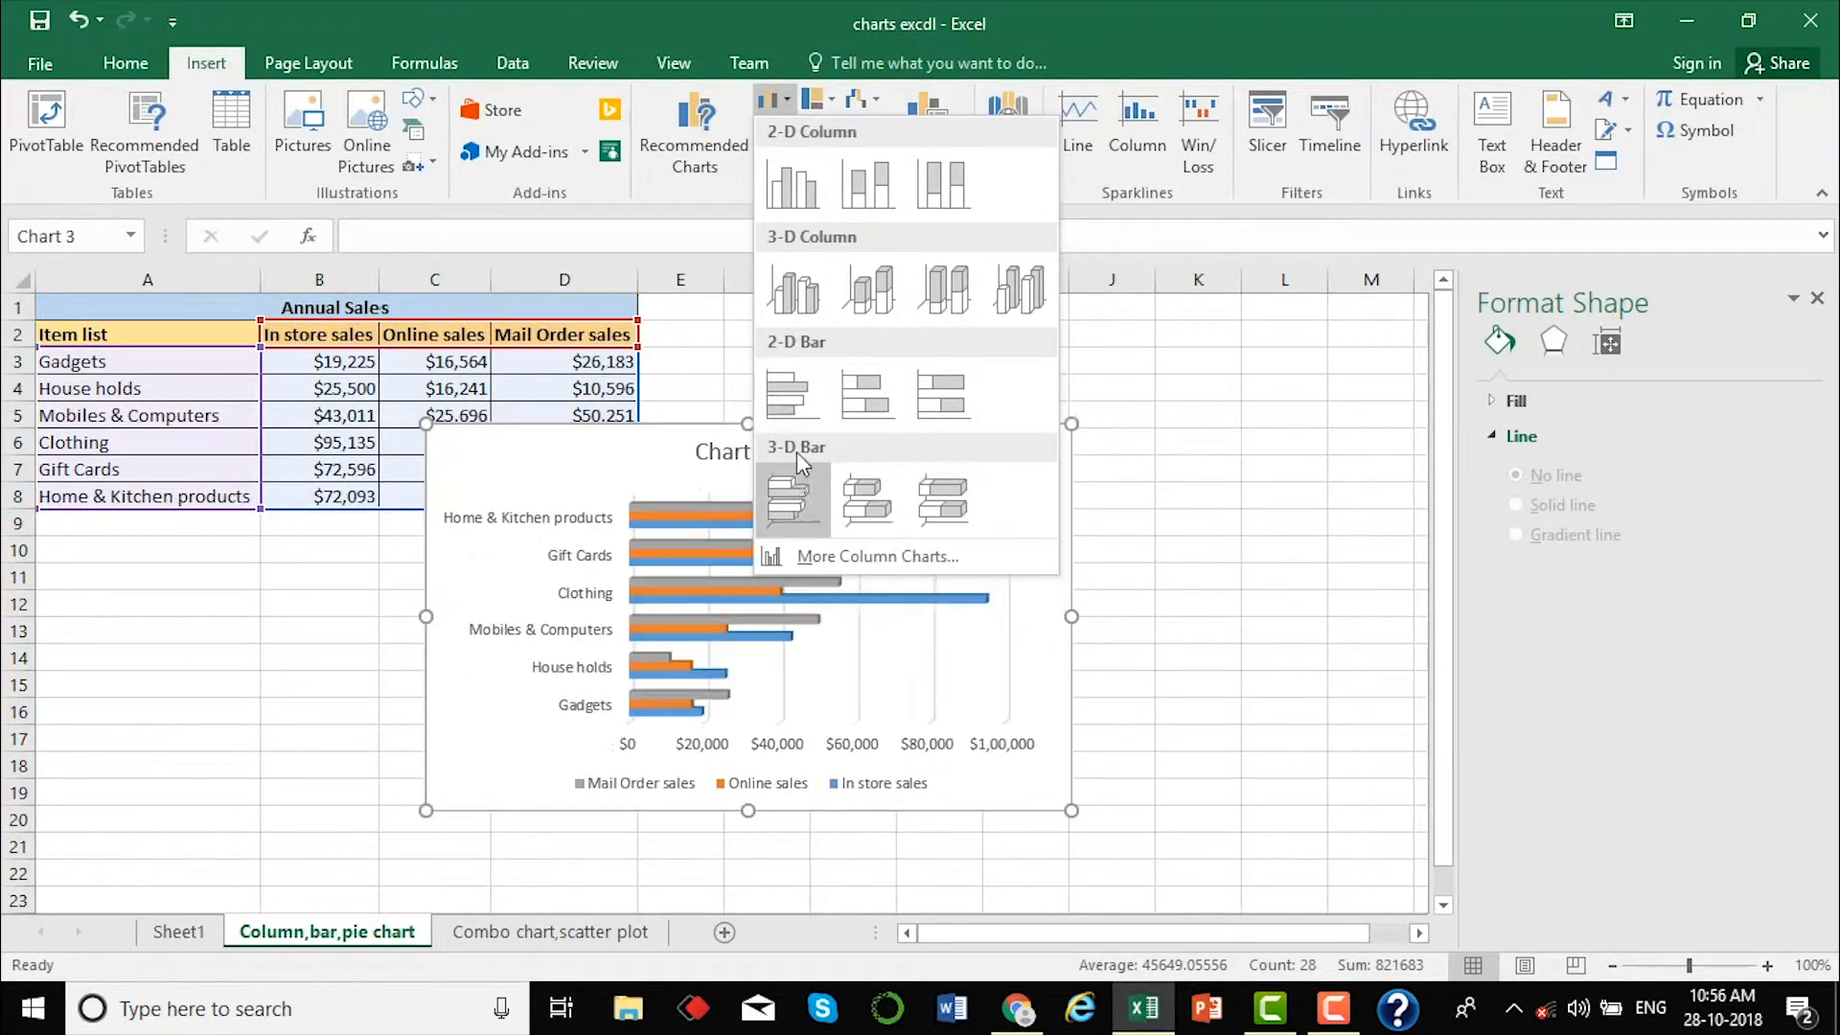
click(800, 390)
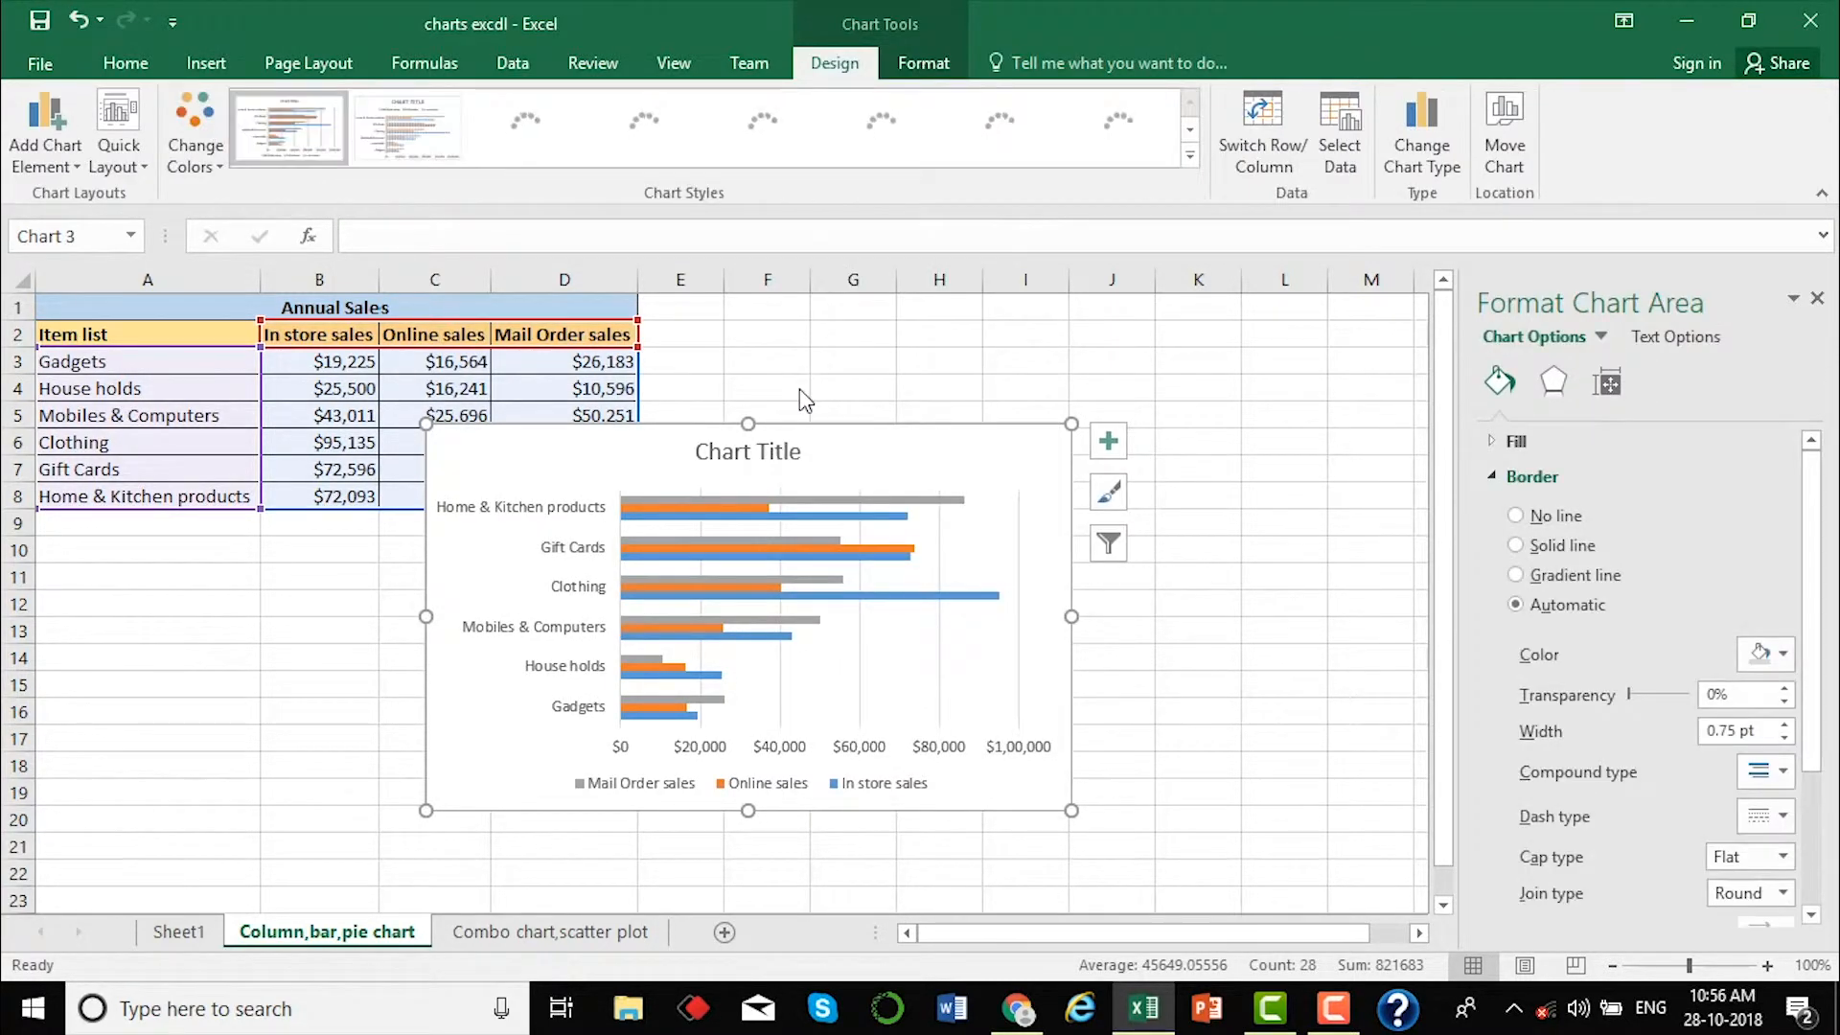
drag(1067, 807, 1140, 822)
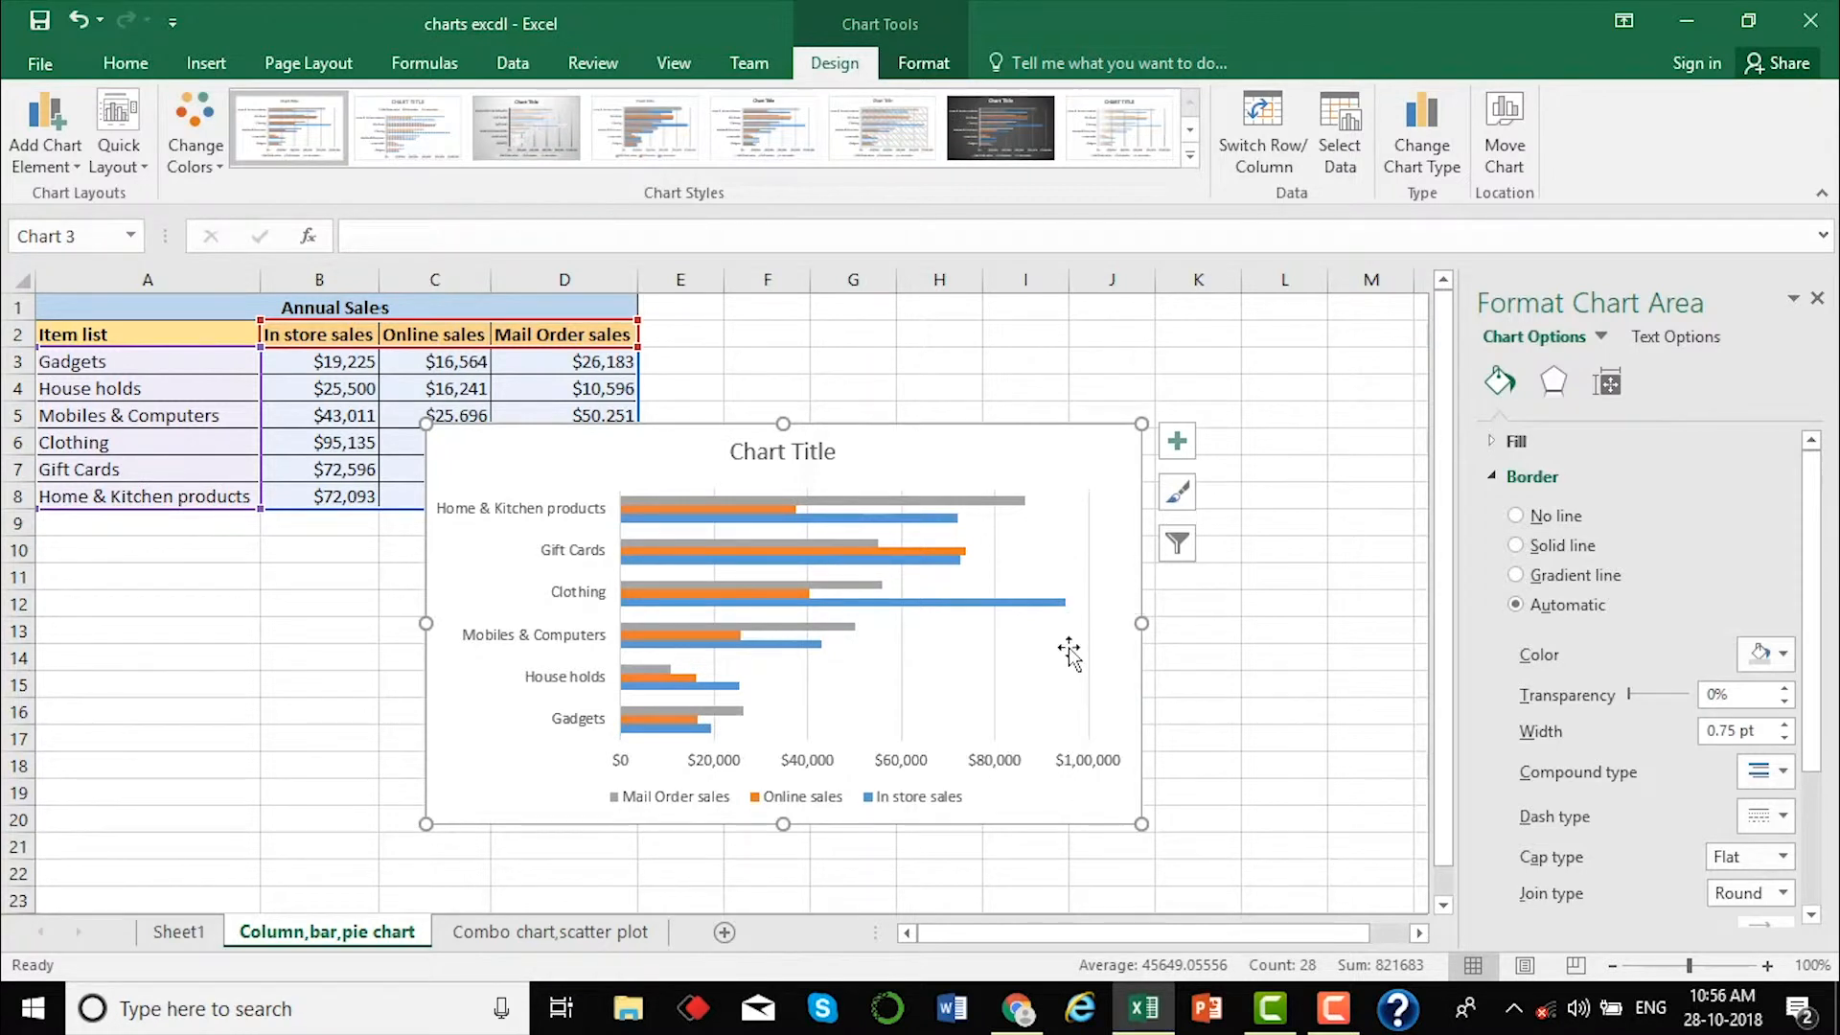
Preview other bar chart types and change the clustered bar chart to a 3-D Stacked Bar.
mouse_move(1067, 609)
click(1447, 132)
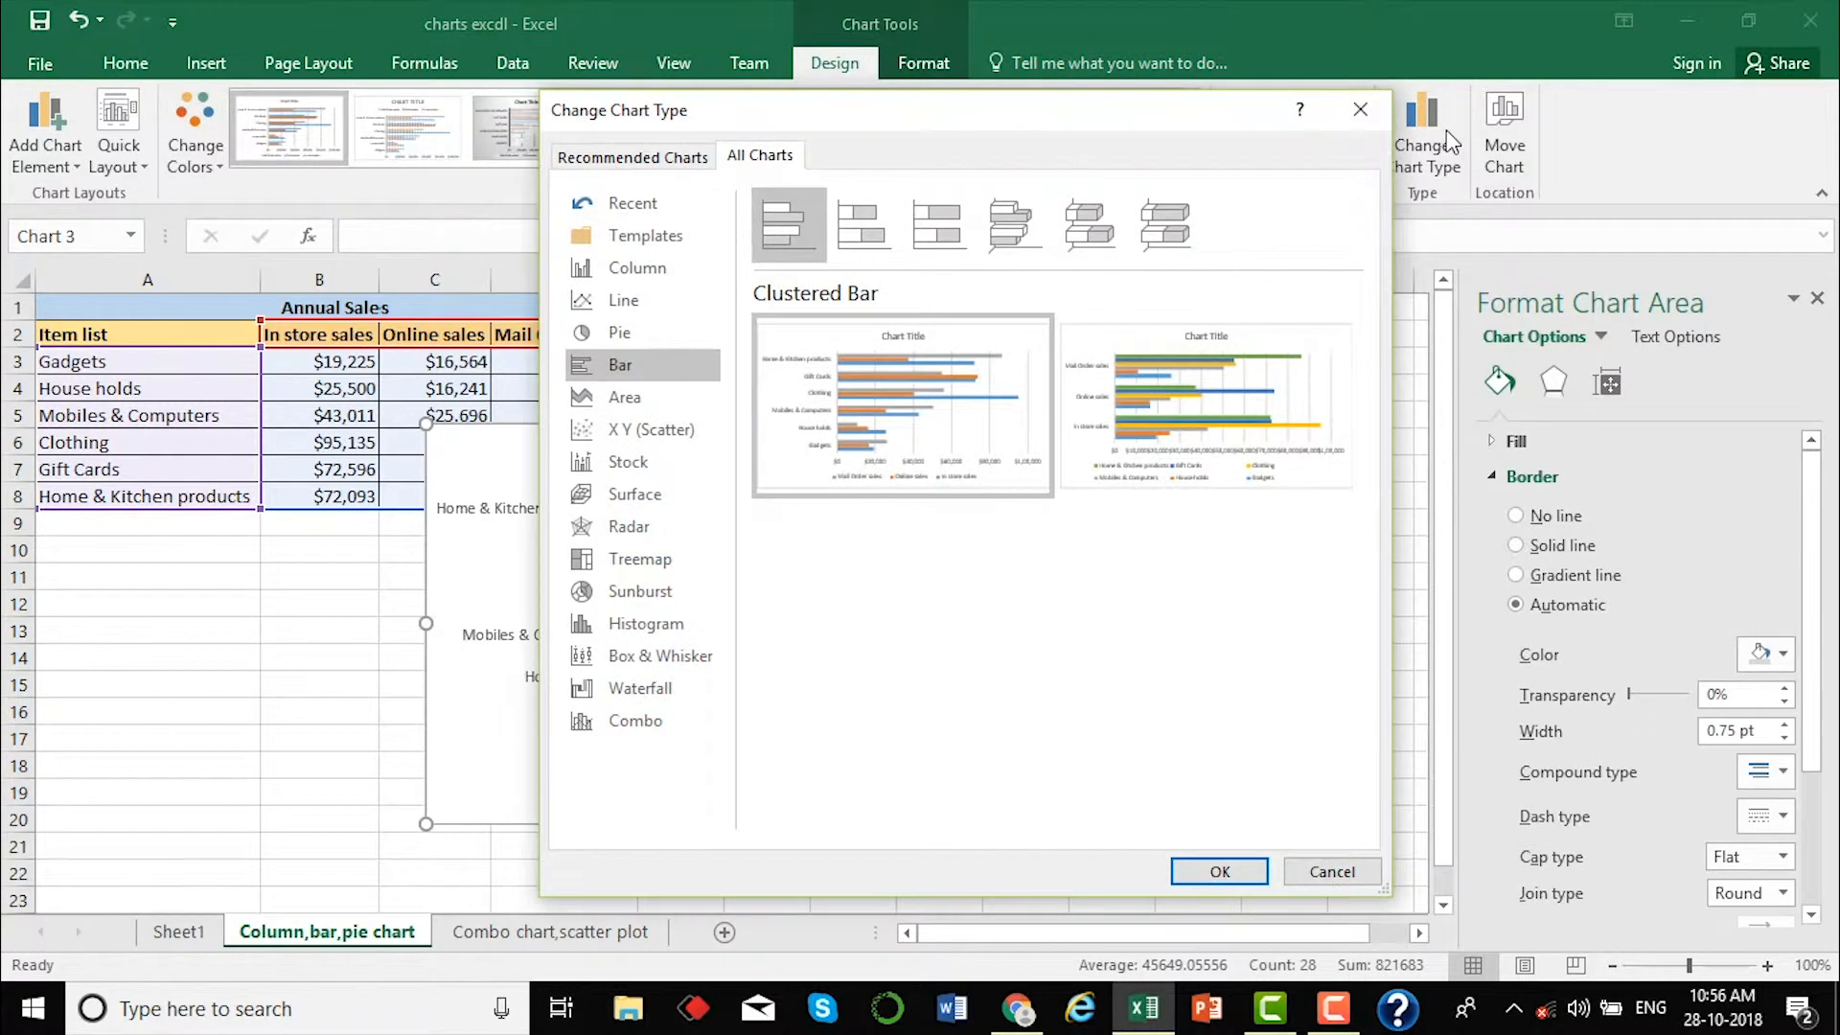
click(865, 229)
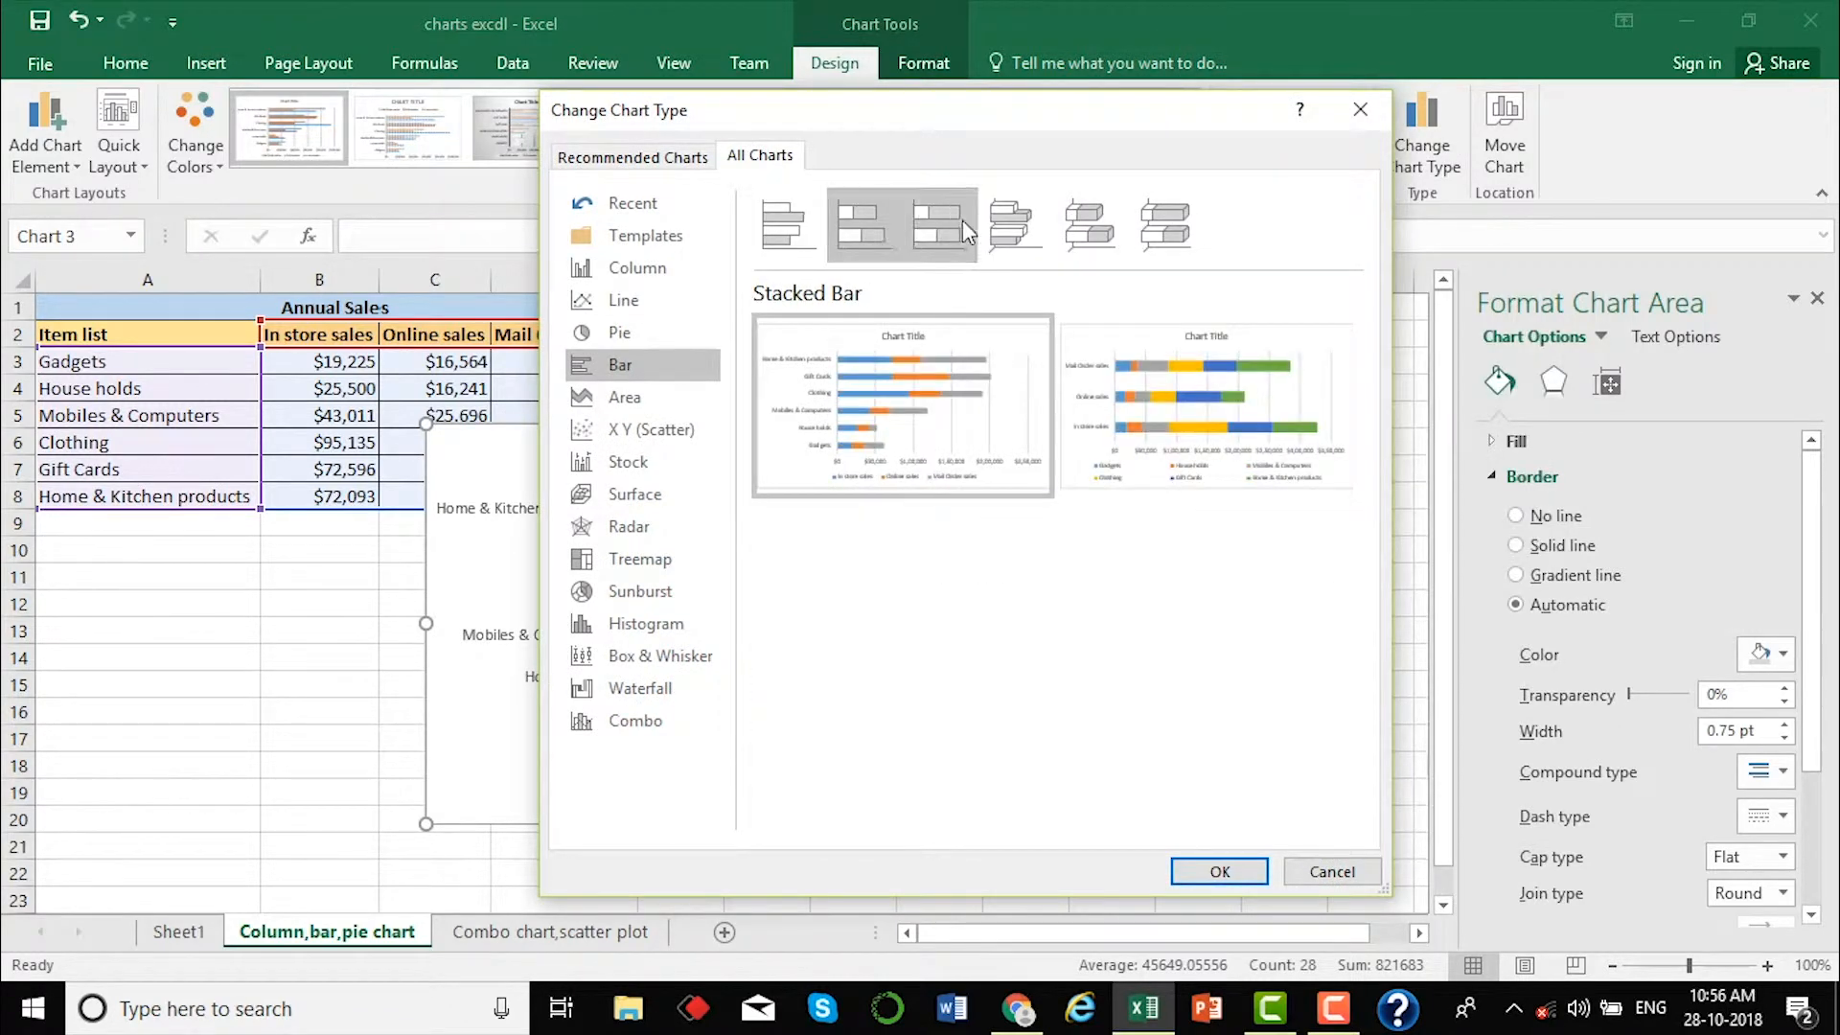
click(954, 223)
click(874, 230)
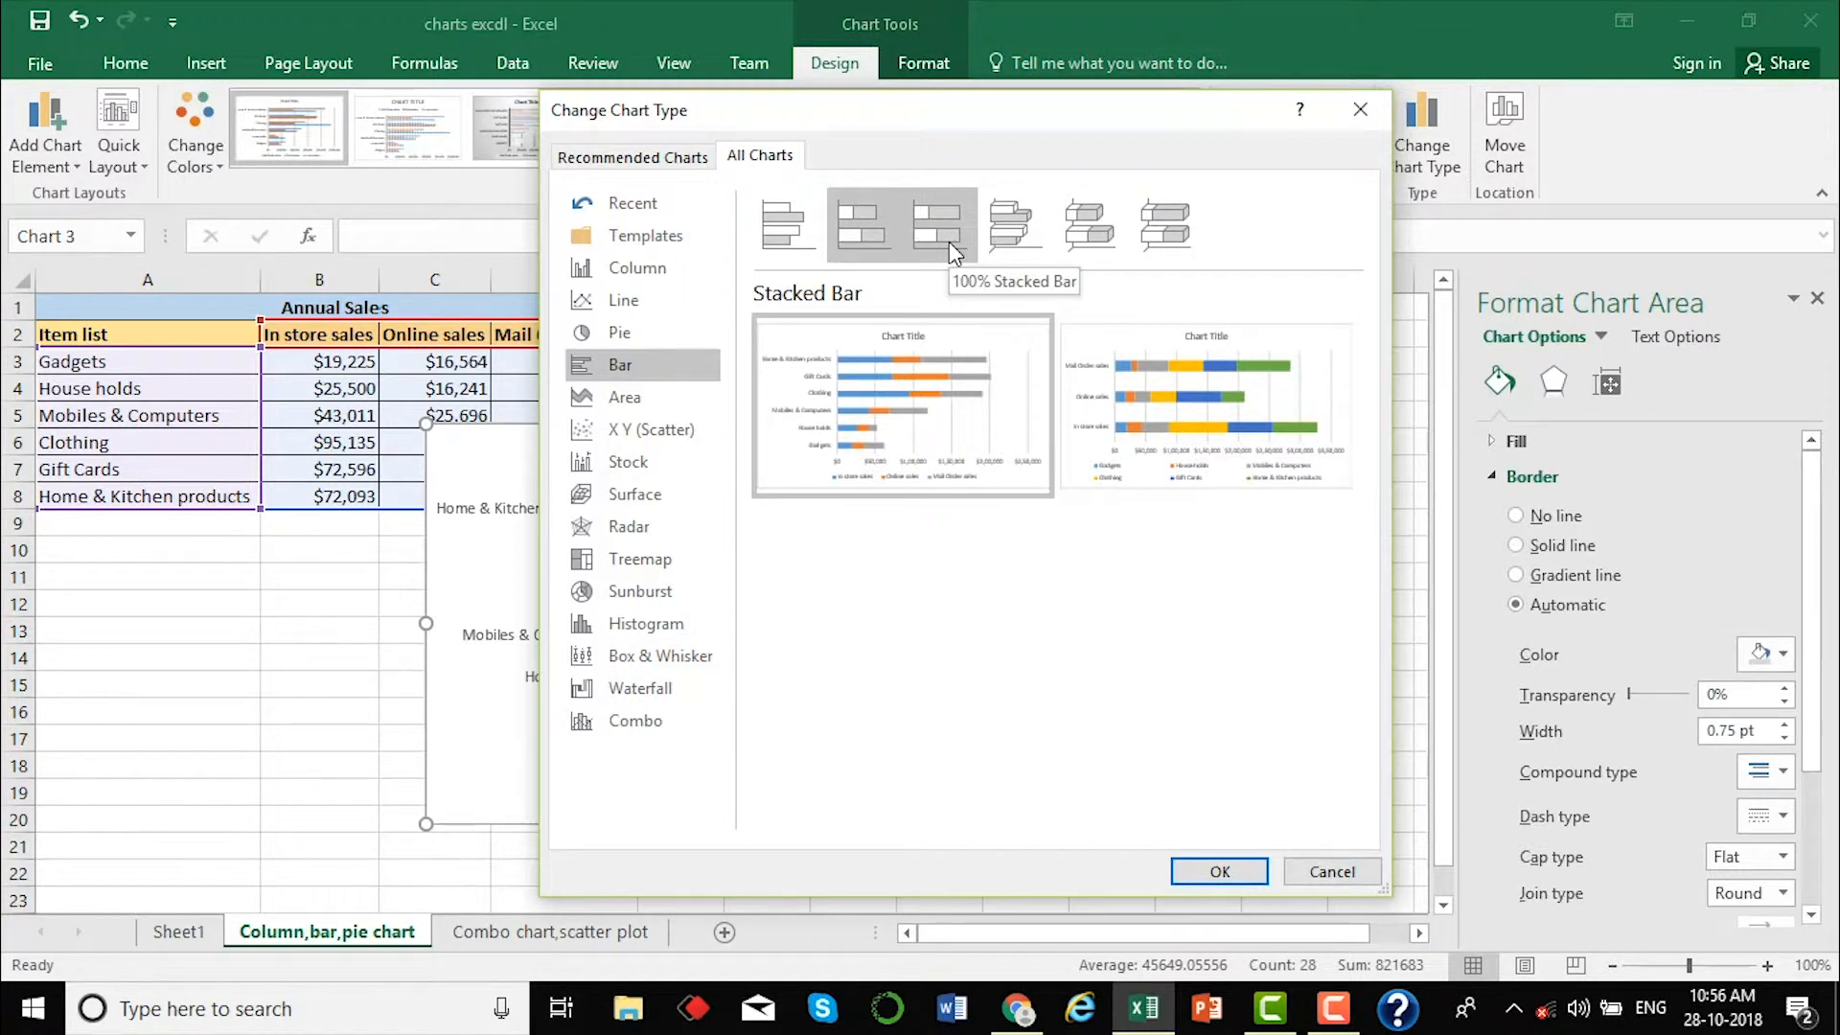
click(1072, 239)
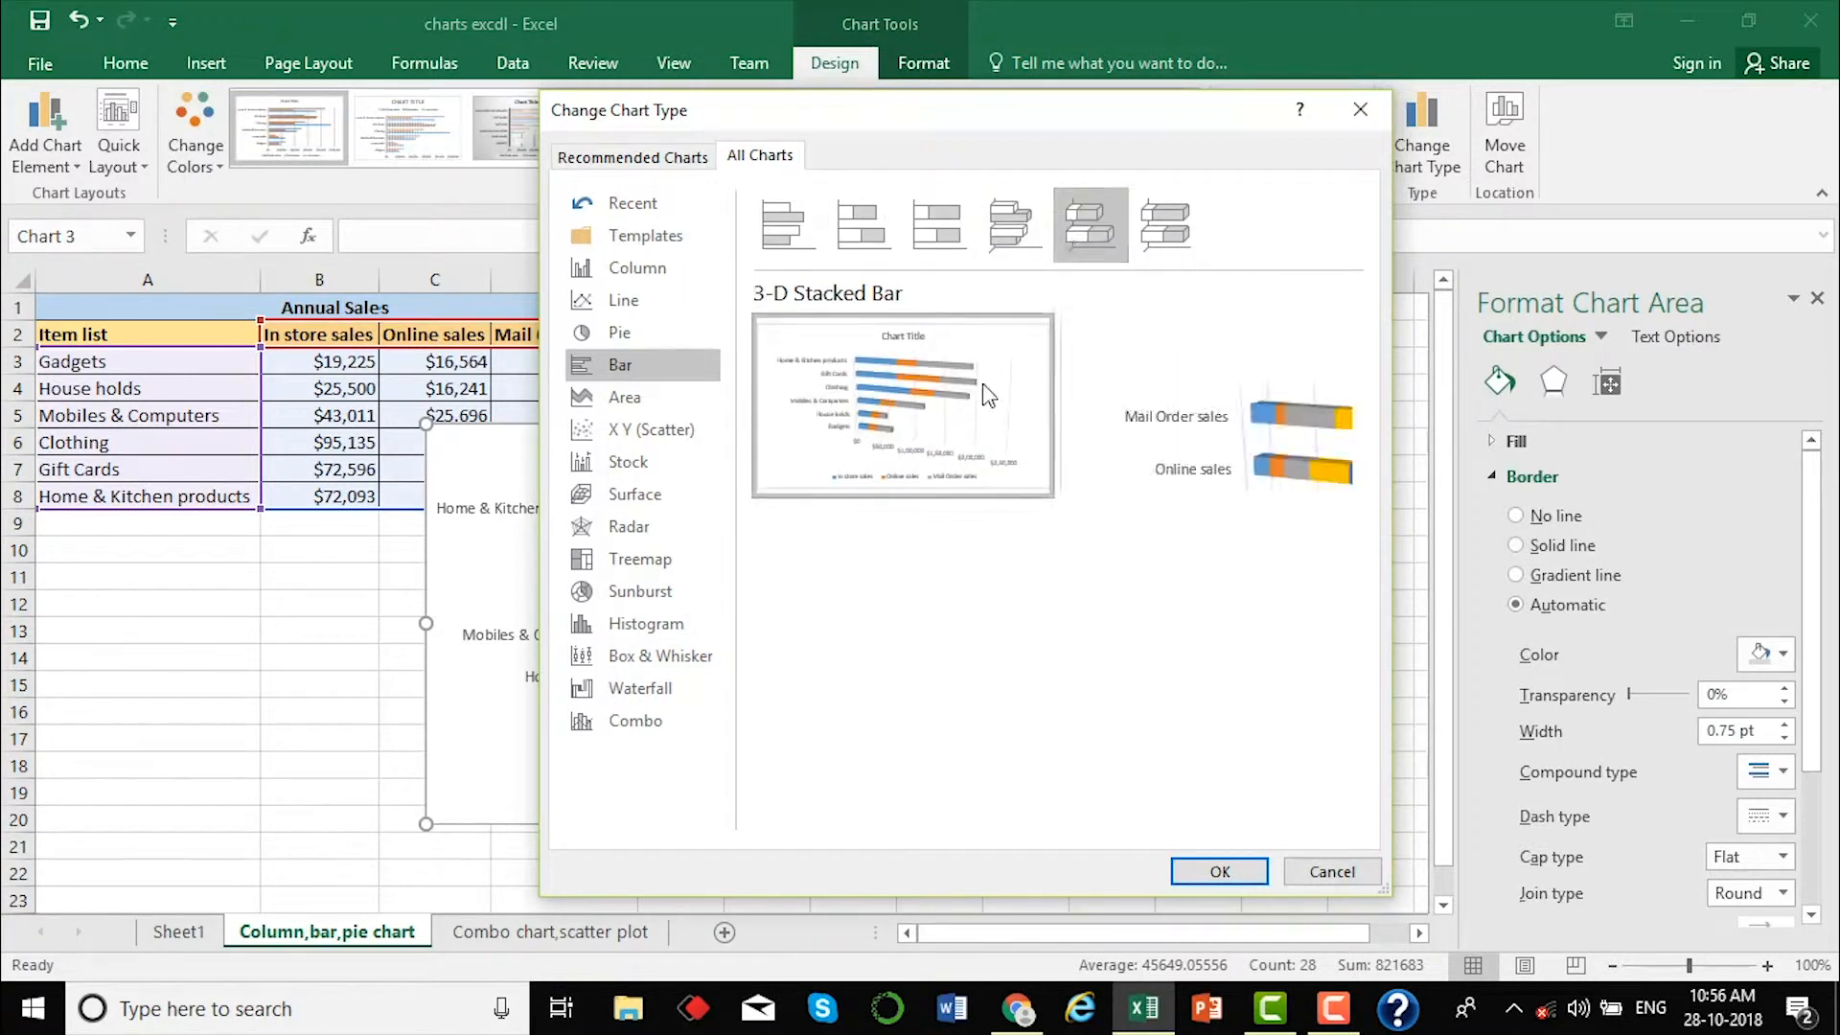
click(1224, 878)
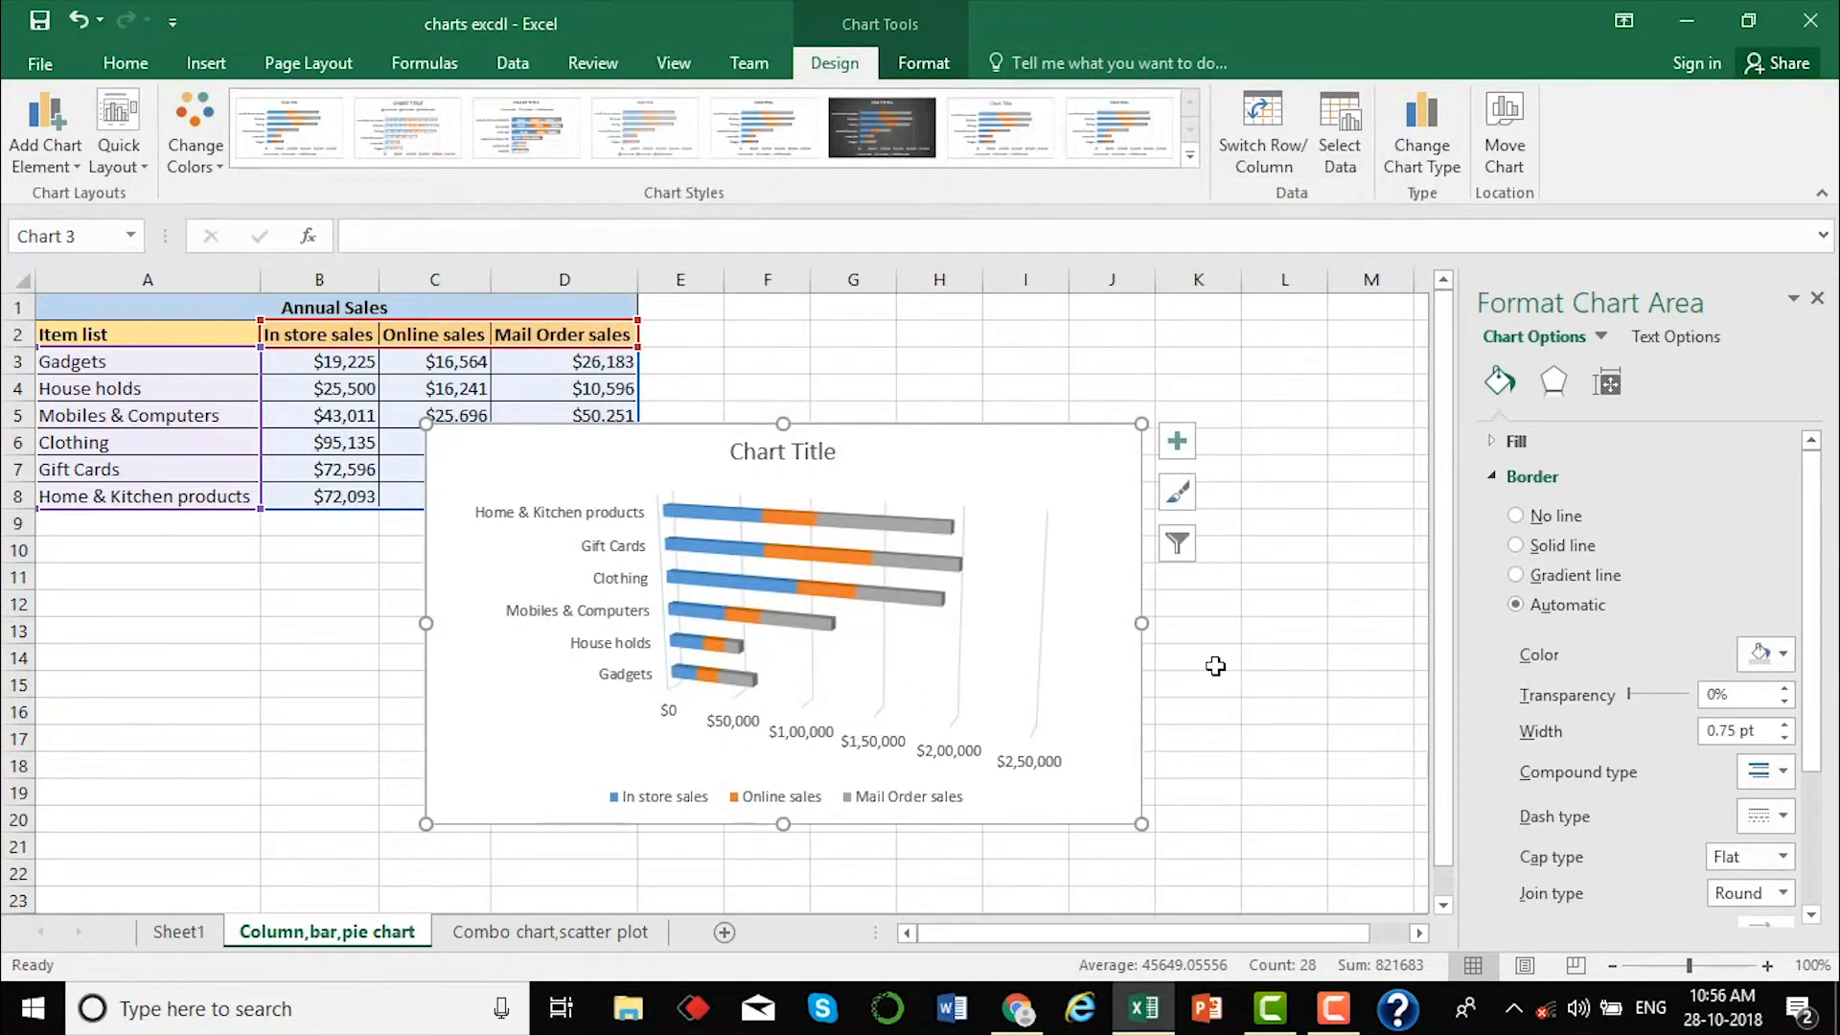
Move the bar chart slightly up and to the right, and apply the eighth chart style, with a bold title on a white background.
drag(959, 477, 1035, 456)
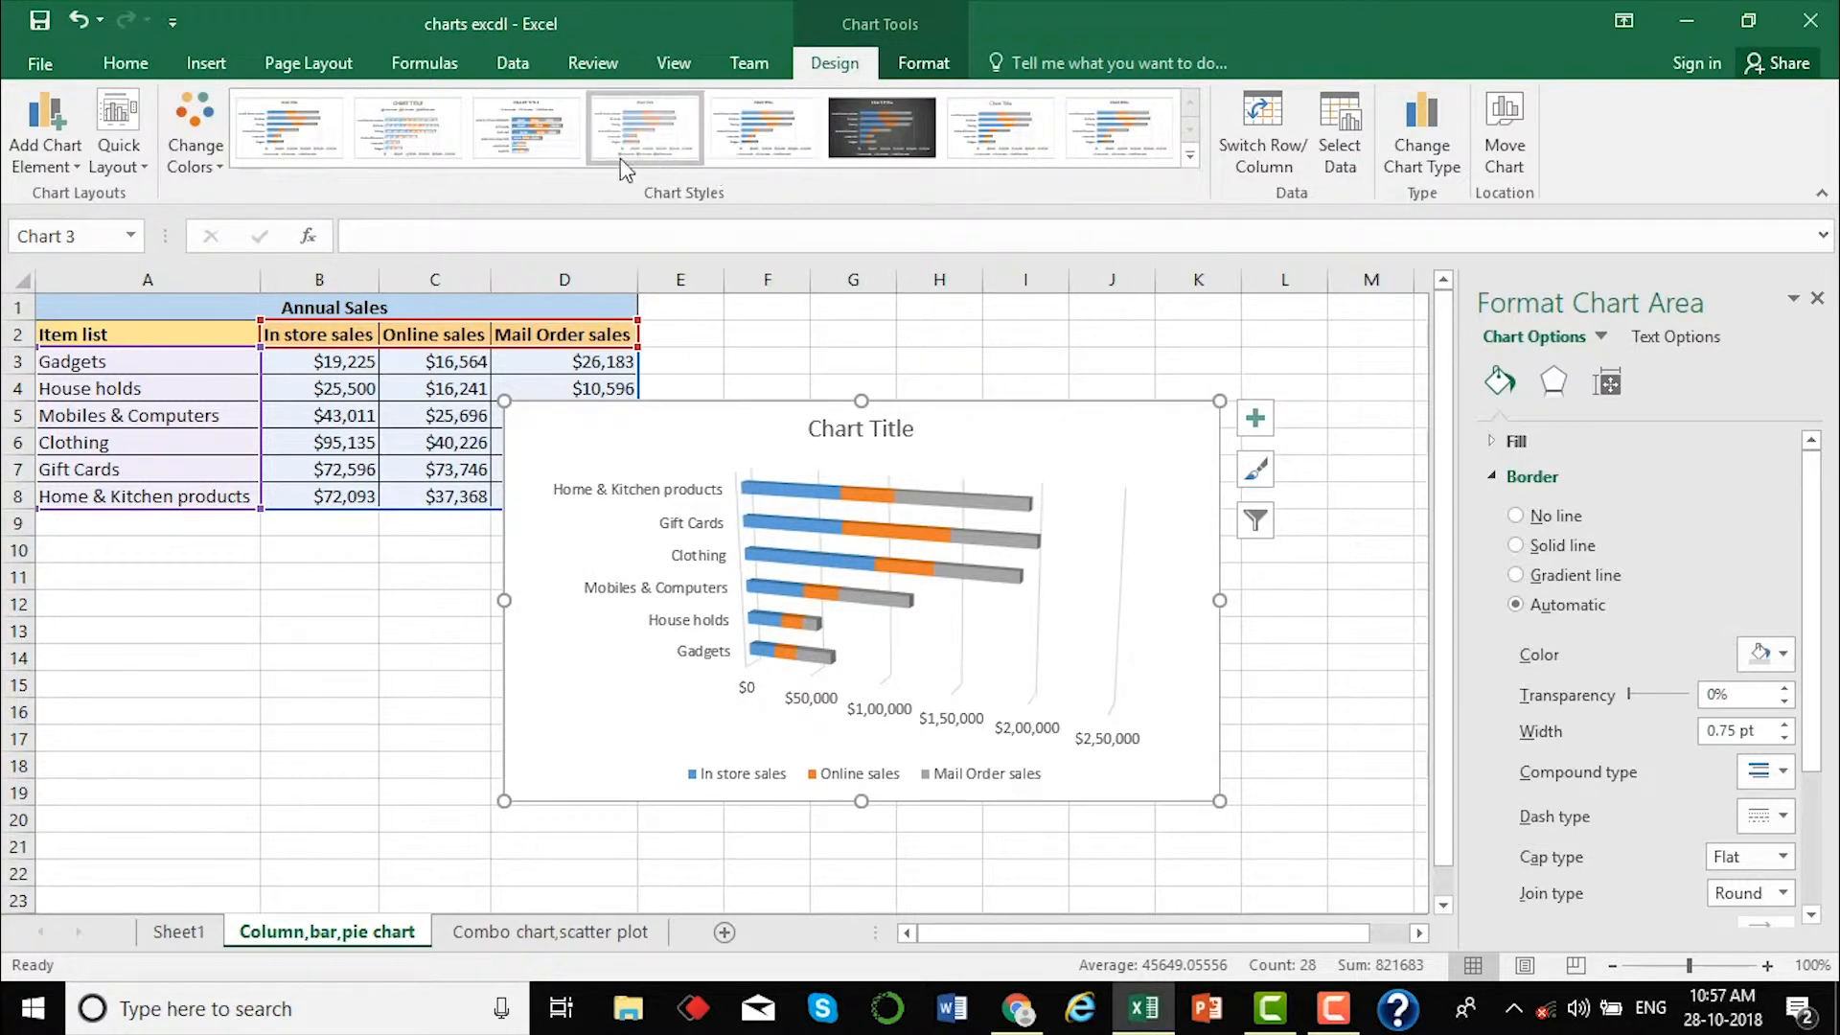
click(779, 132)
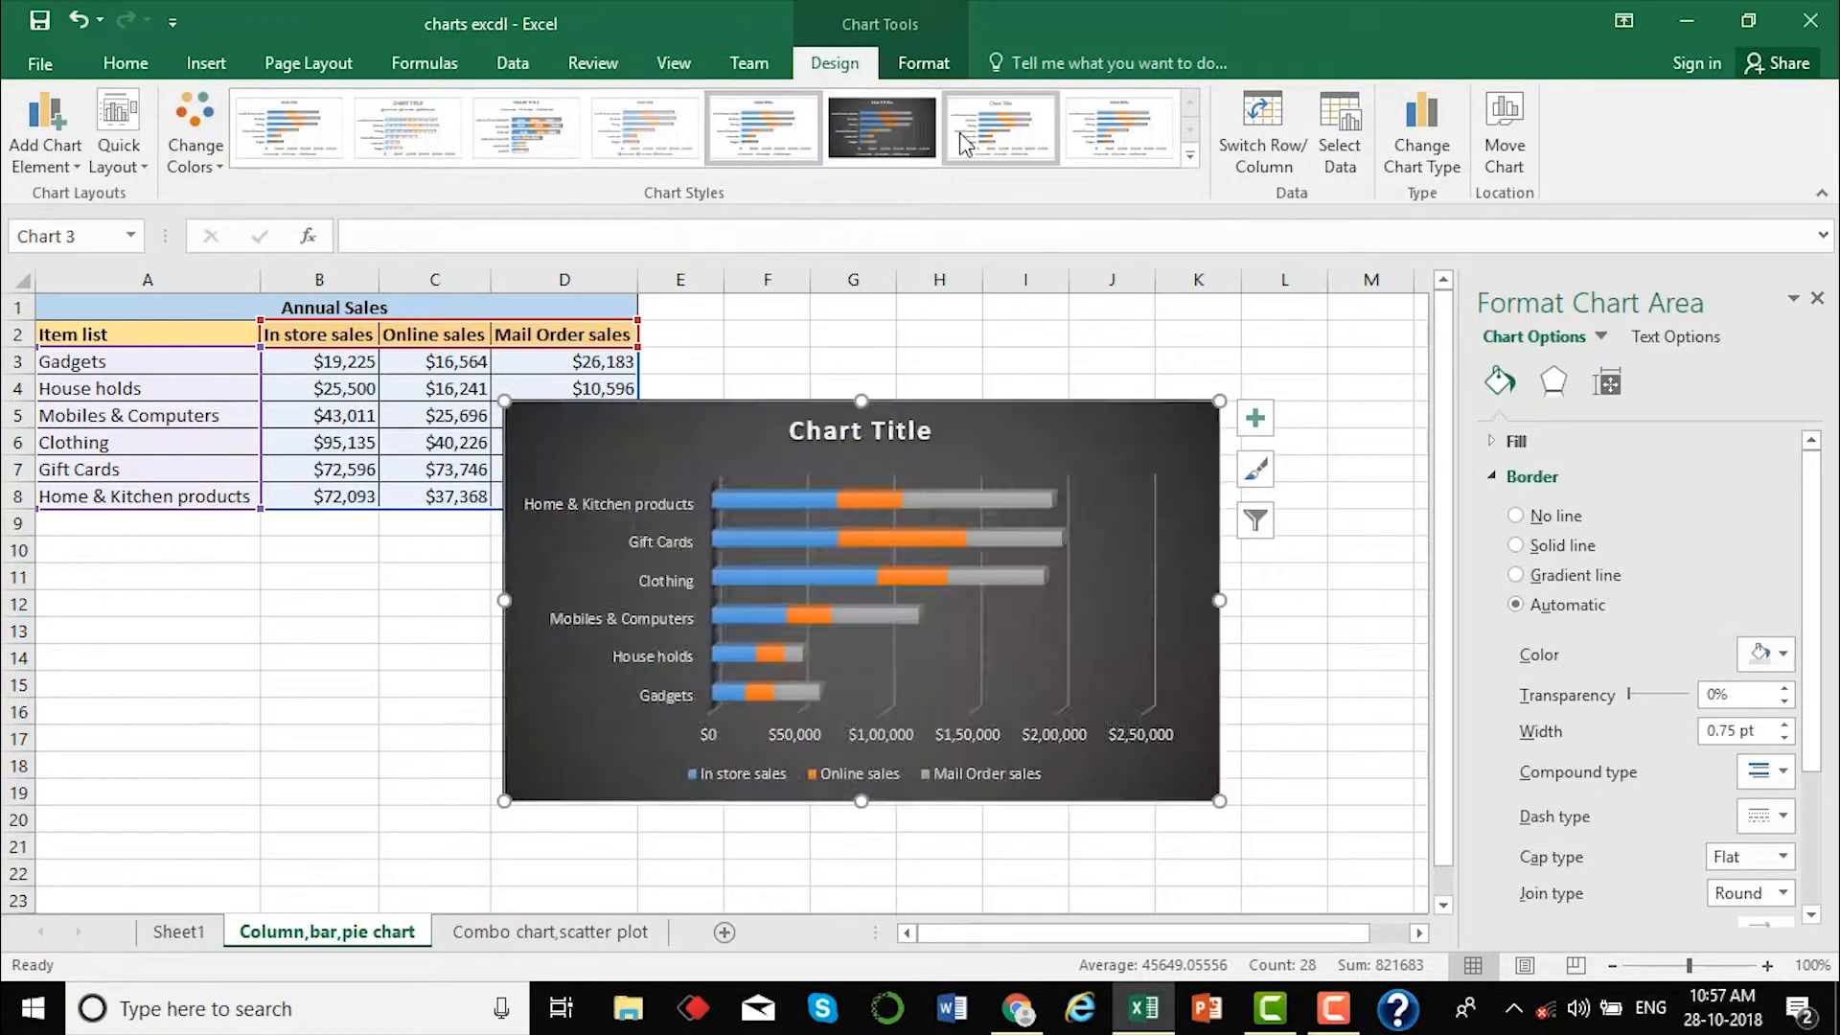
click(1120, 129)
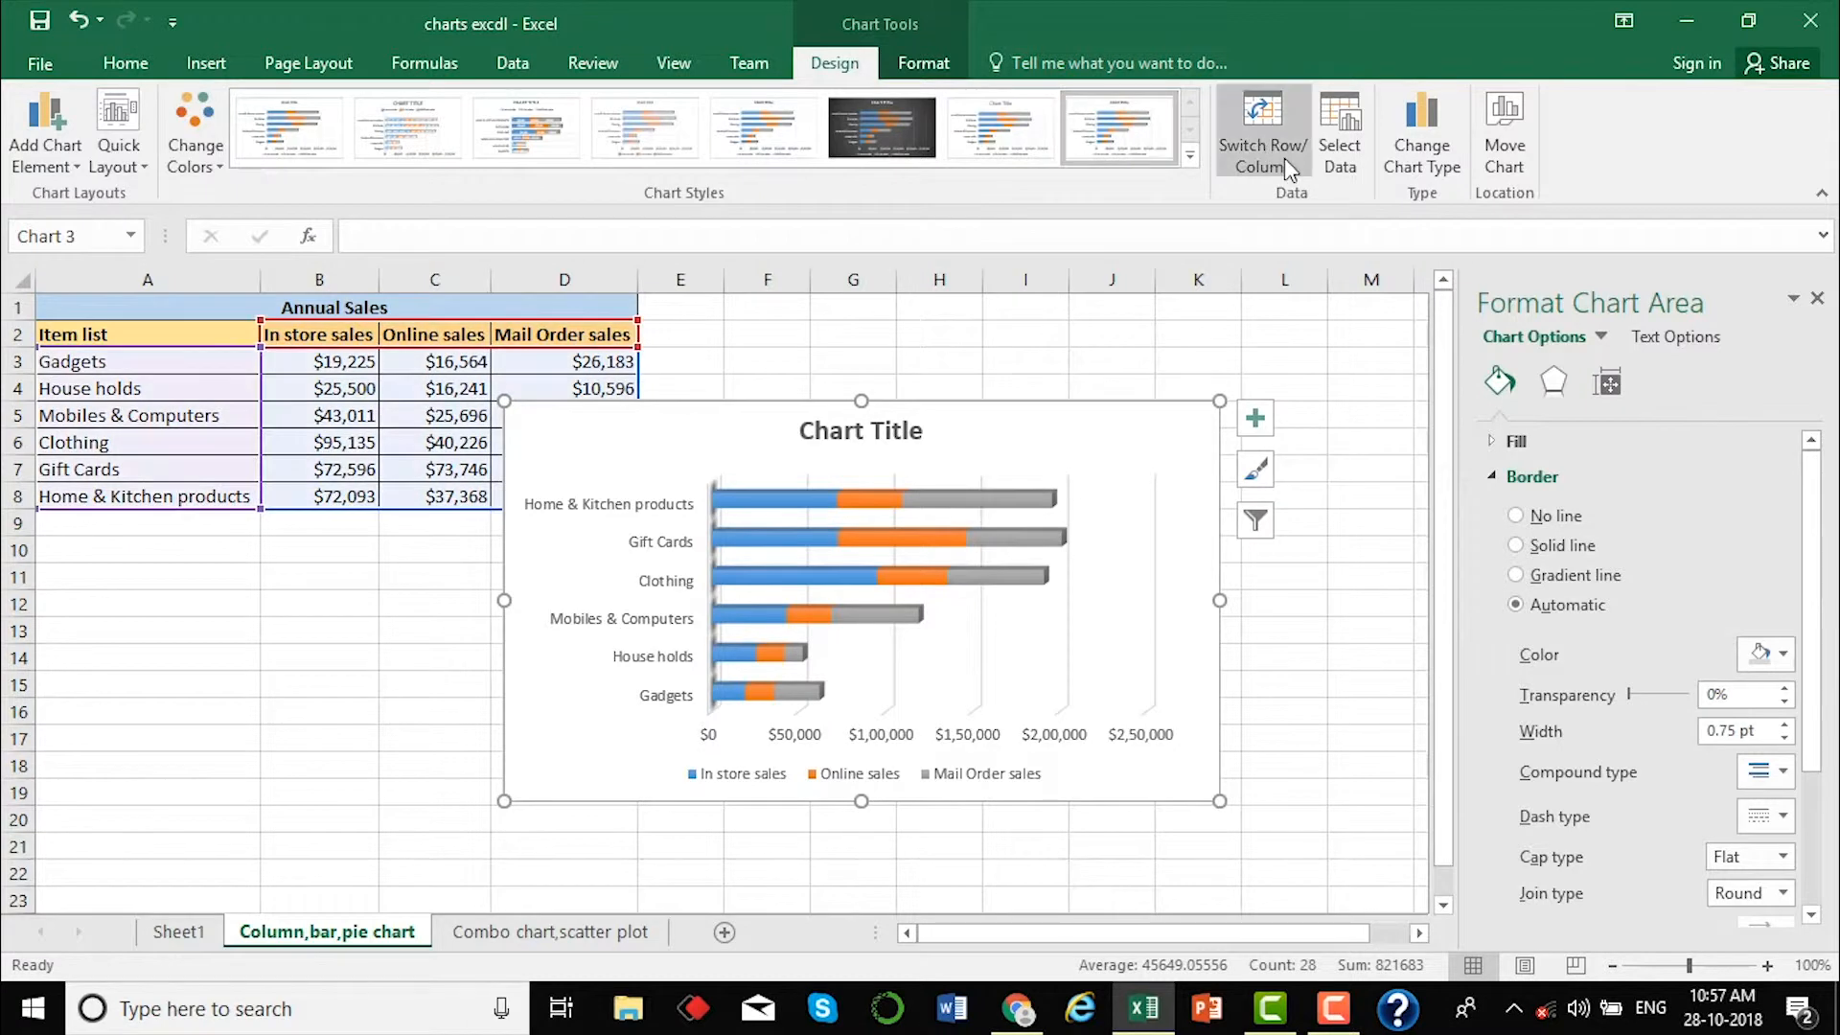
Set the bar chart's data range to A2:D5 on the sheet, covering only Gadgets, House holds and Mobiles & Computers.
click(1359, 144)
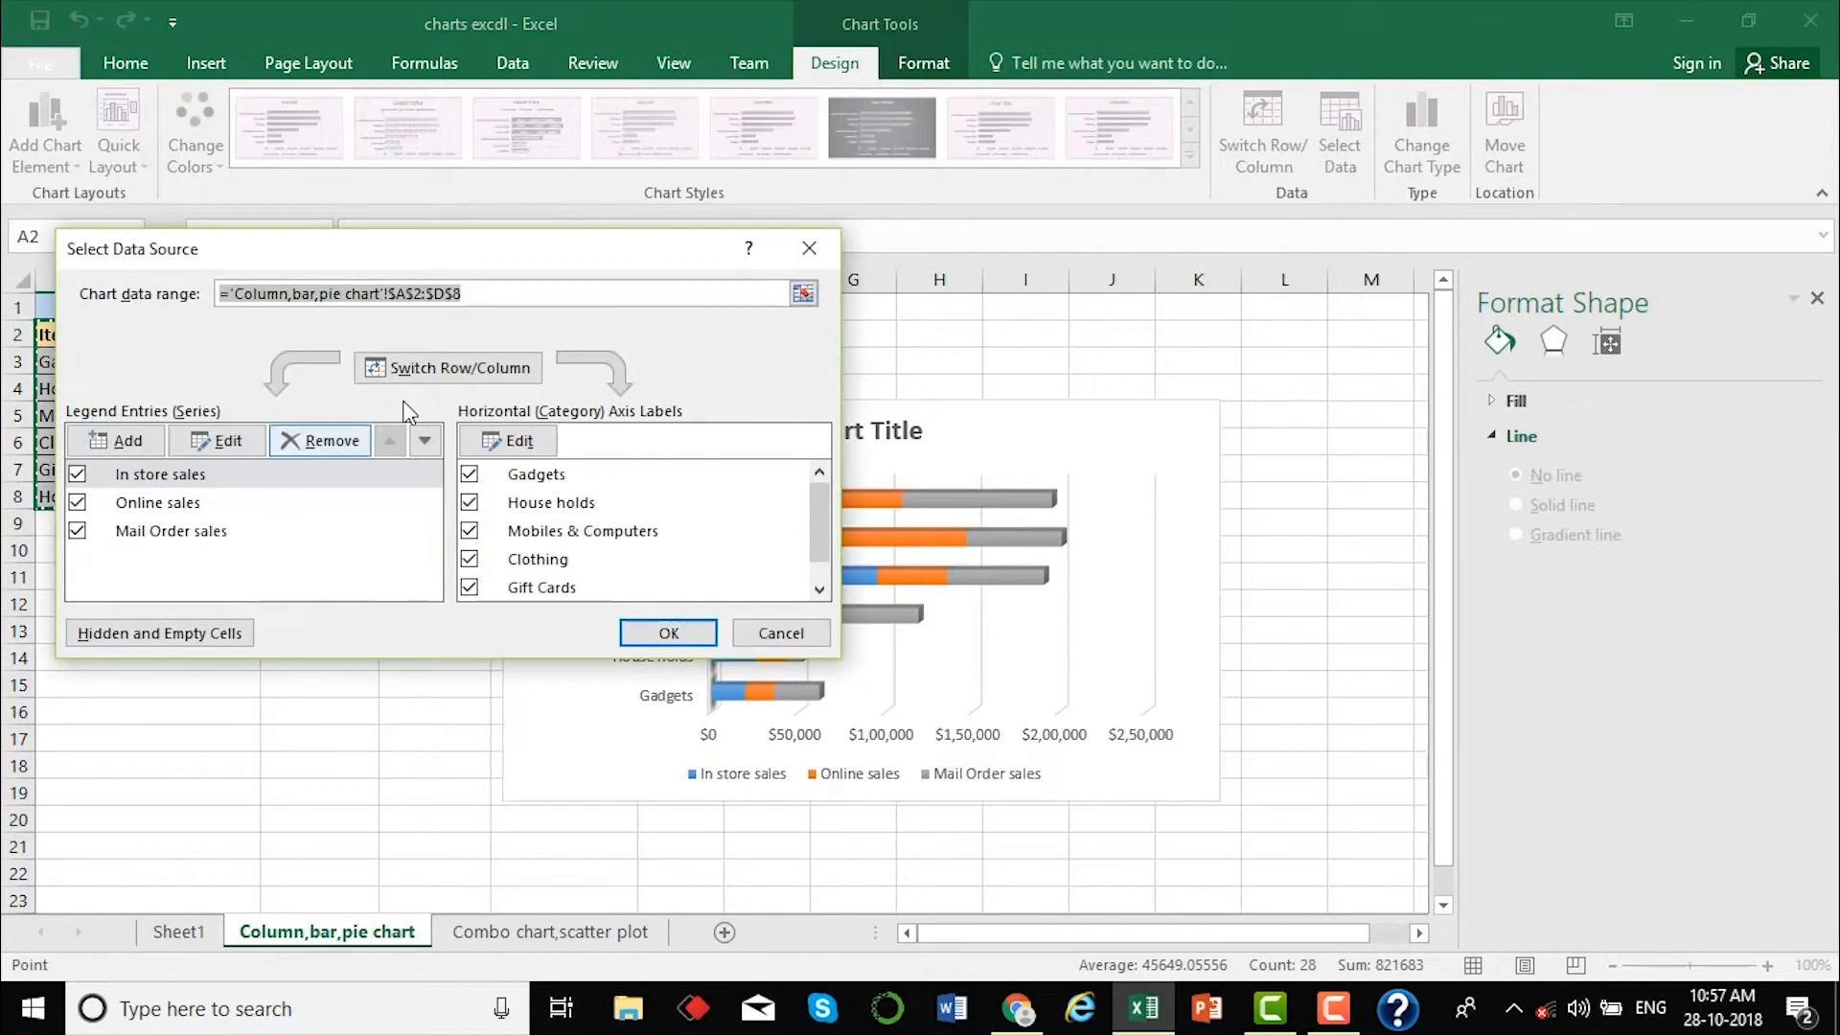
drag(484, 263, 868, 376)
key(BackSpace)
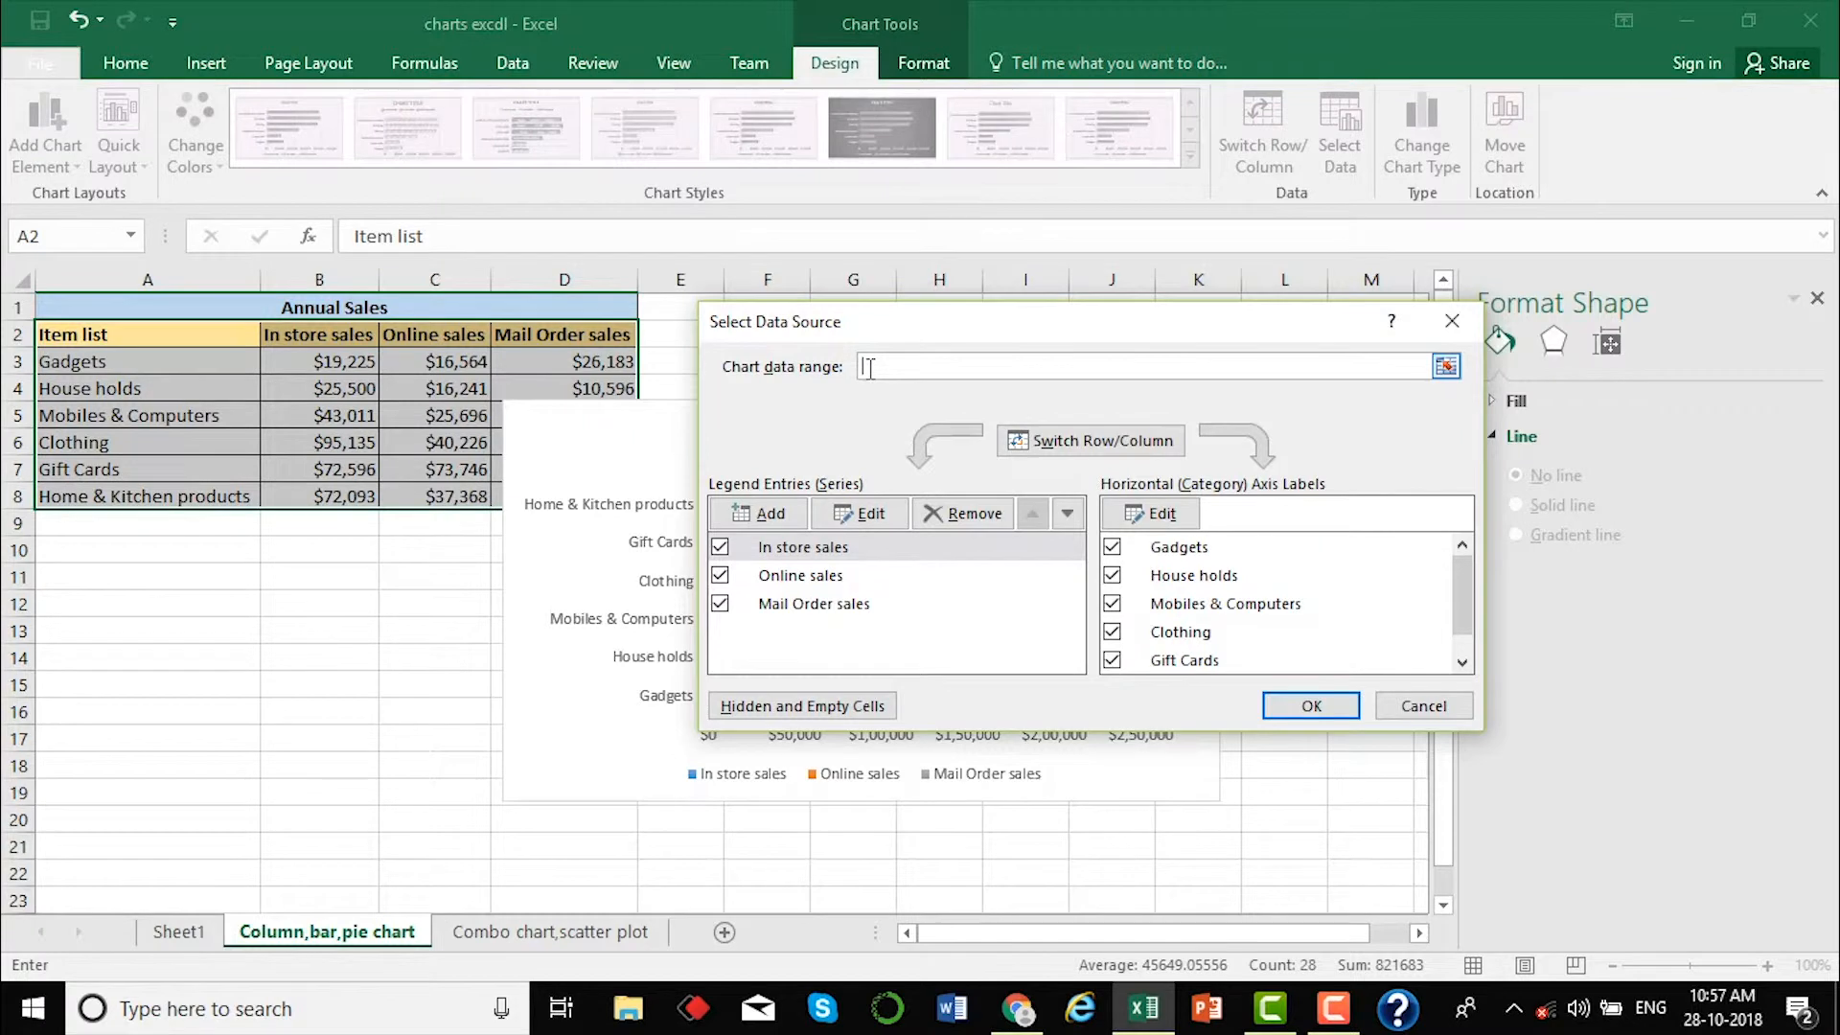
drag(160, 328, 607, 423)
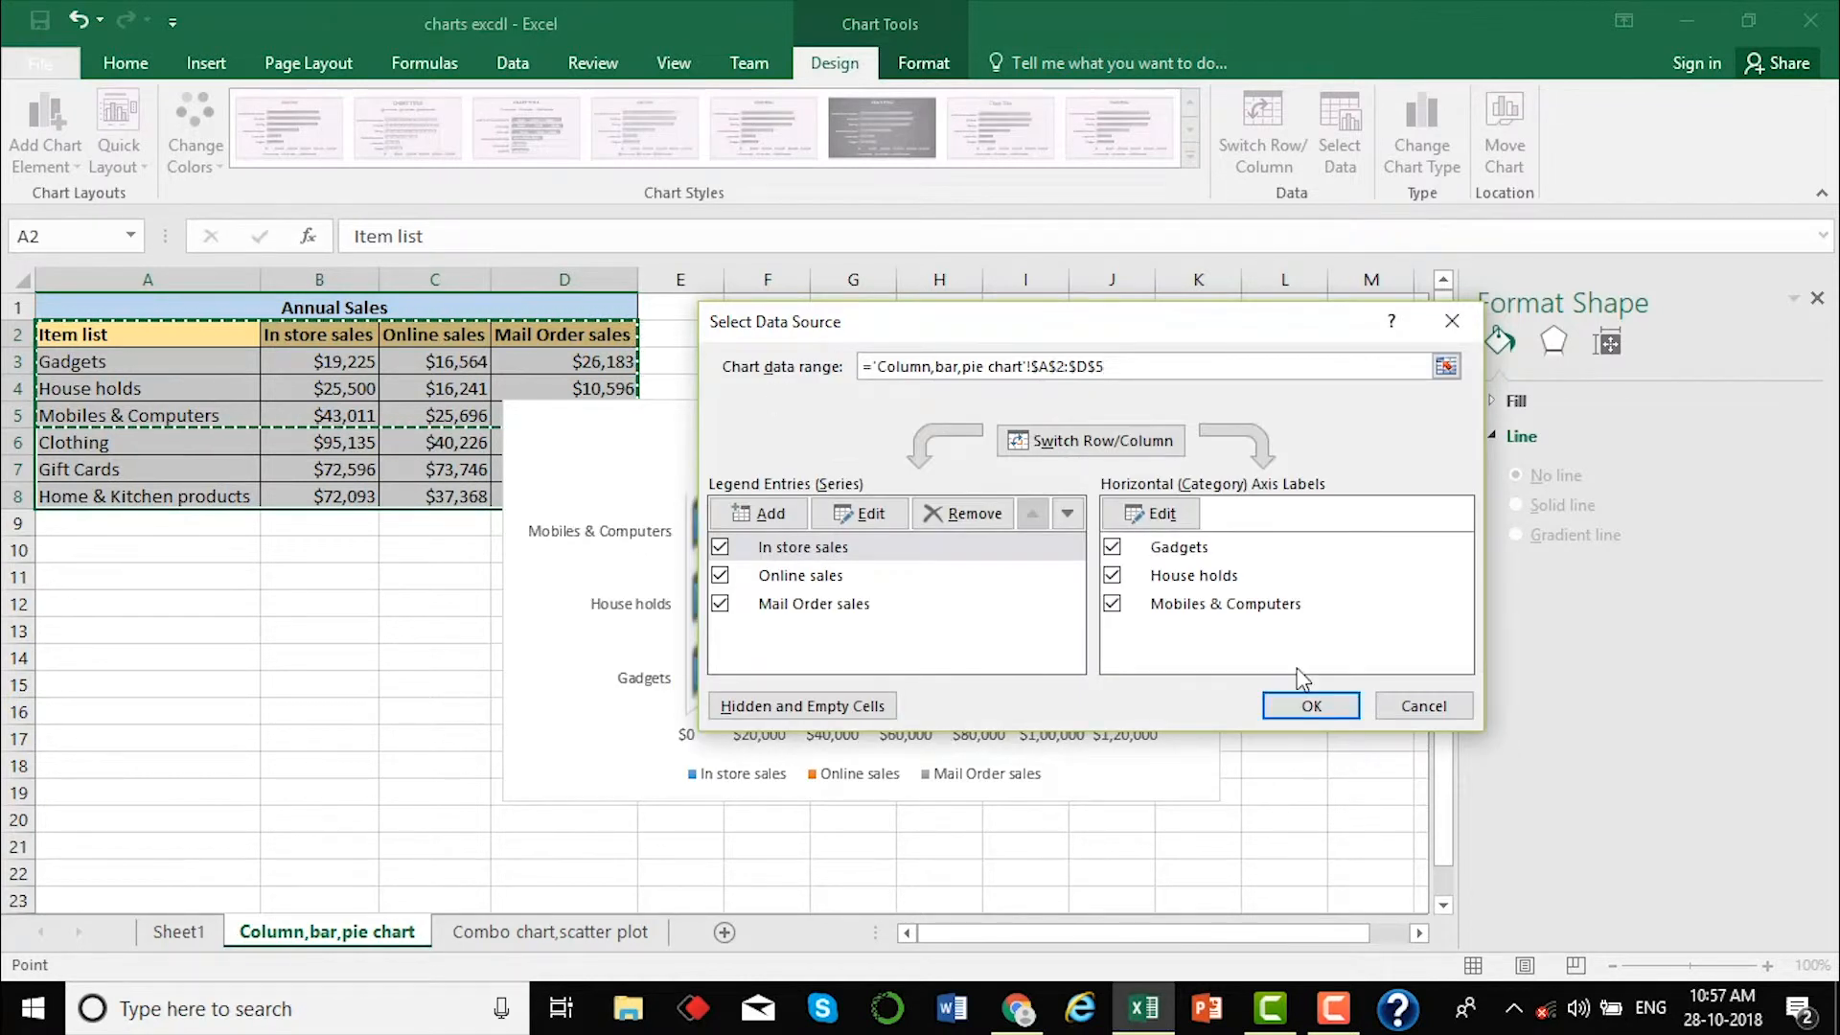
click(1296, 707)
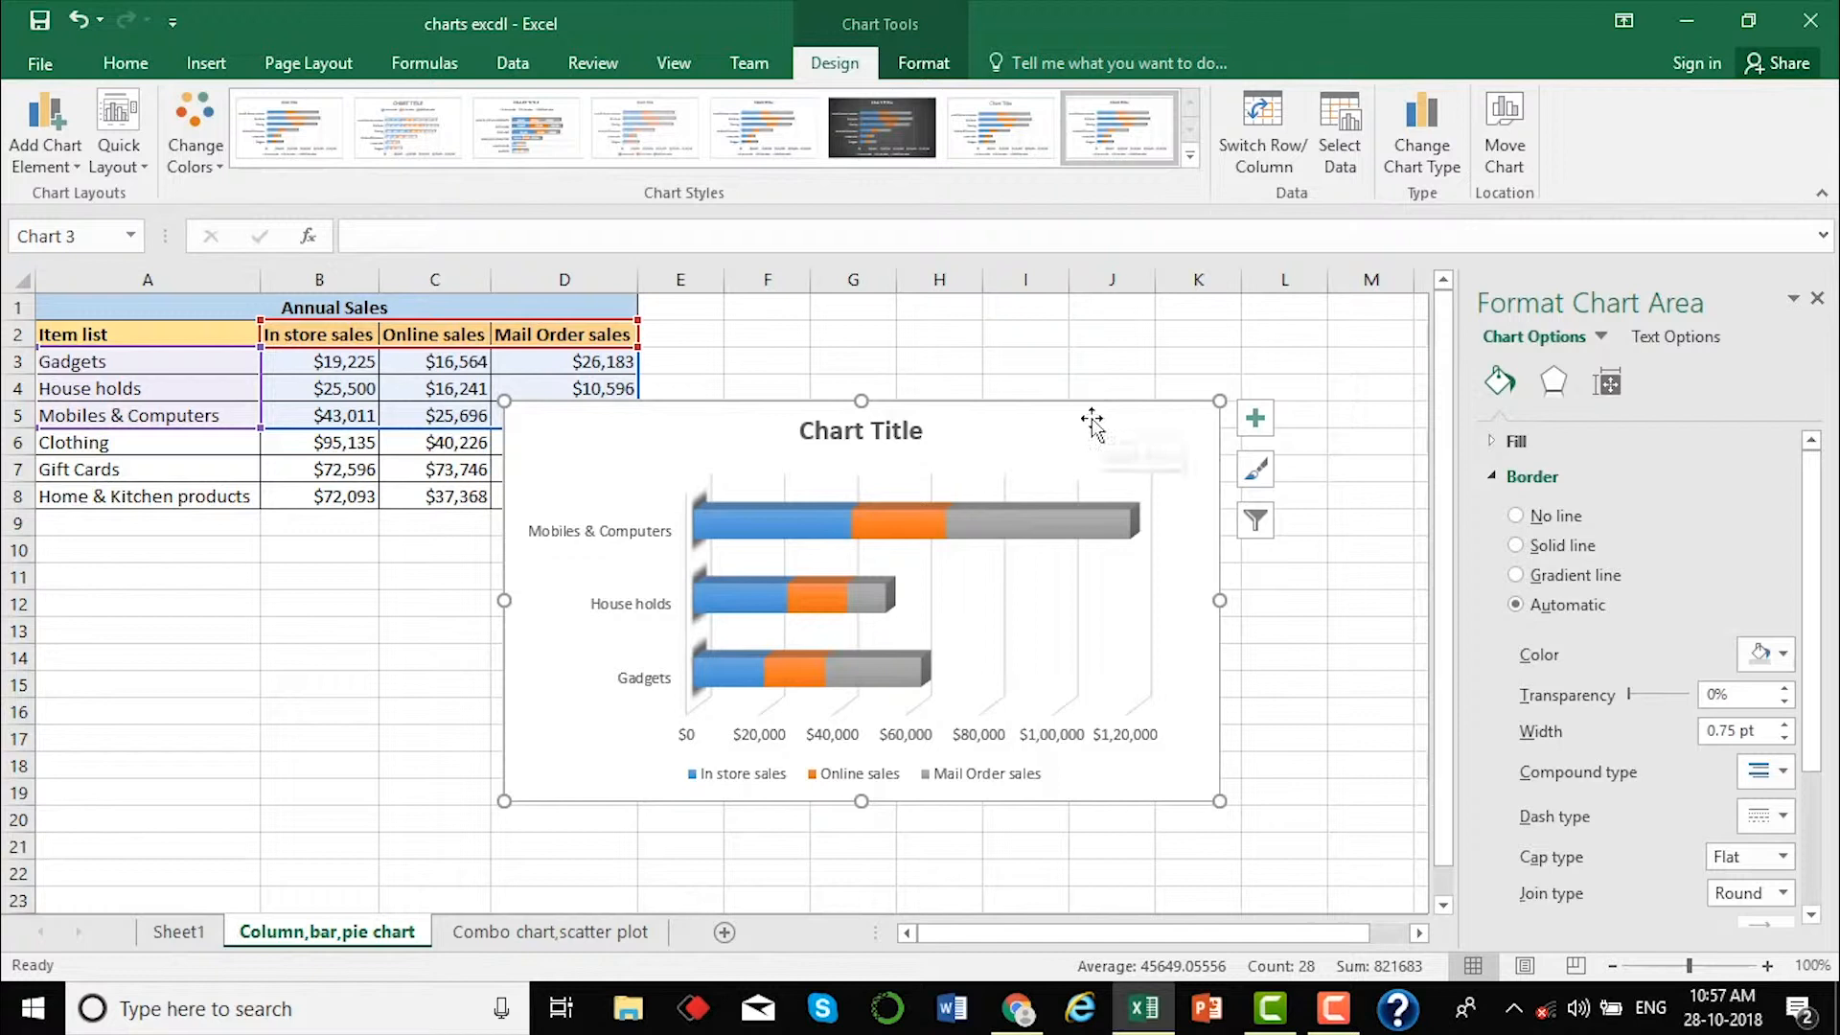
Exclude the In store sales series and the House holds and Mobiles & Computers categories from the bar chart's data source.
click(1344, 170)
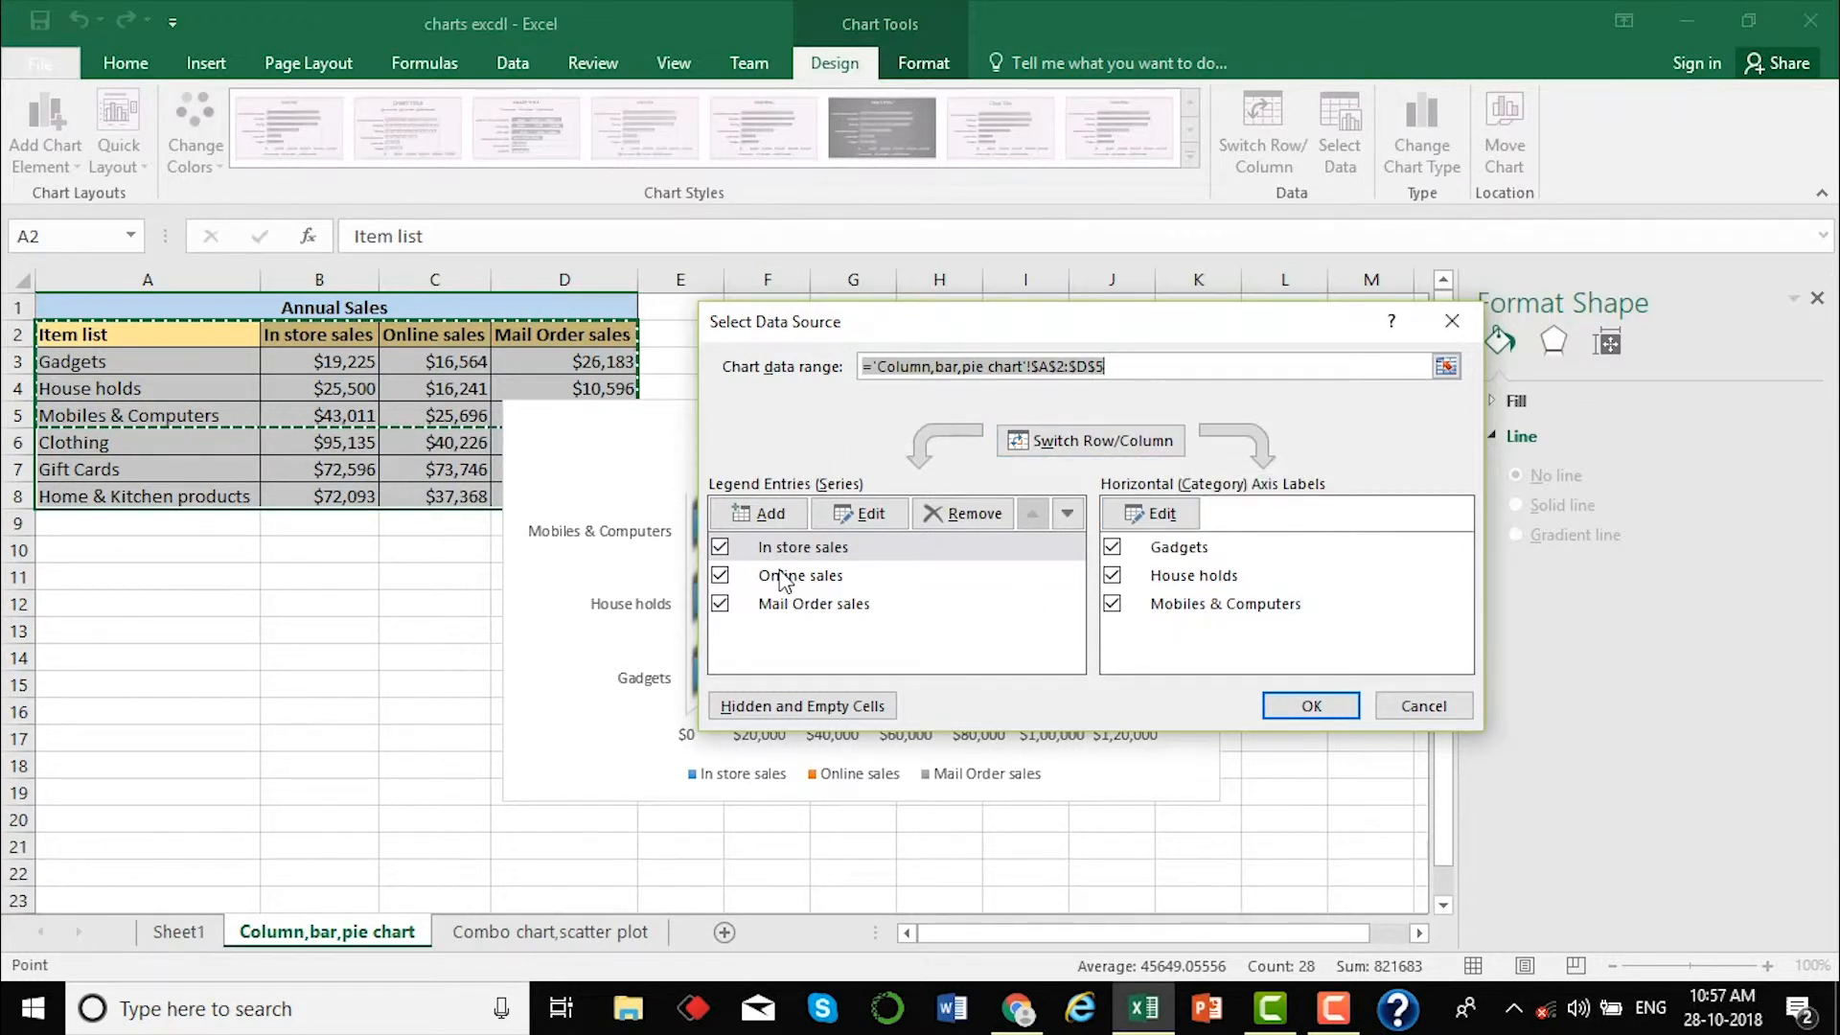
click(720, 548)
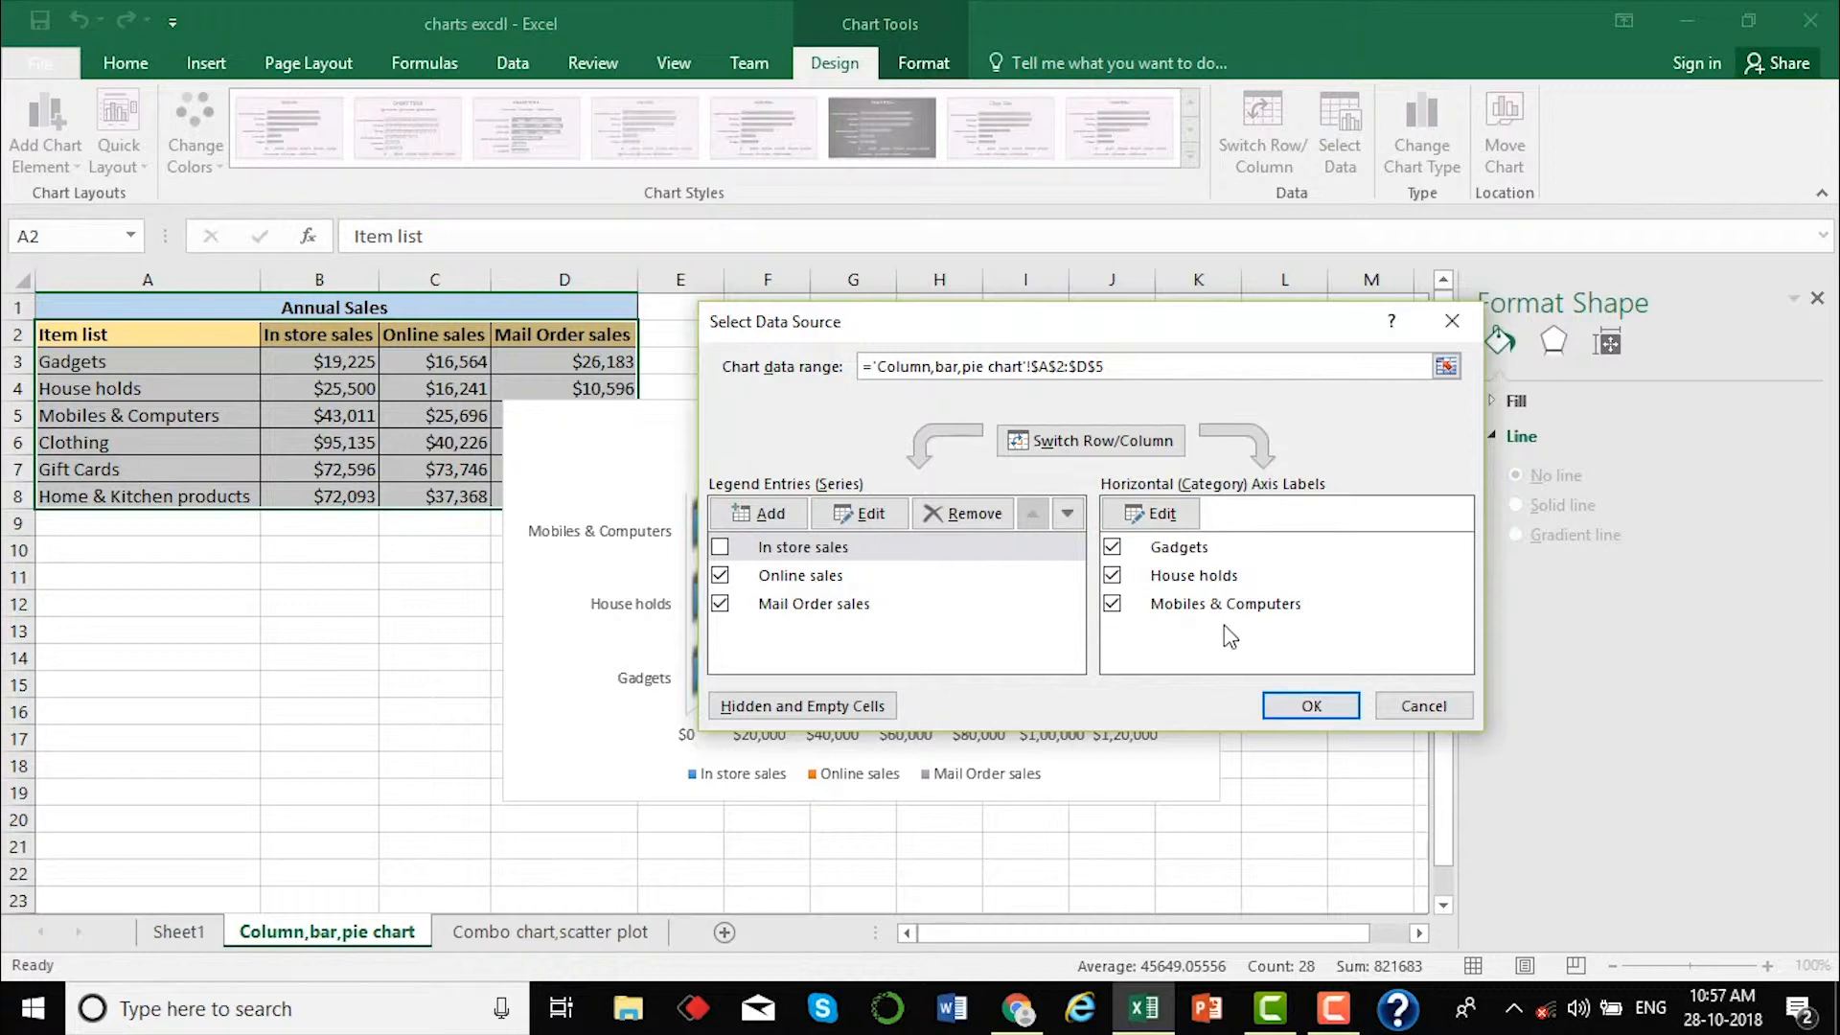
click(1113, 576)
click(1109, 605)
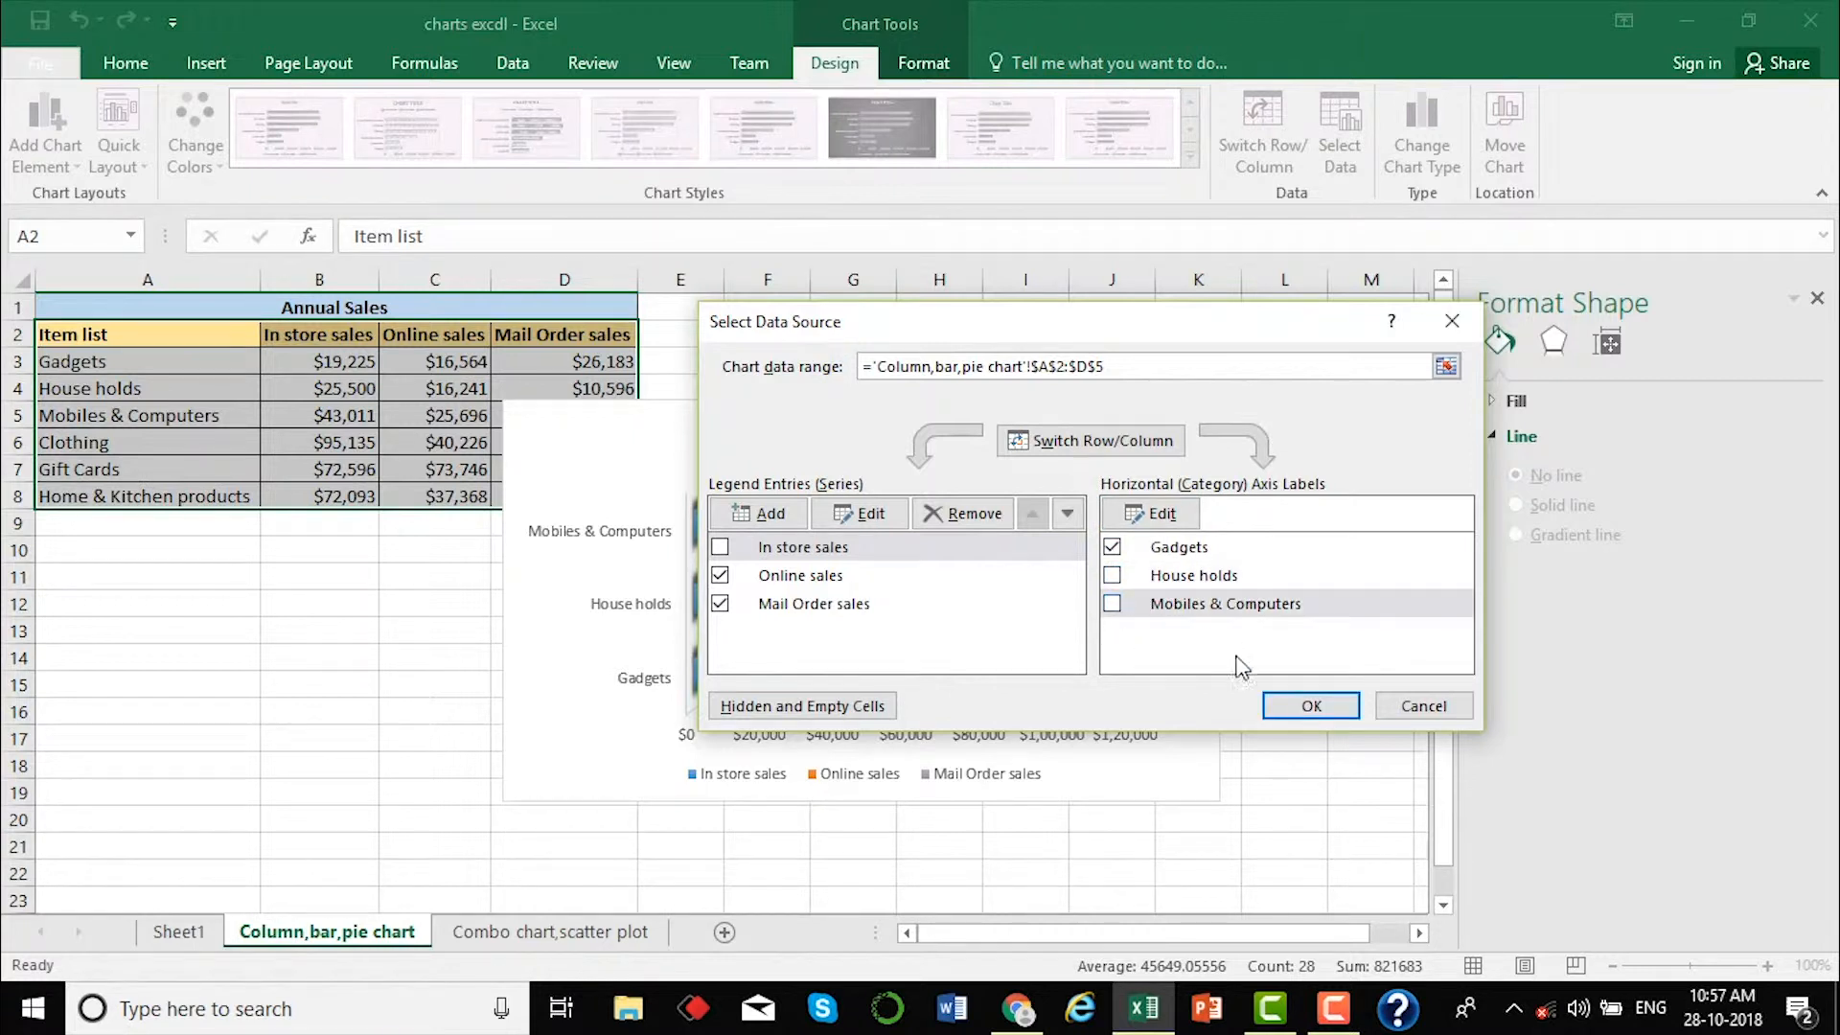
click(1288, 705)
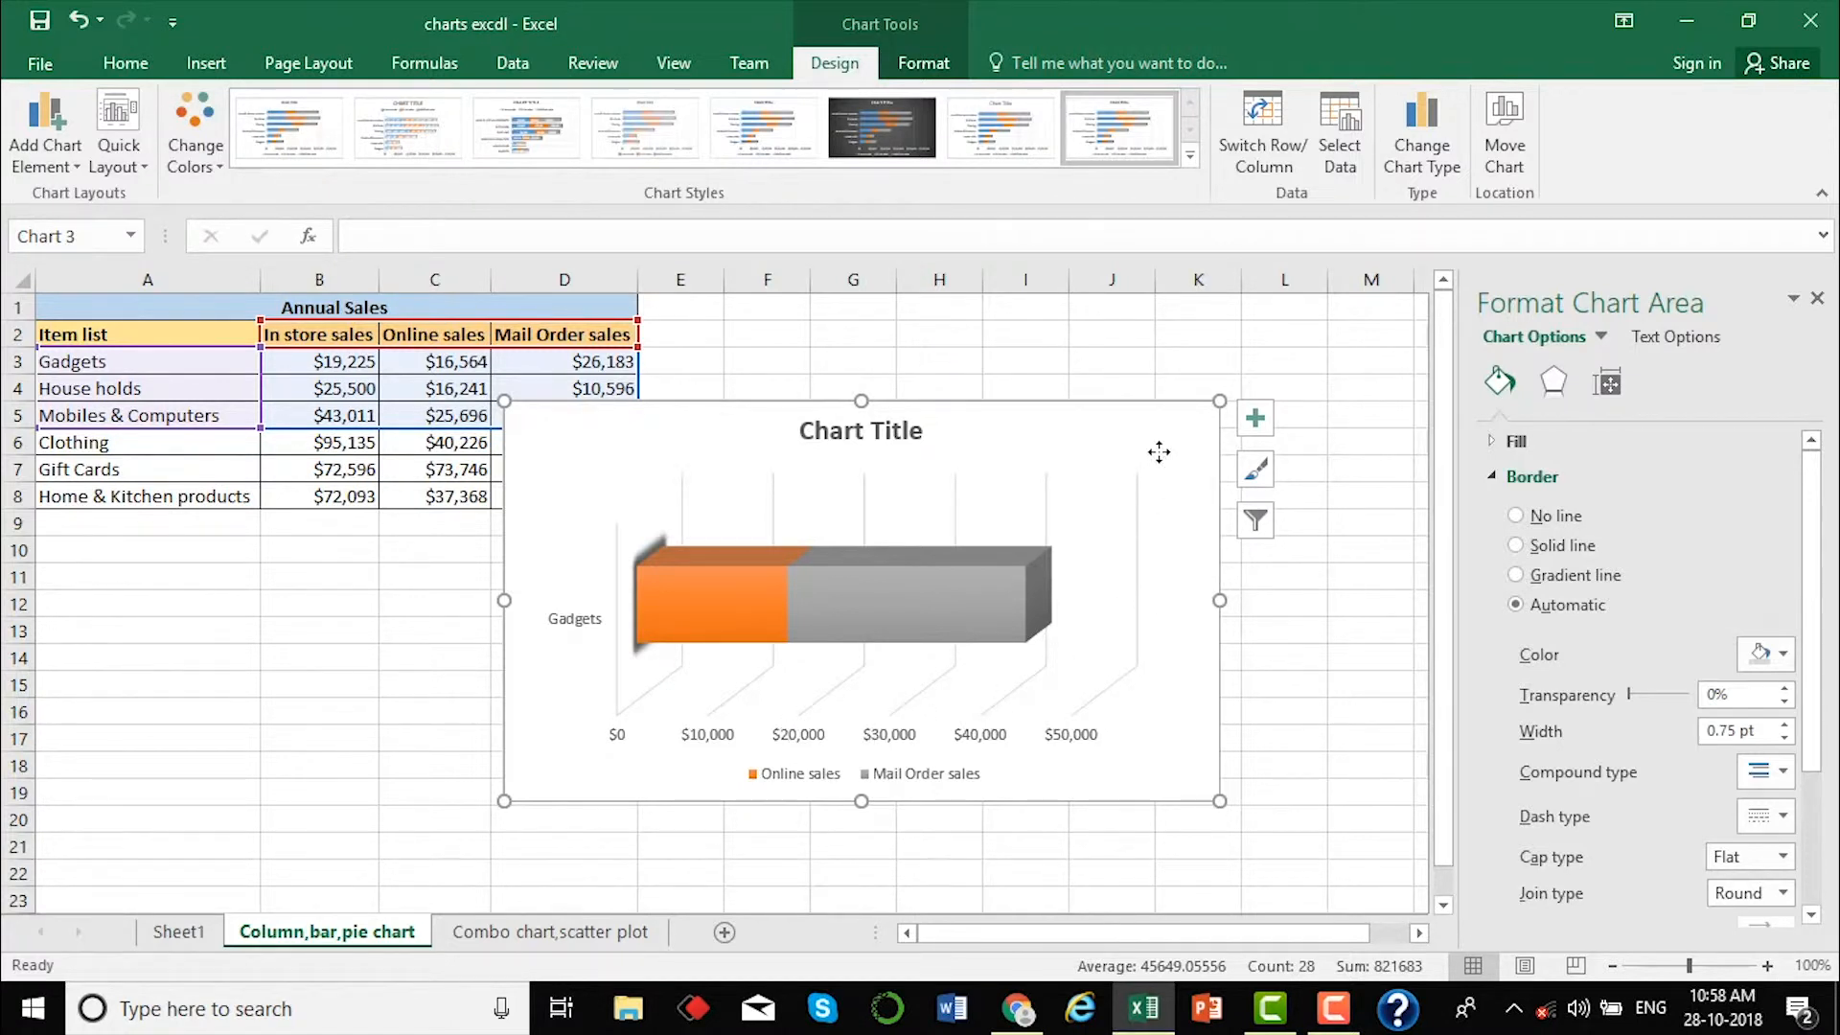
Delete the 3-D stacked bar chart from the sheet.
key(Delete)
click(971, 626)
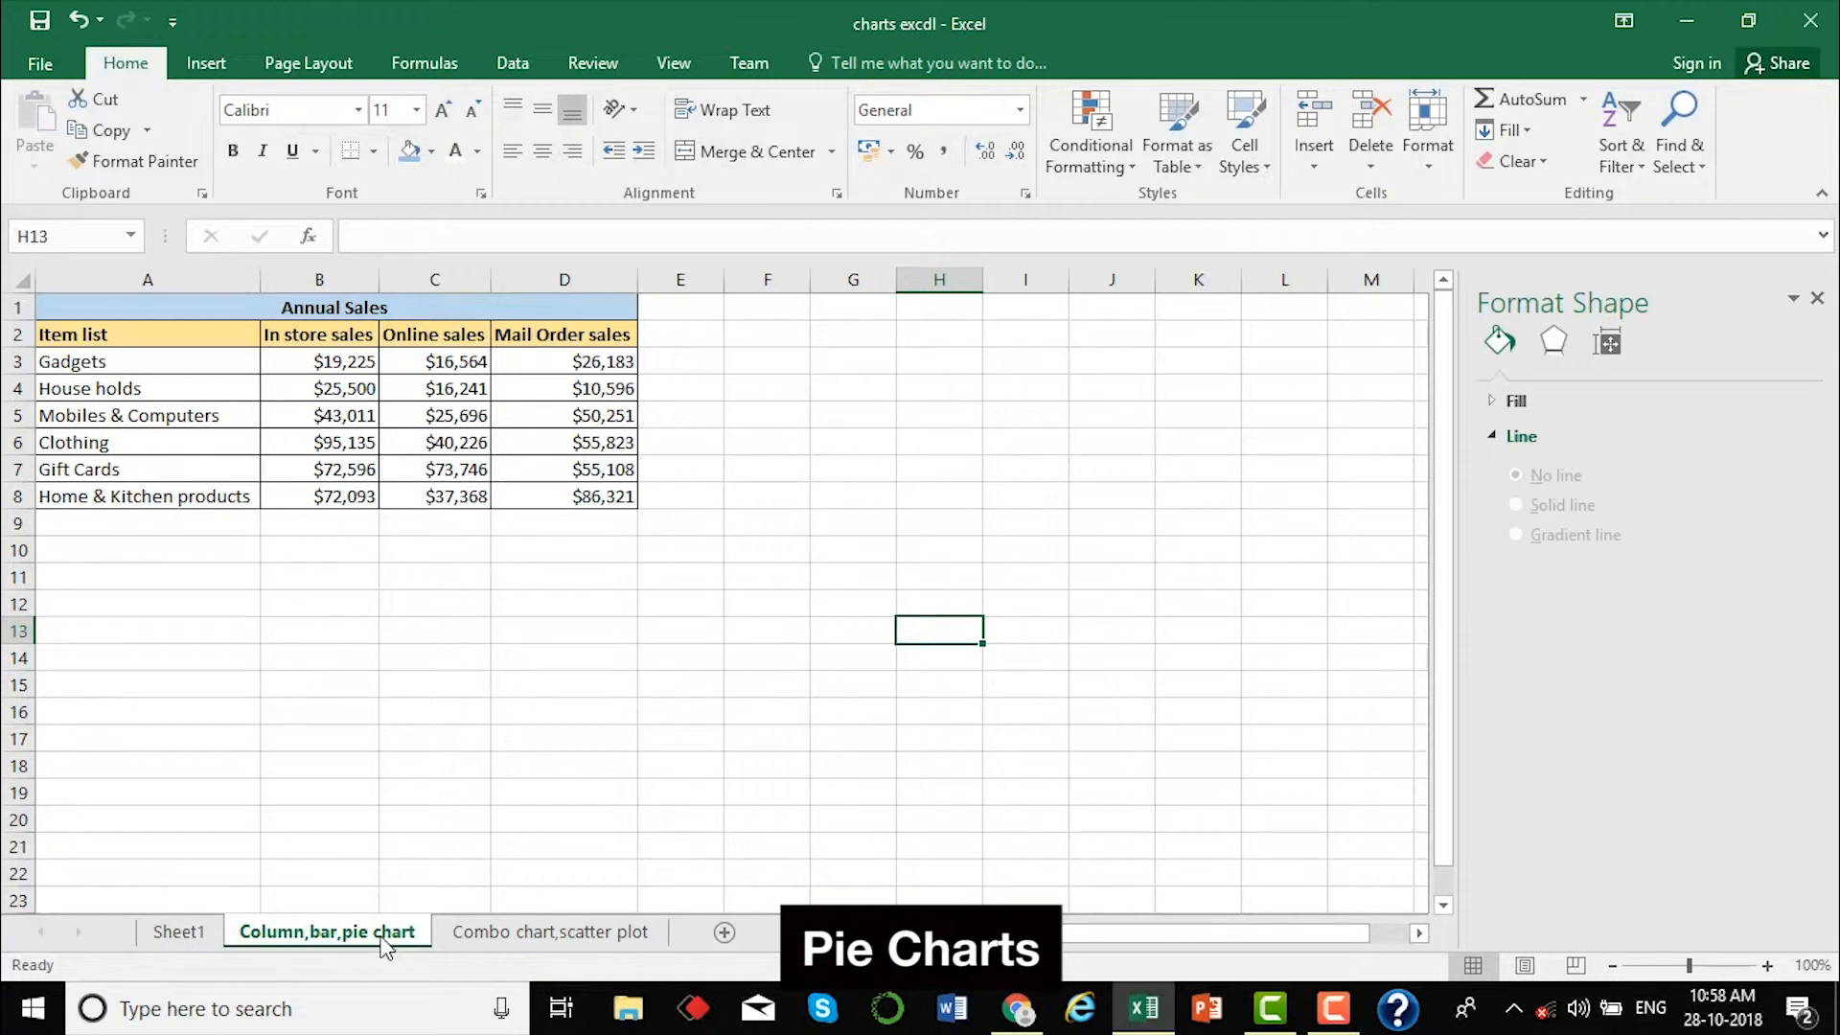
click(370, 731)
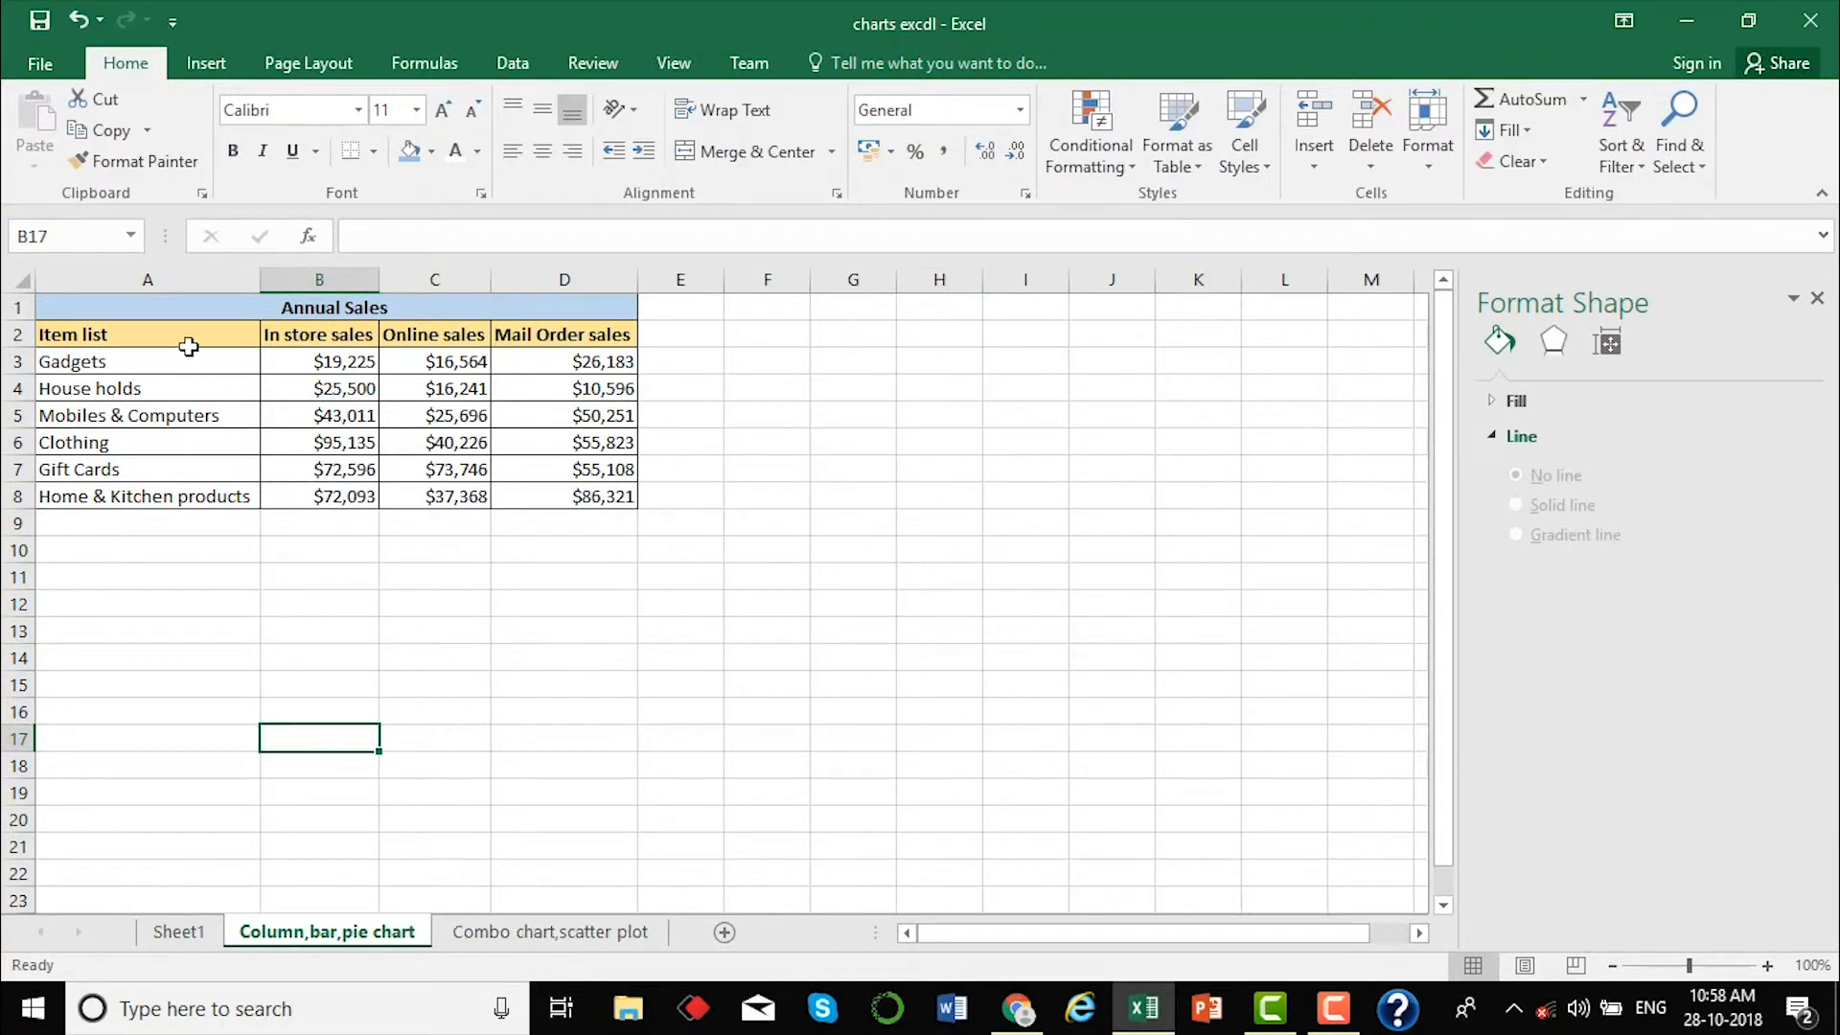
drag(203, 340, 209, 497)
drag(317, 335, 357, 537)
click(500, 585)
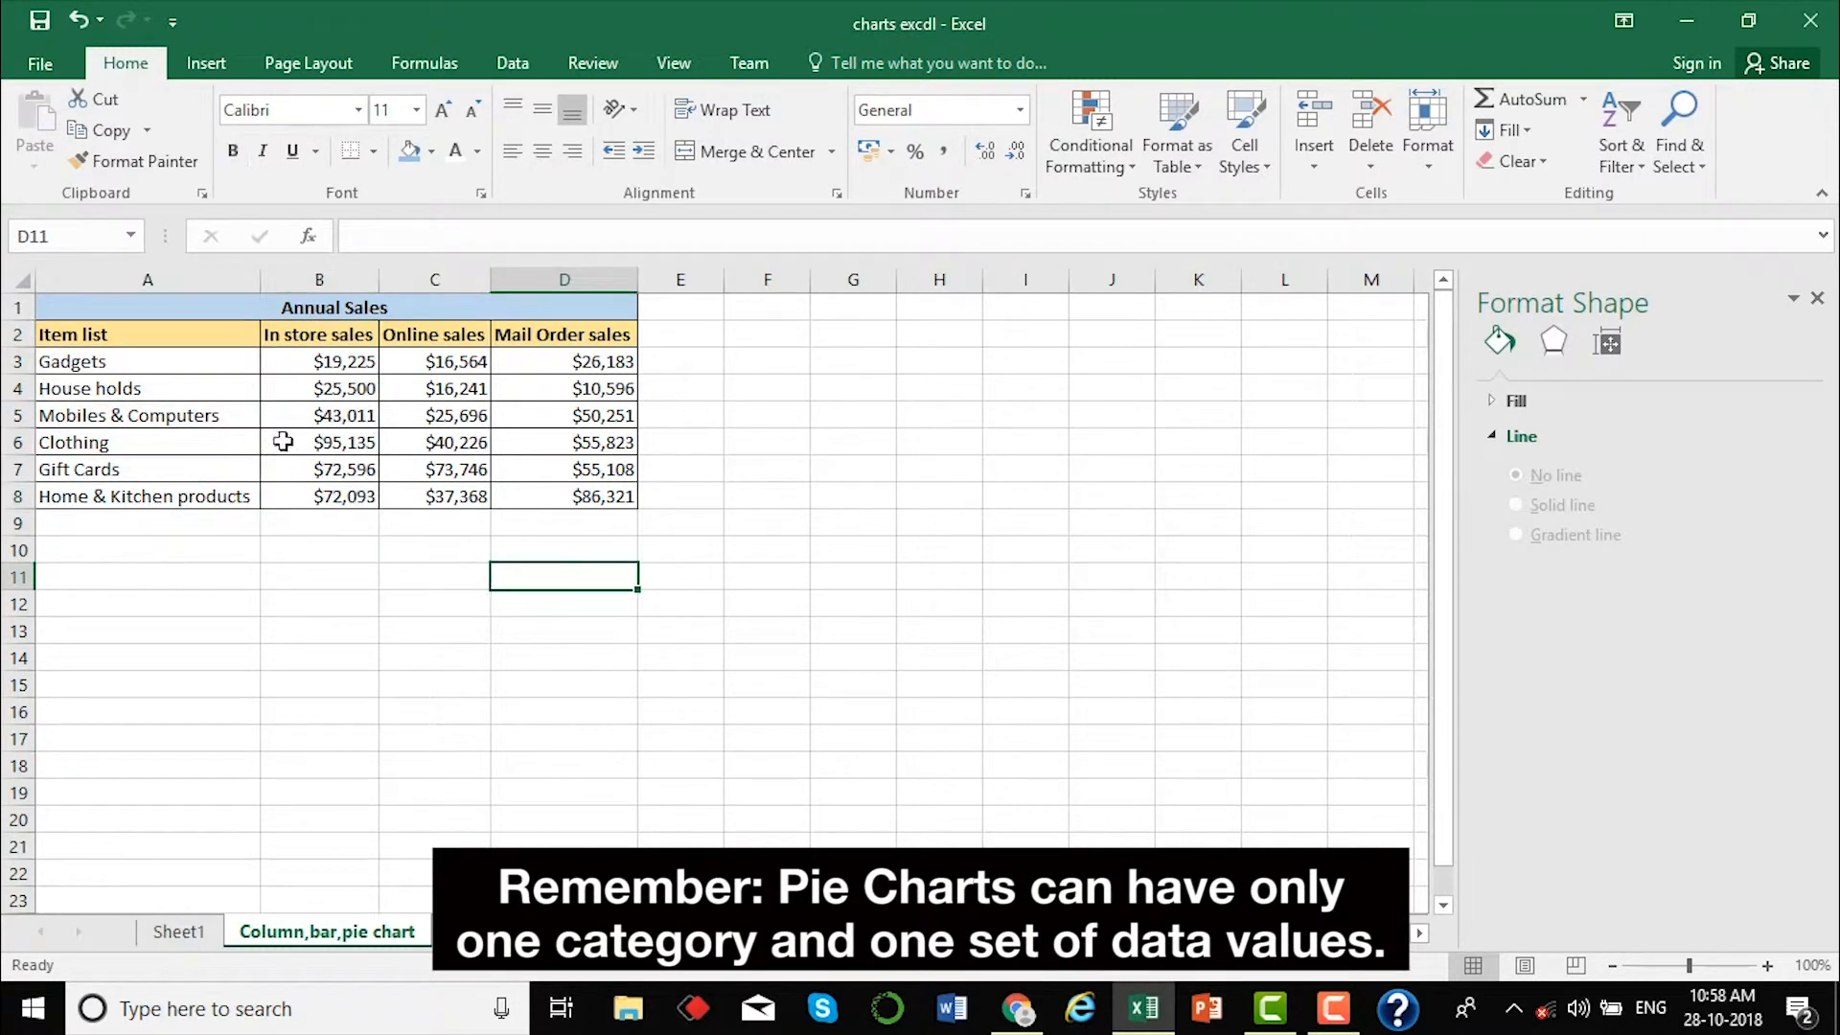
Insert a 3-D pie chart of the item list and in-store sales in A2:B8.
click(179, 340)
drag(179, 340, 304, 499)
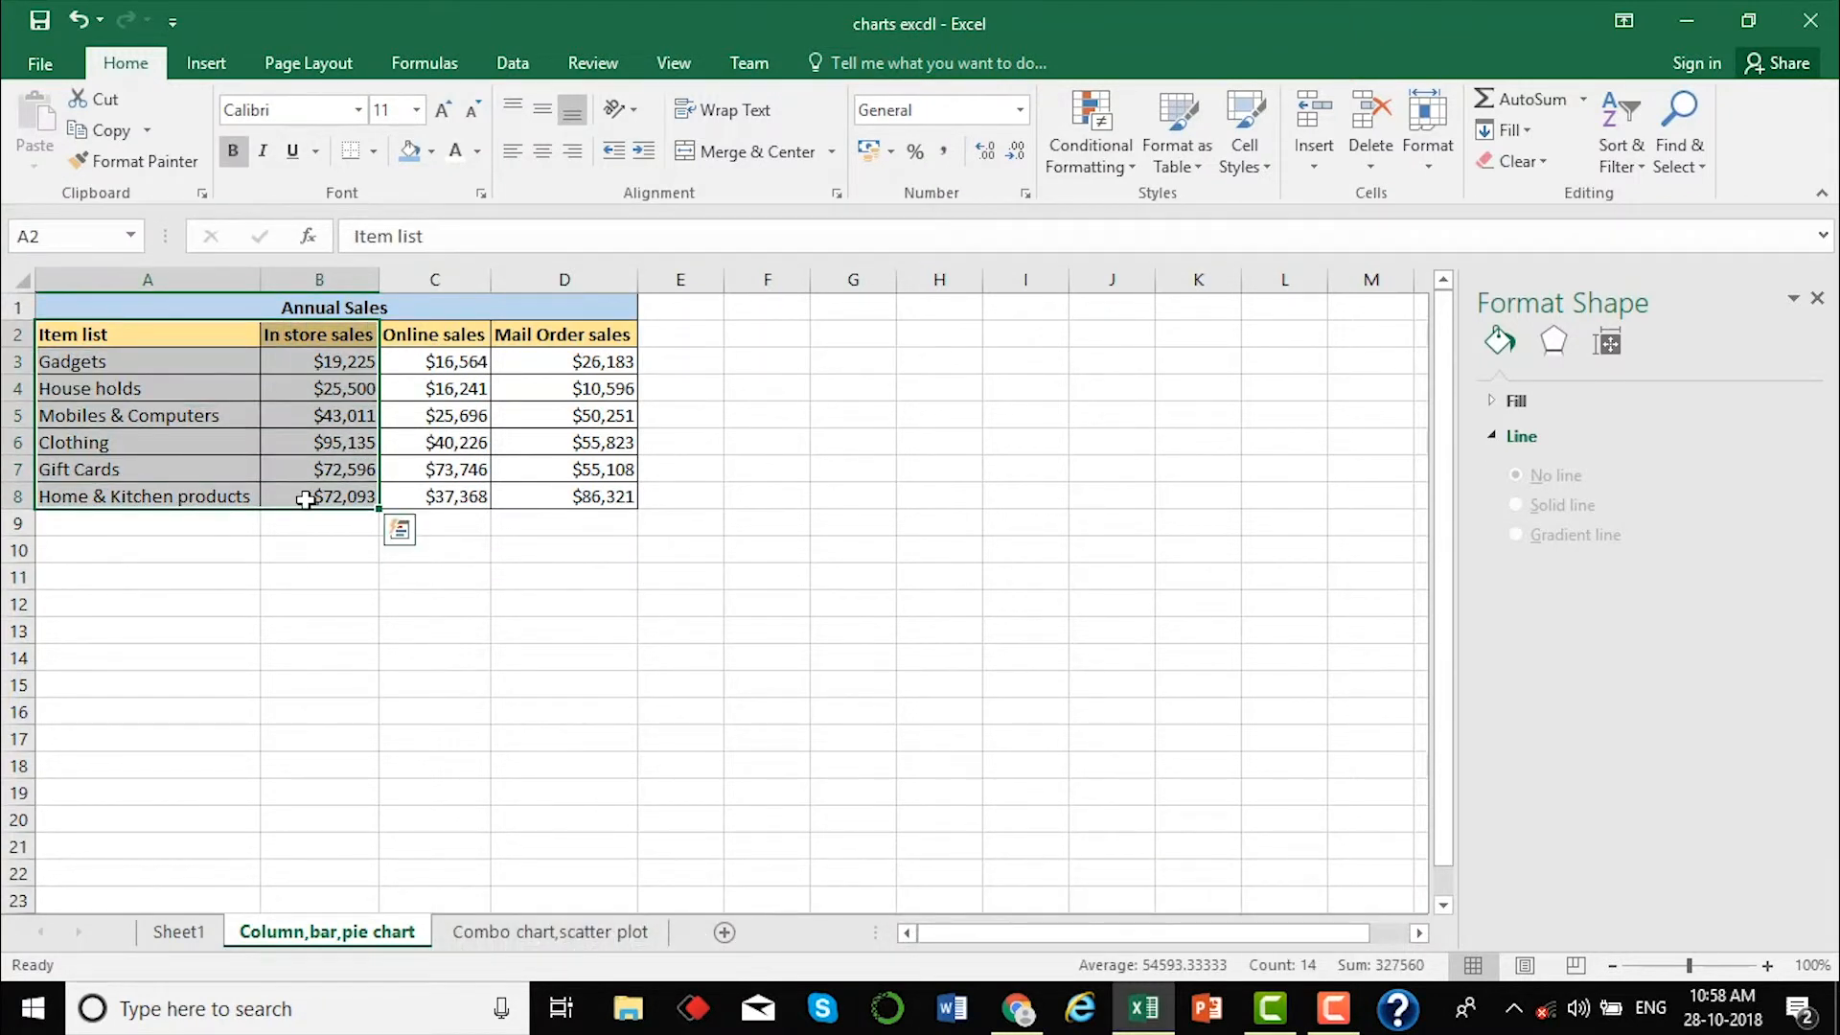
click(205, 63)
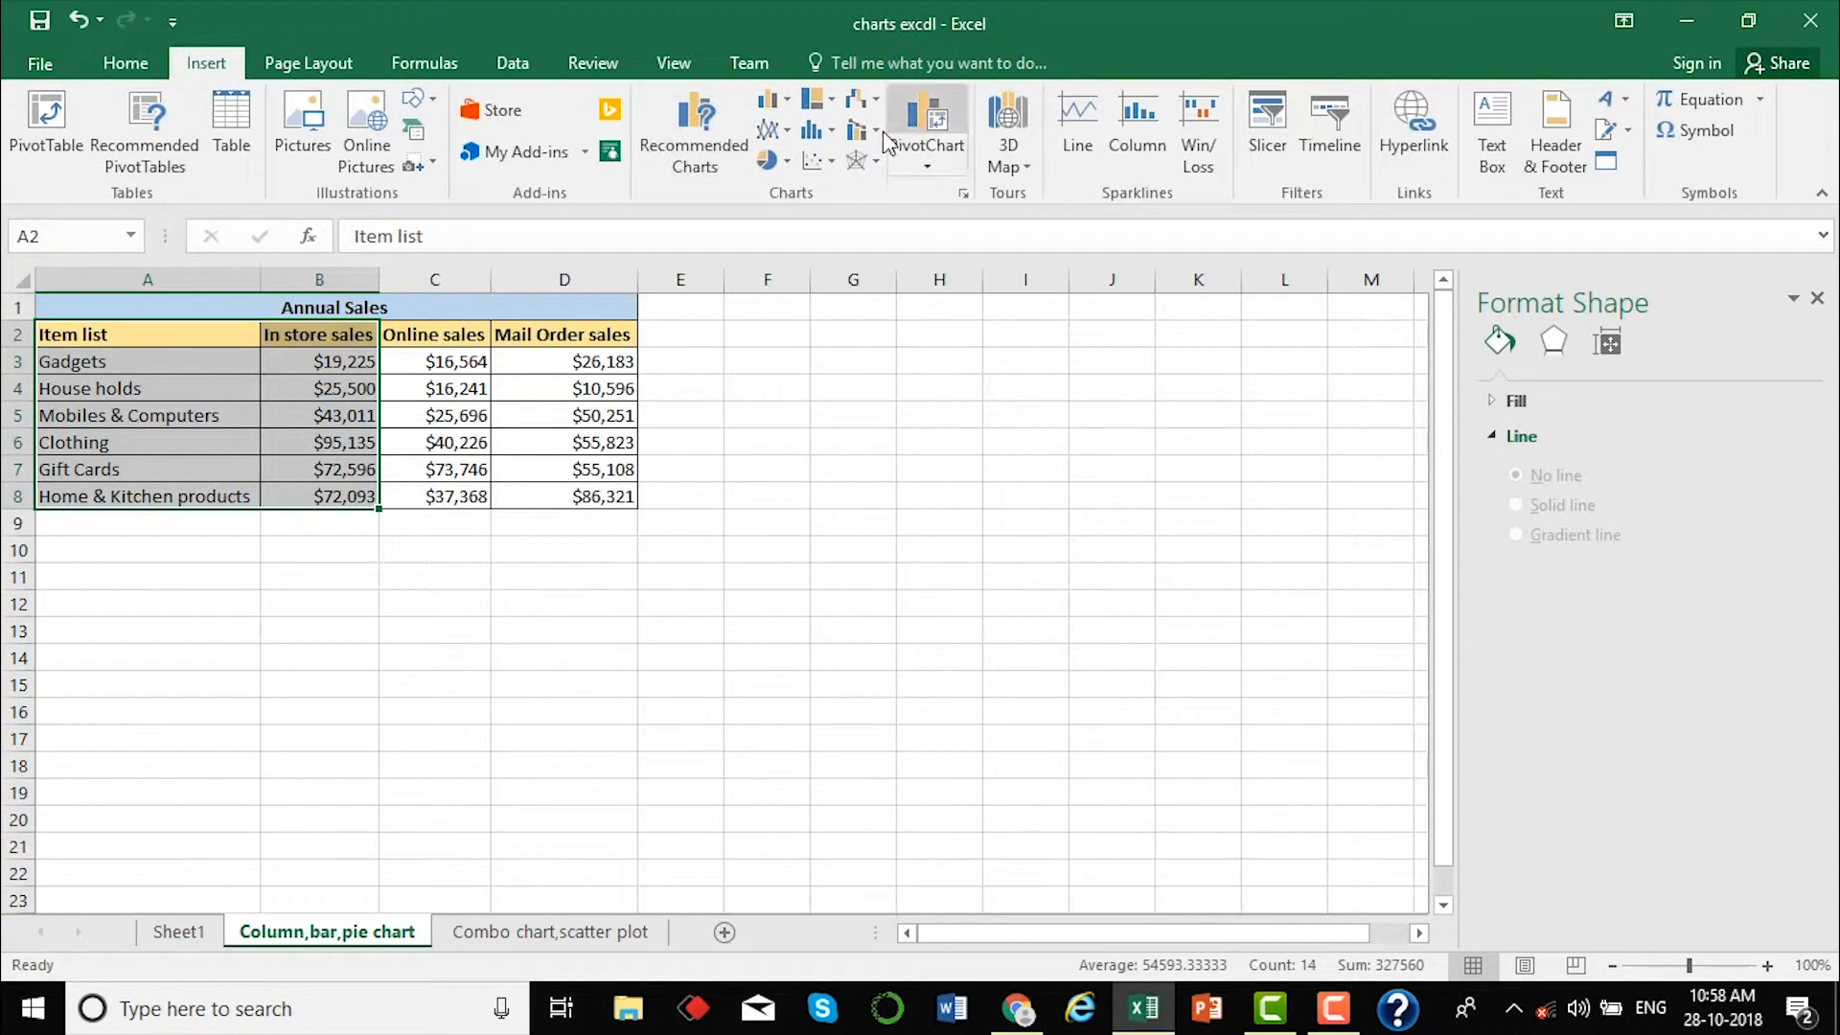
click(788, 161)
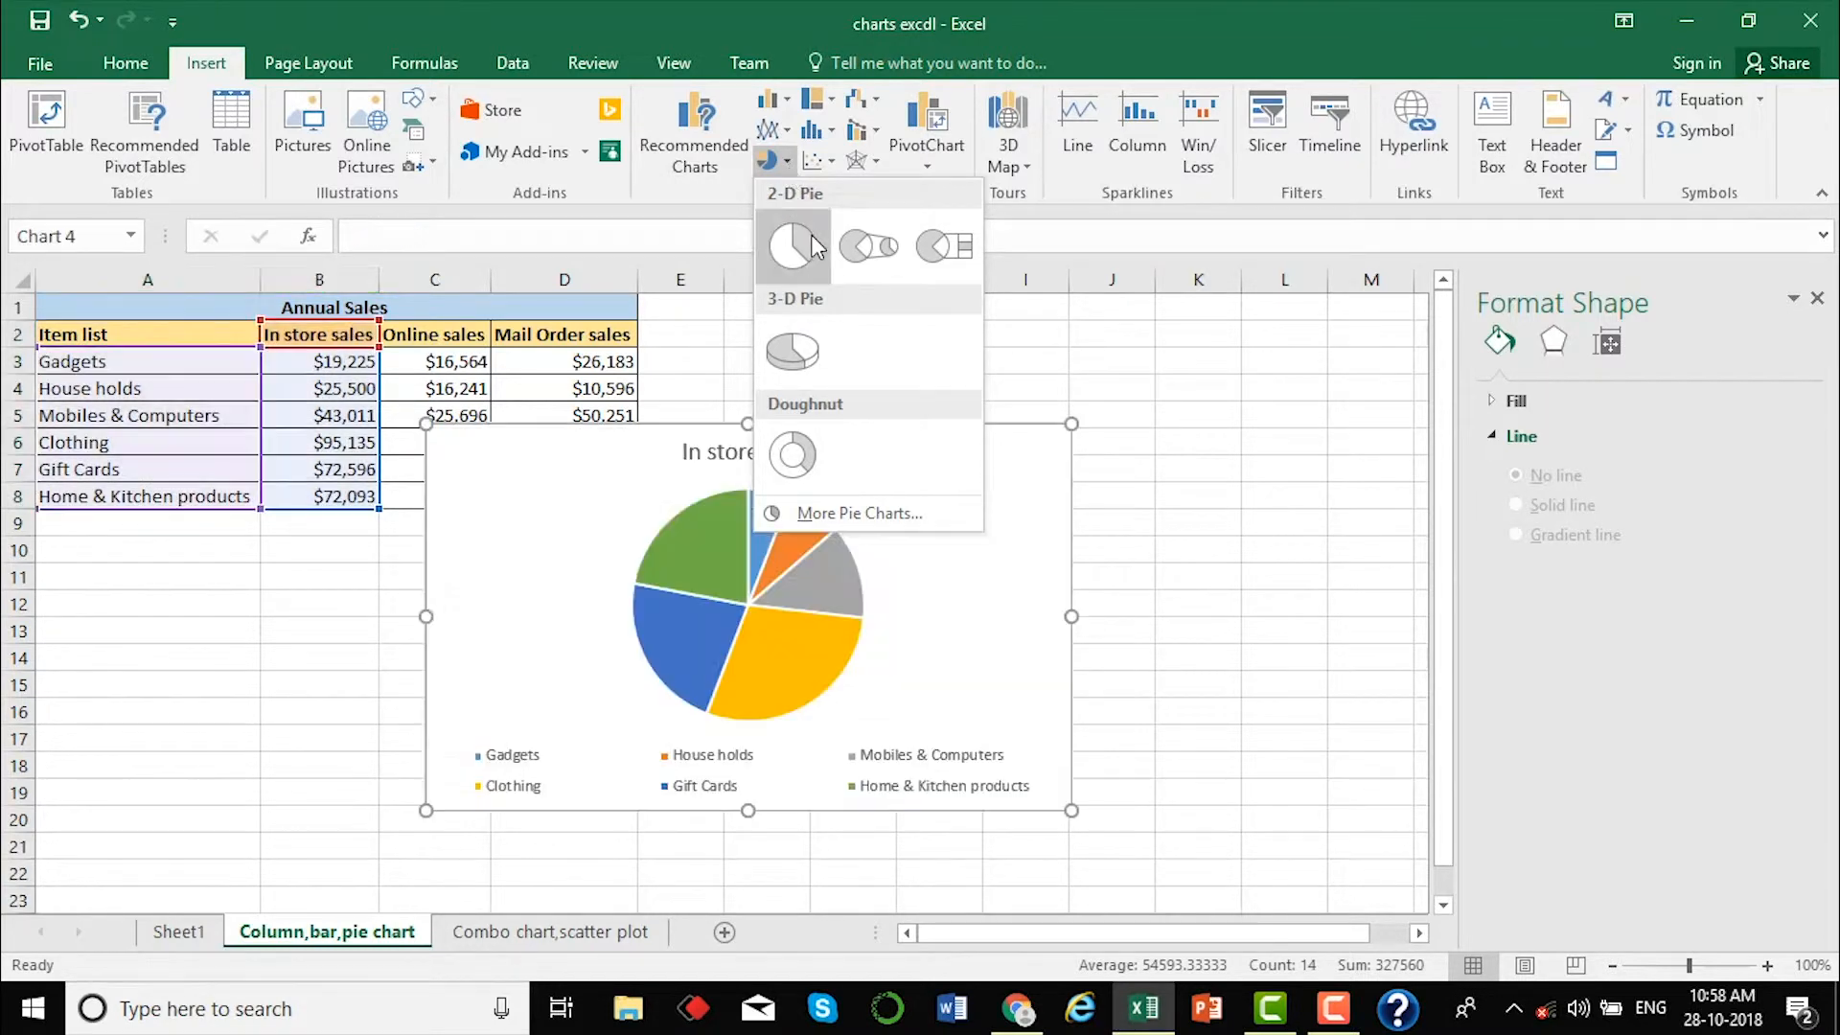
click(803, 348)
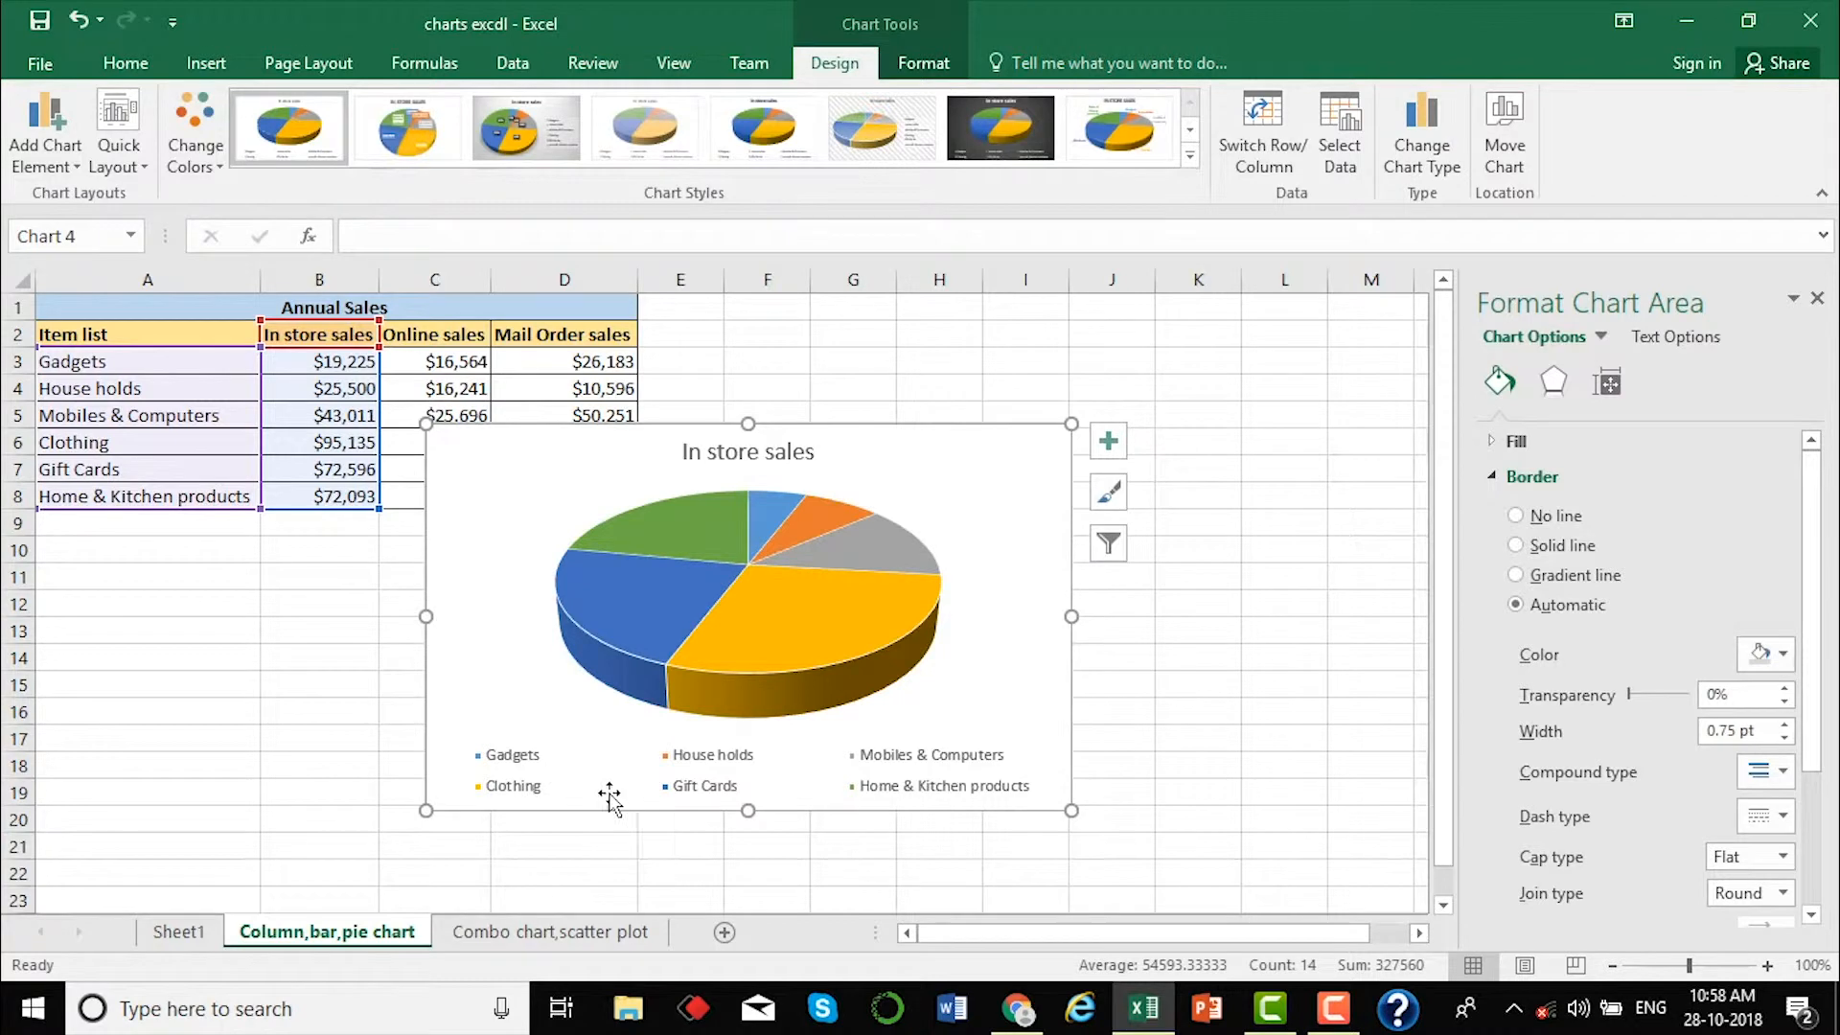
Add data labels to the slices of the In store sales pie chart.
click(814, 637)
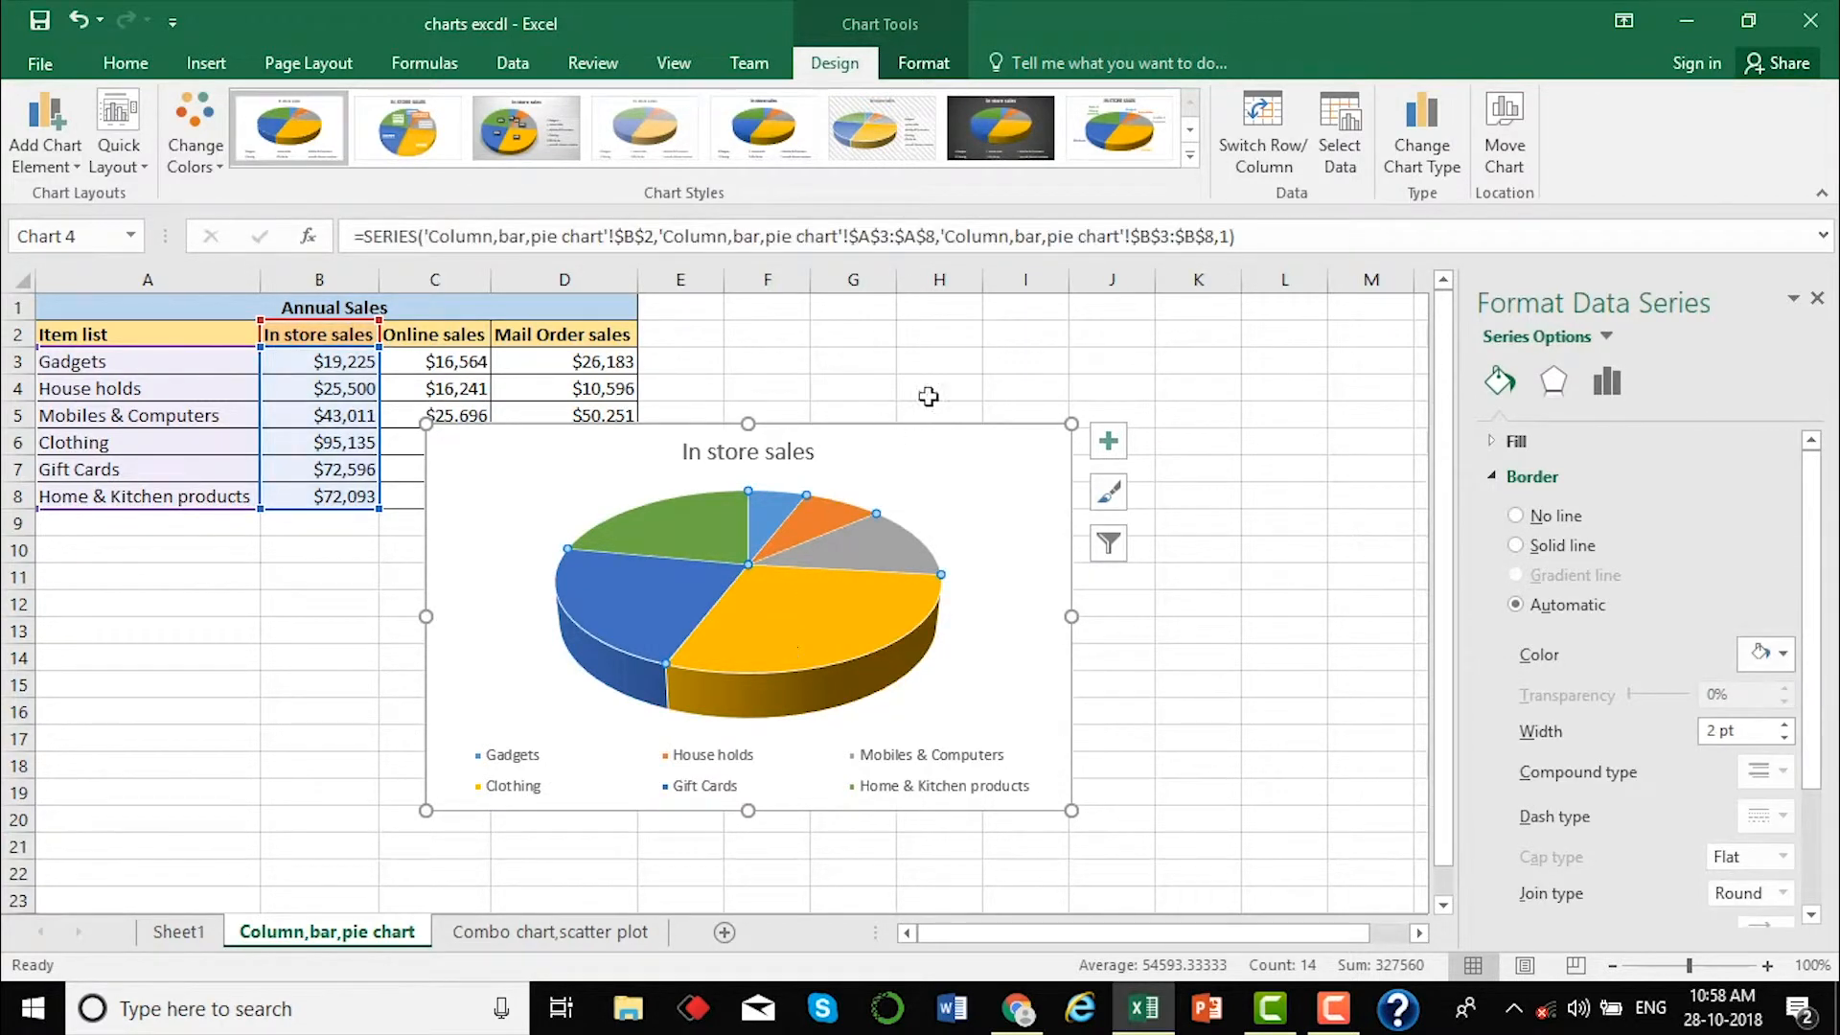
click(1112, 447)
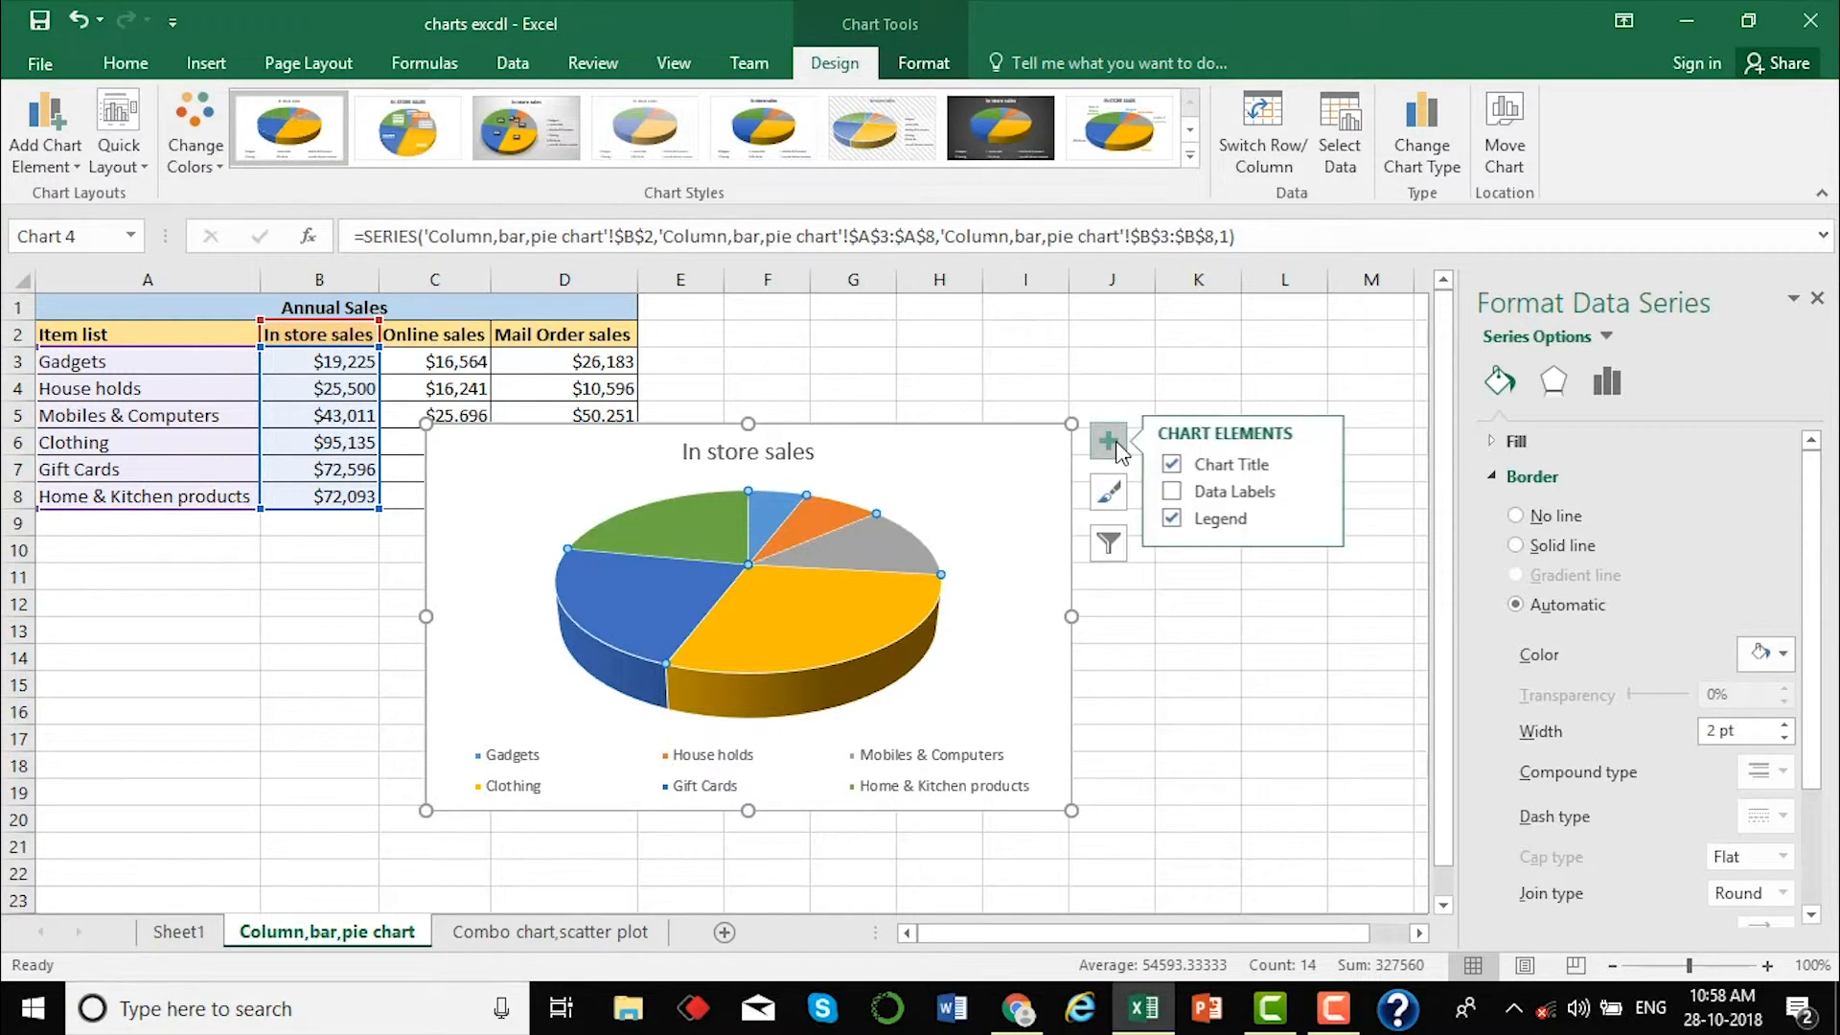
click(1174, 493)
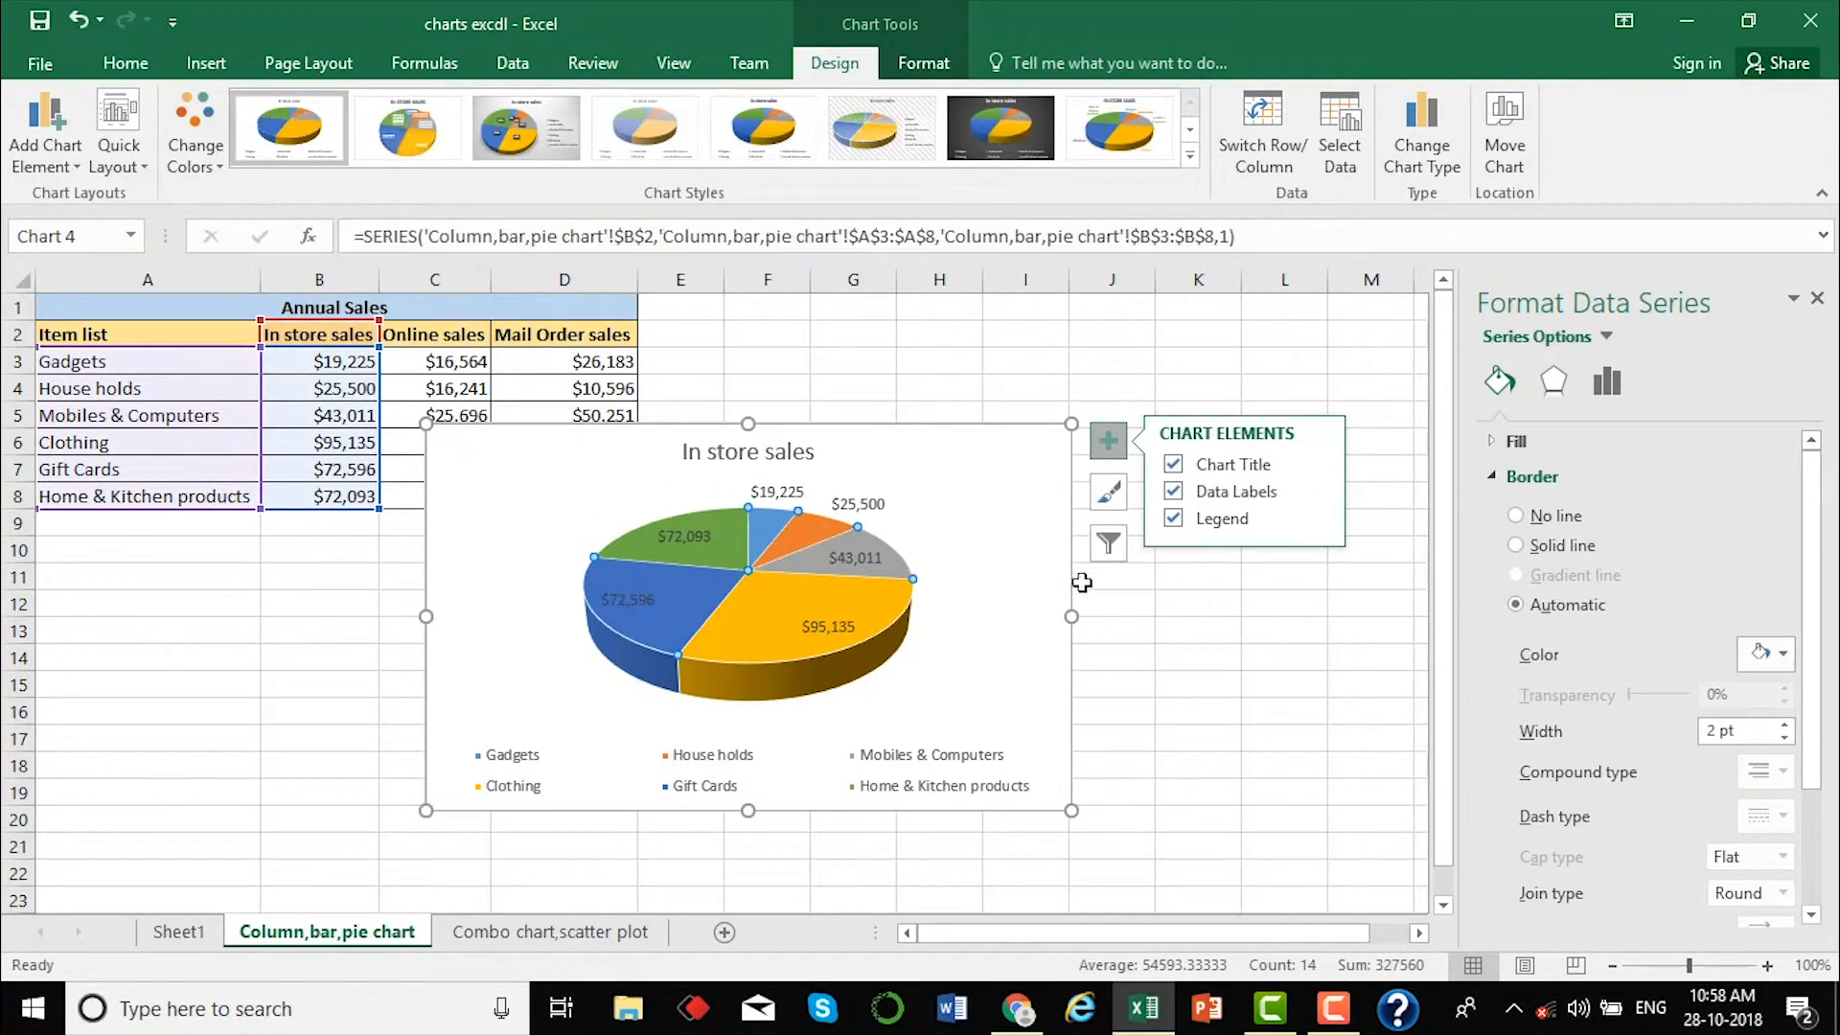
Format the font of all the pie chart's data labels as bold, size 10.4.
click(862, 558)
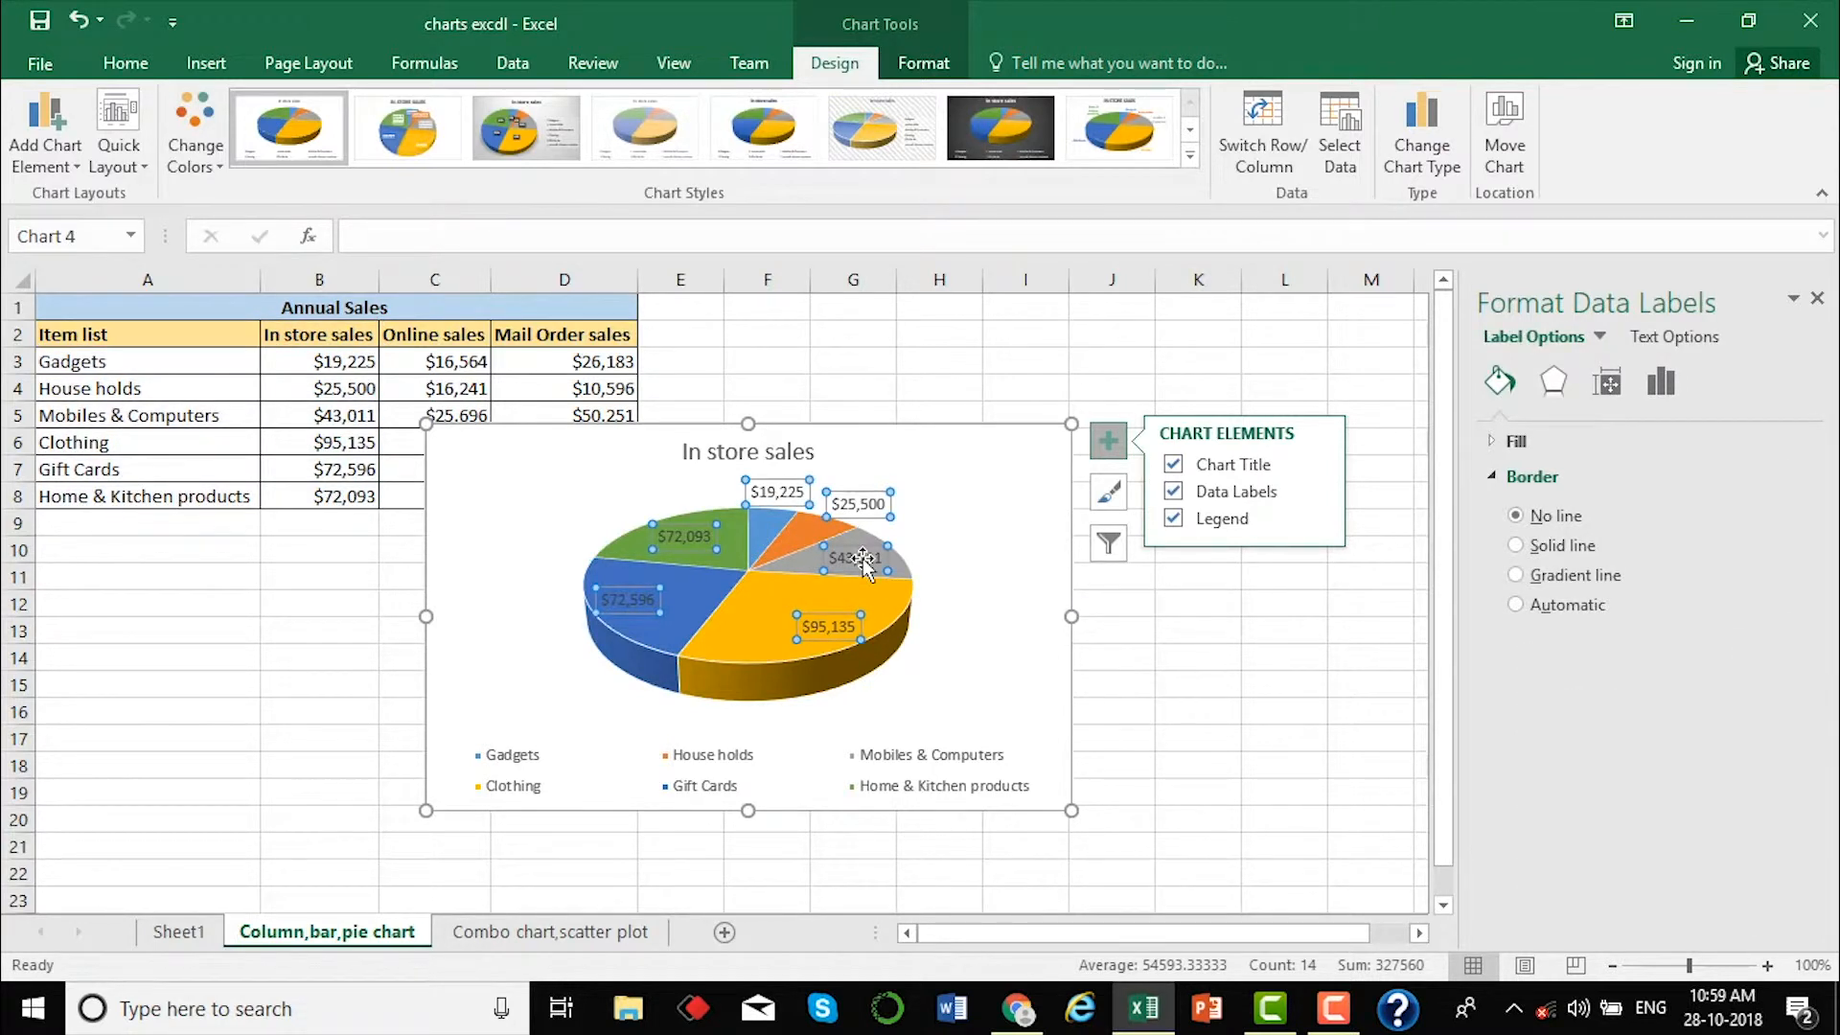
click(945, 507)
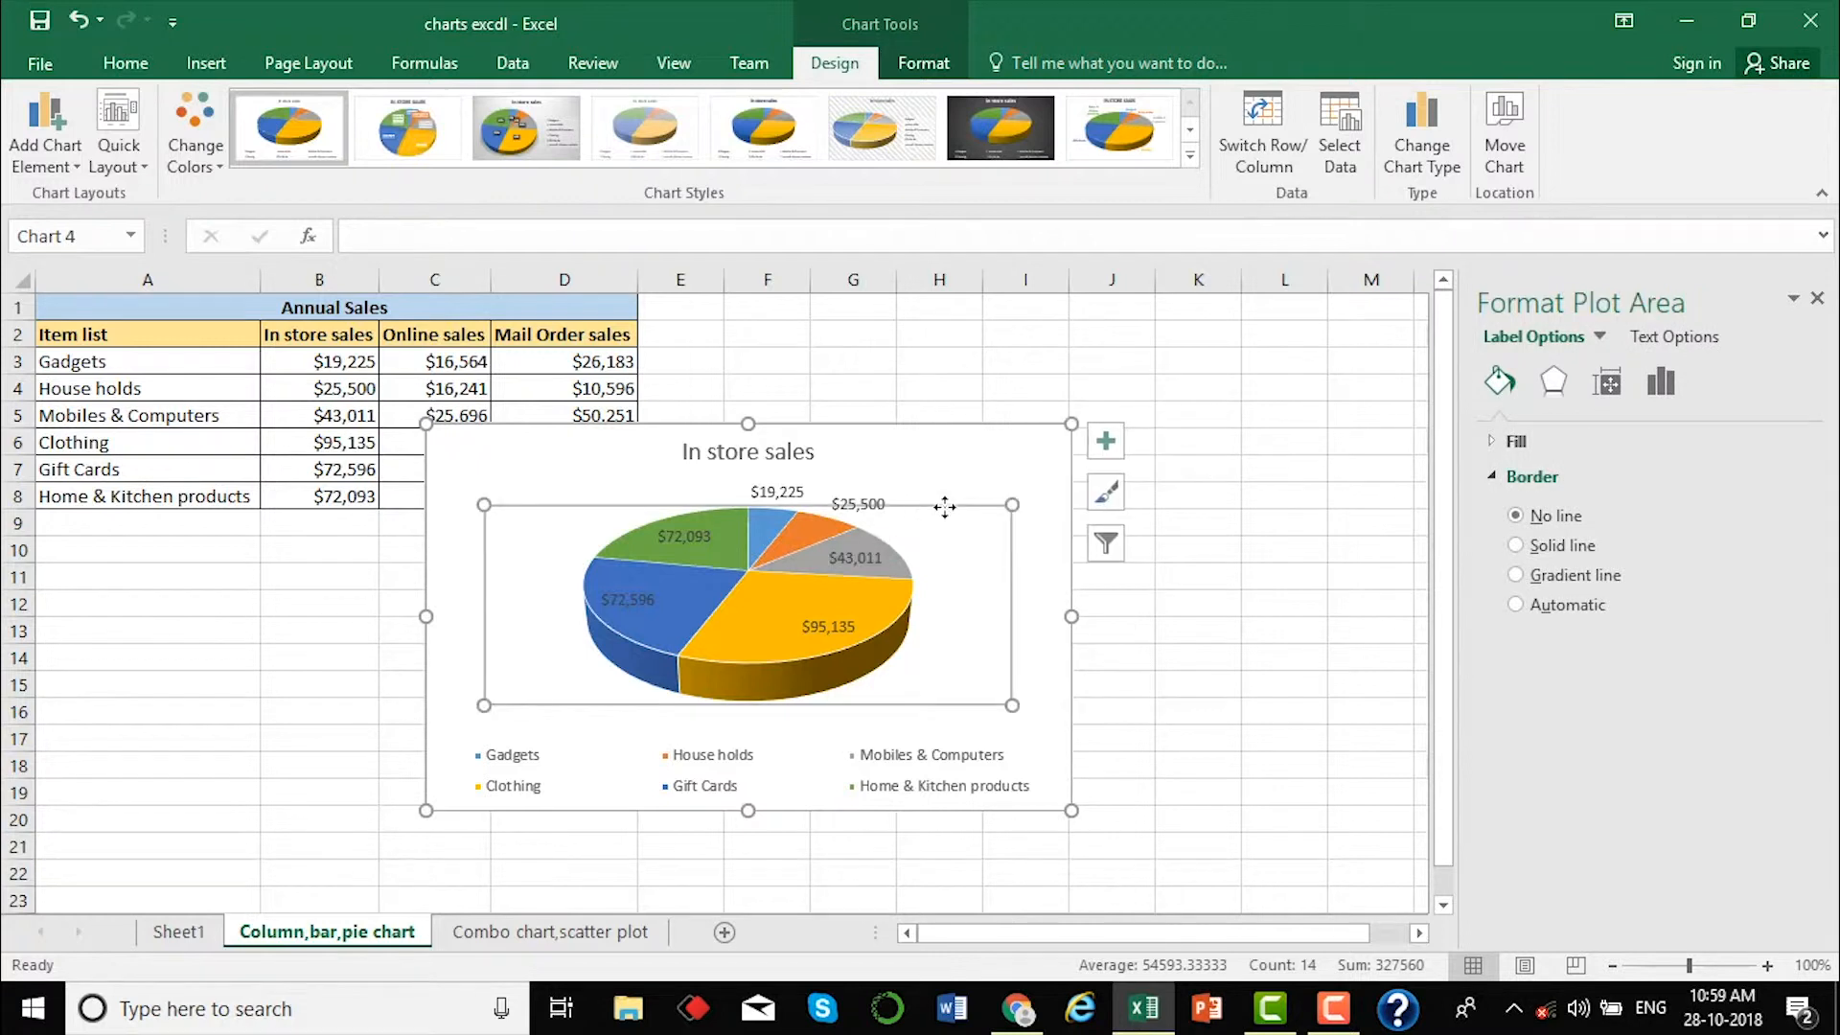
click(848, 504)
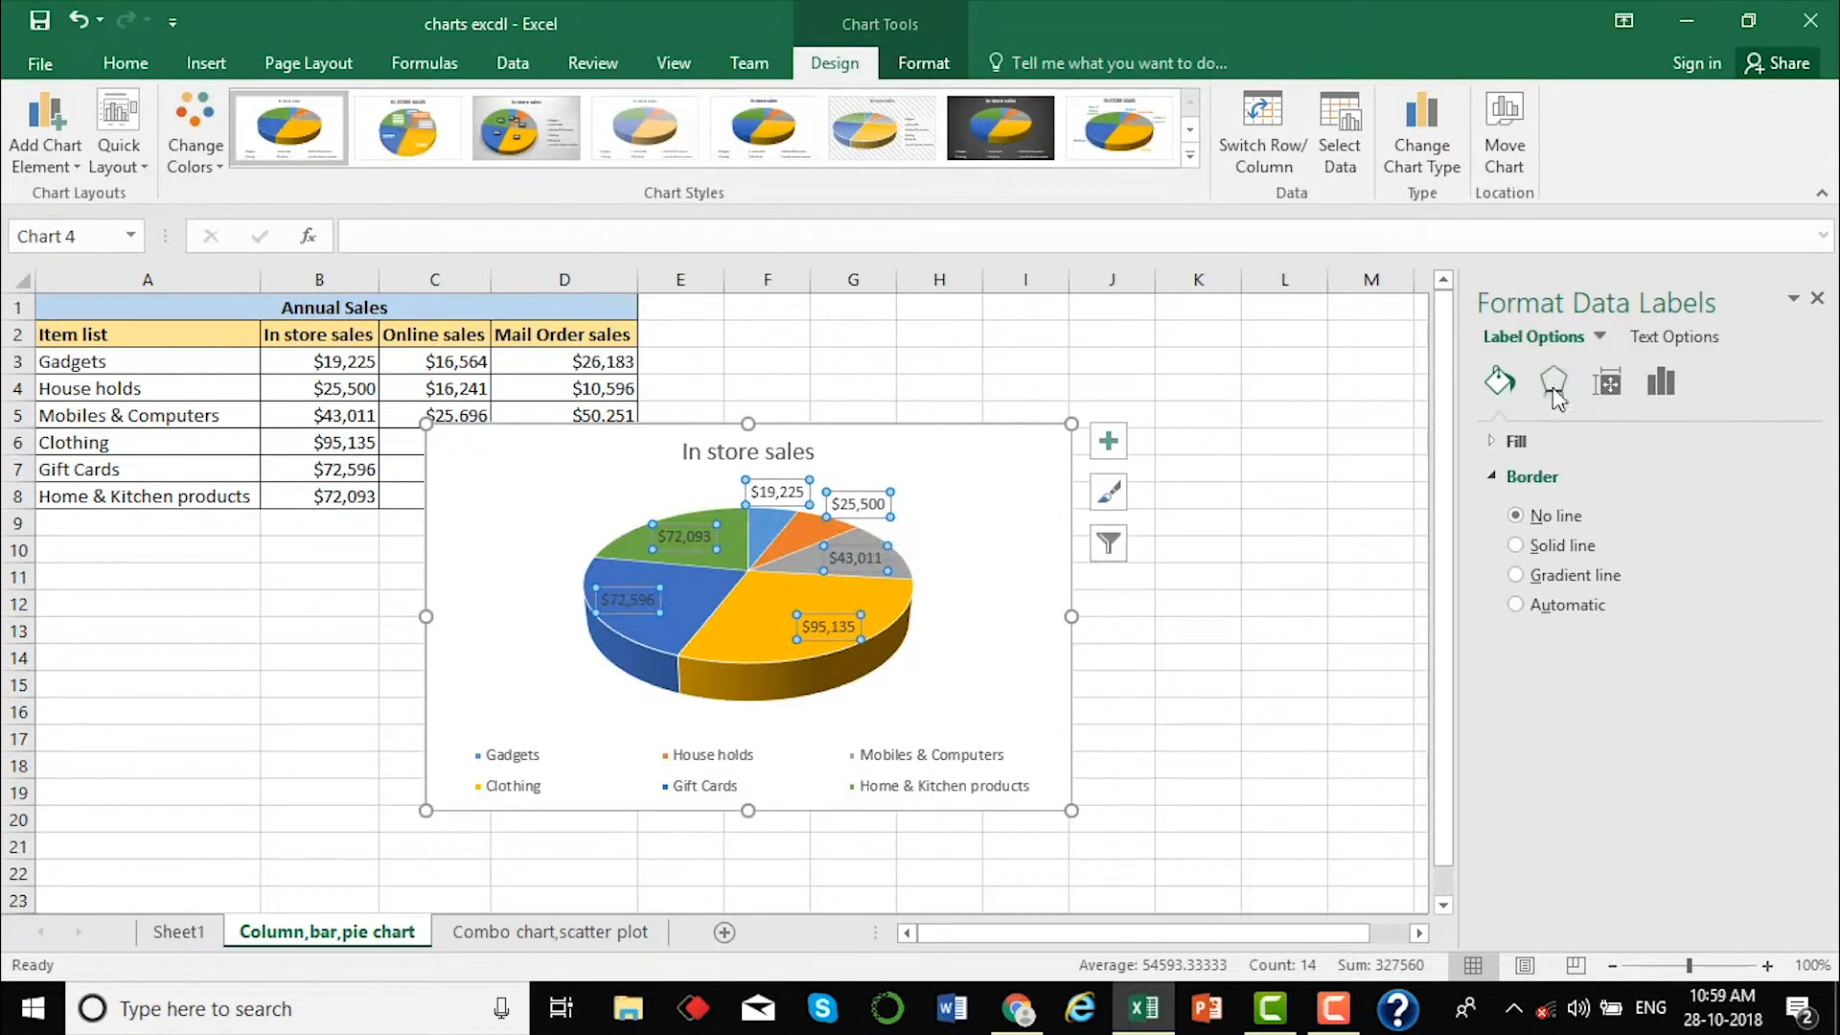
right_click(855, 508)
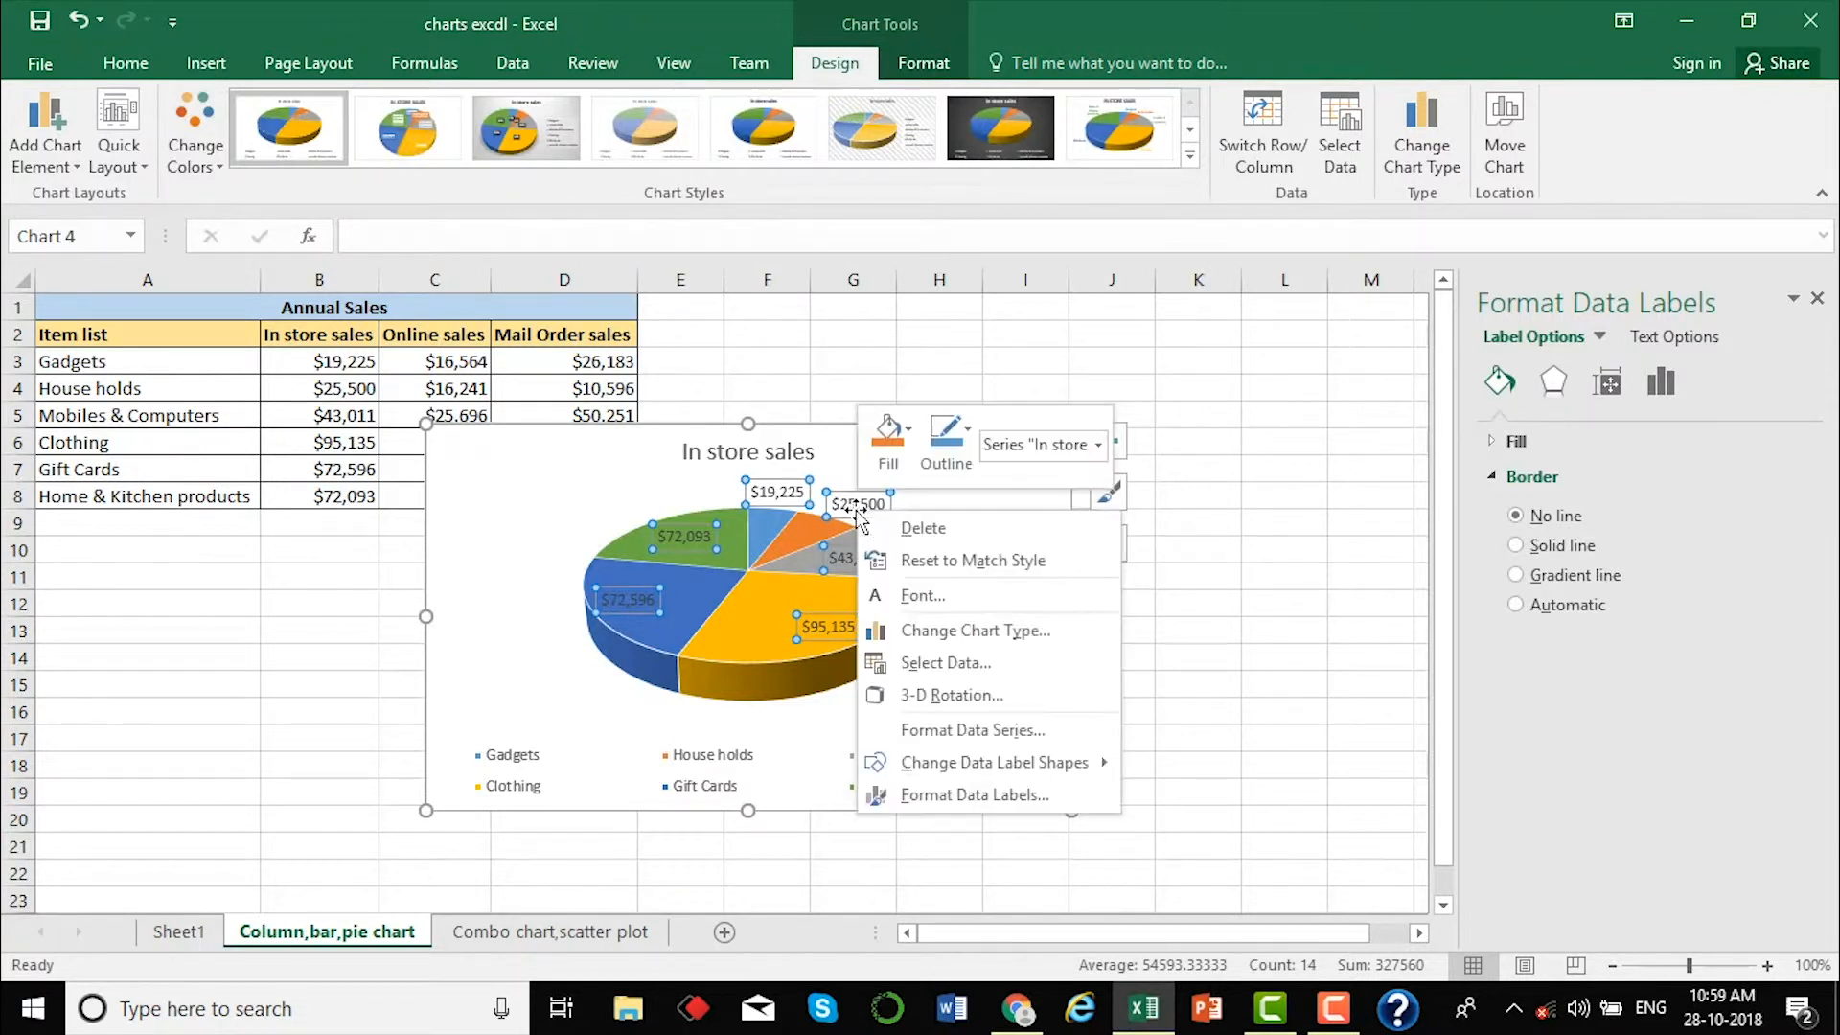
click(971, 596)
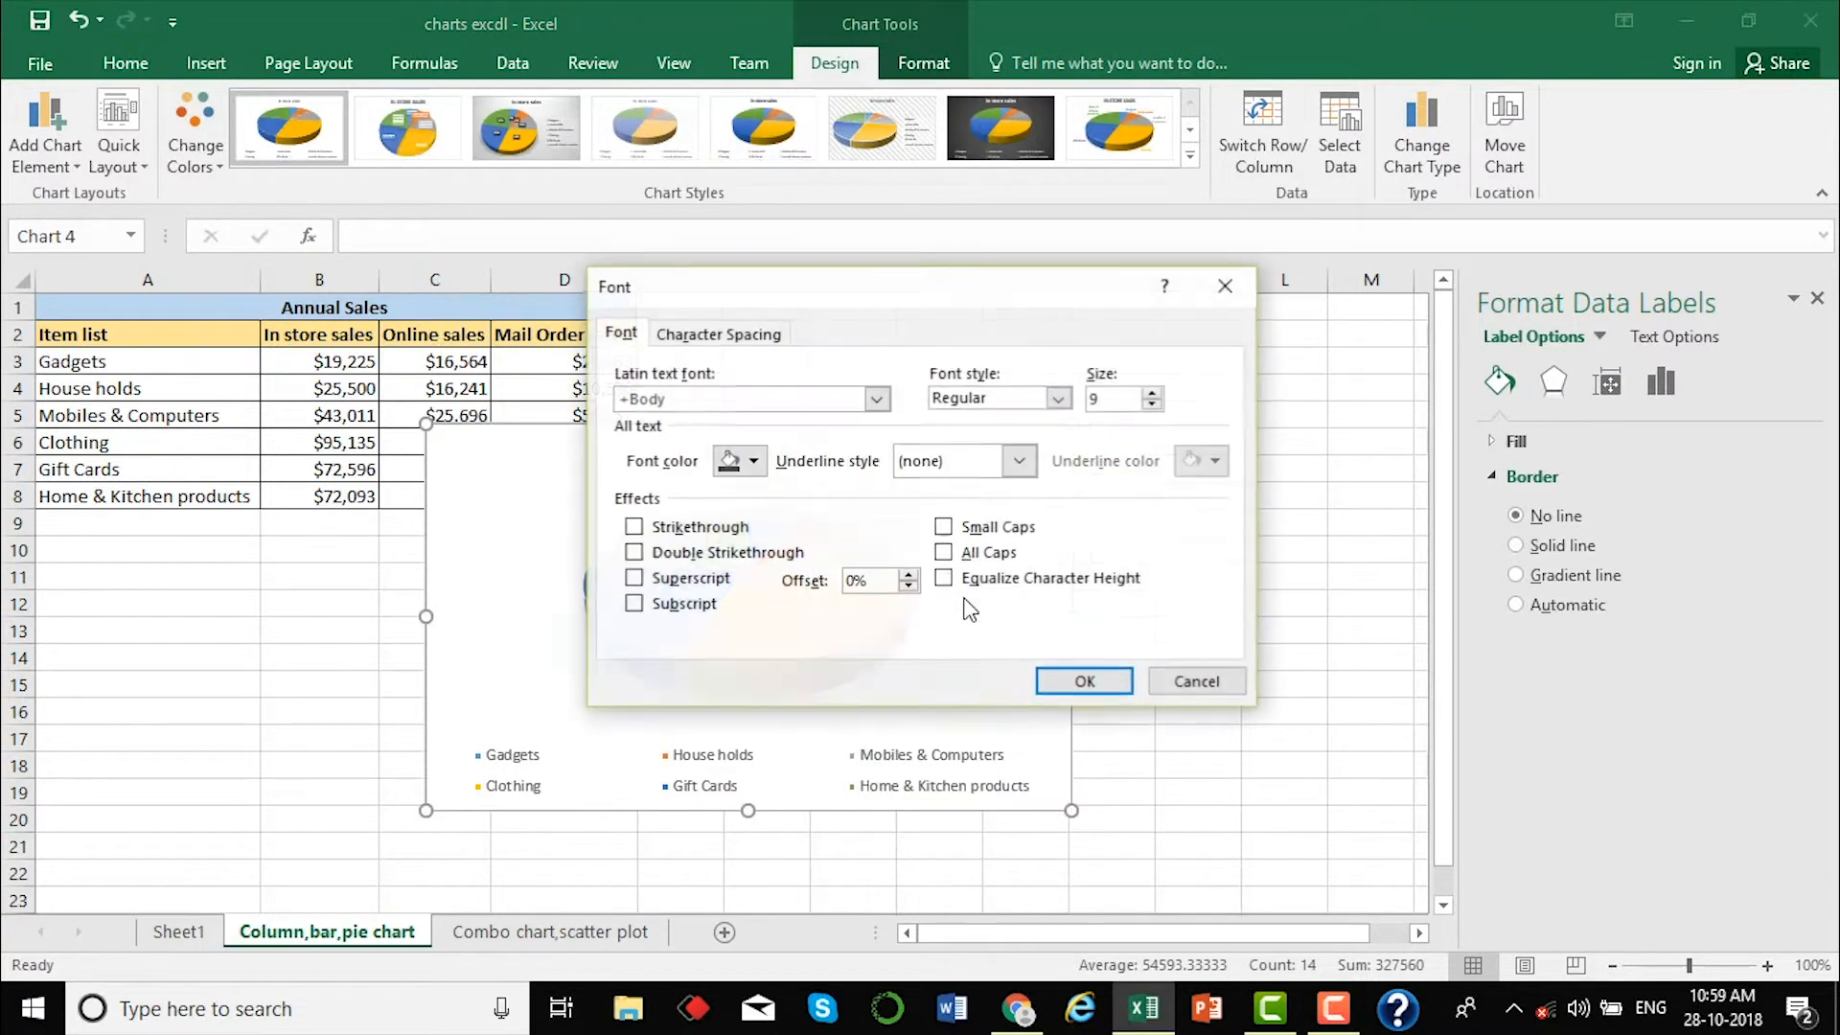
drag(872, 289, 1445, 275)
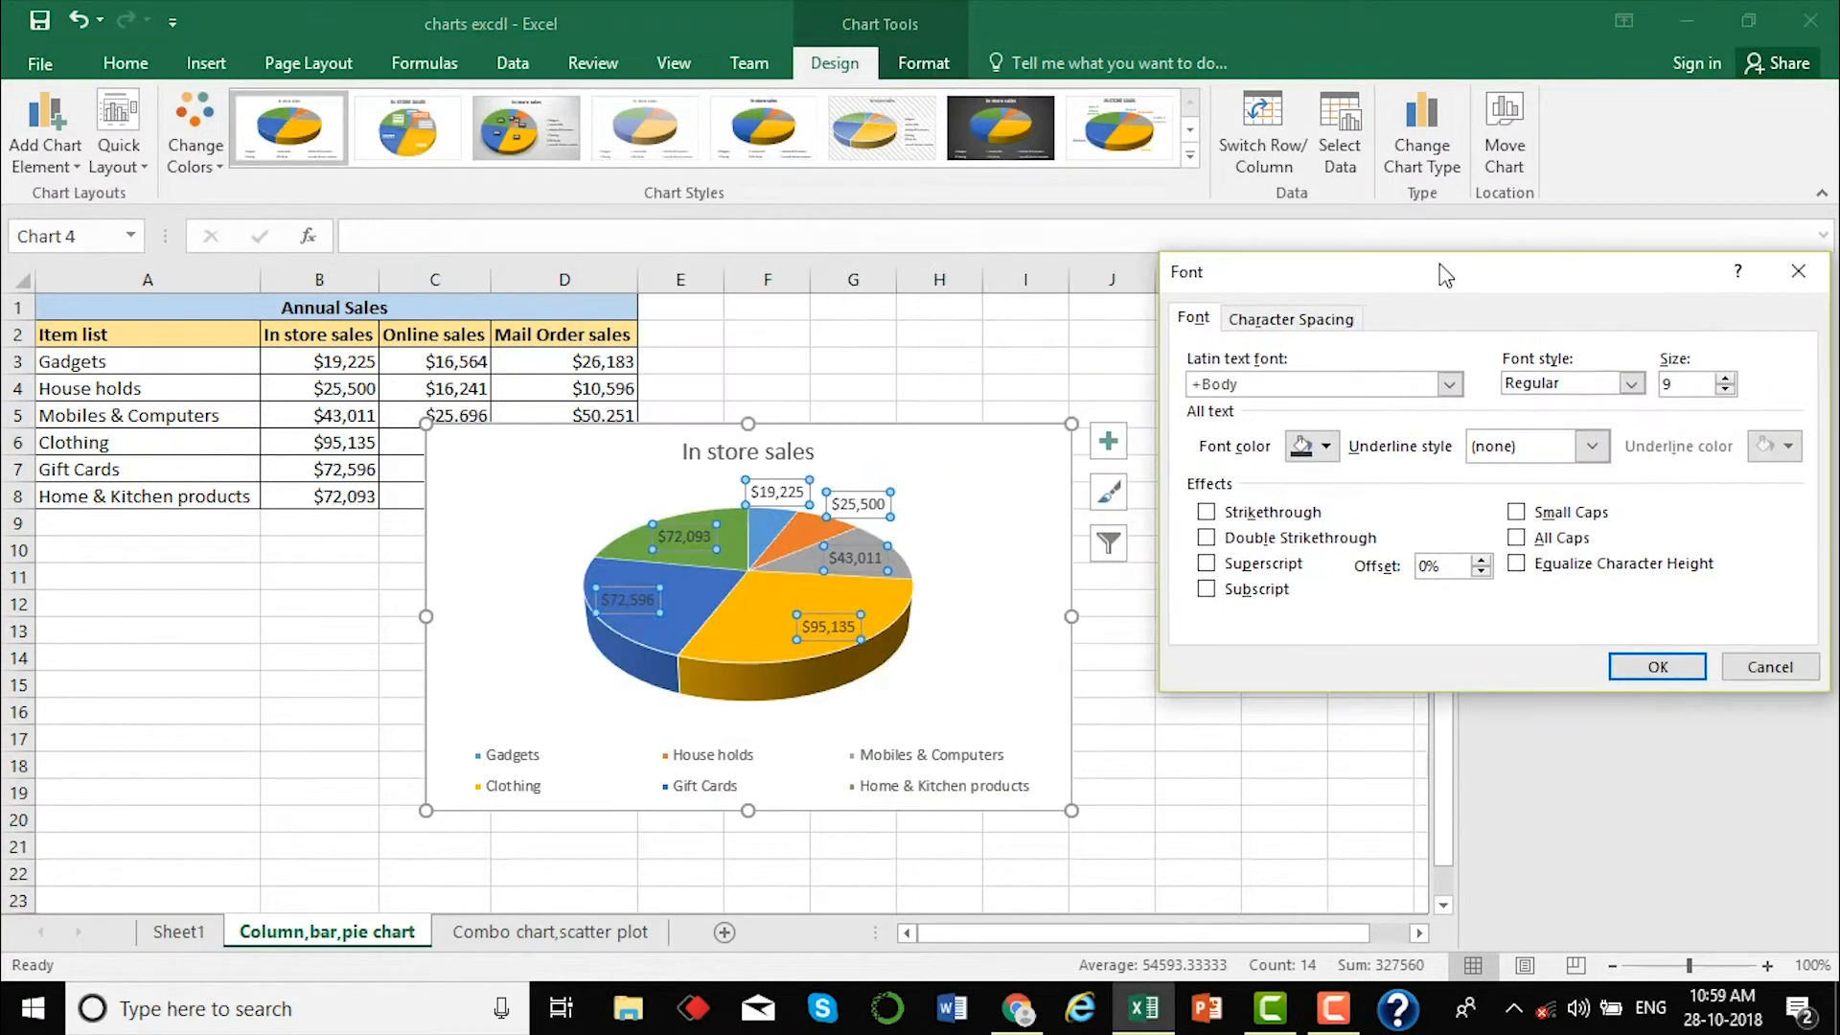
click(1727, 379)
click(1630, 383)
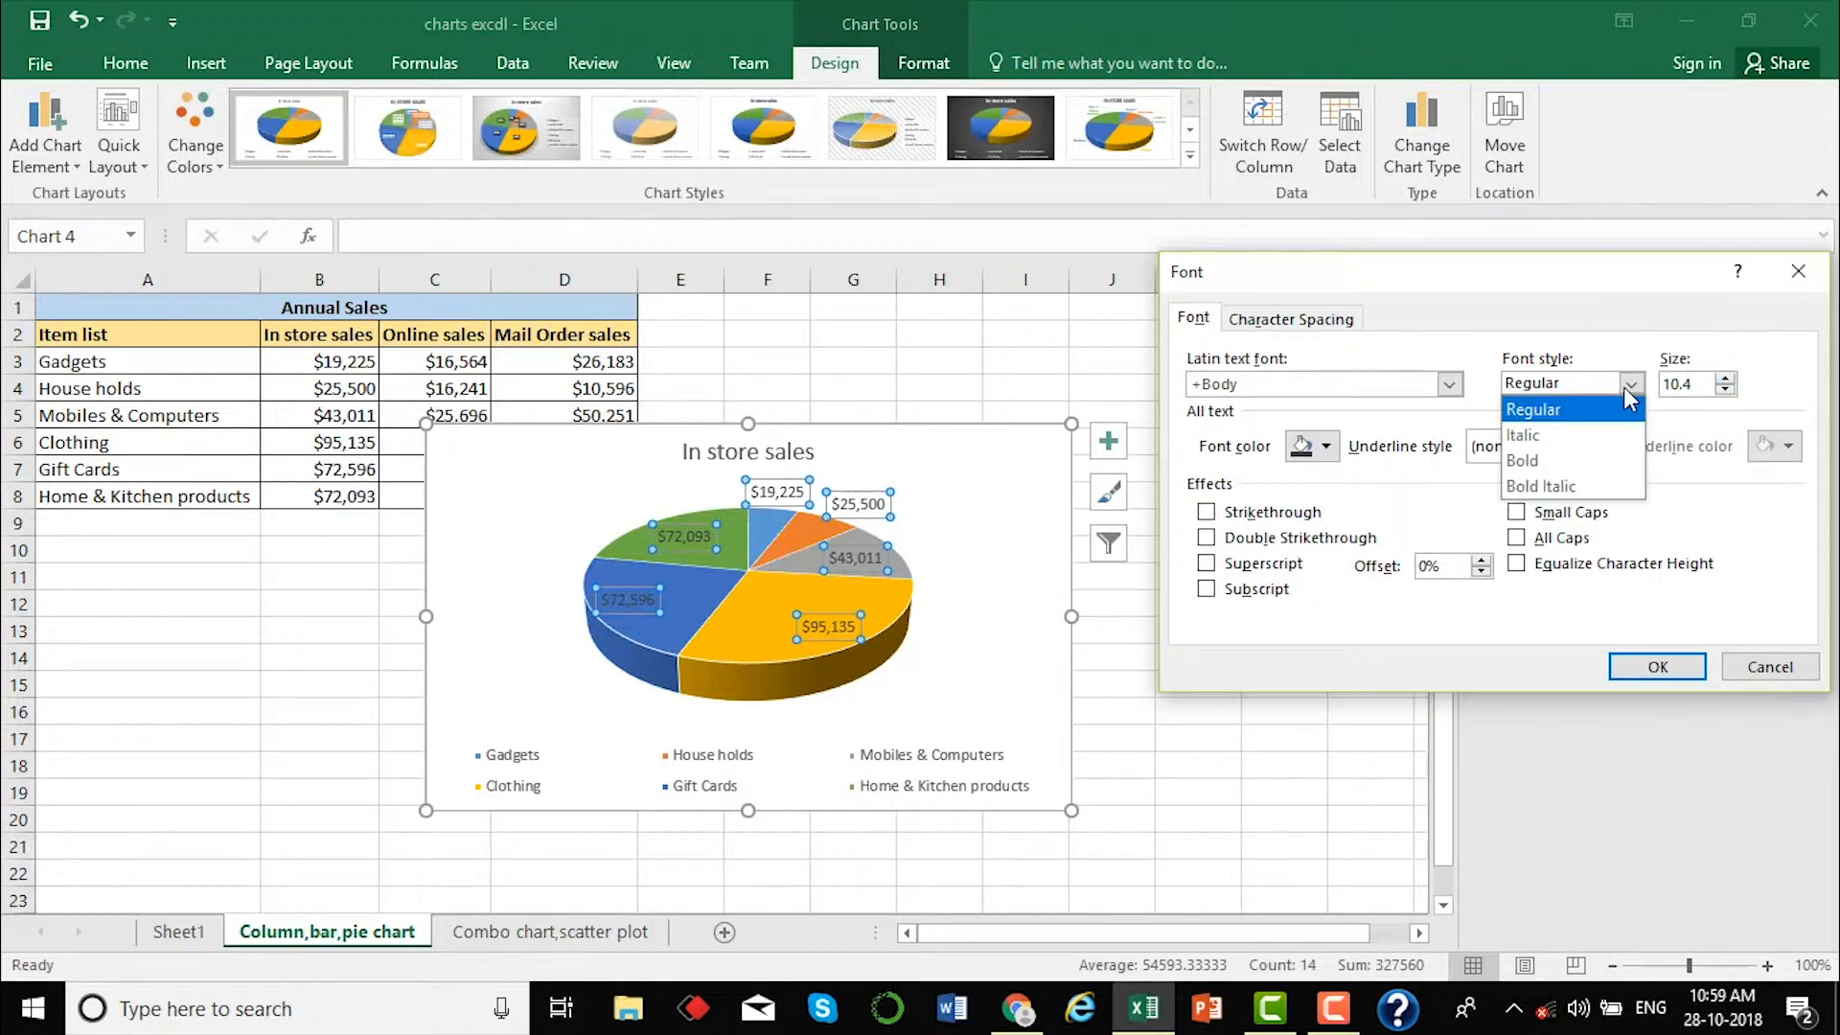
click(1547, 468)
click(1633, 664)
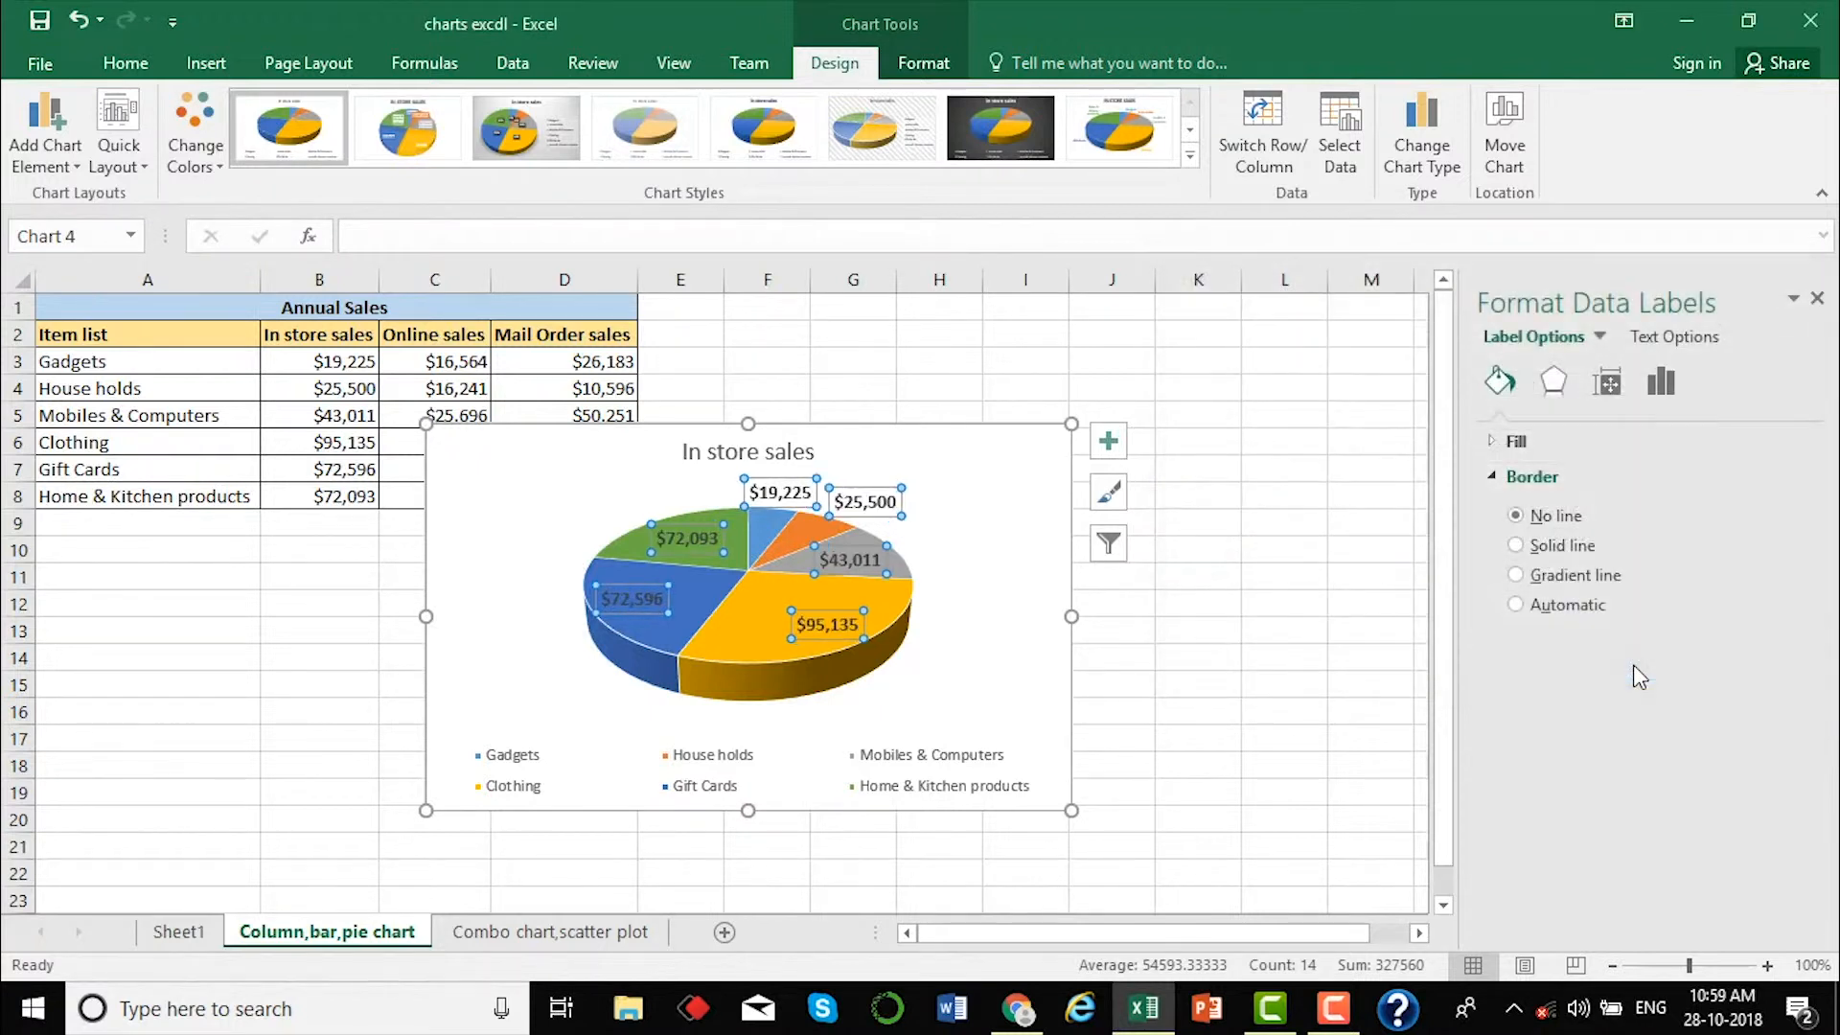
Move the pie chart slightly up and to the right, clear of the In store sales and Online sales columns.
click(1215, 636)
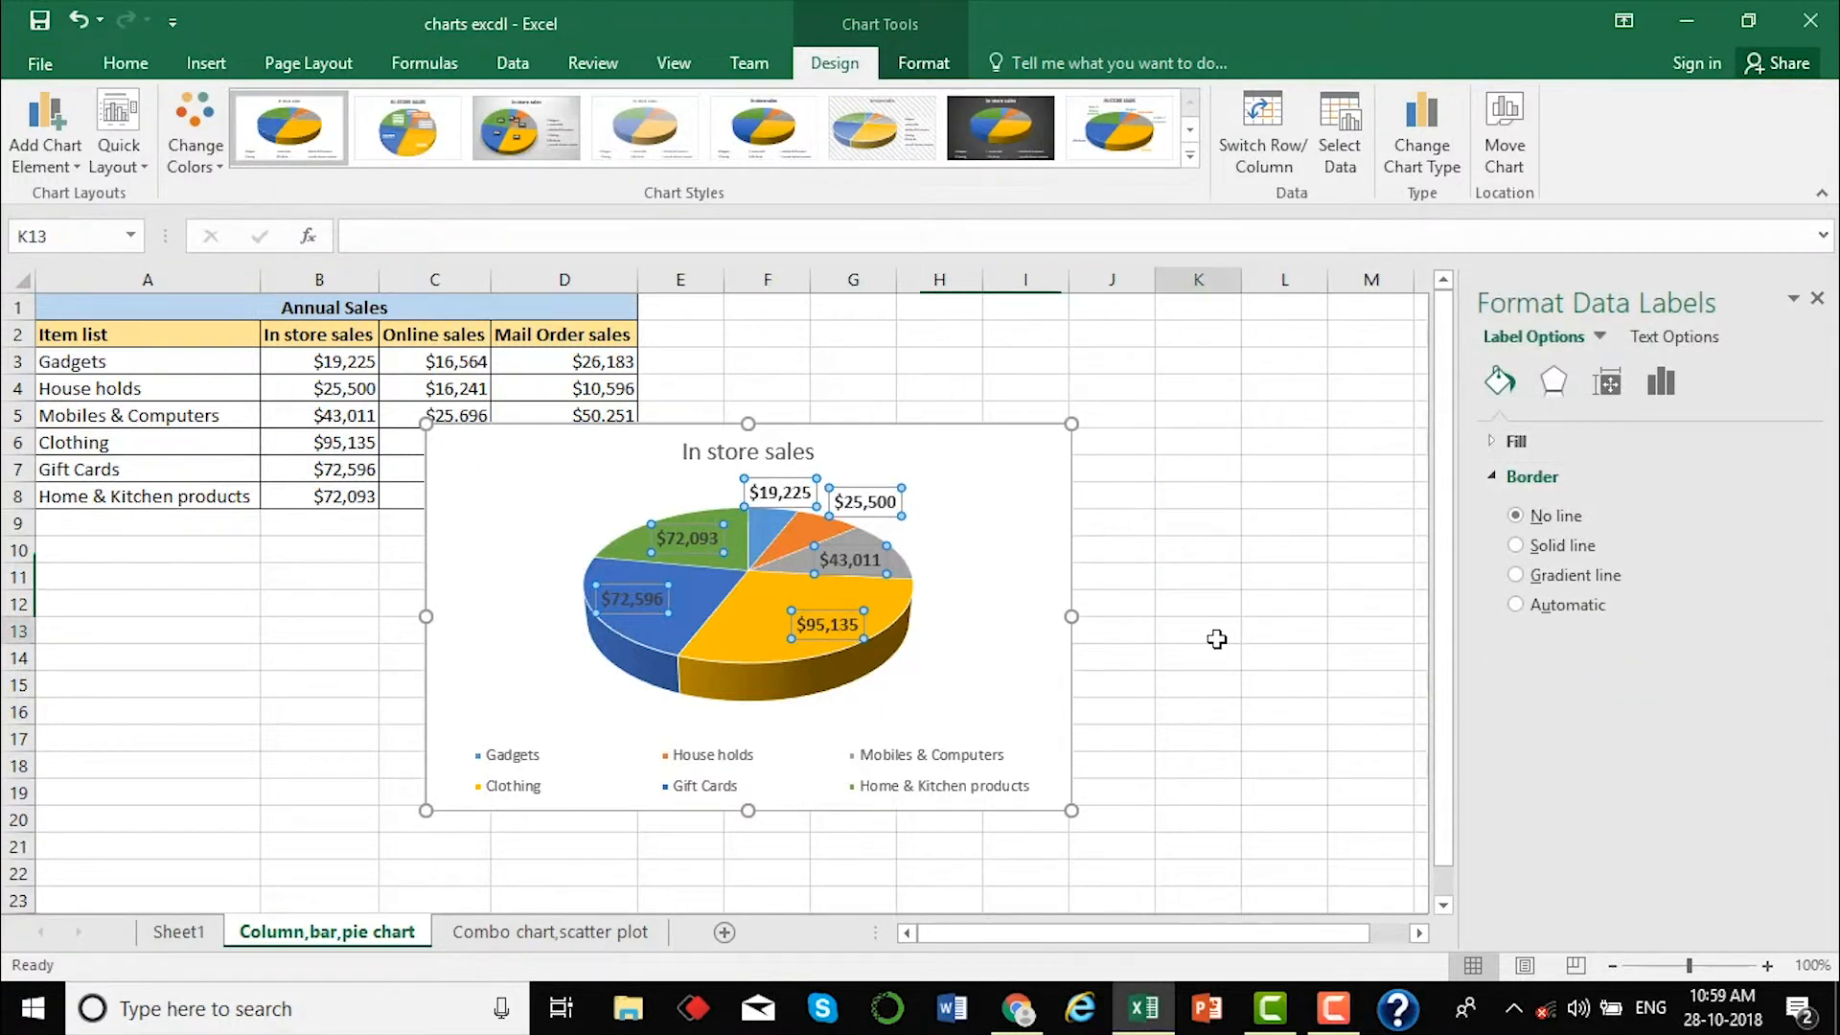
click(1015, 488)
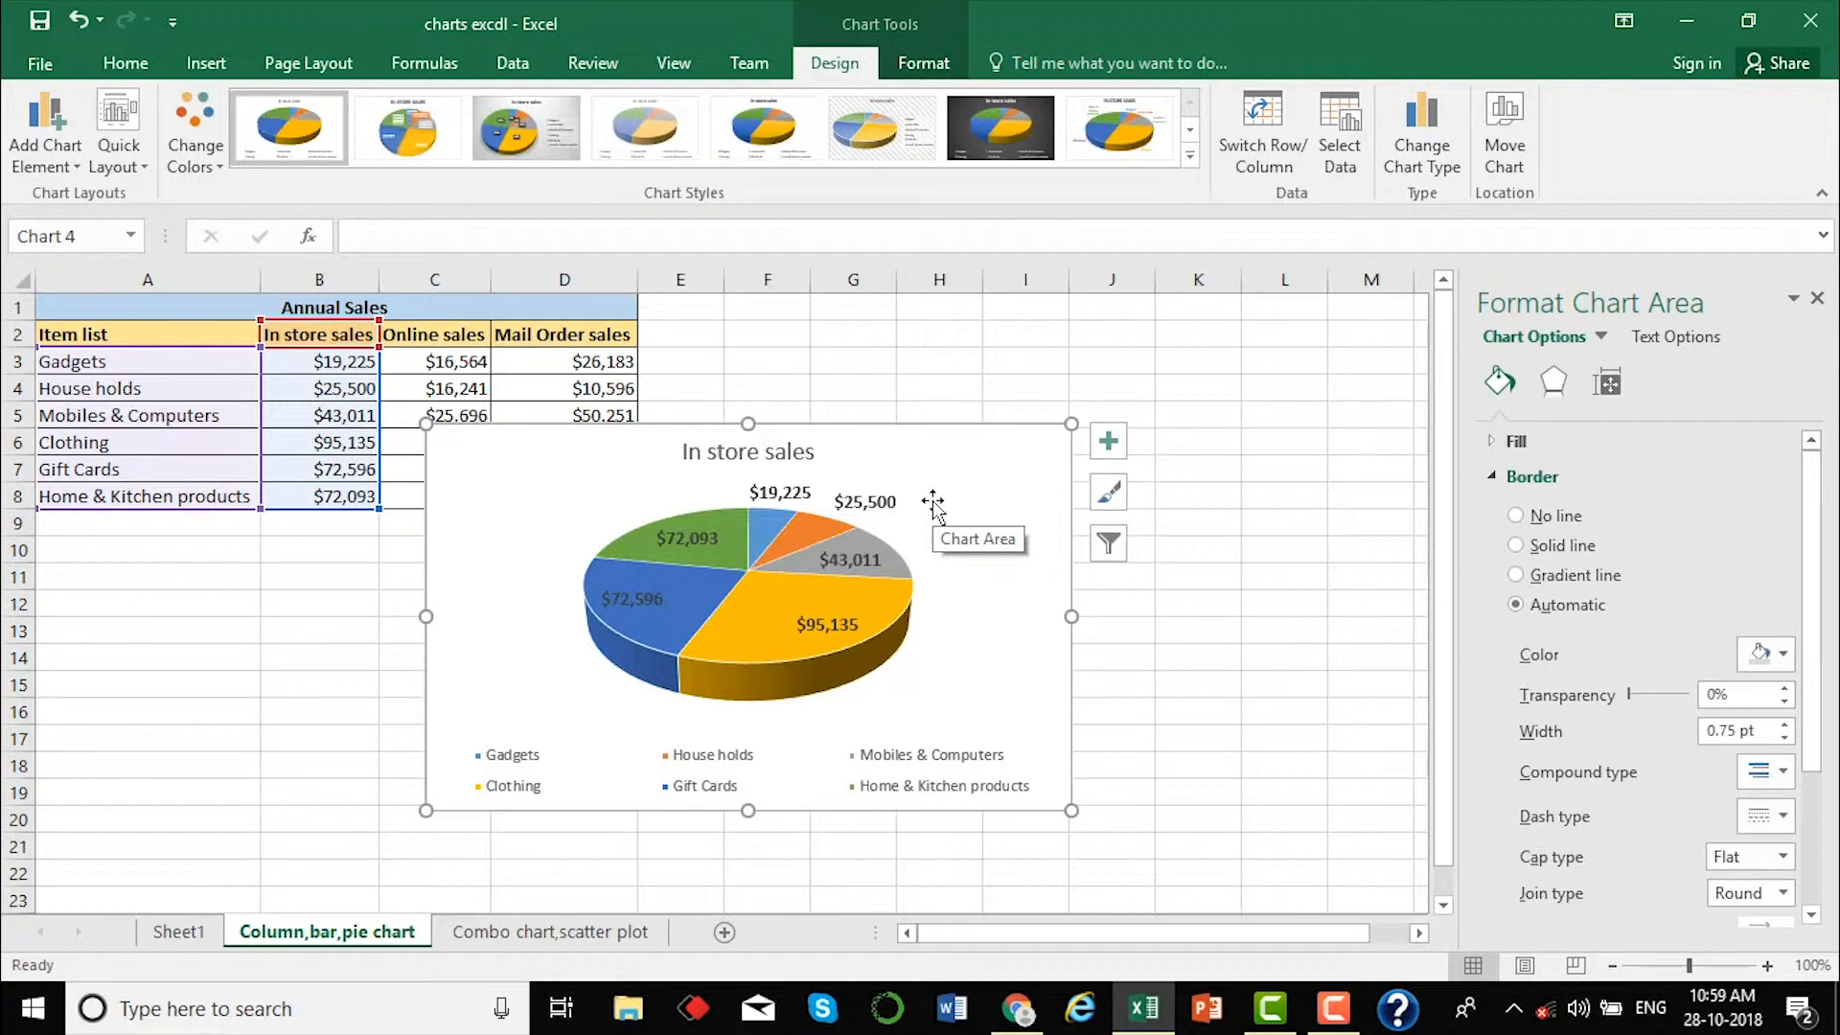
drag(1007, 481, 1089, 456)
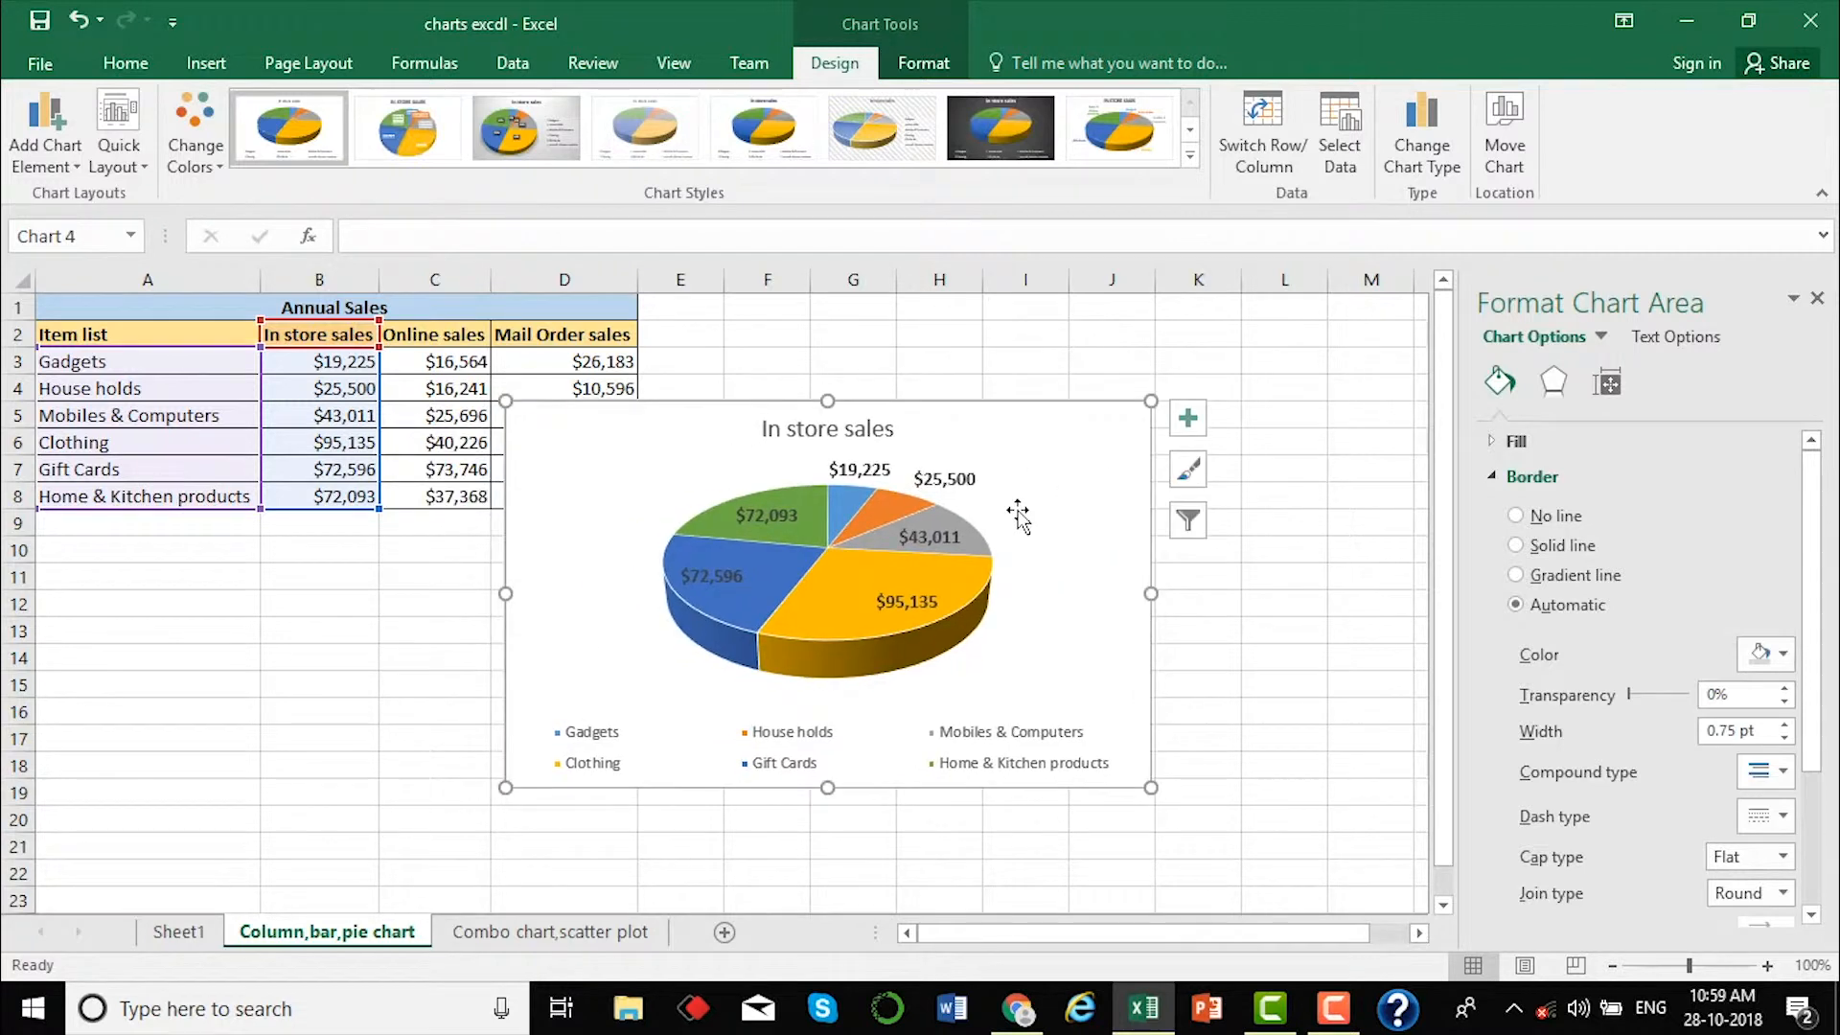
click(852, 621)
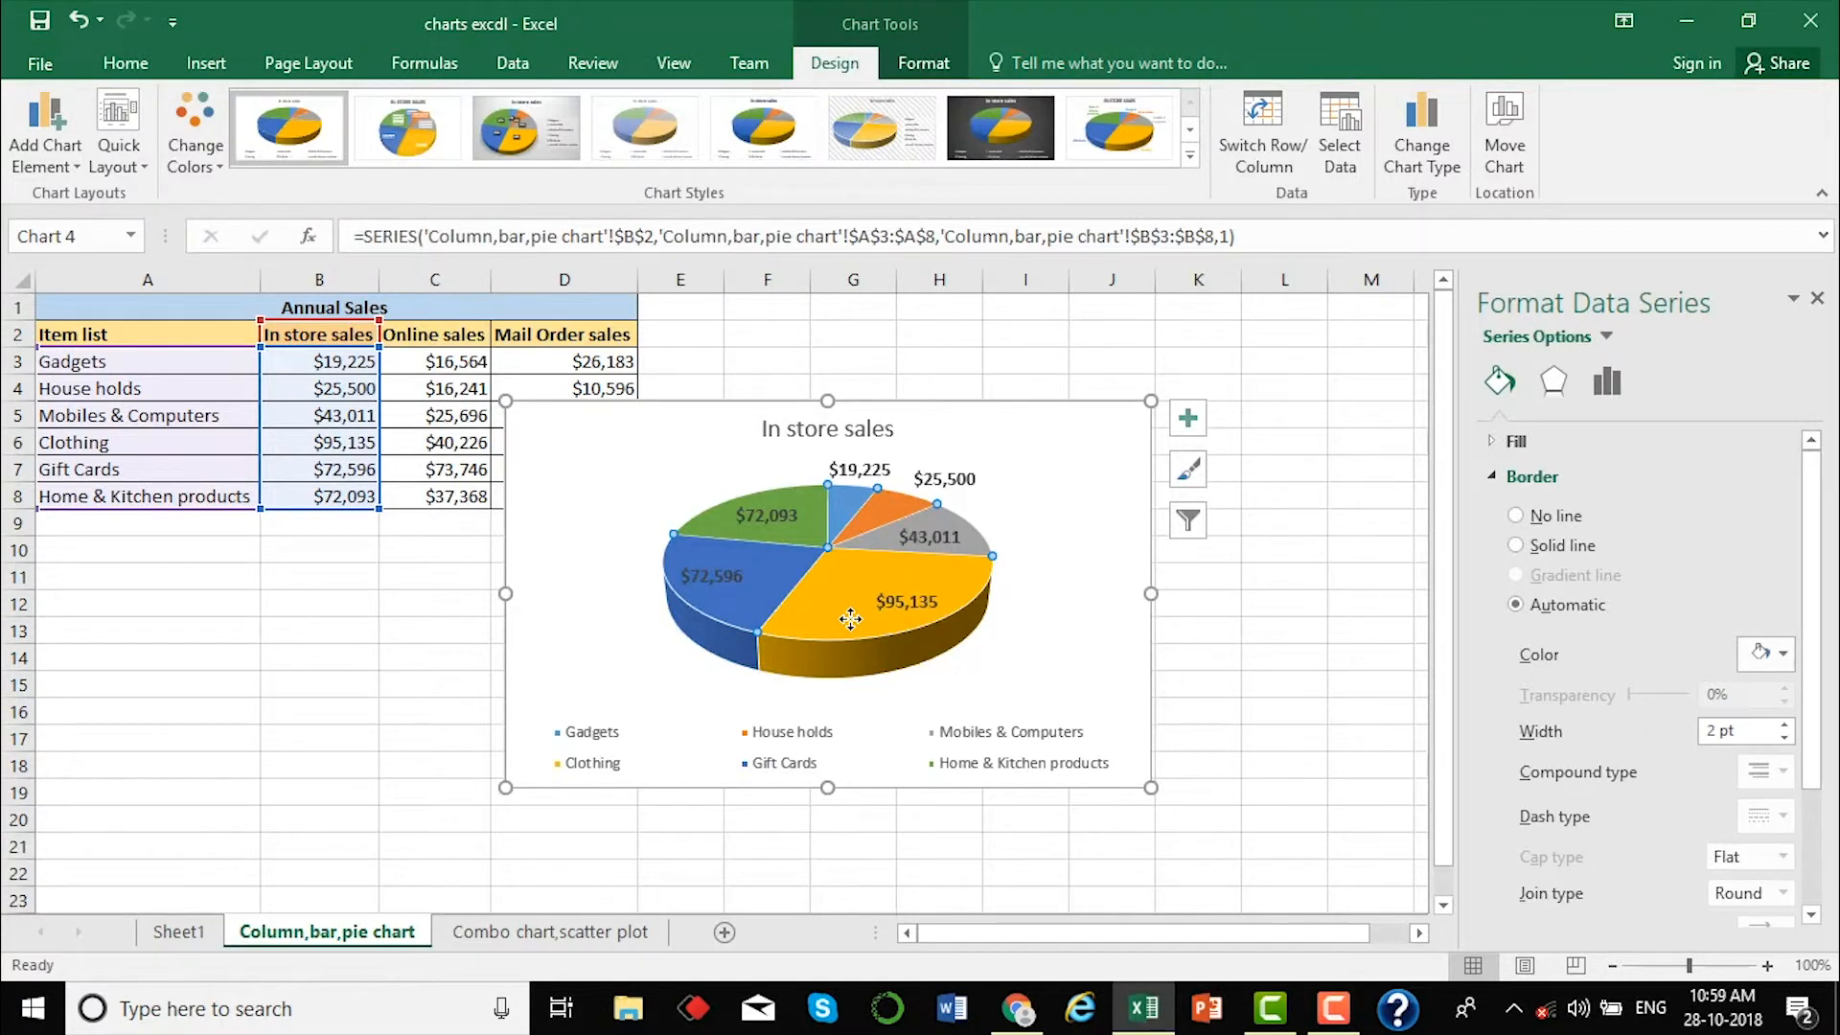
click(778, 621)
click(1610, 383)
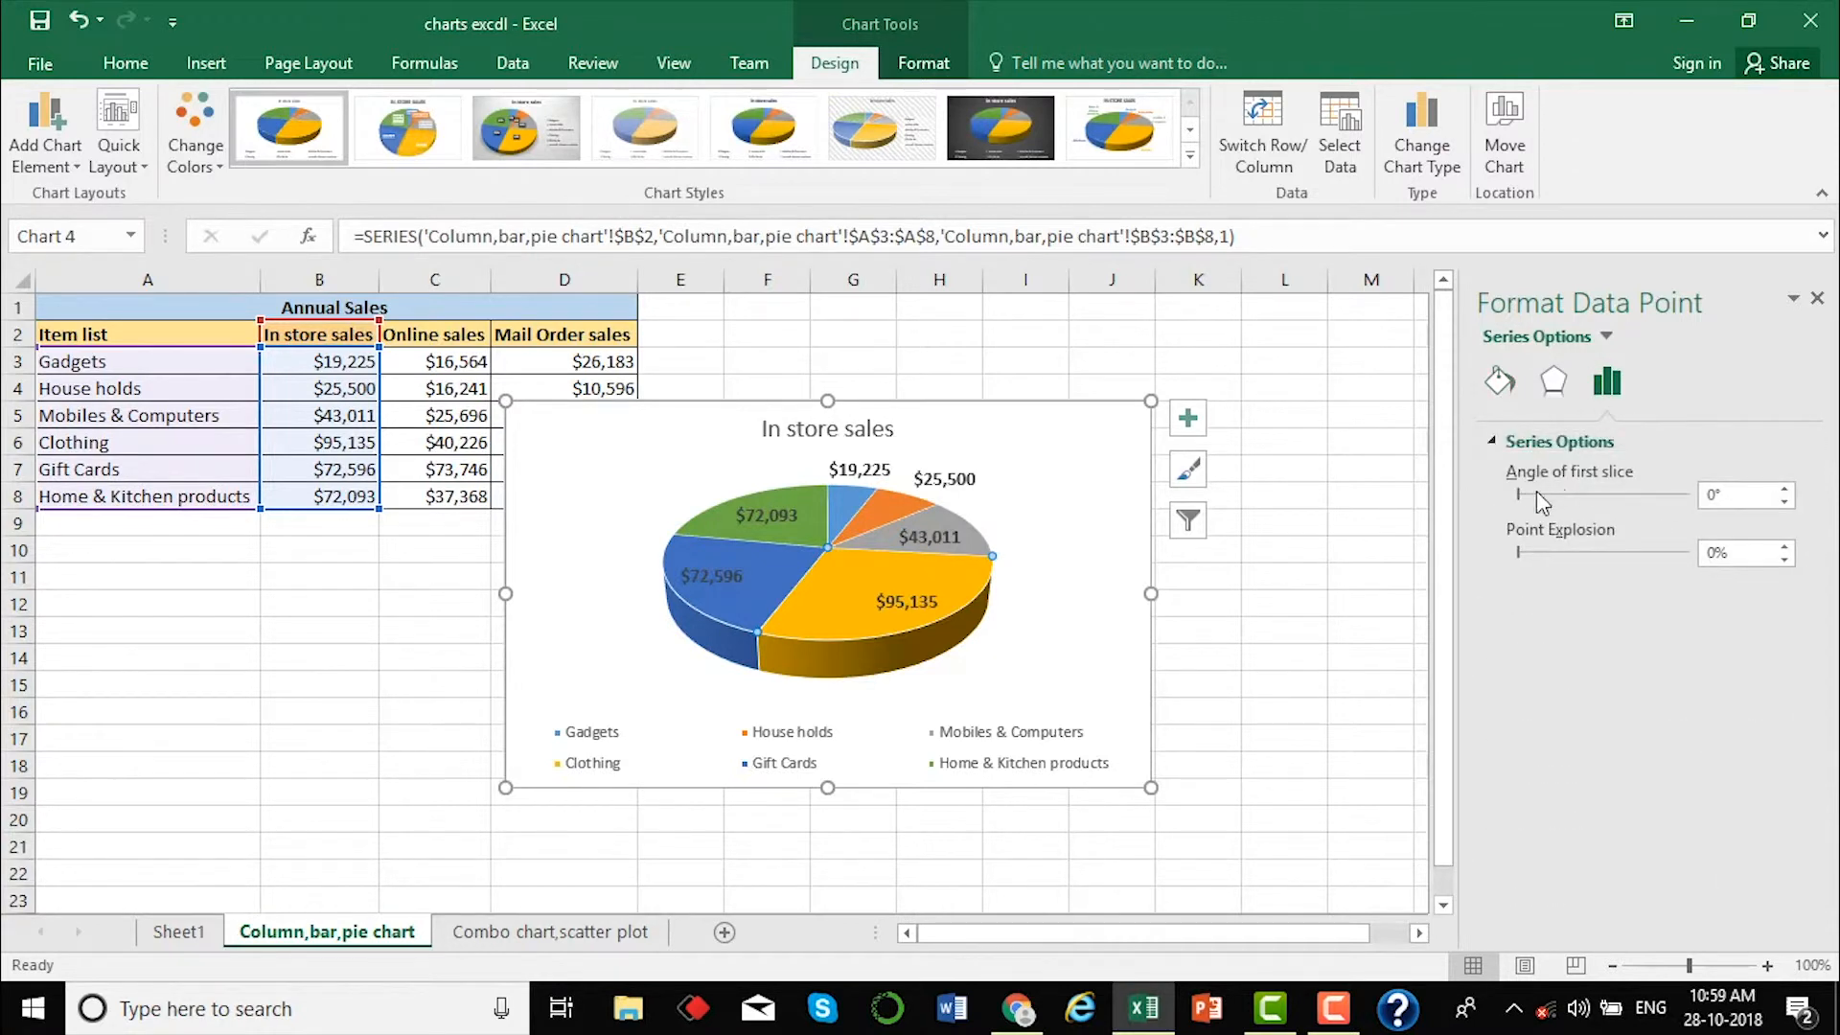
click(1055, 503)
Rotate the whole pie series by setting its angle of first slice to 220°.
click(842, 593)
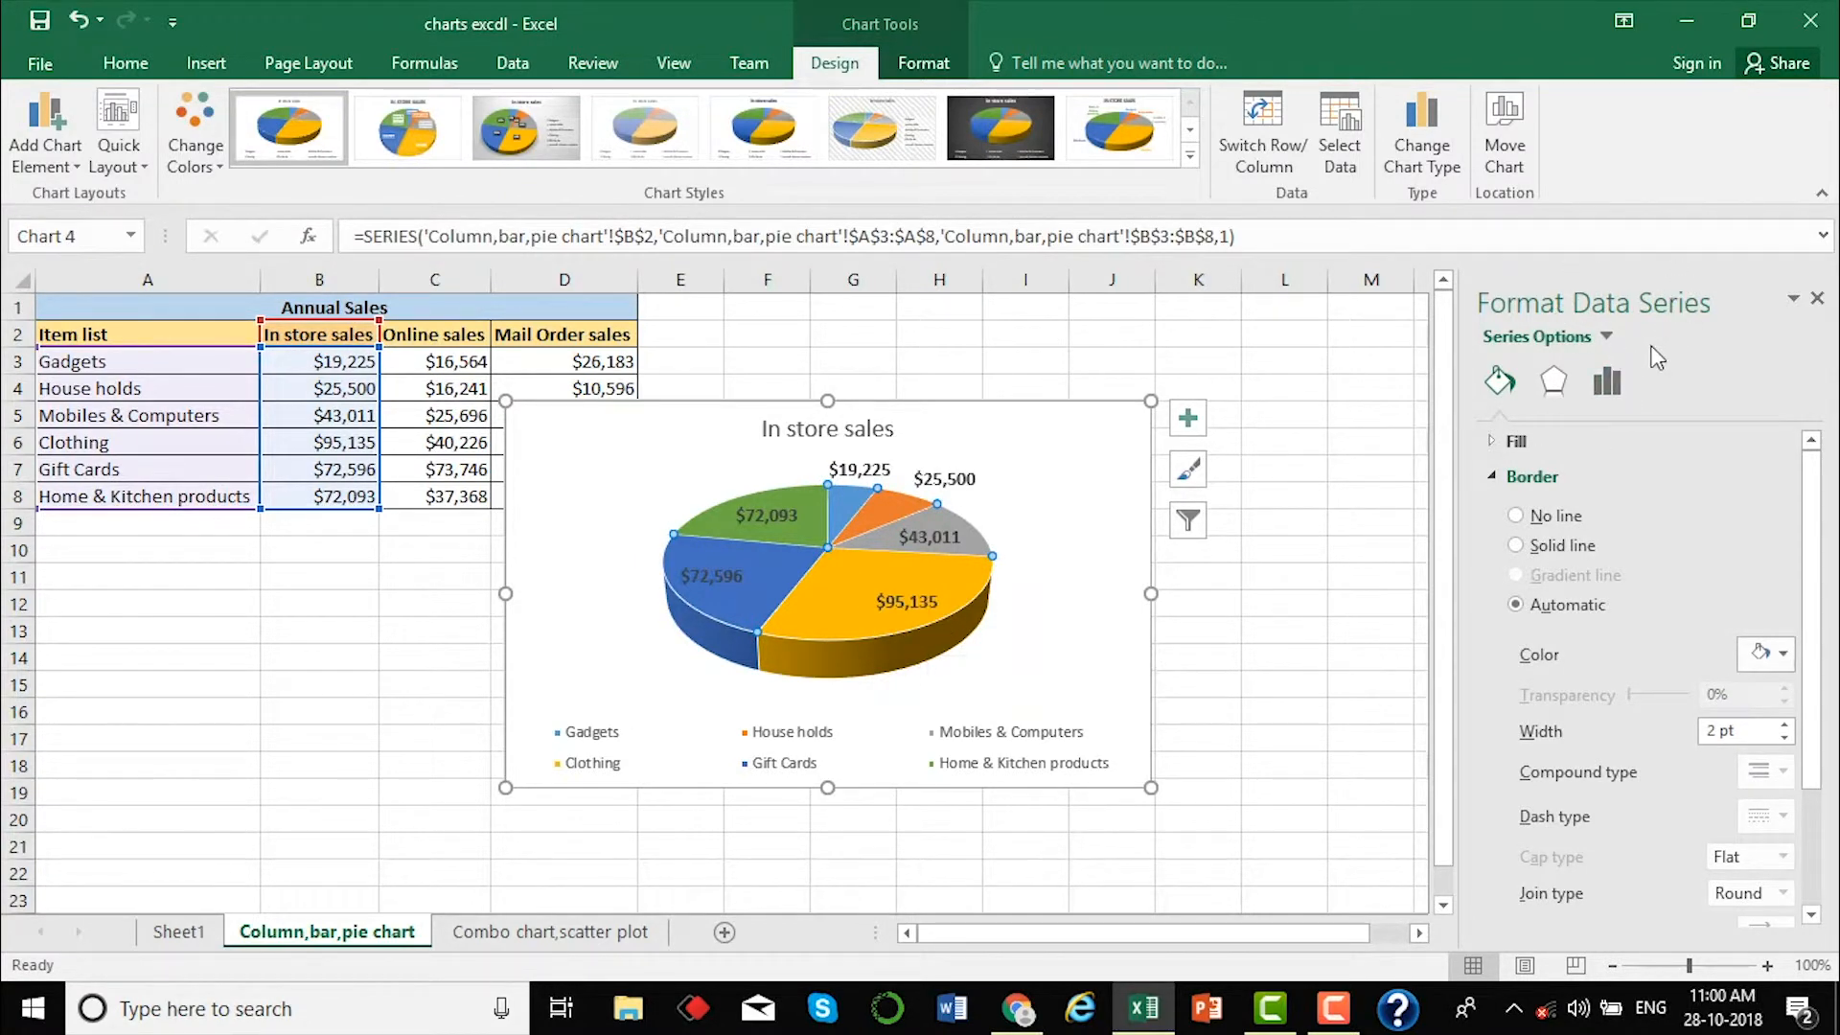
click(1608, 383)
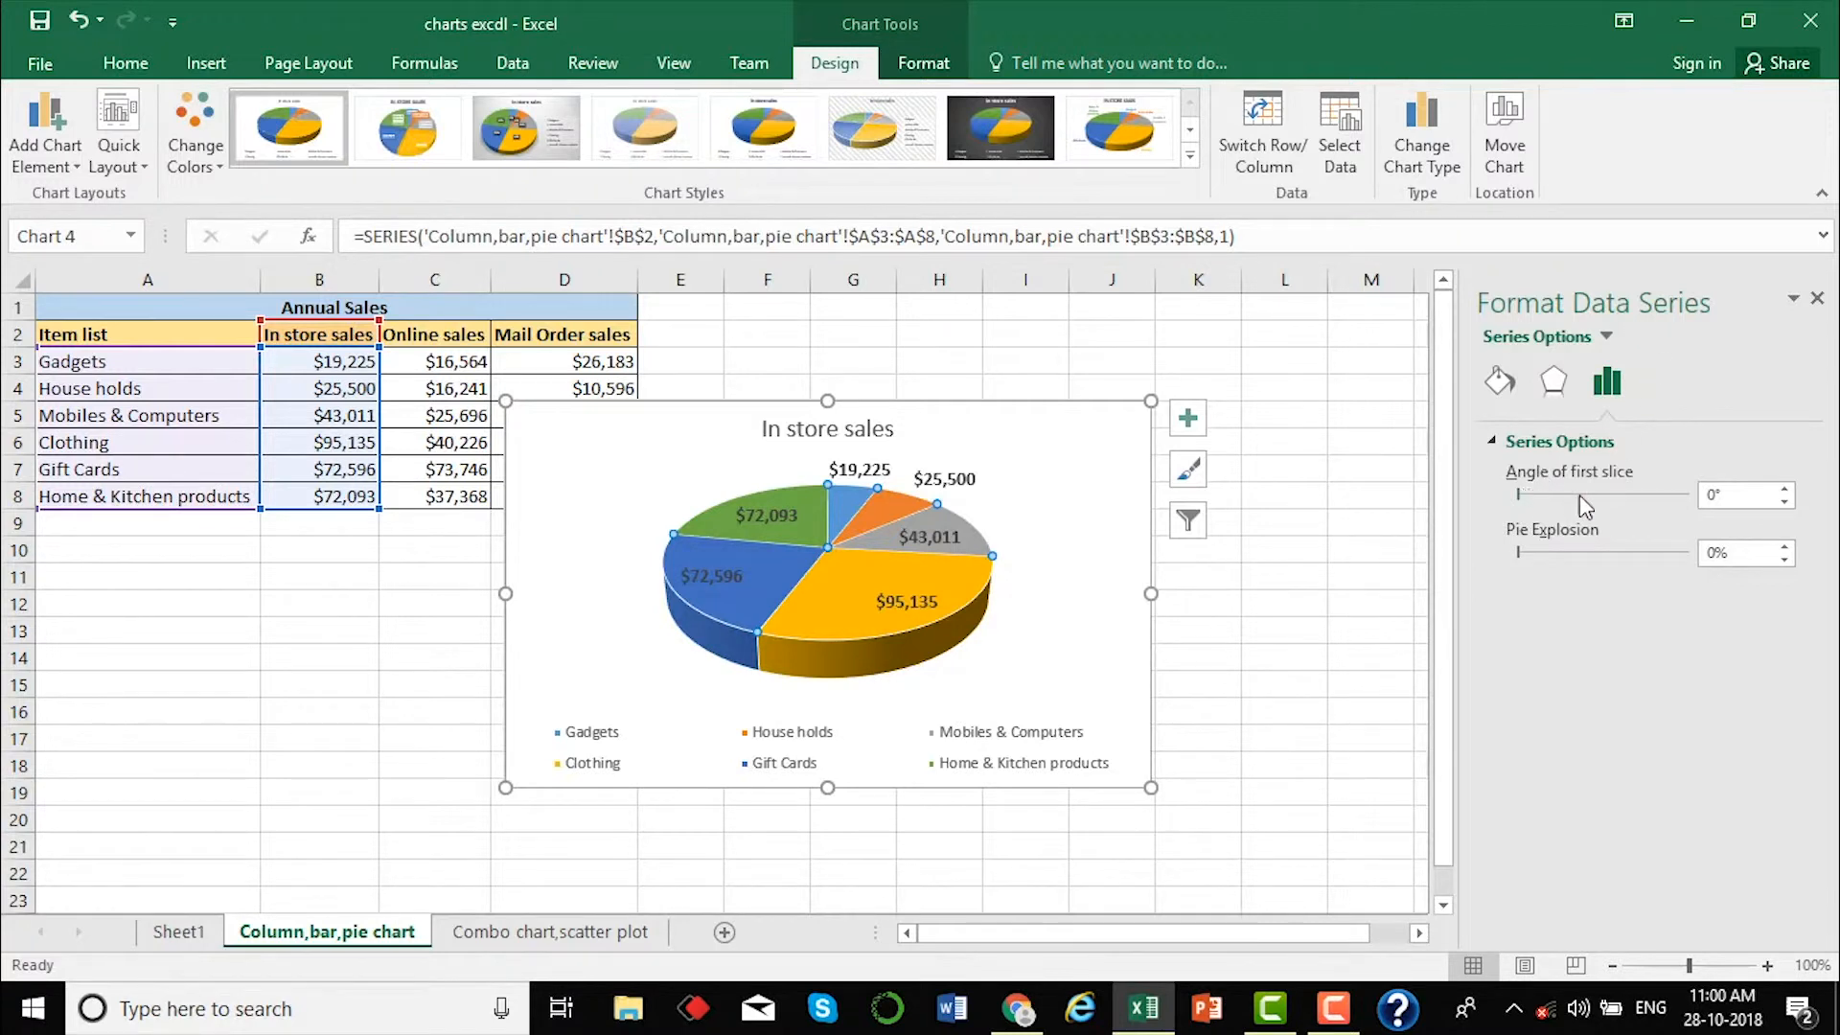
click(1543, 496)
drag(1543, 496, 1561, 494)
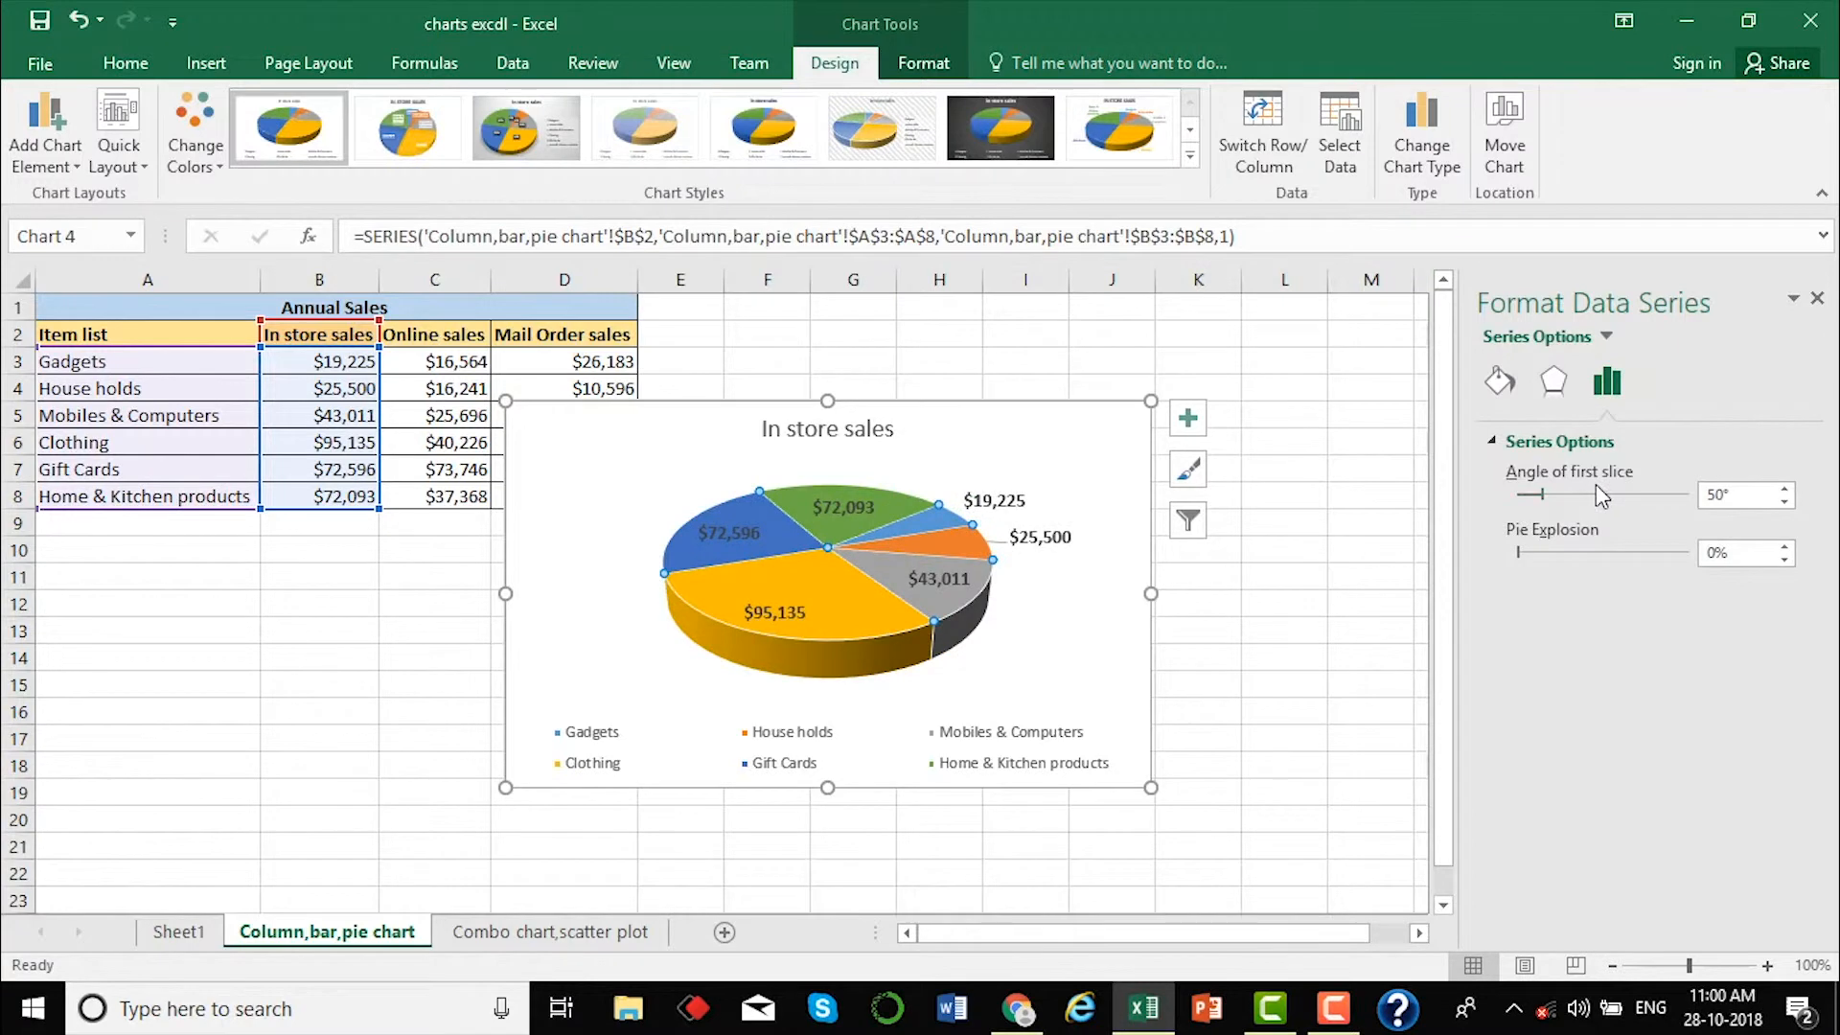
click(1589, 497)
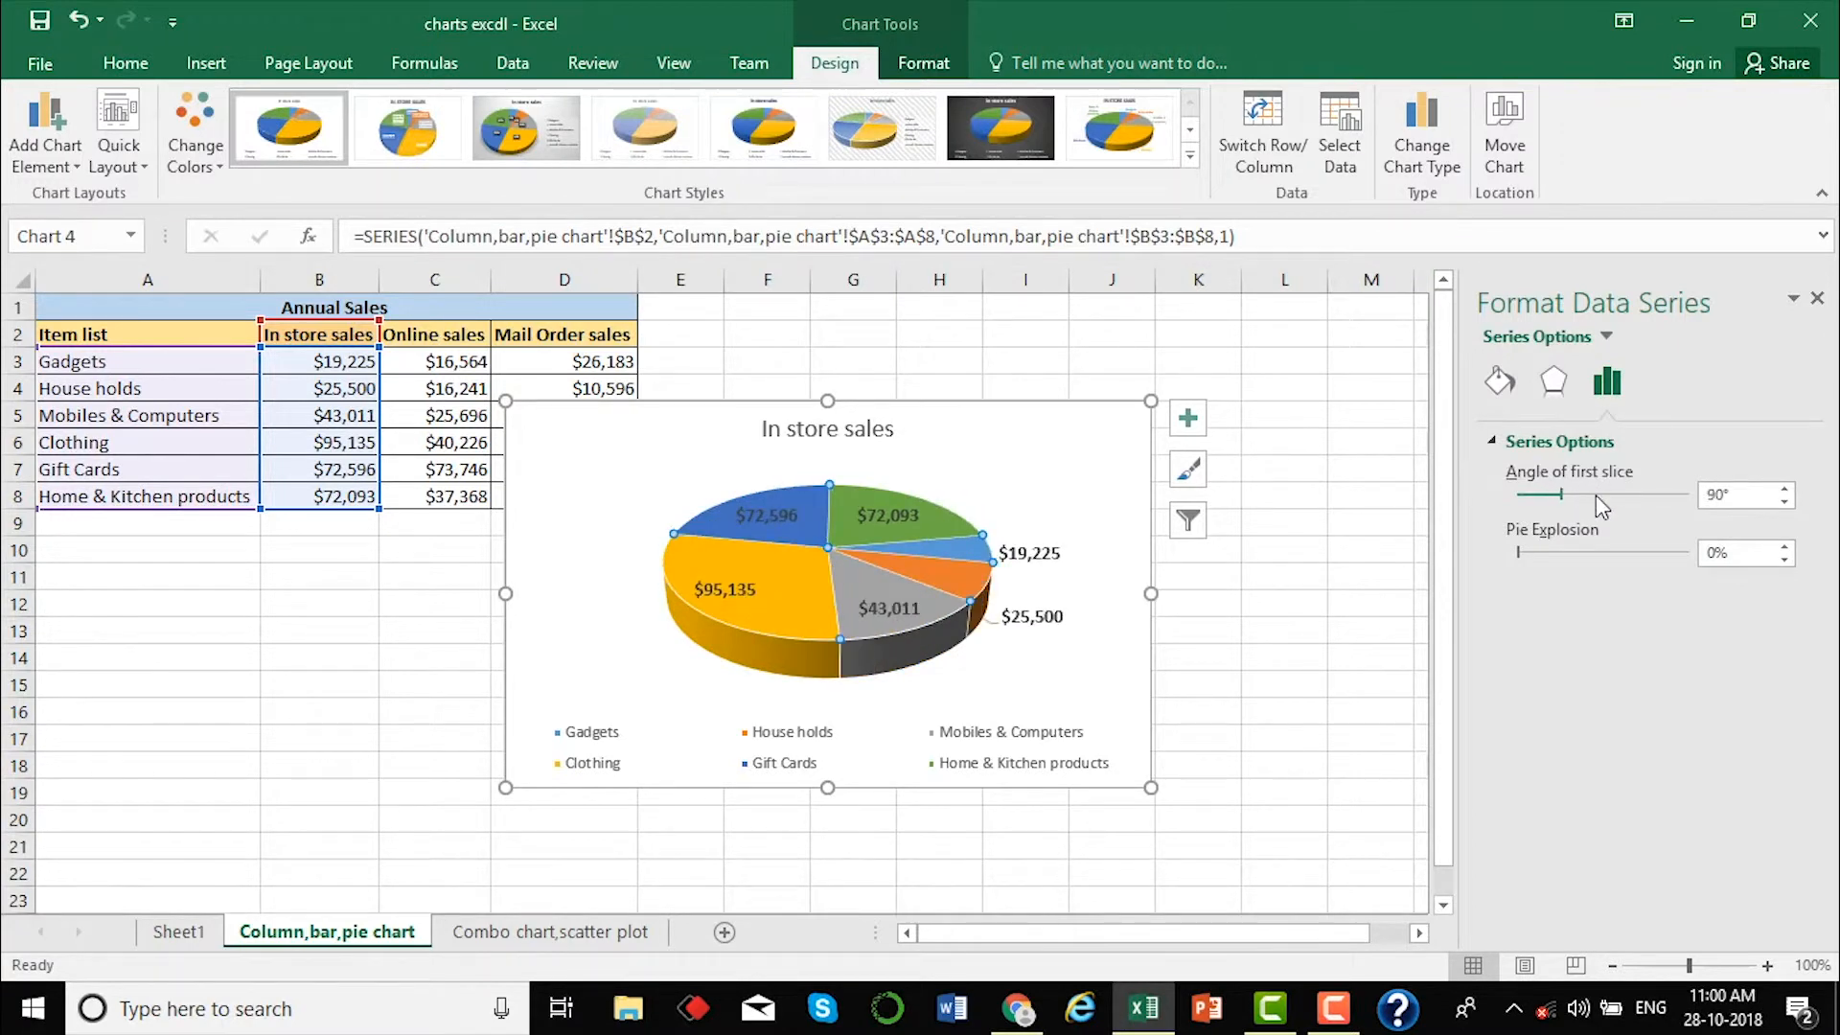
click(1595, 496)
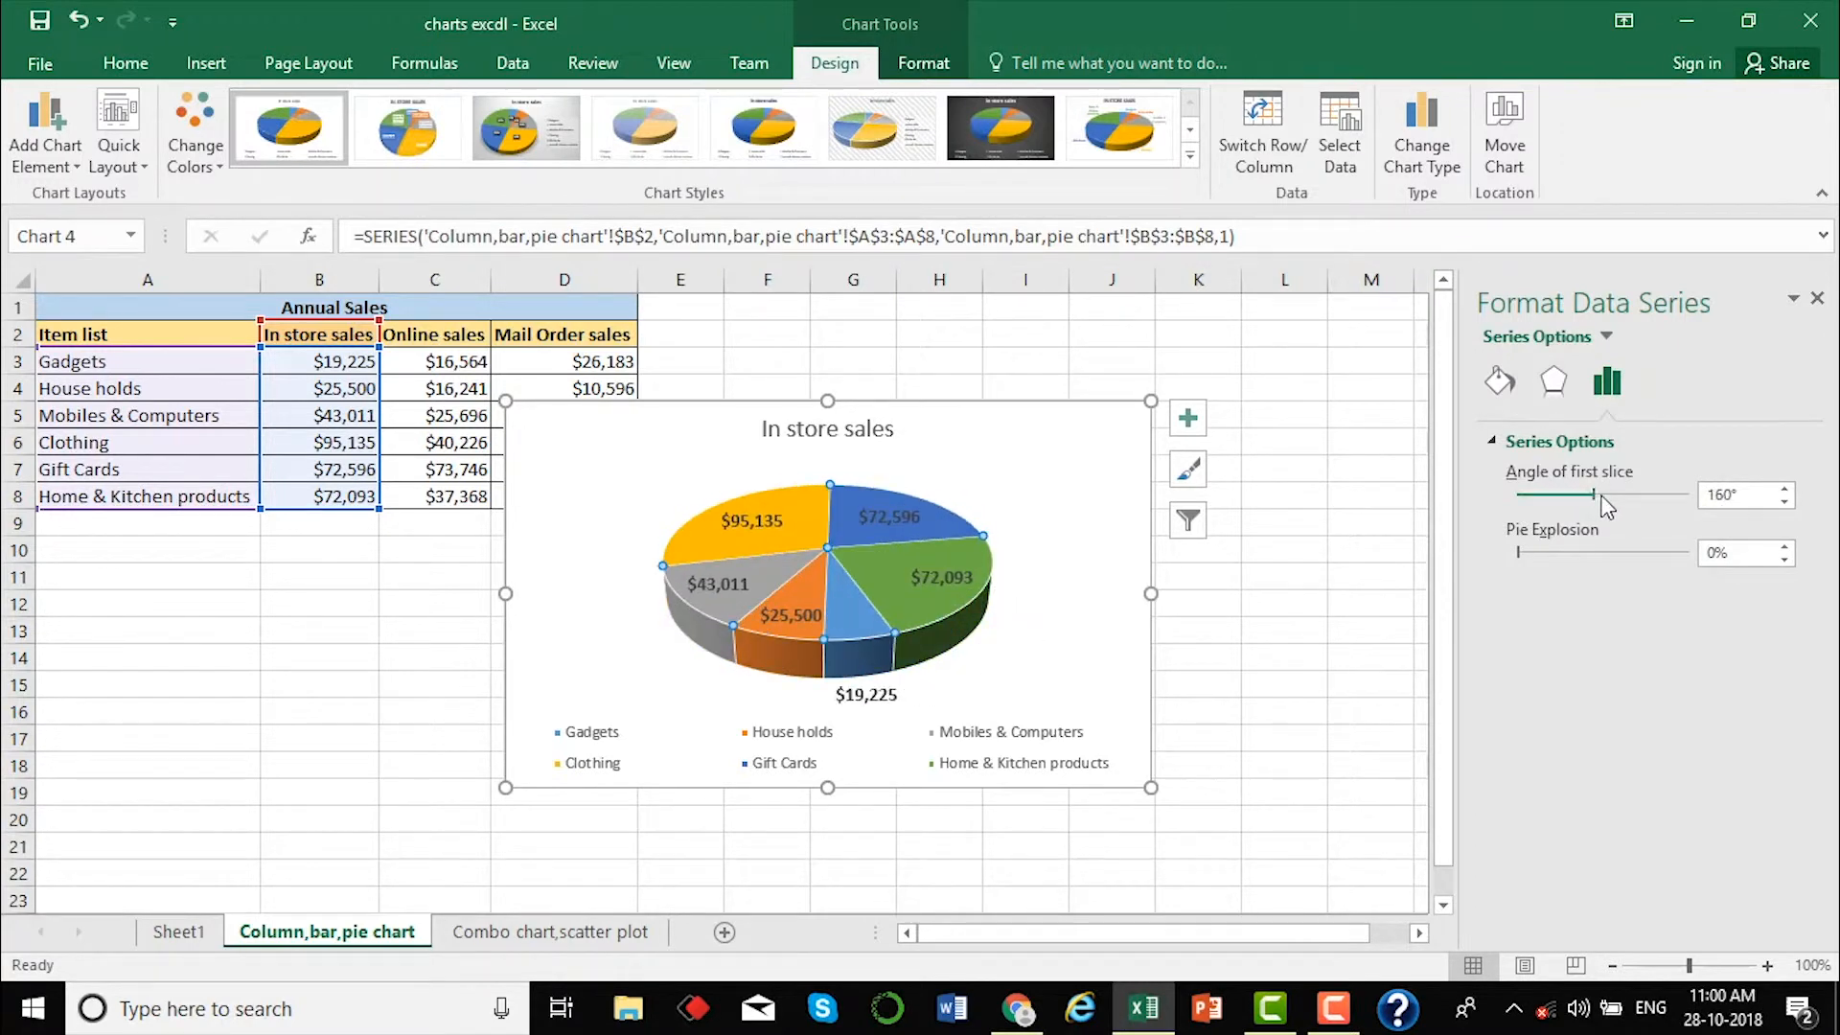
click(1612, 494)
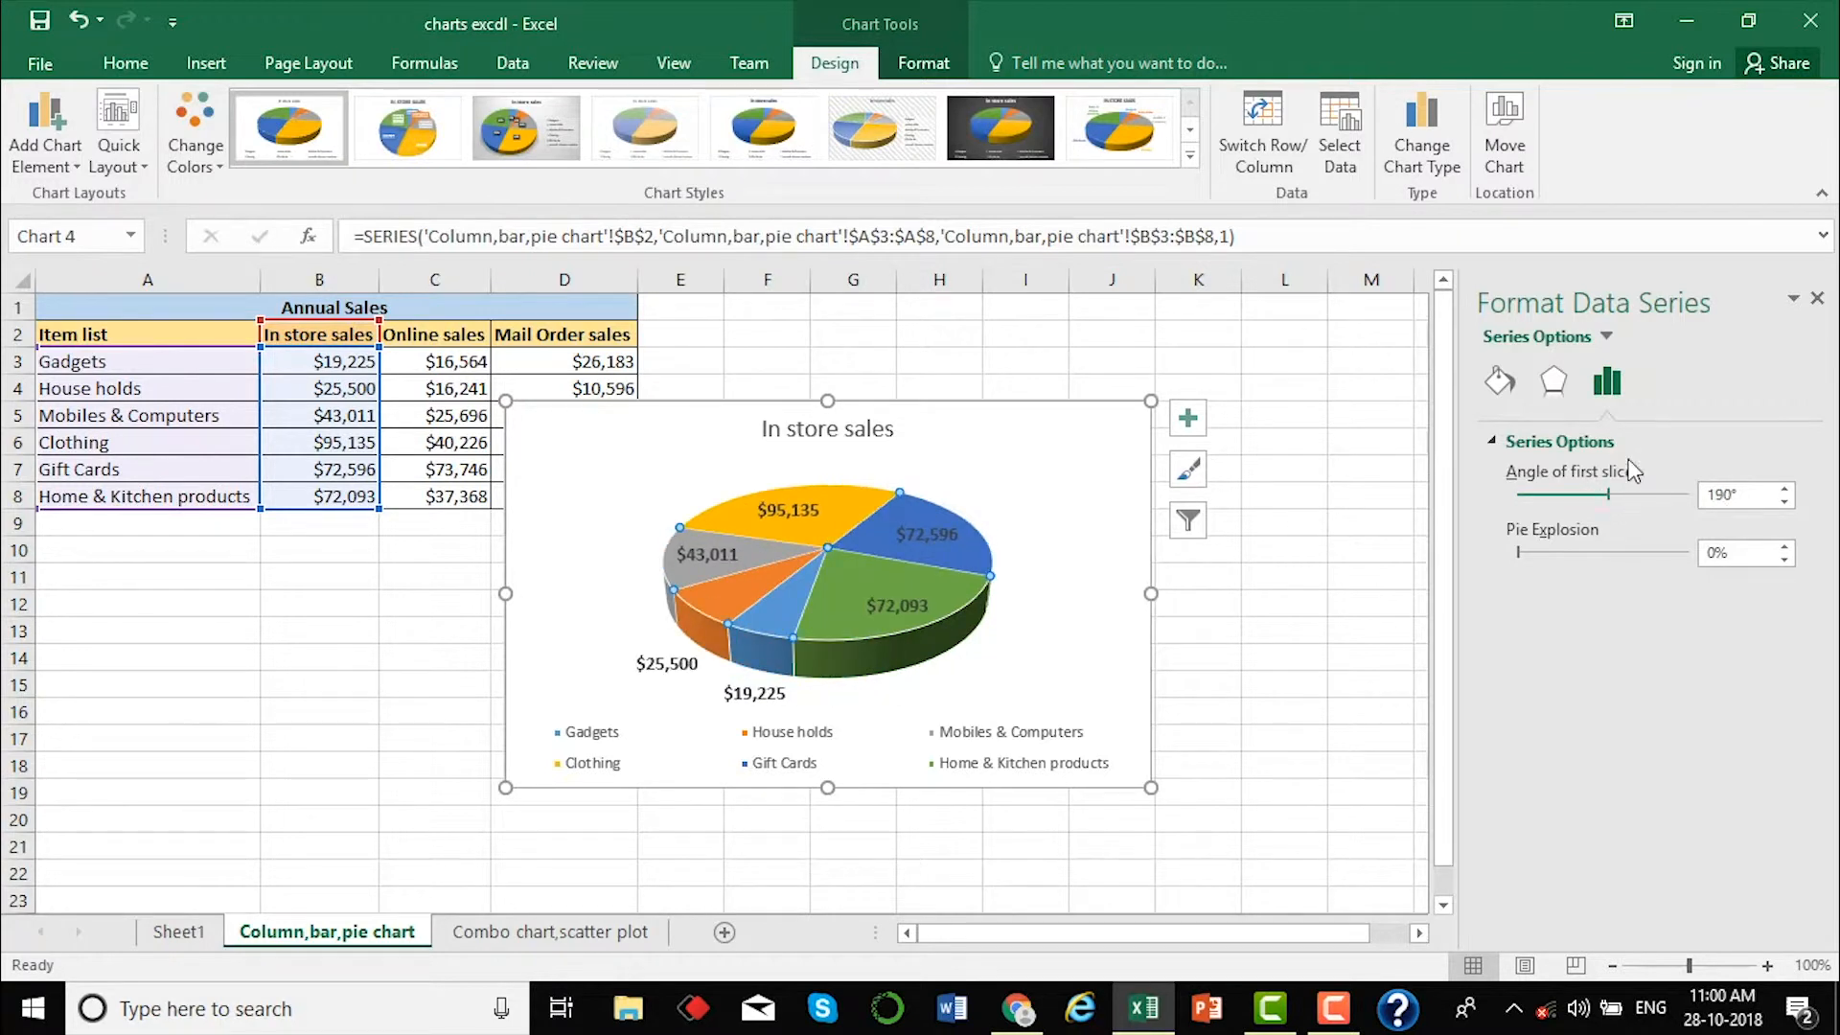
click(1630, 495)
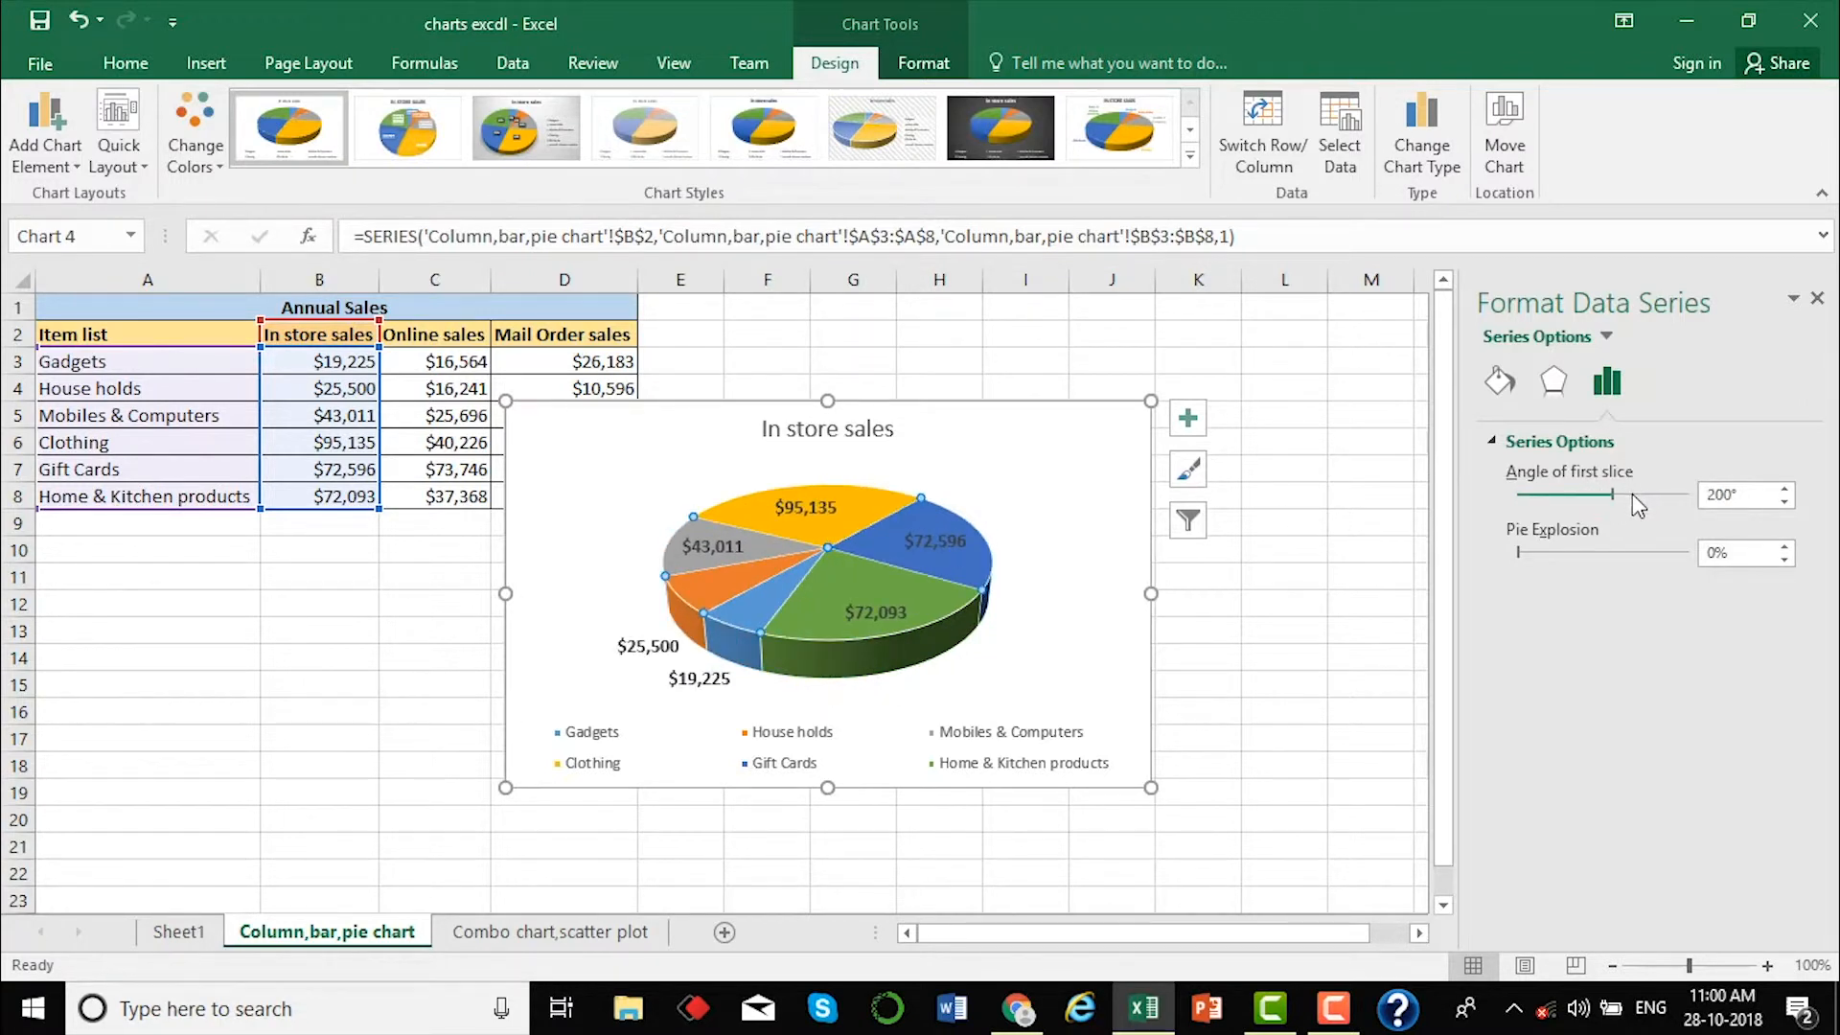
click(1634, 494)
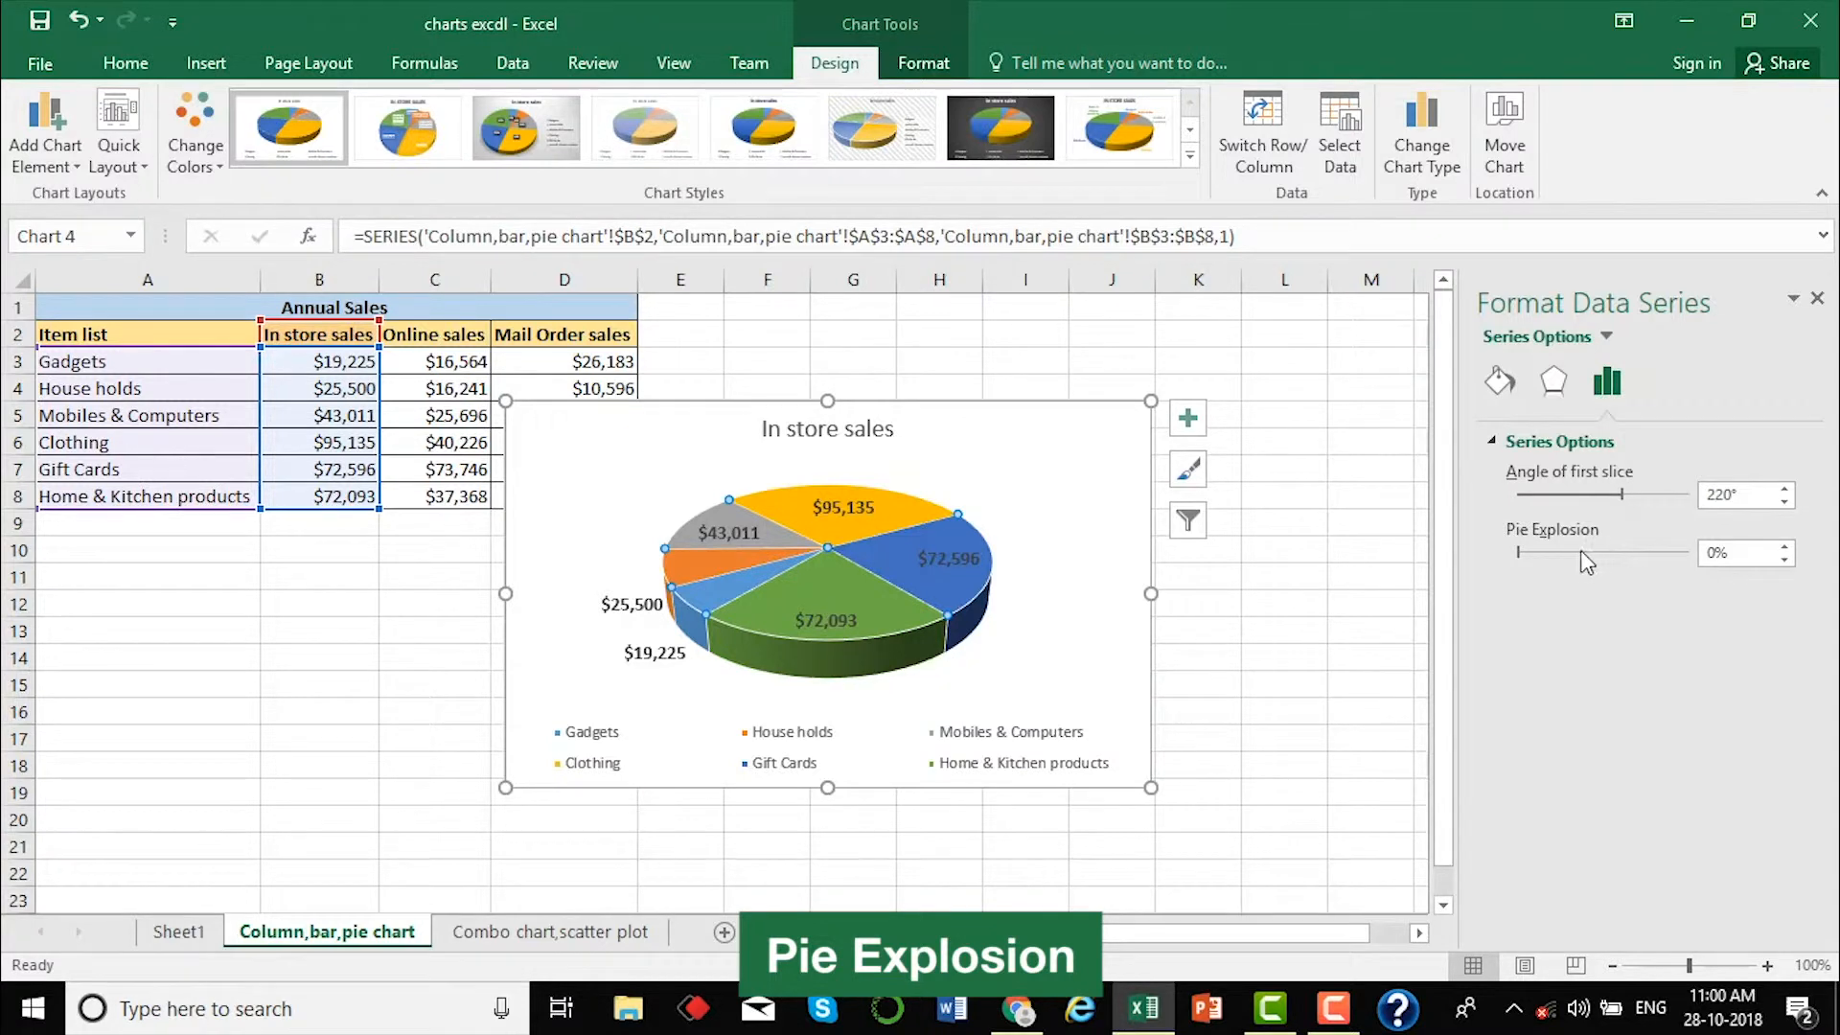
Separate all slices of the In store sales pie chart by setting the pie explosion to about 35%.
drag(1522, 554, 1537, 553)
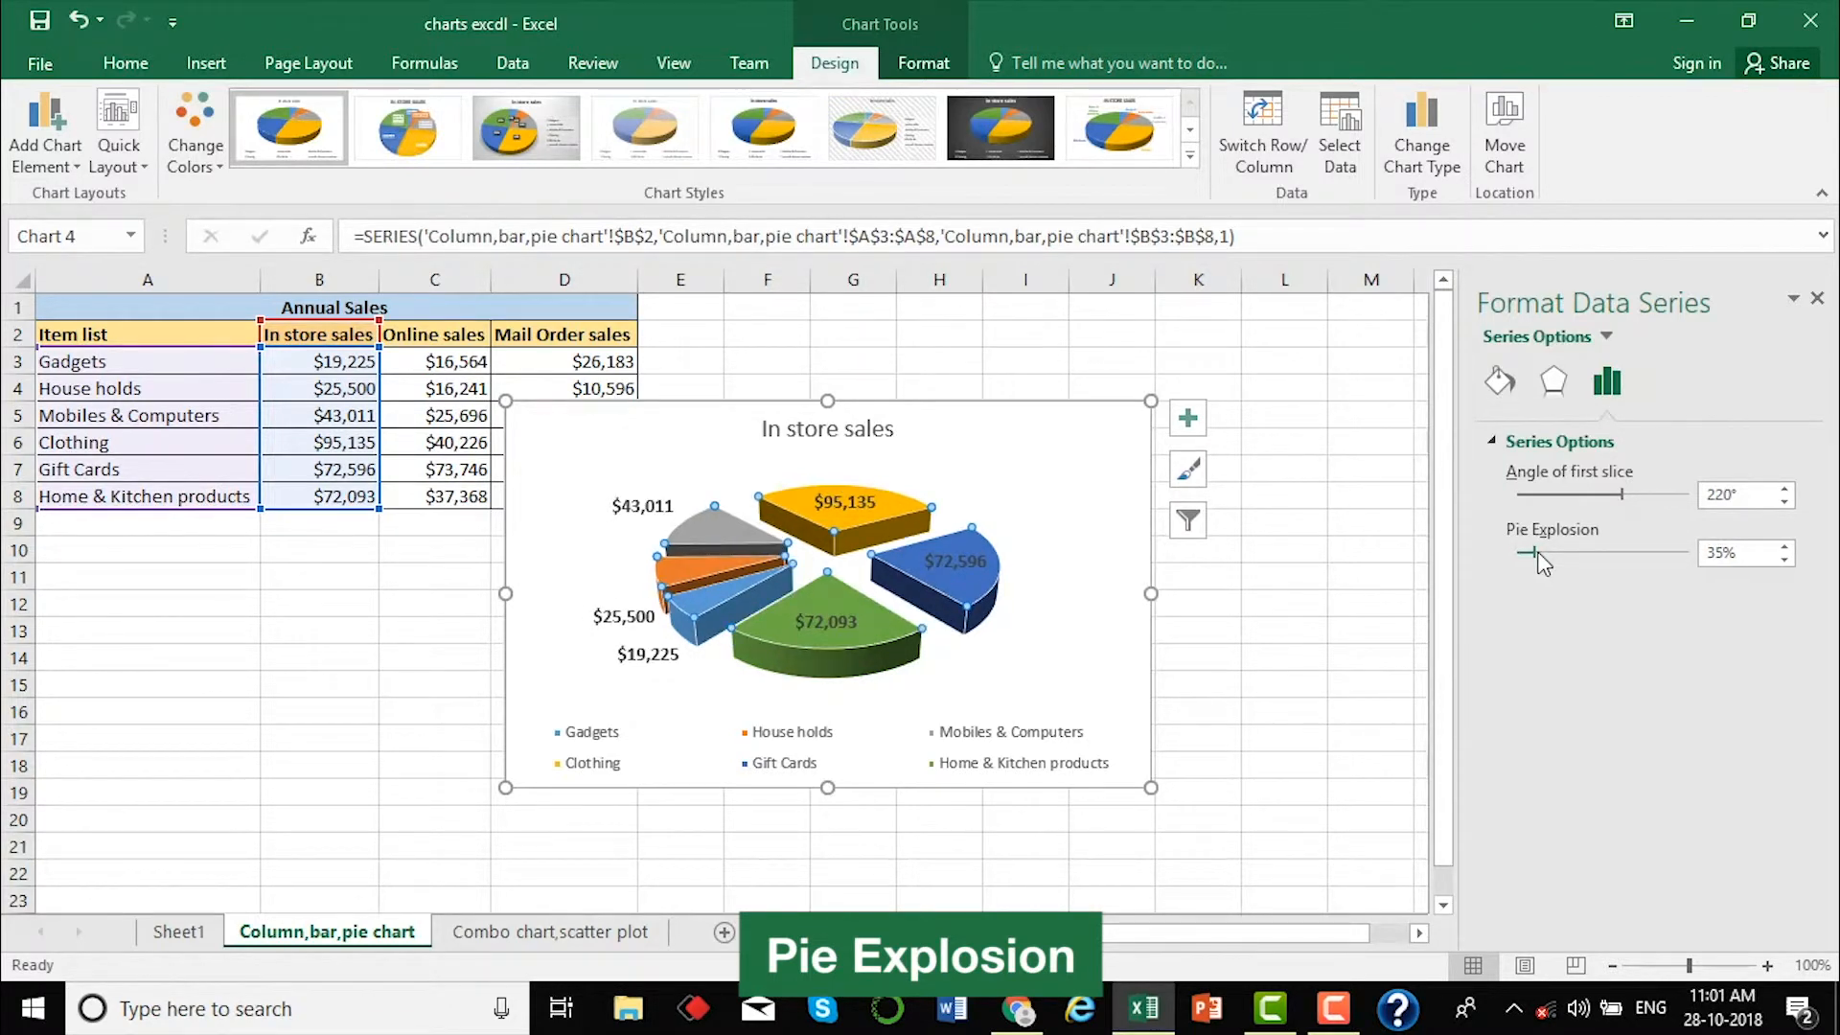
click(846, 610)
click(847, 606)
click(1391, 708)
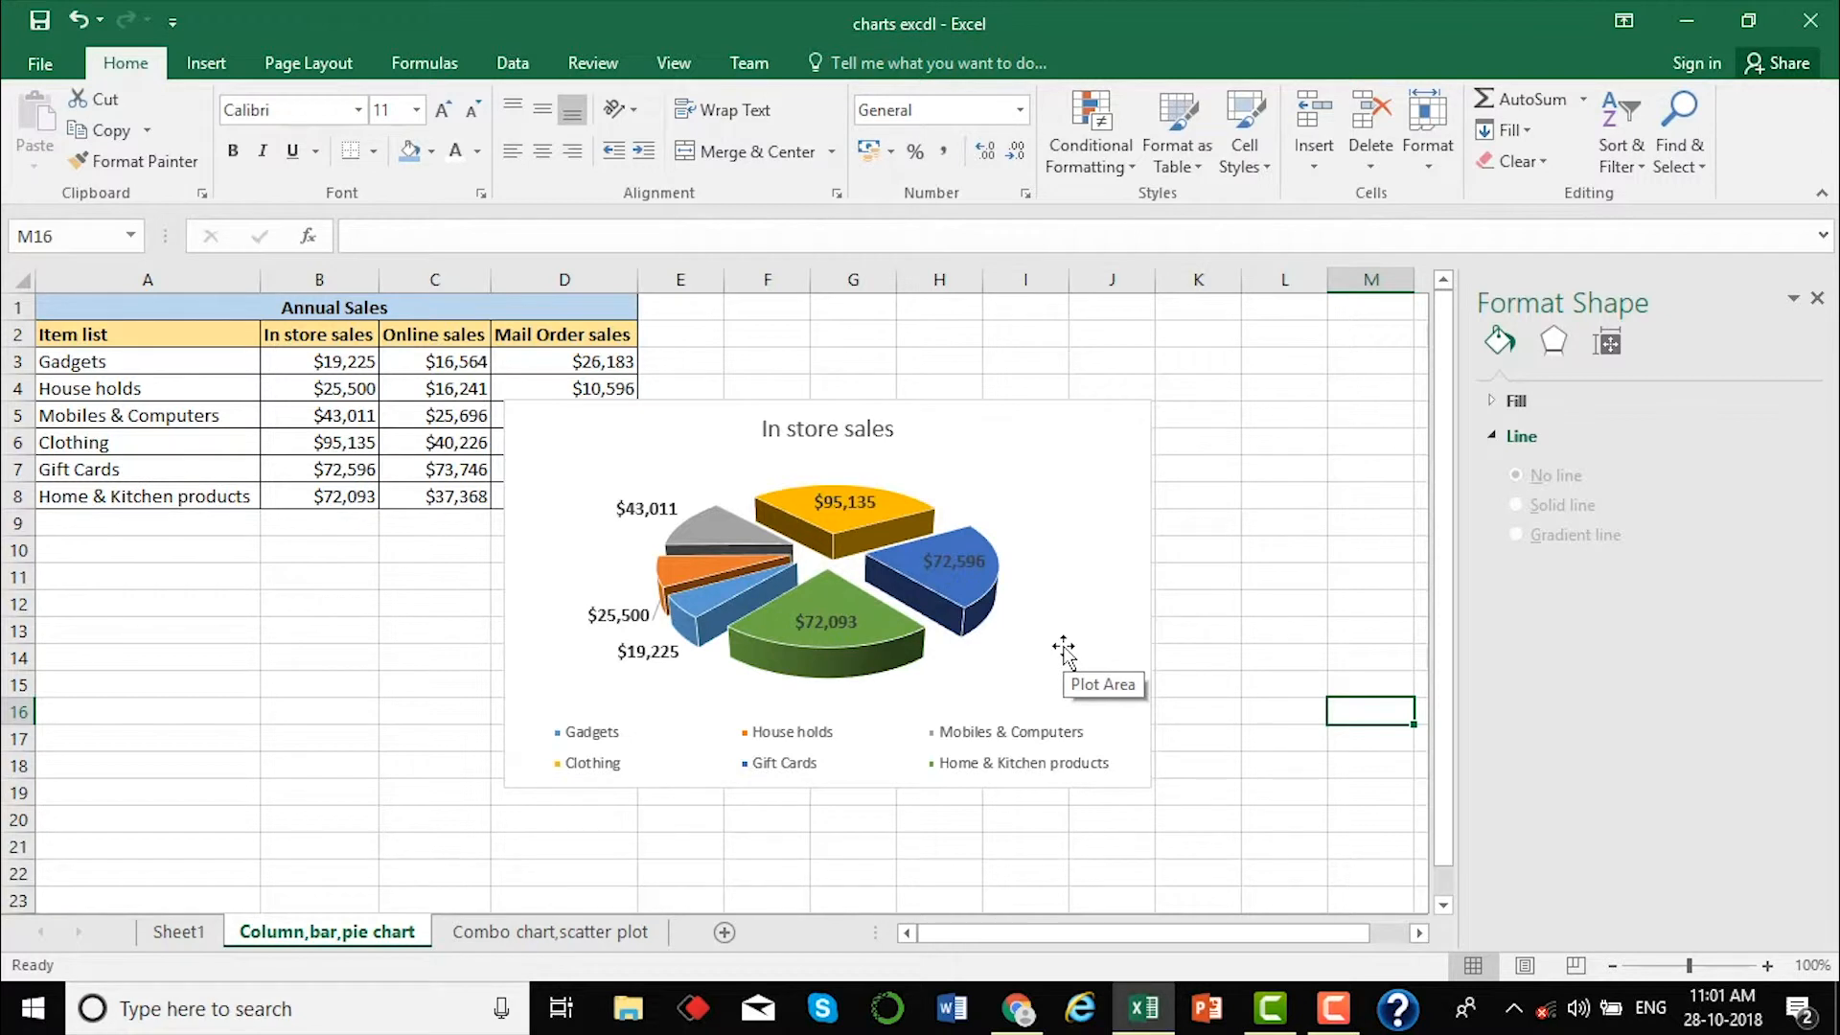
On the Combo chart,scatter plot sheet, insert a clustered column chart from the Quarters, Revenue and Expenses data in A1:C5.
click(550, 931)
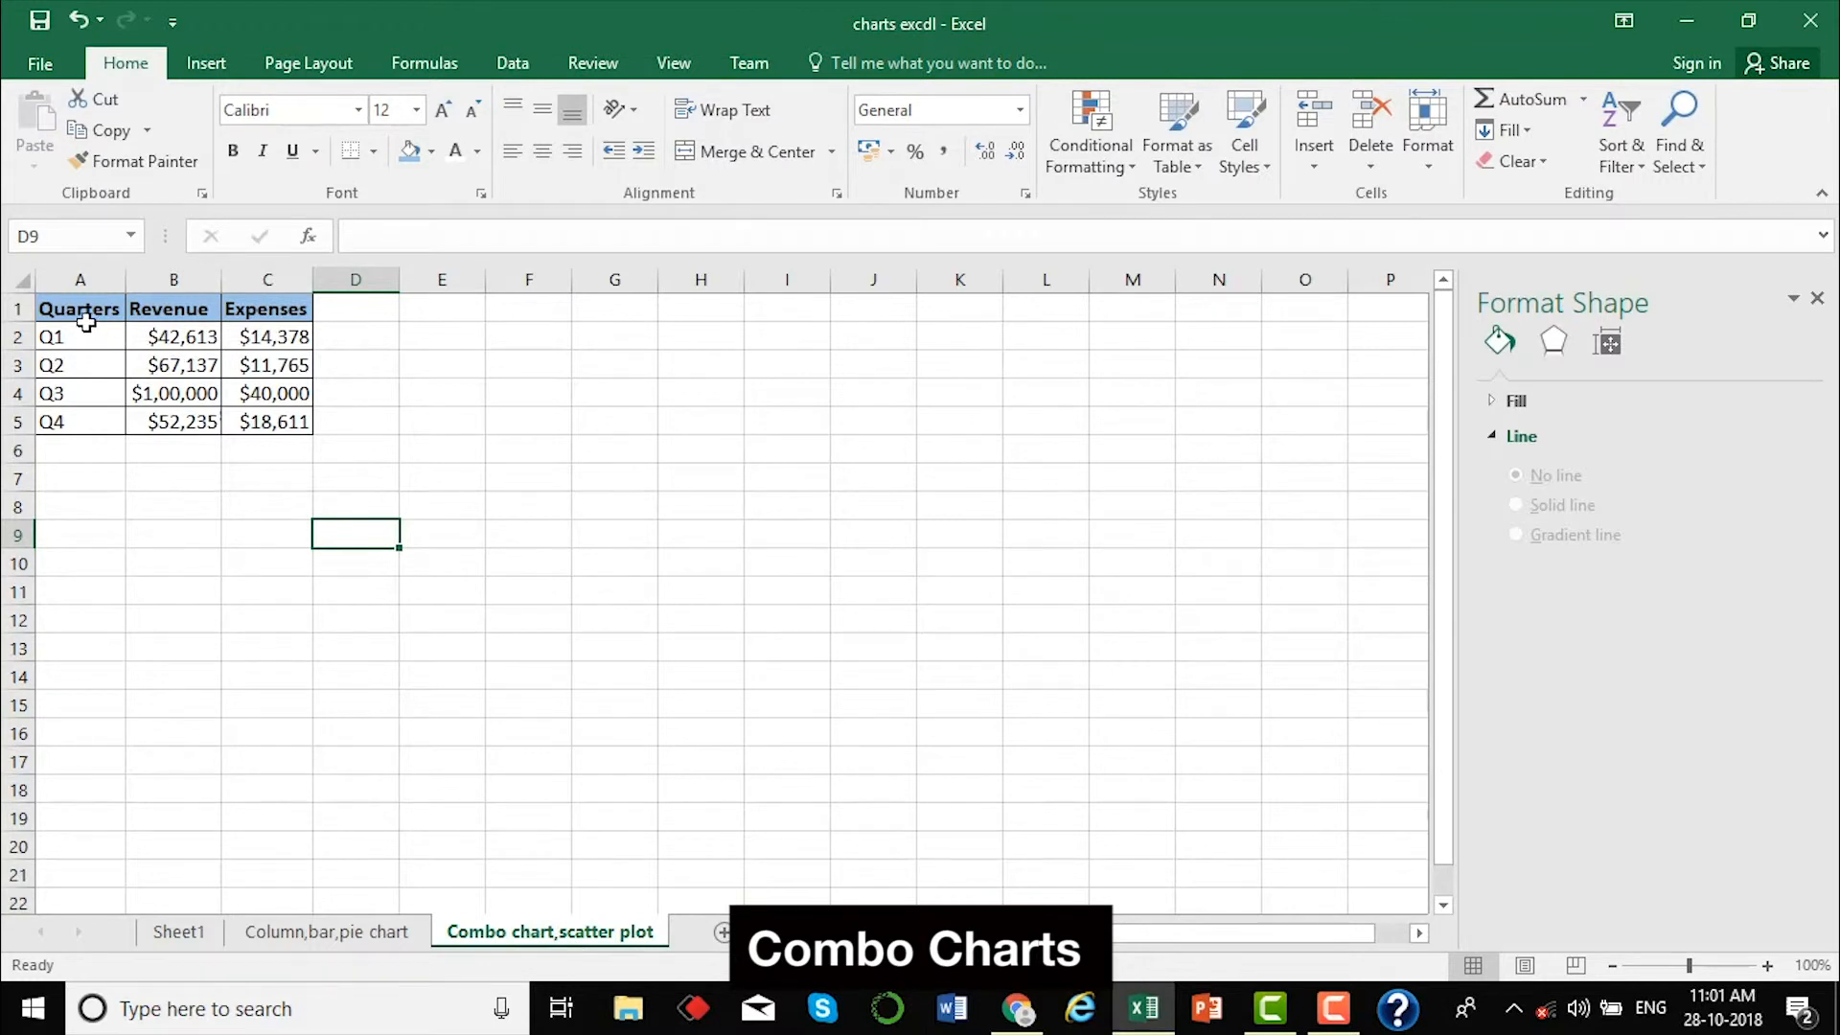
drag(82, 309, 87, 412)
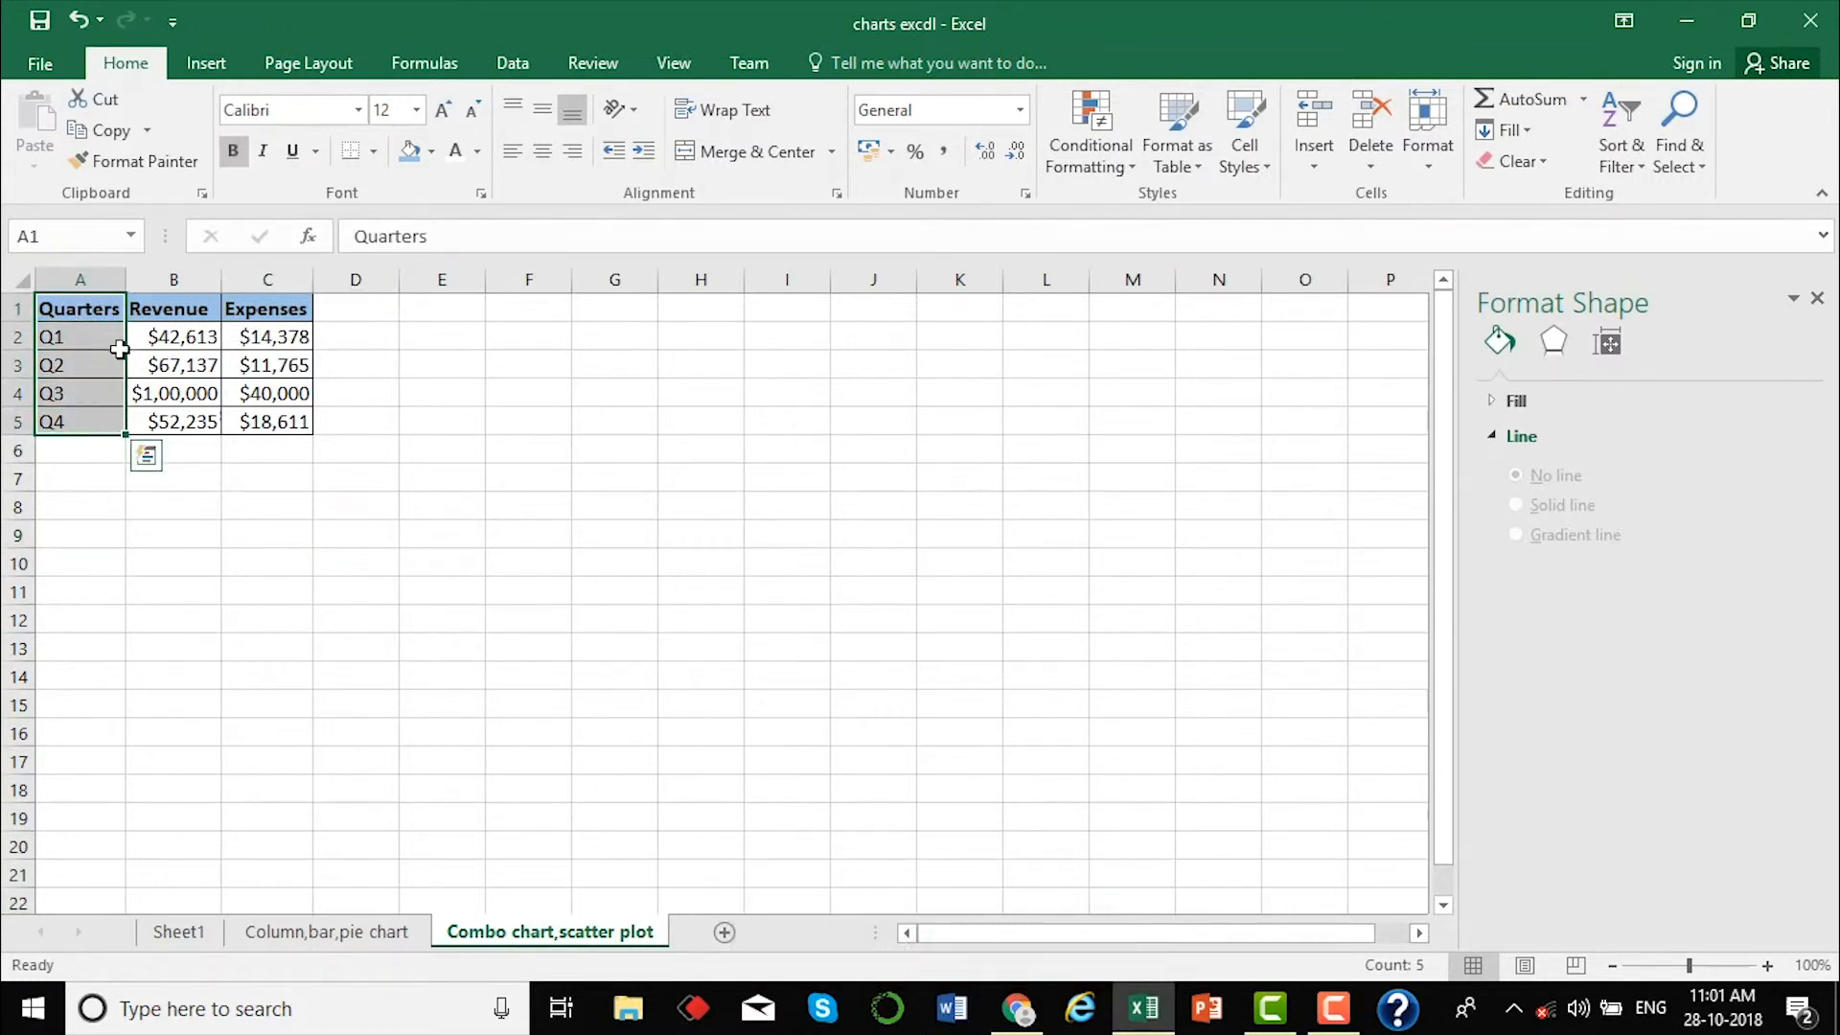
drag(165, 309, 192, 432)
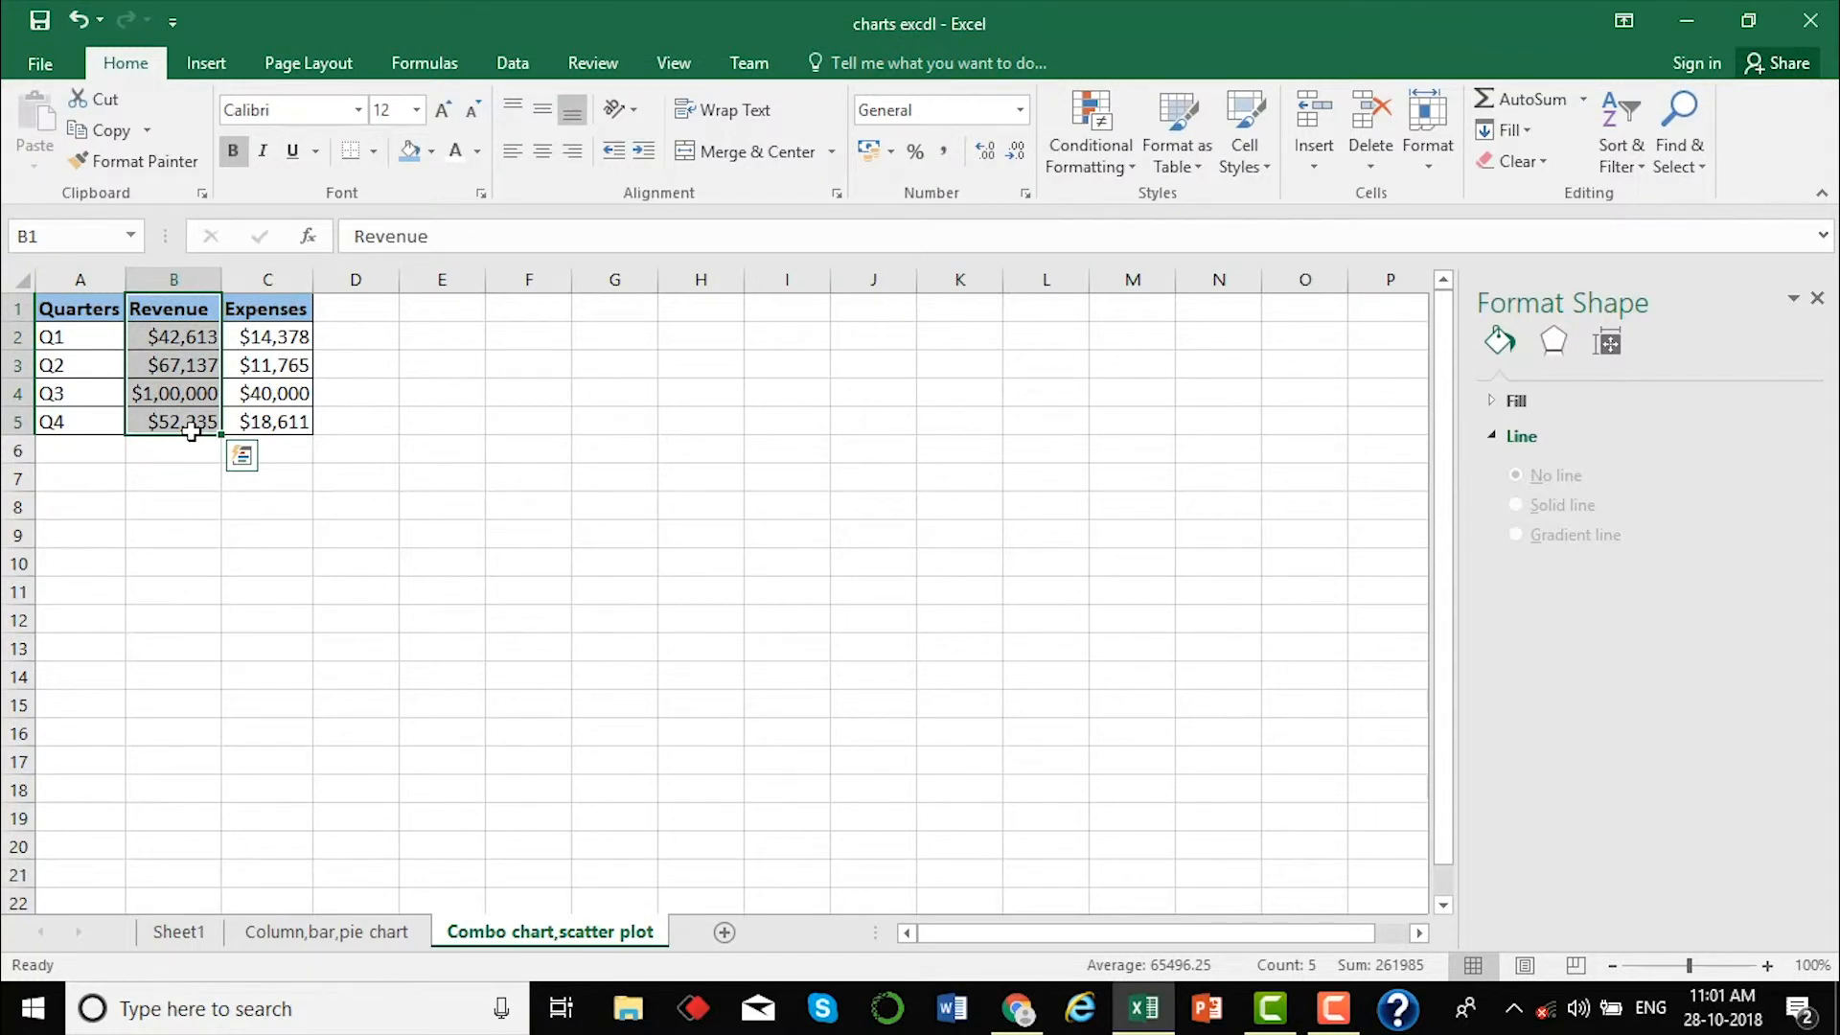
drag(81, 313, 262, 412)
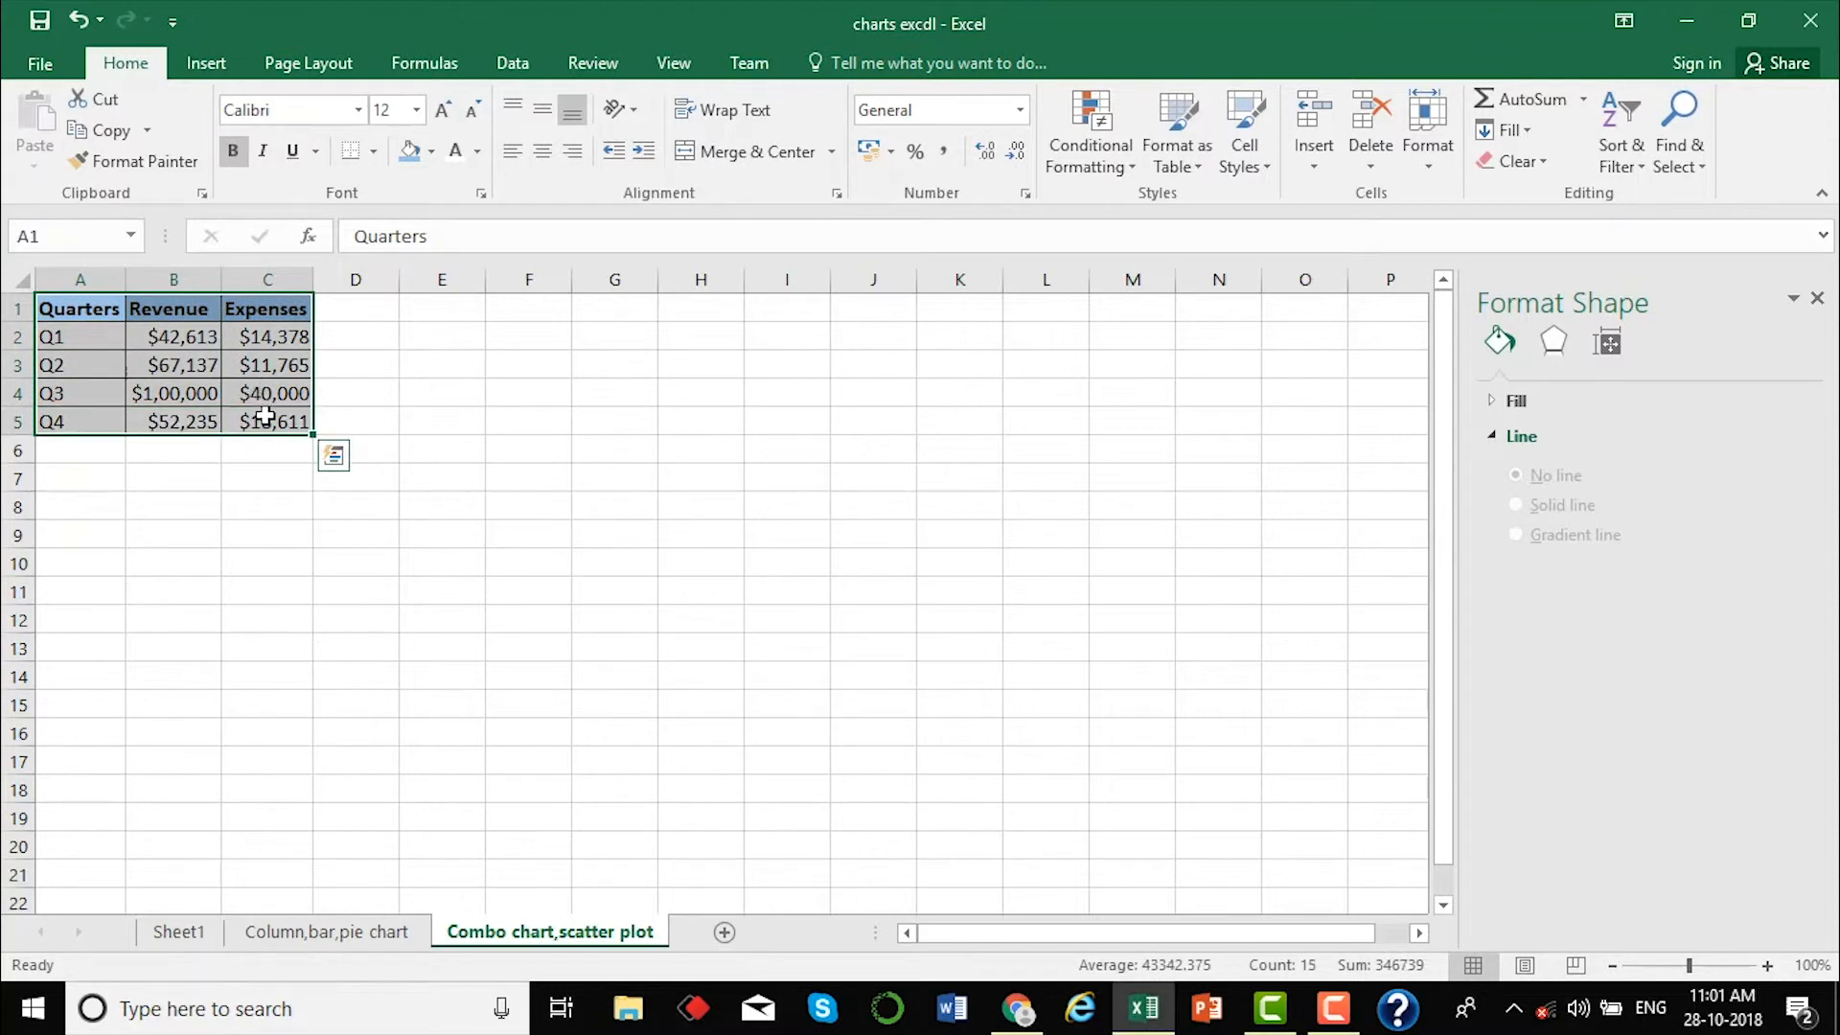
click(244, 385)
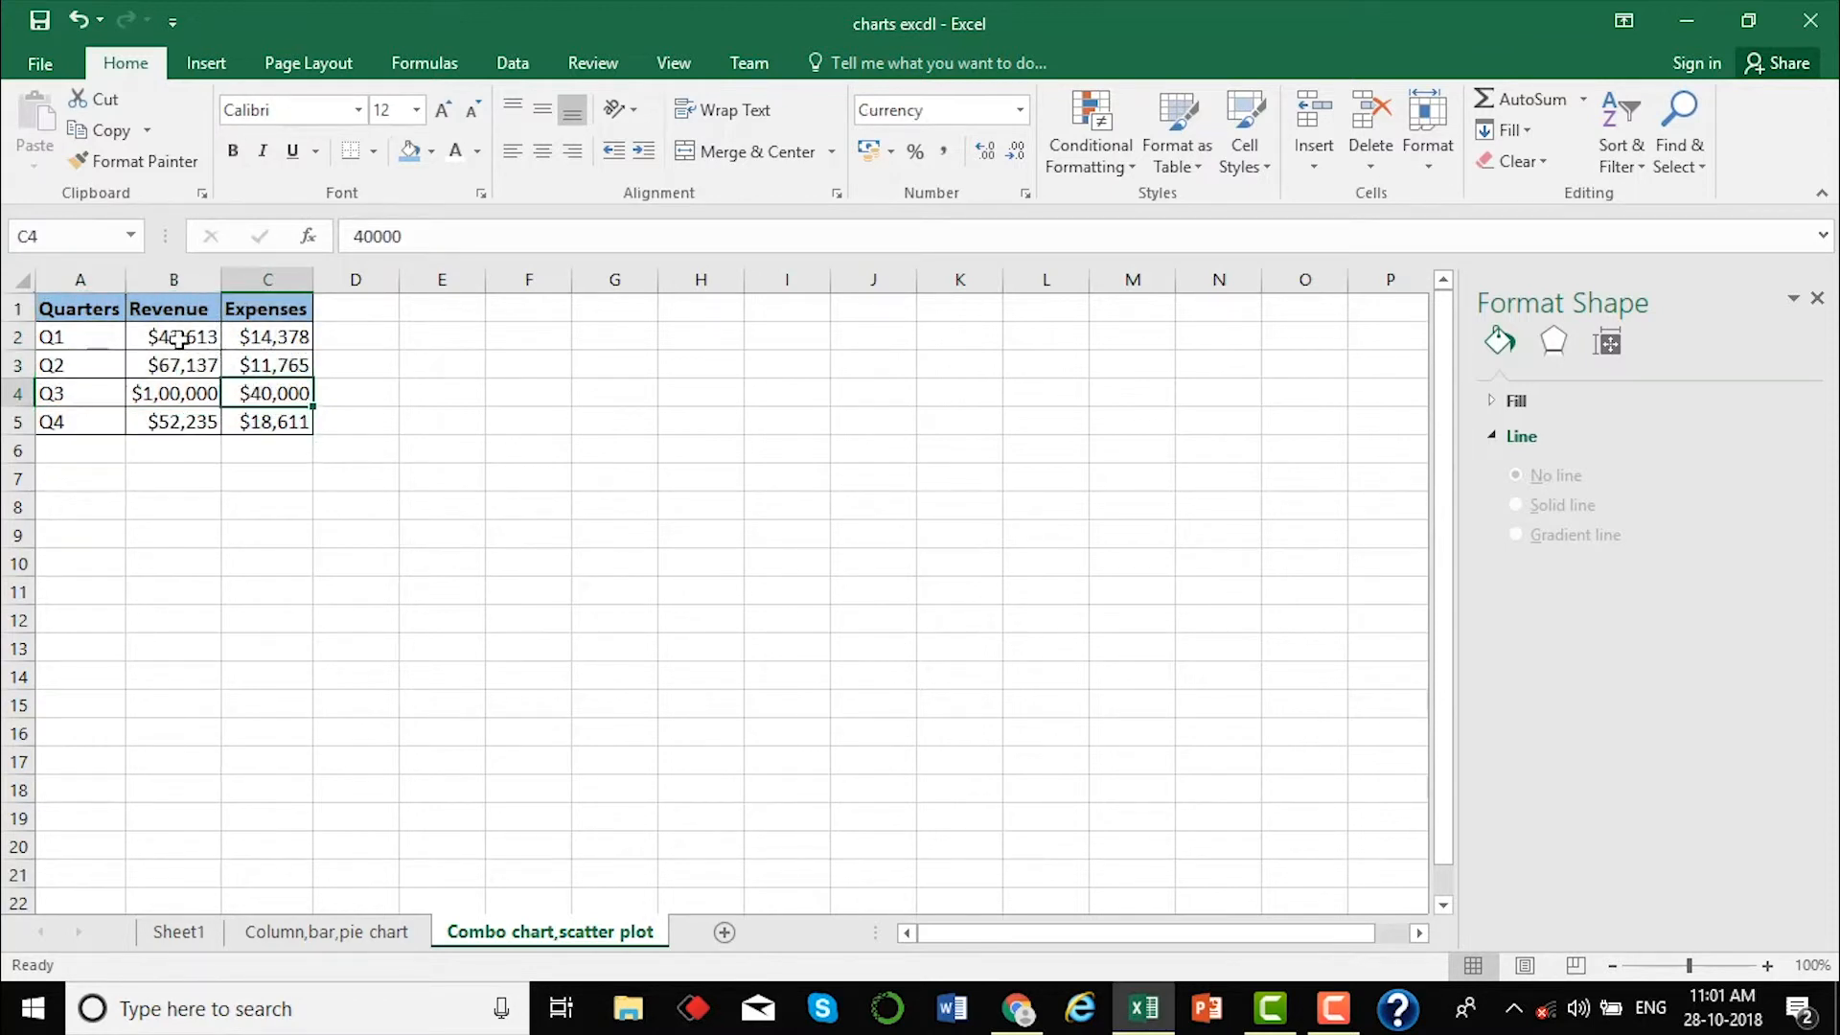
drag(90, 308, 300, 422)
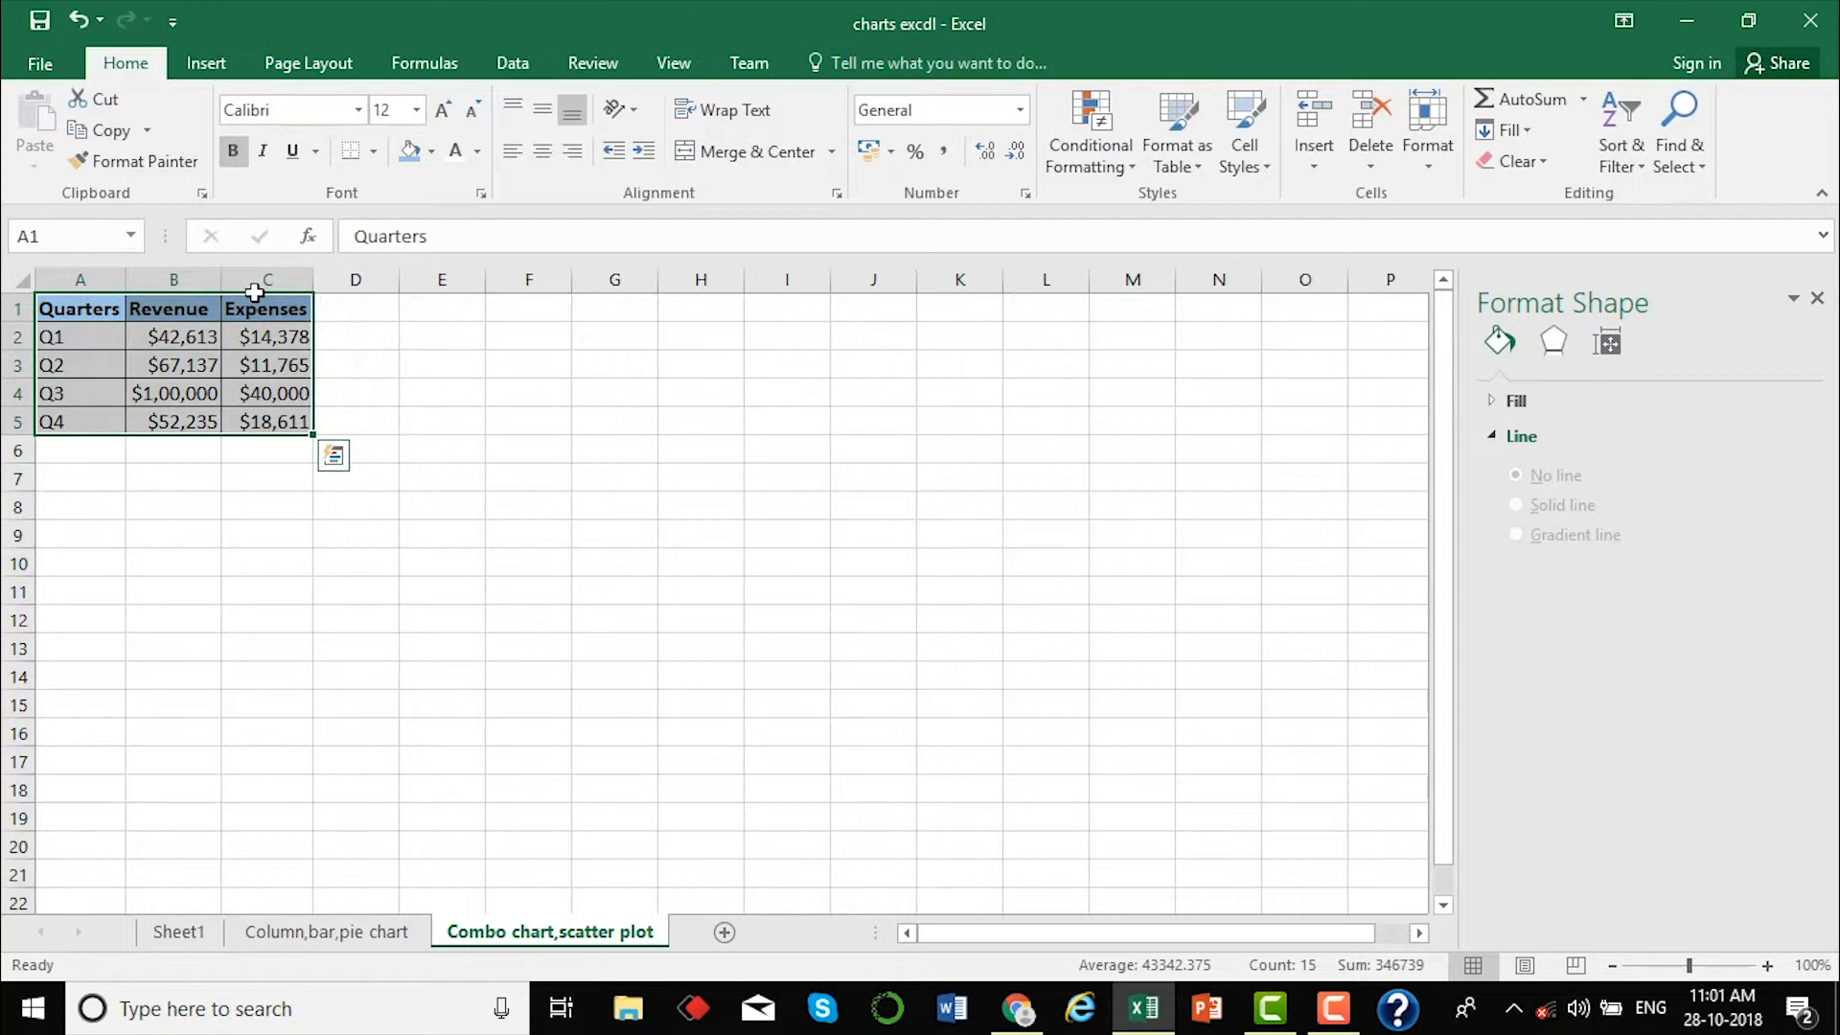
click(199, 64)
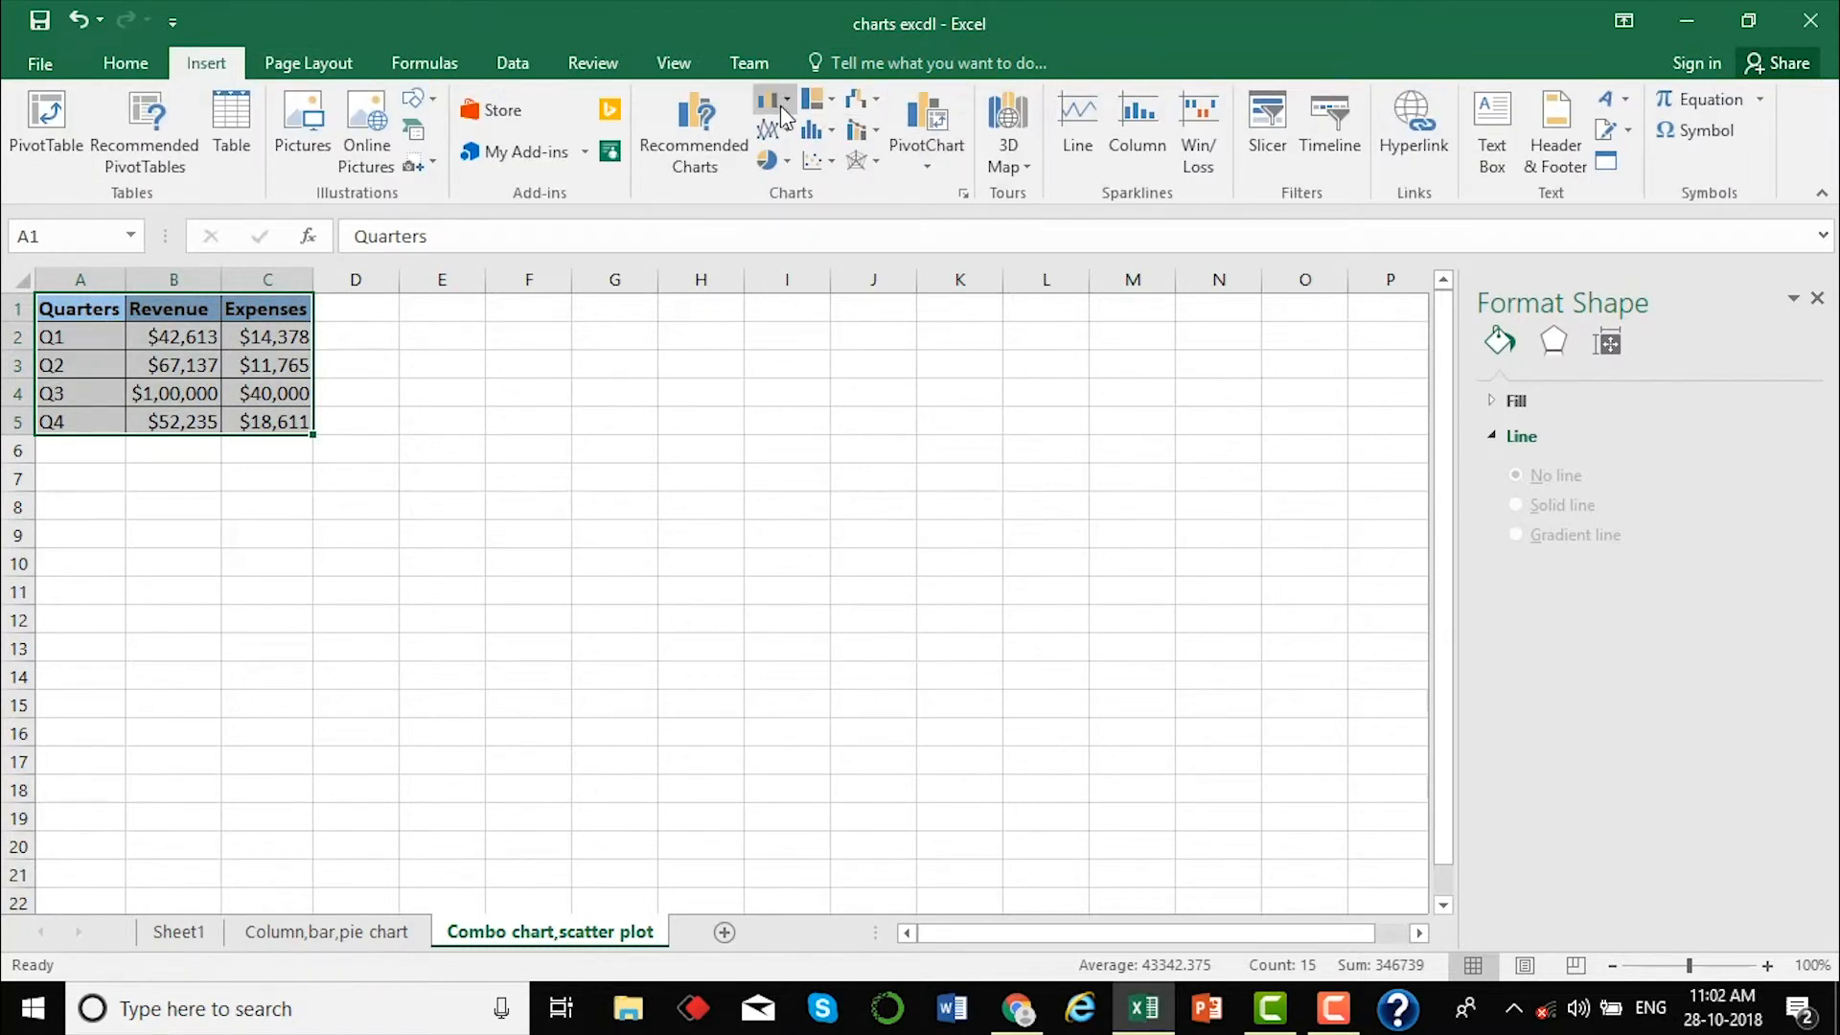
key(alt+F1)
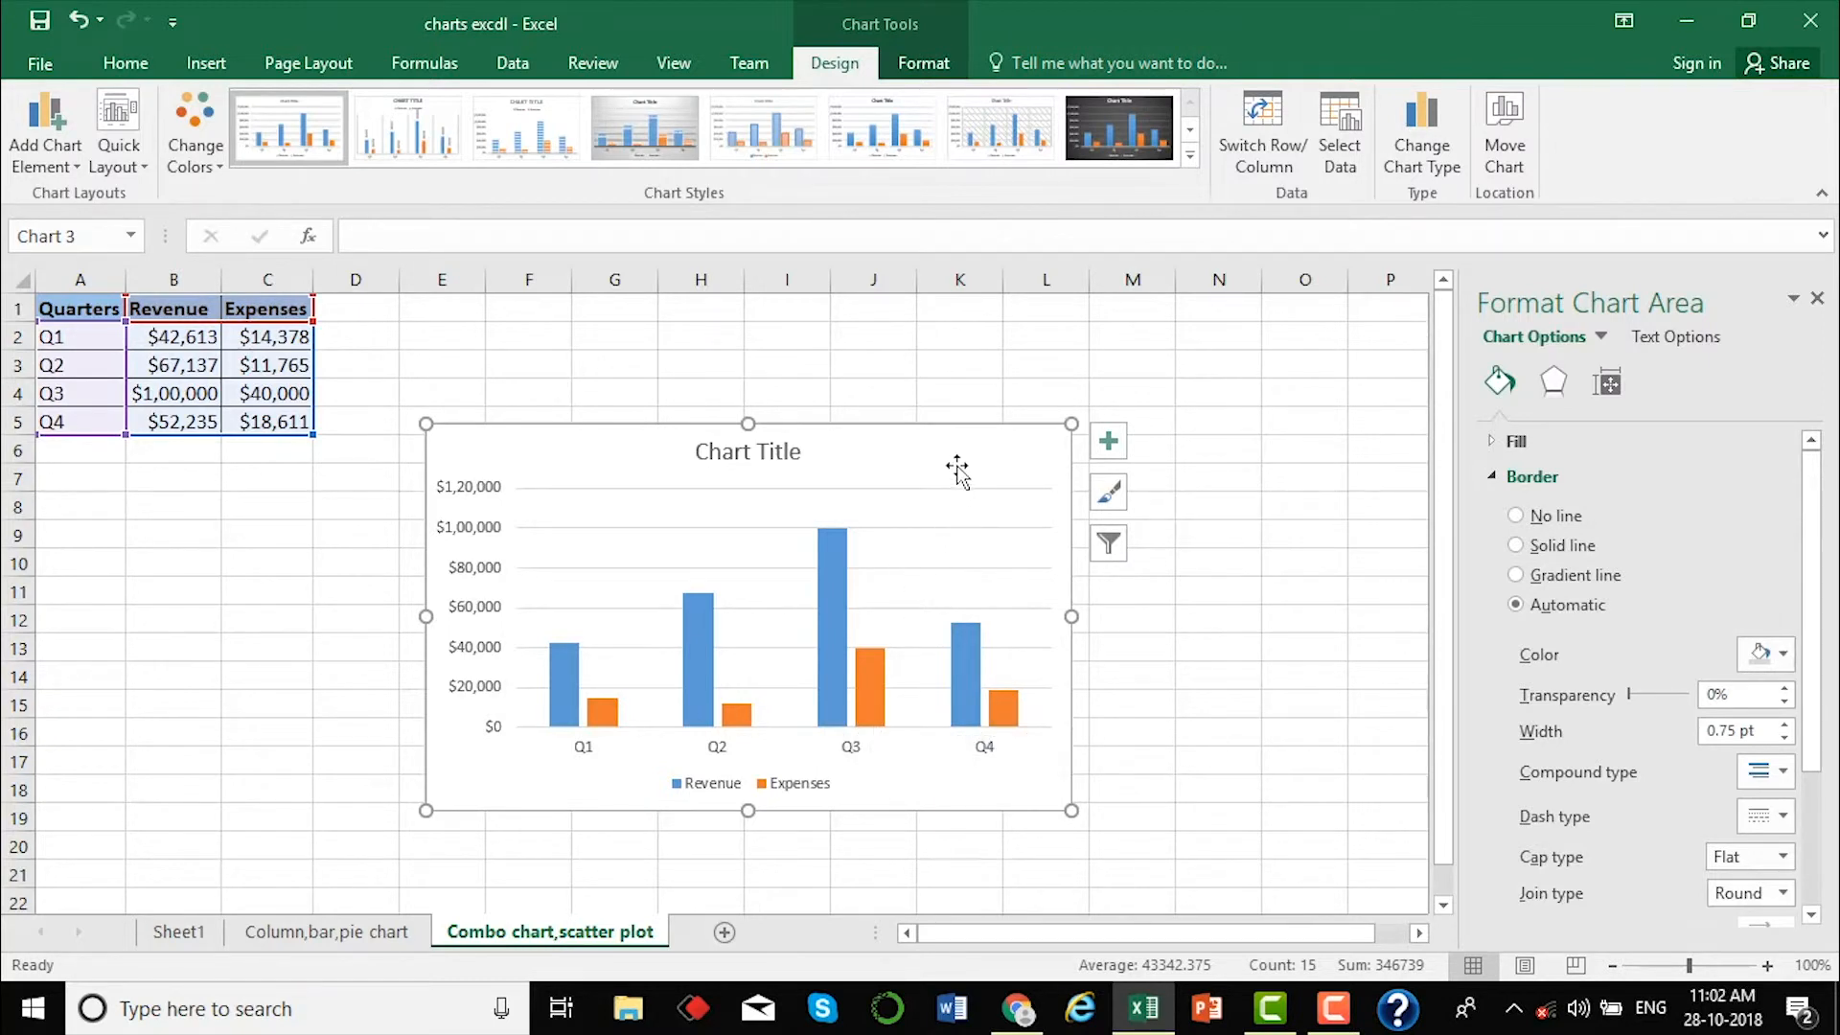
Compare the combo chart subtypes for the quarterly chart and choose Clustered Column - Line.
click(1414, 133)
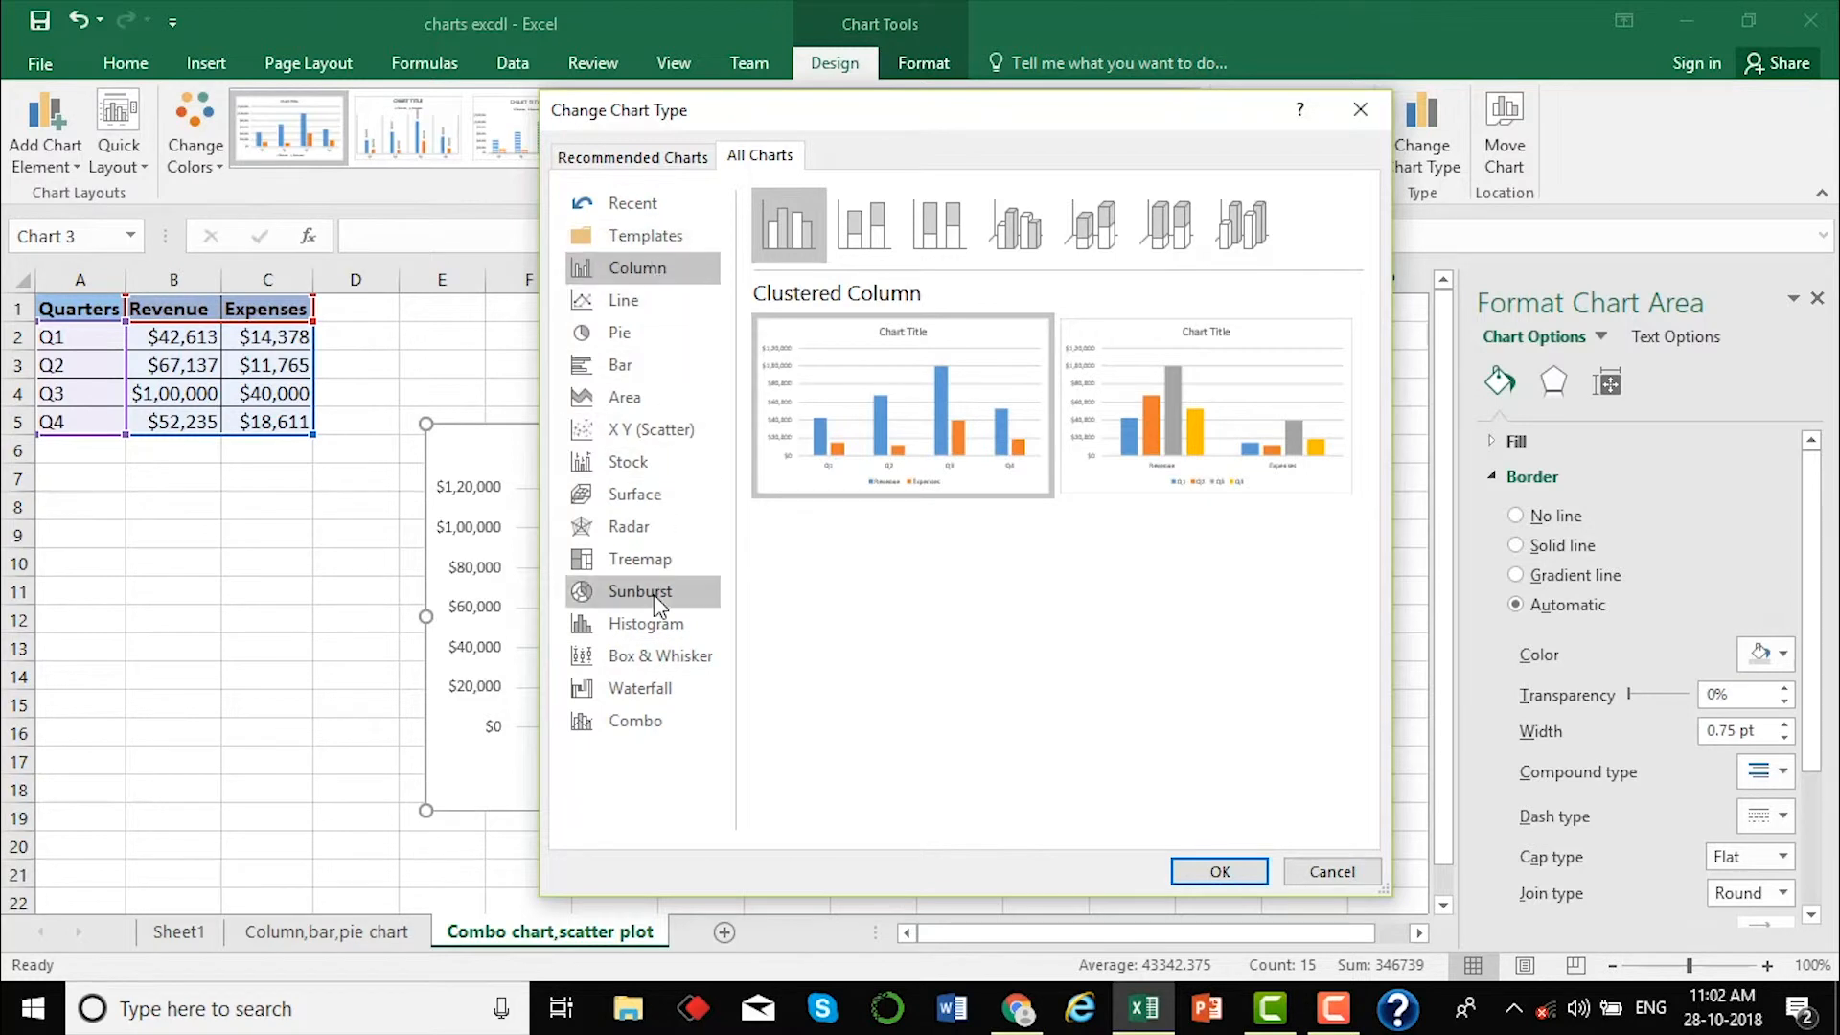
click(640, 719)
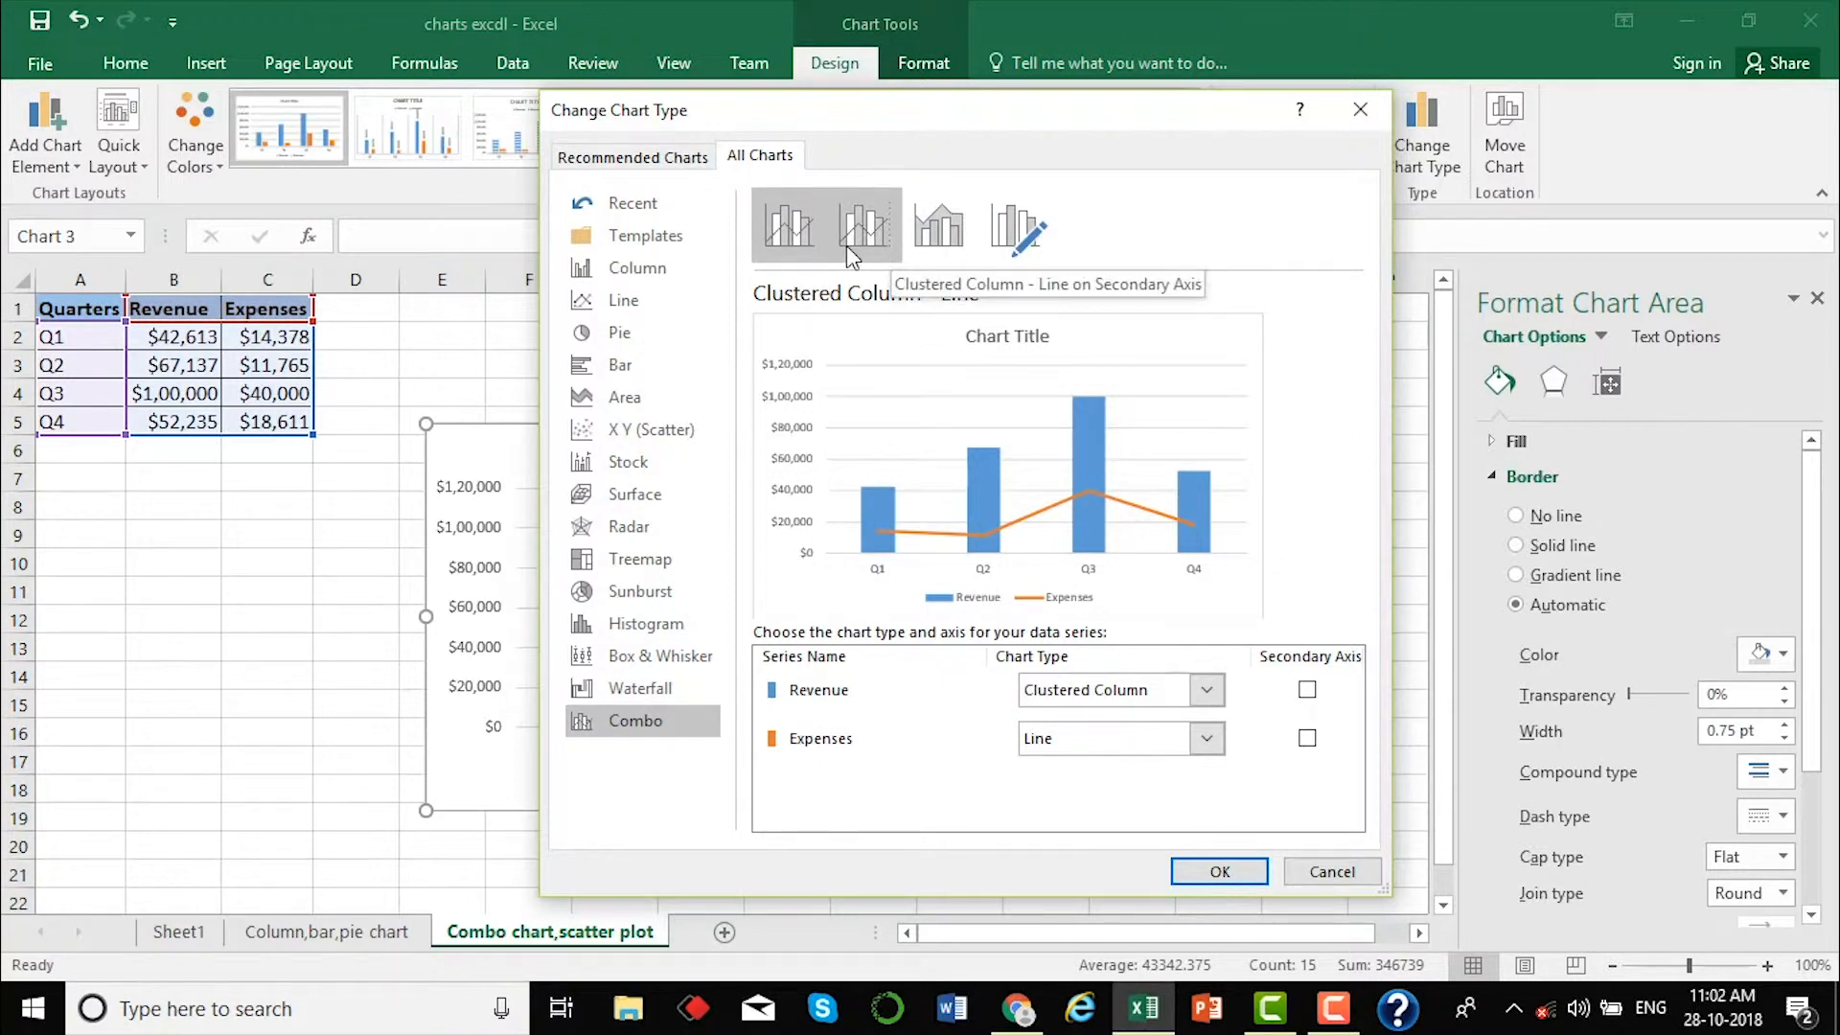
click(889, 228)
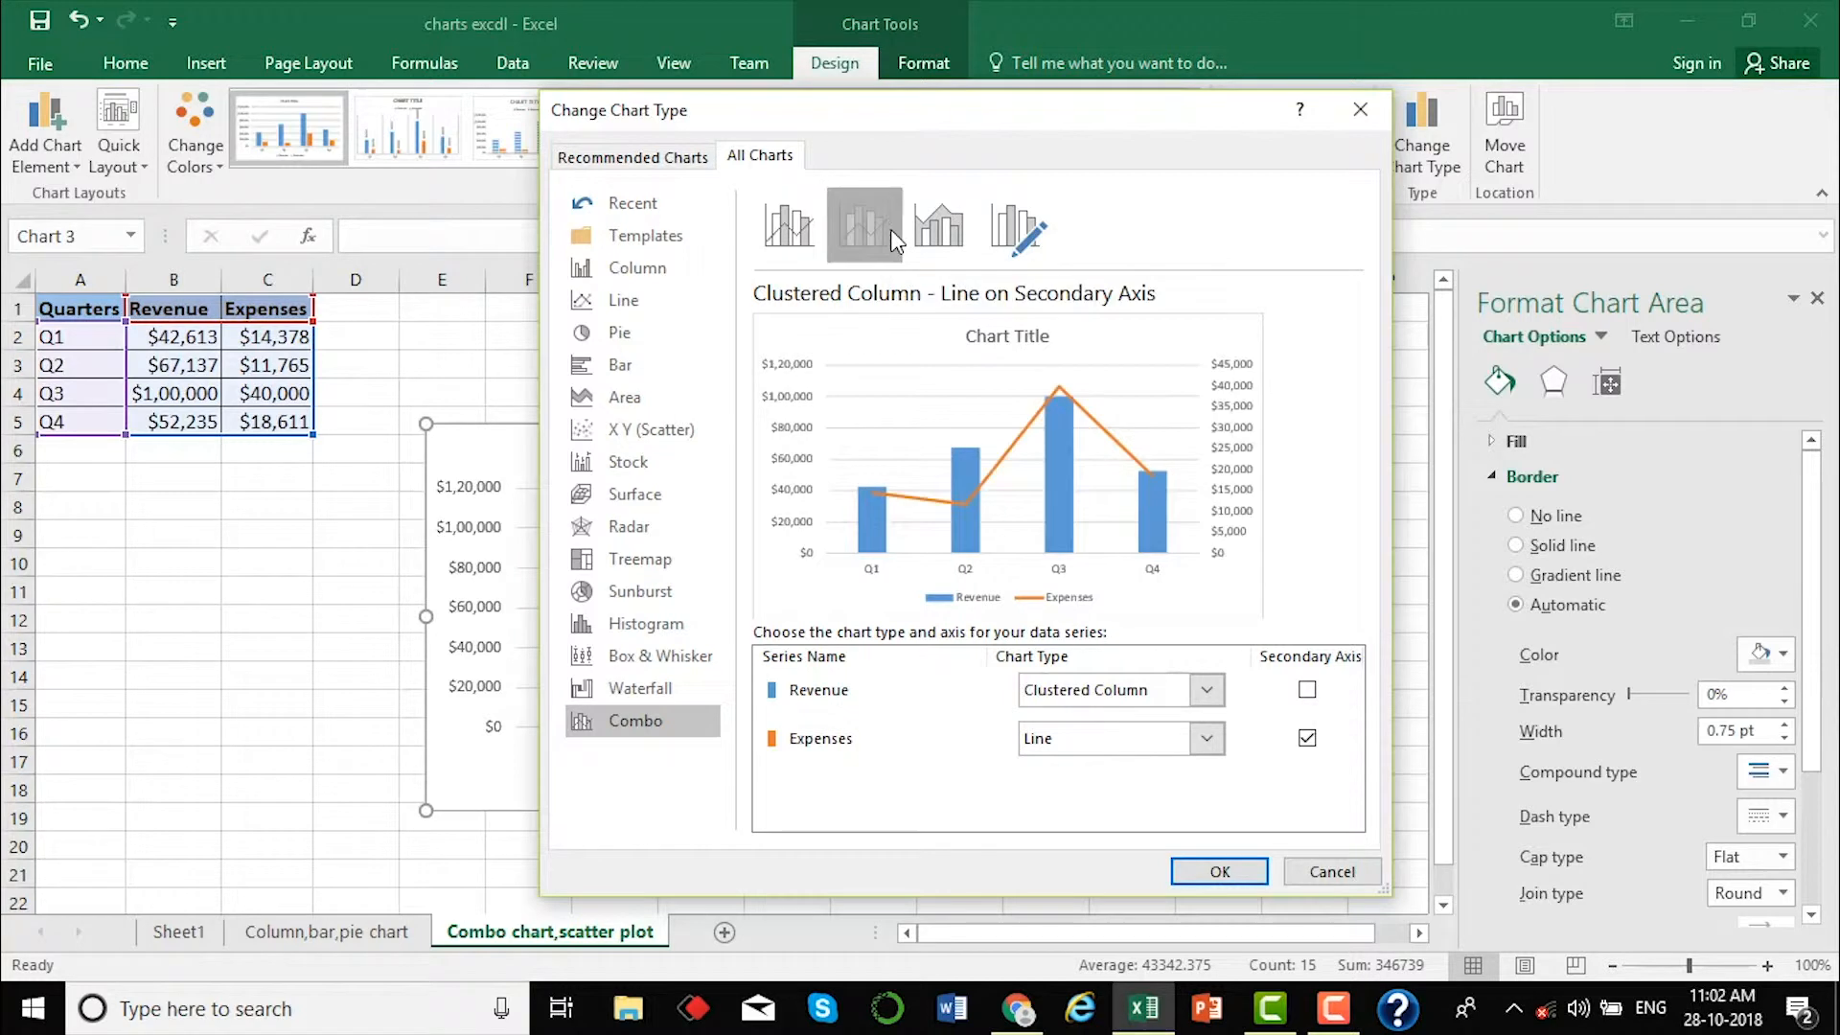
click(939, 230)
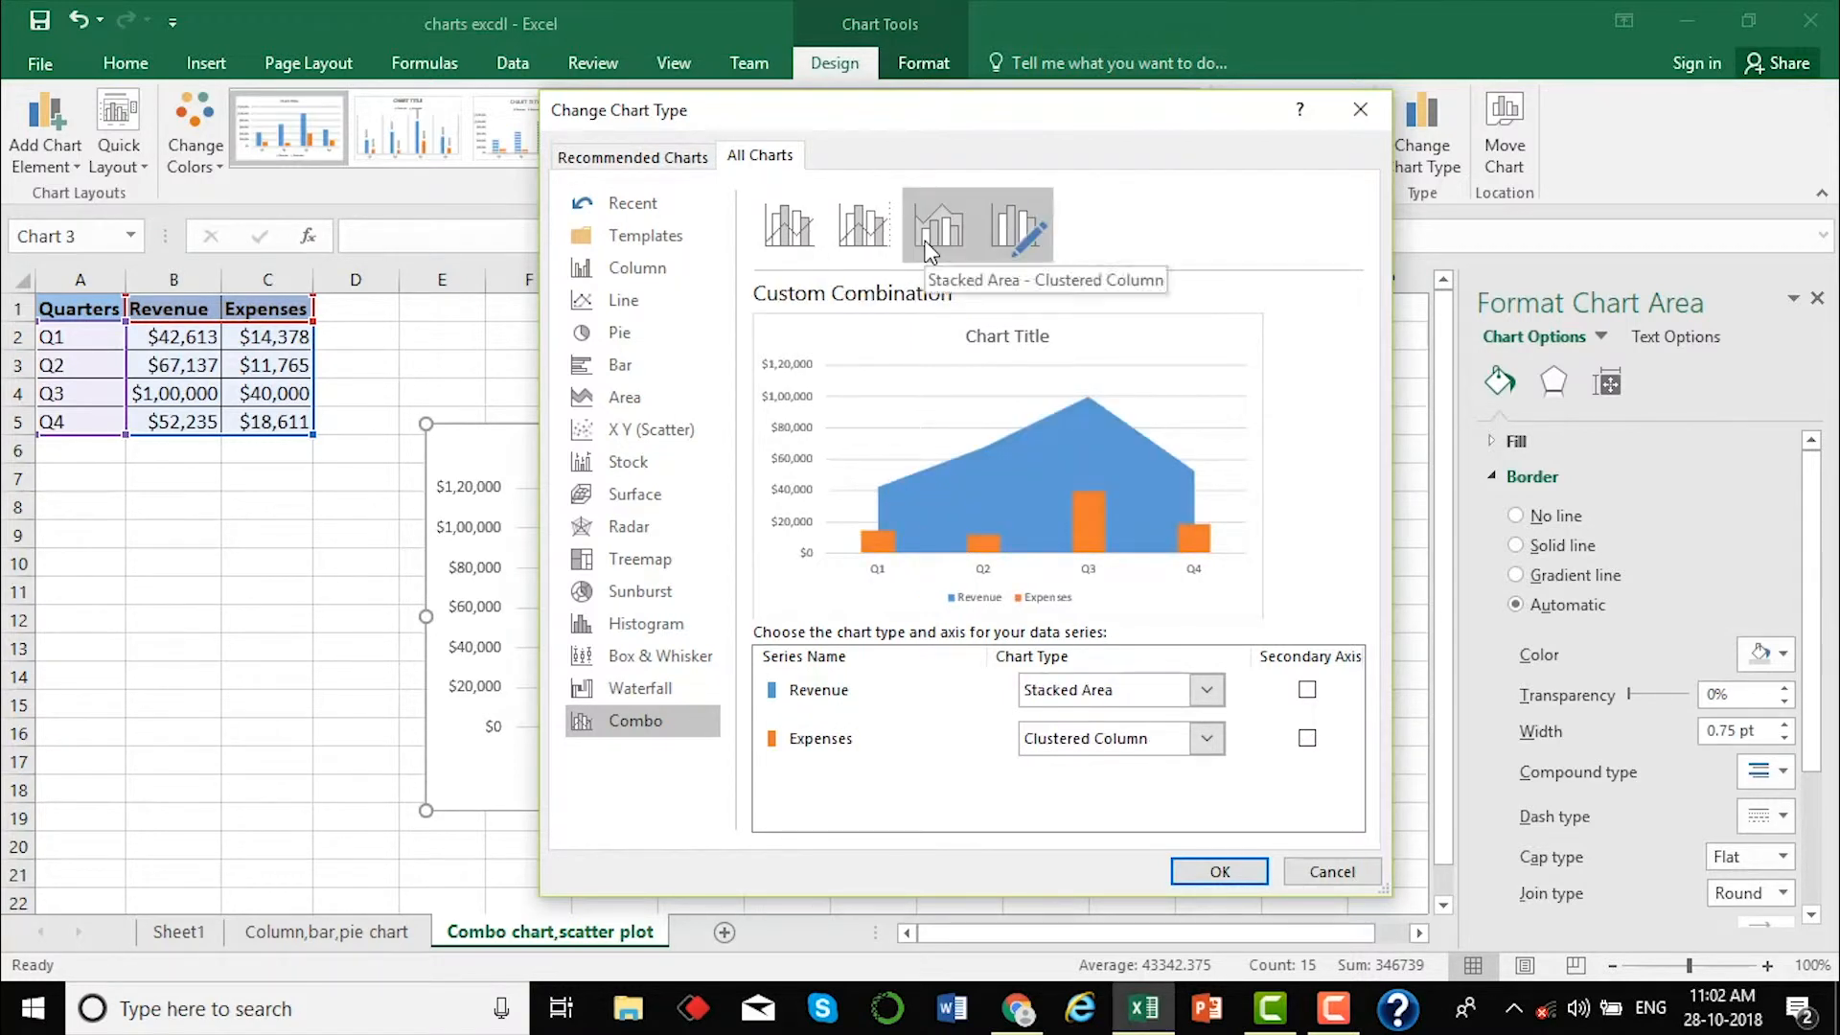
click(788, 227)
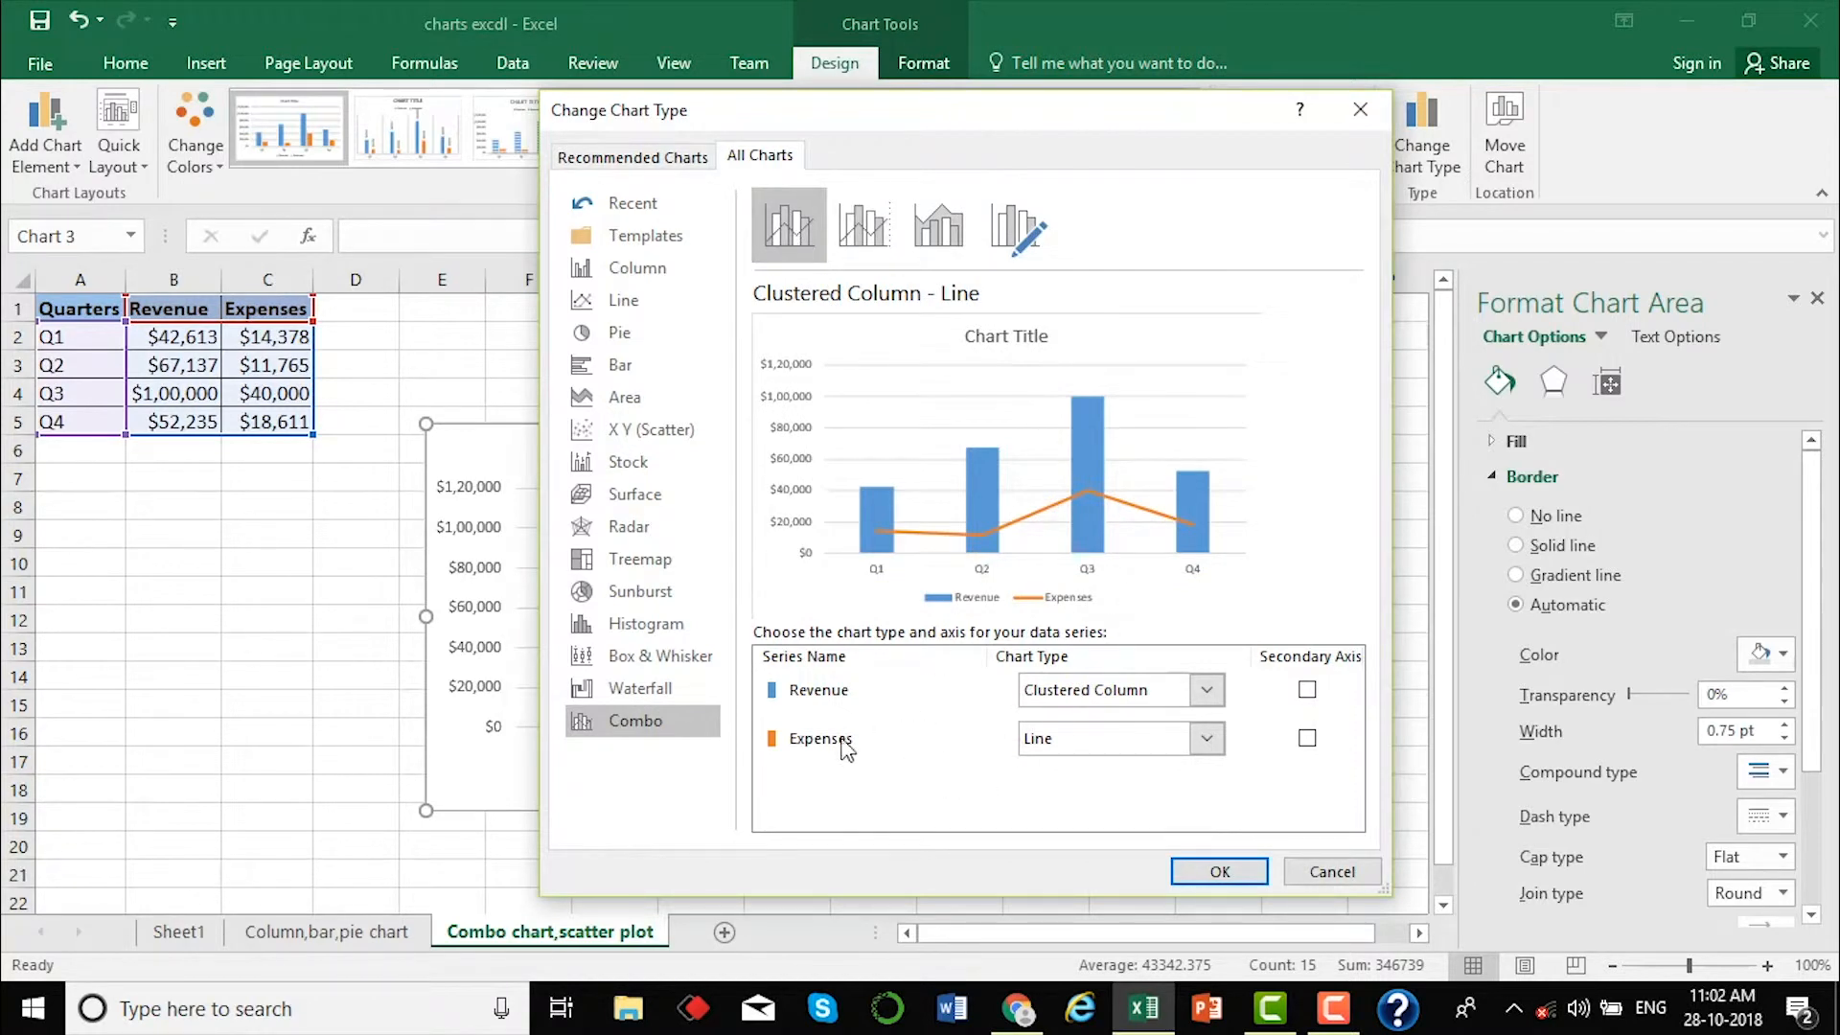
Apply the combo chart with Revenue as Clustered Column and Expenses as Line on the secondary axis.
click(1204, 692)
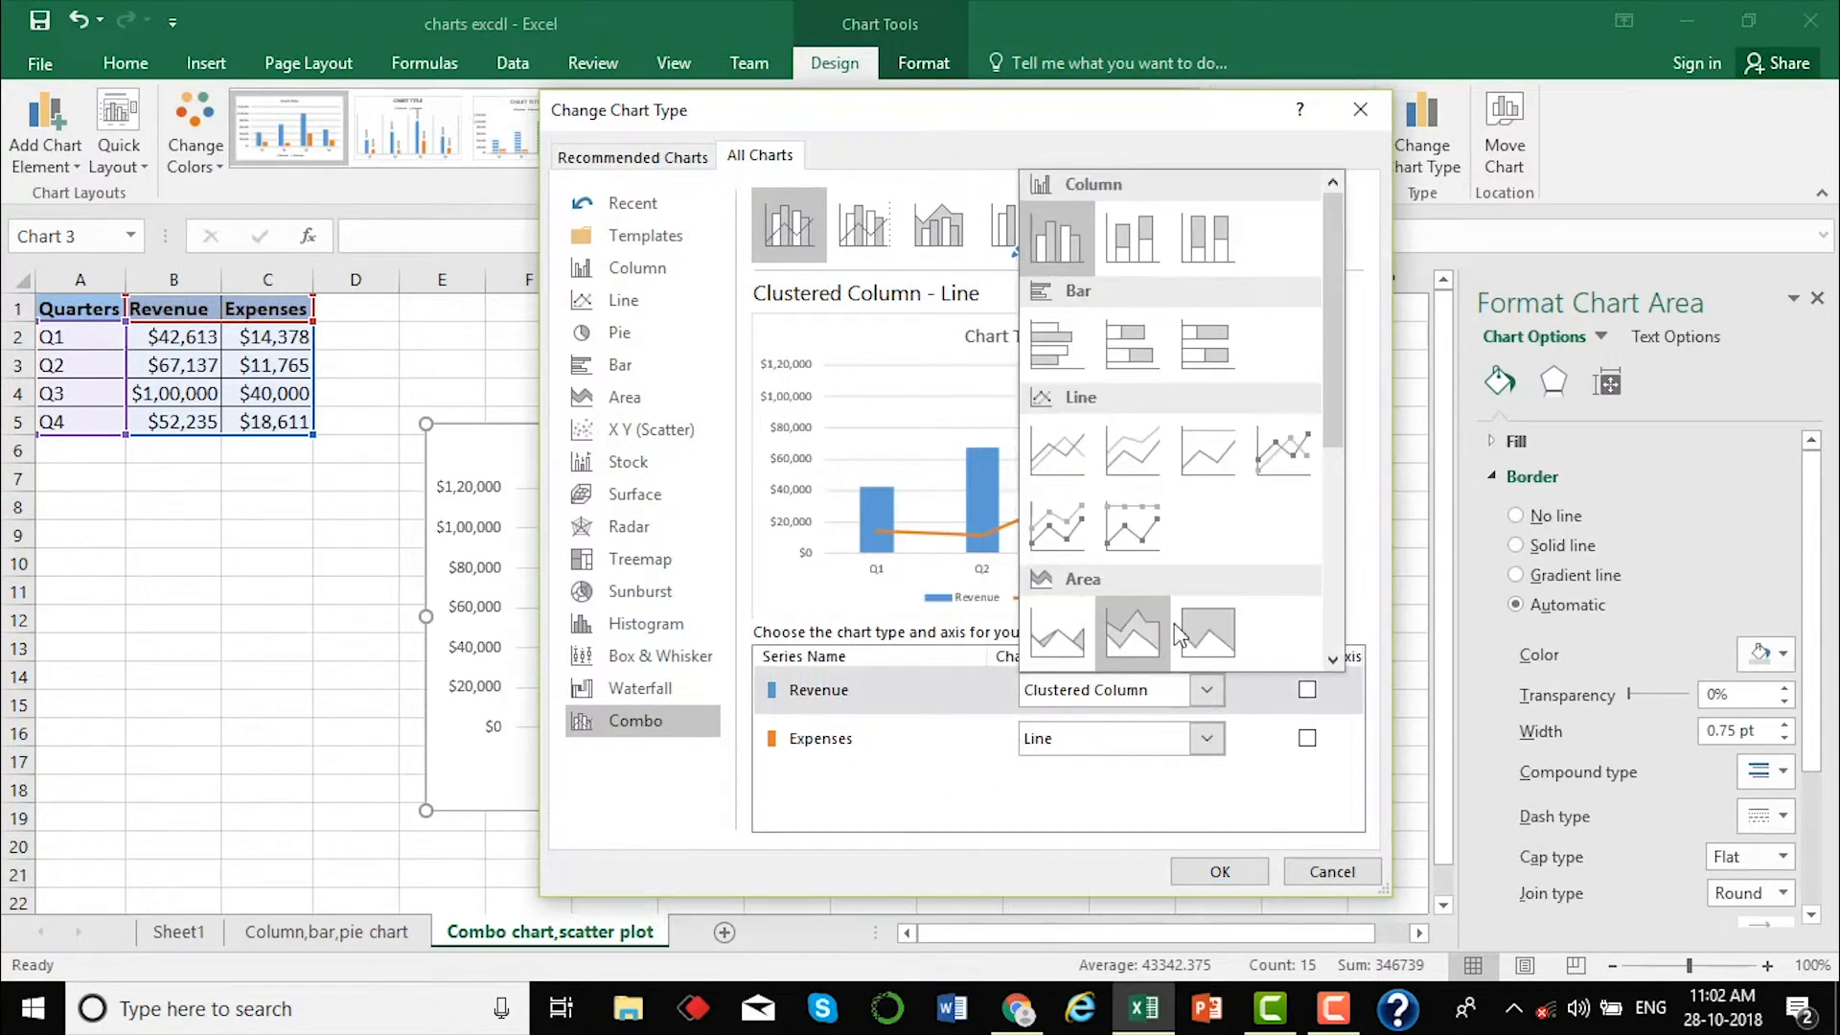
click(1045, 238)
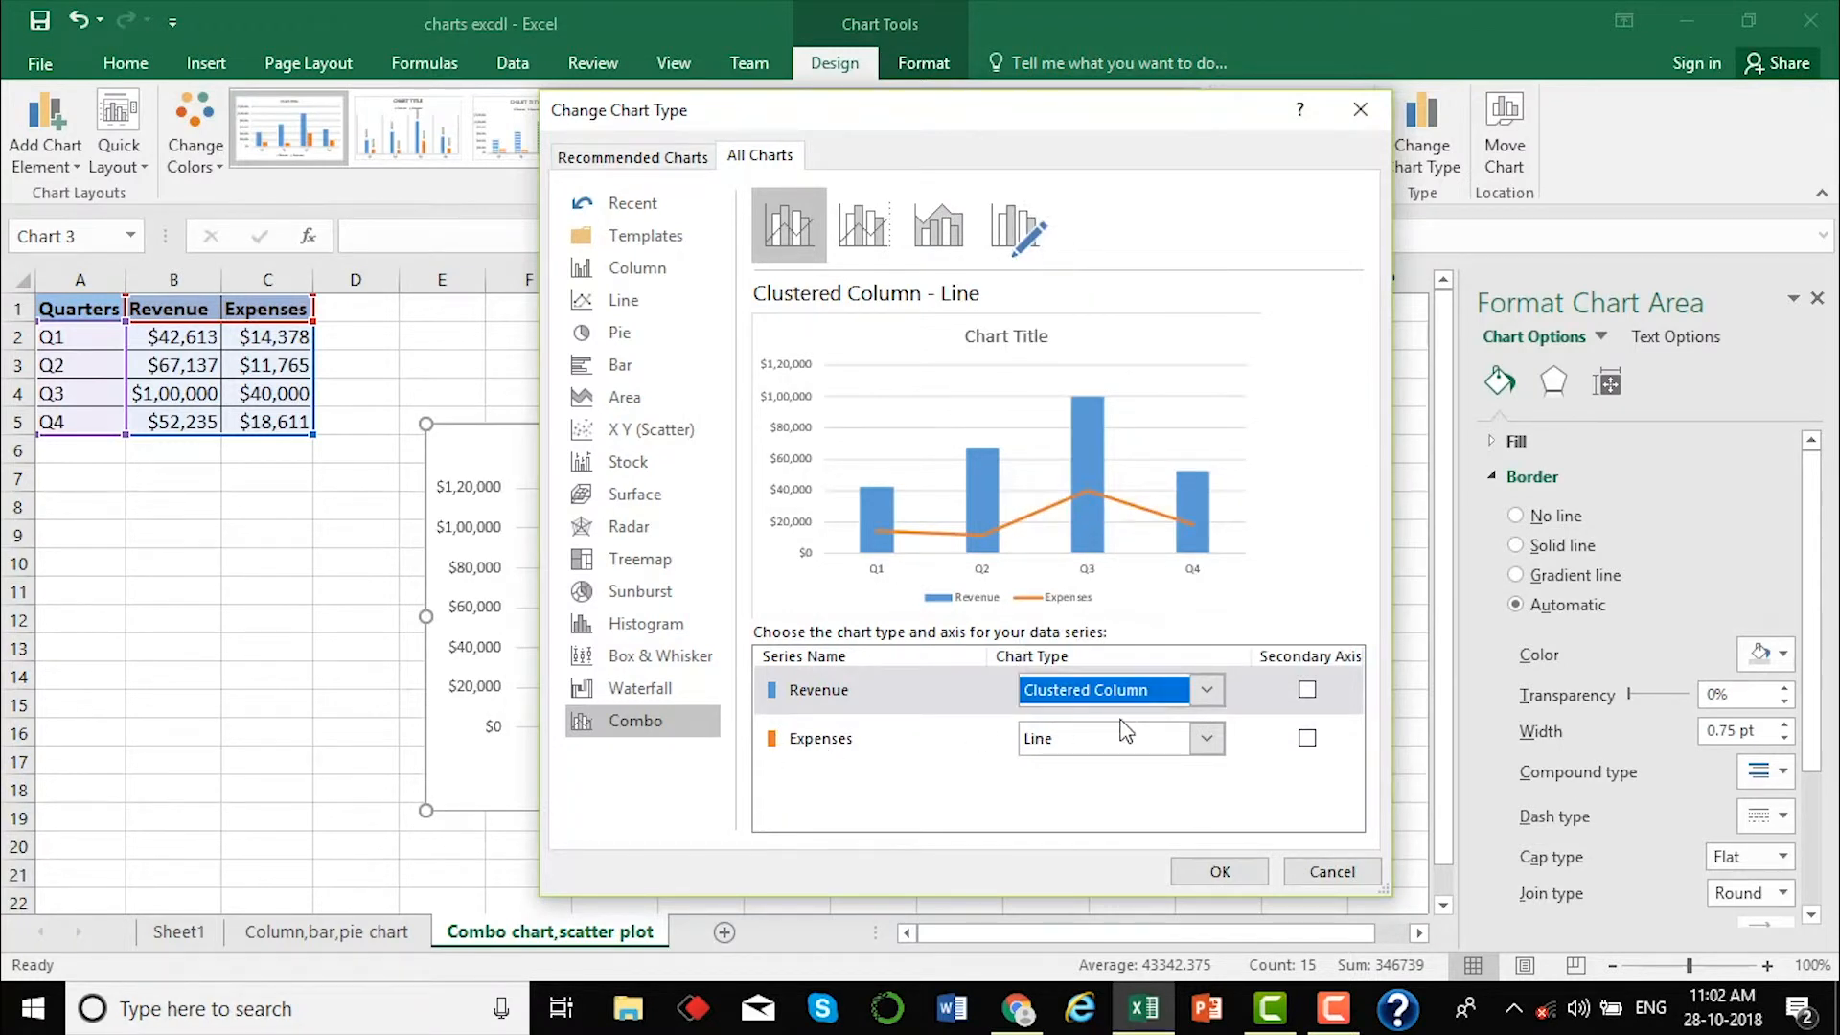
click(1205, 741)
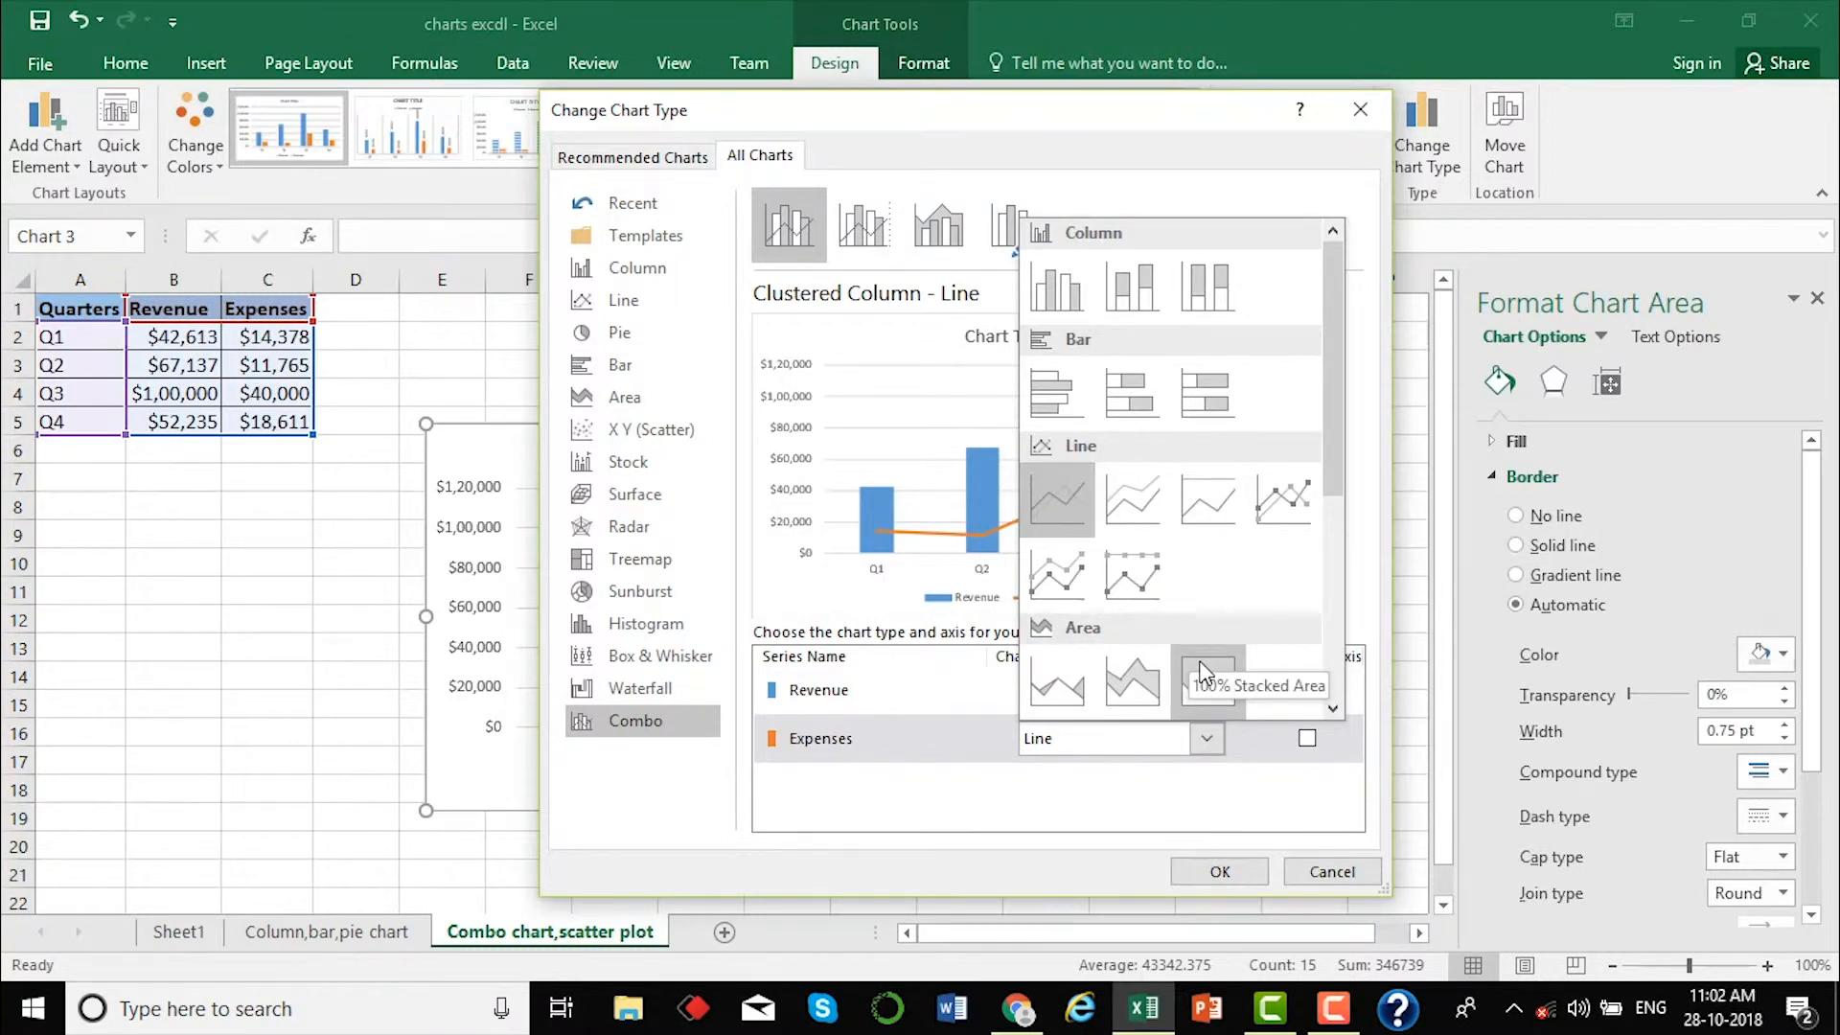
click(1055, 485)
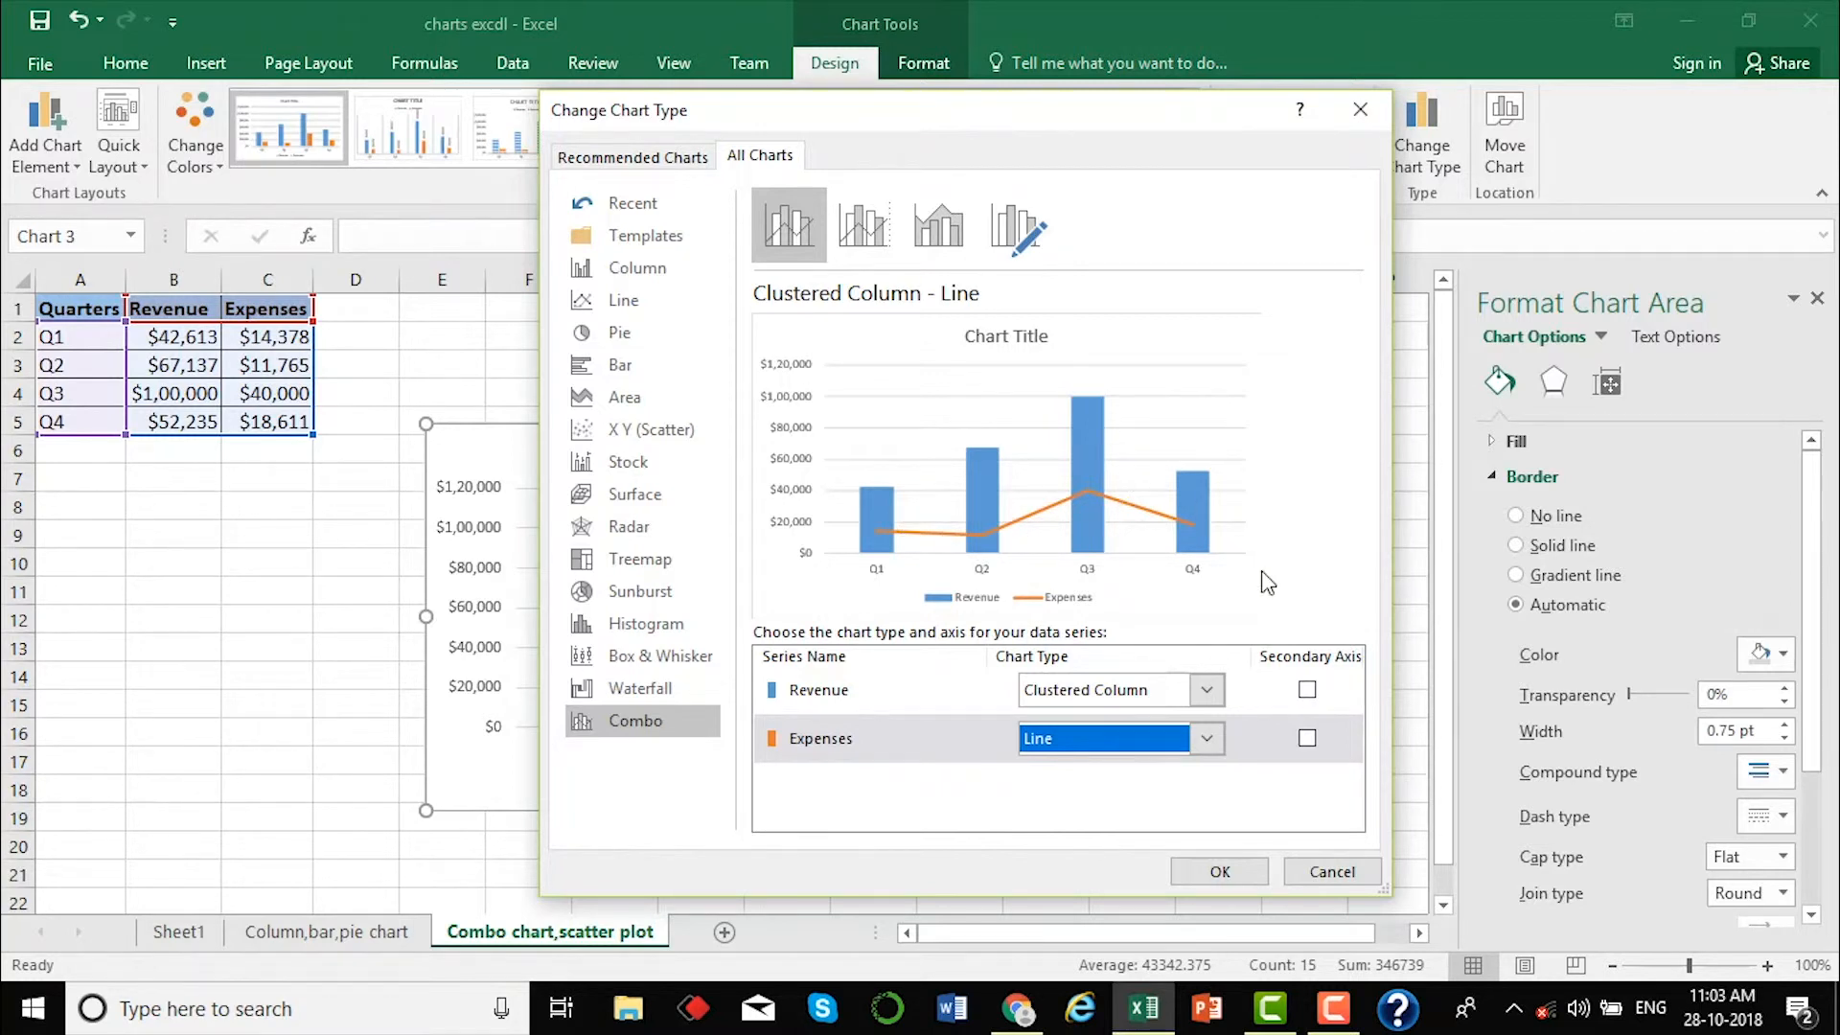
click(1308, 739)
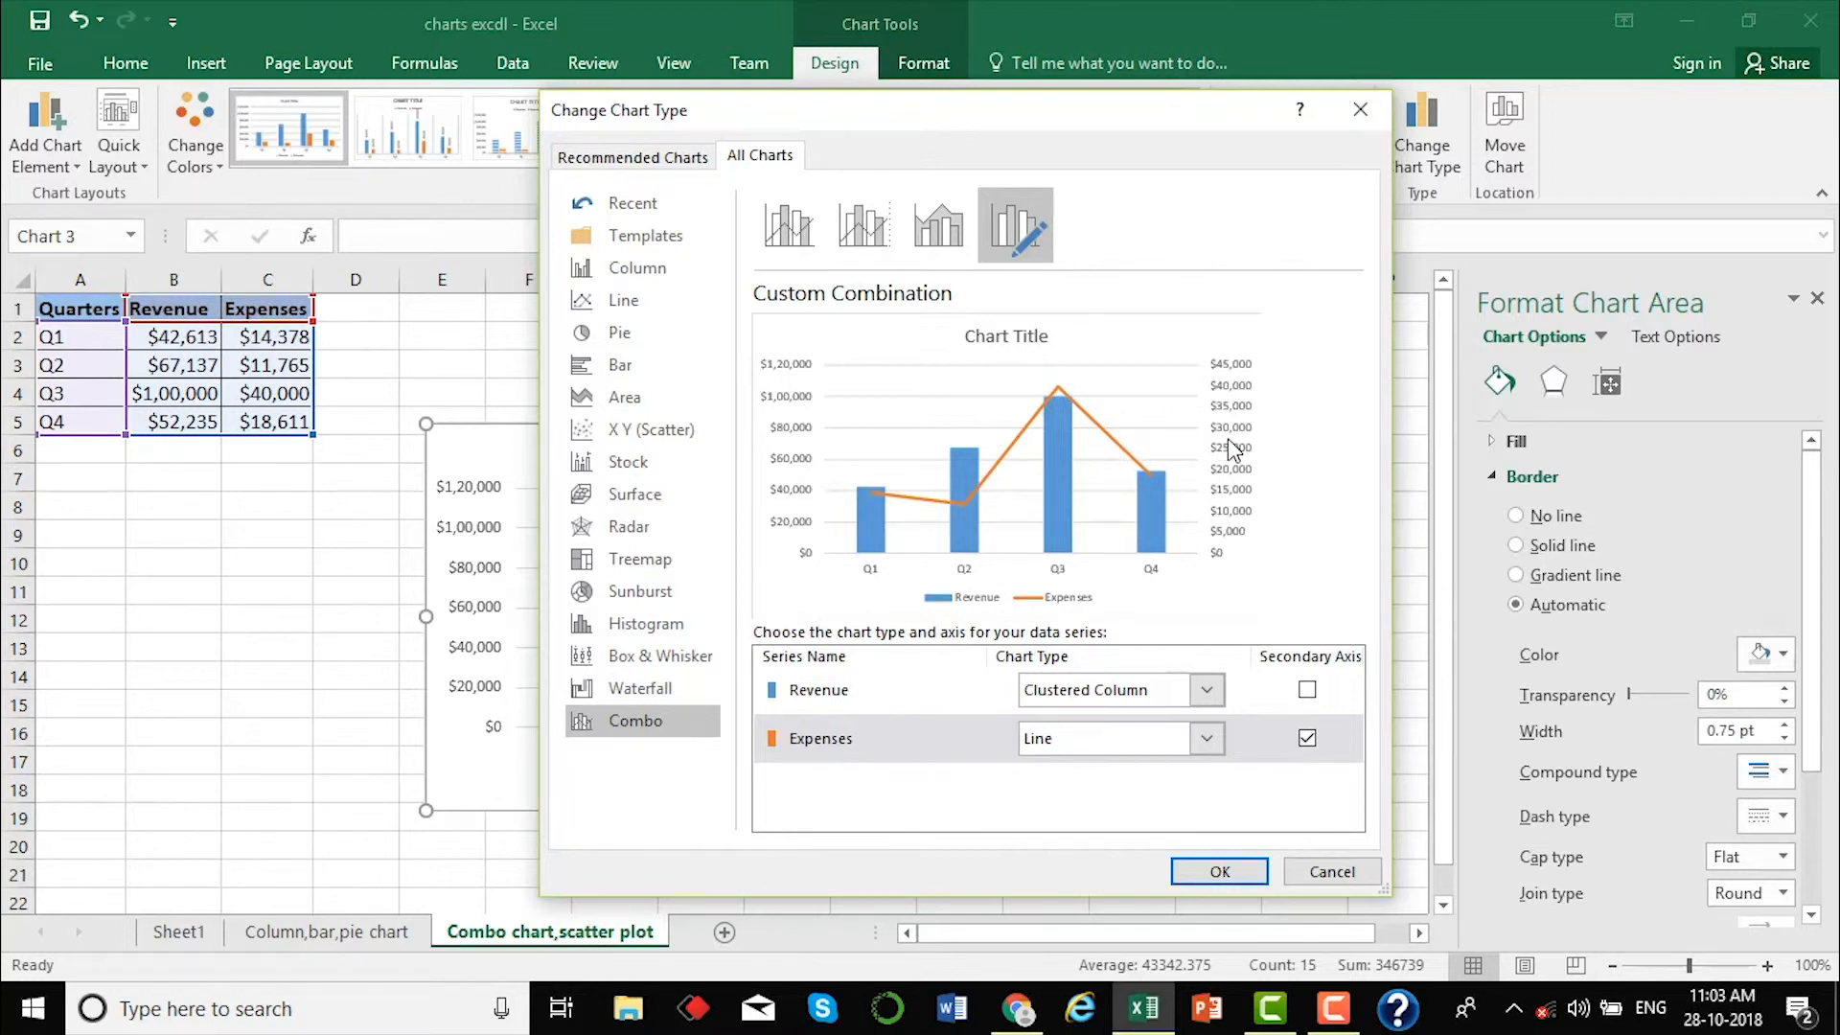
click(1220, 871)
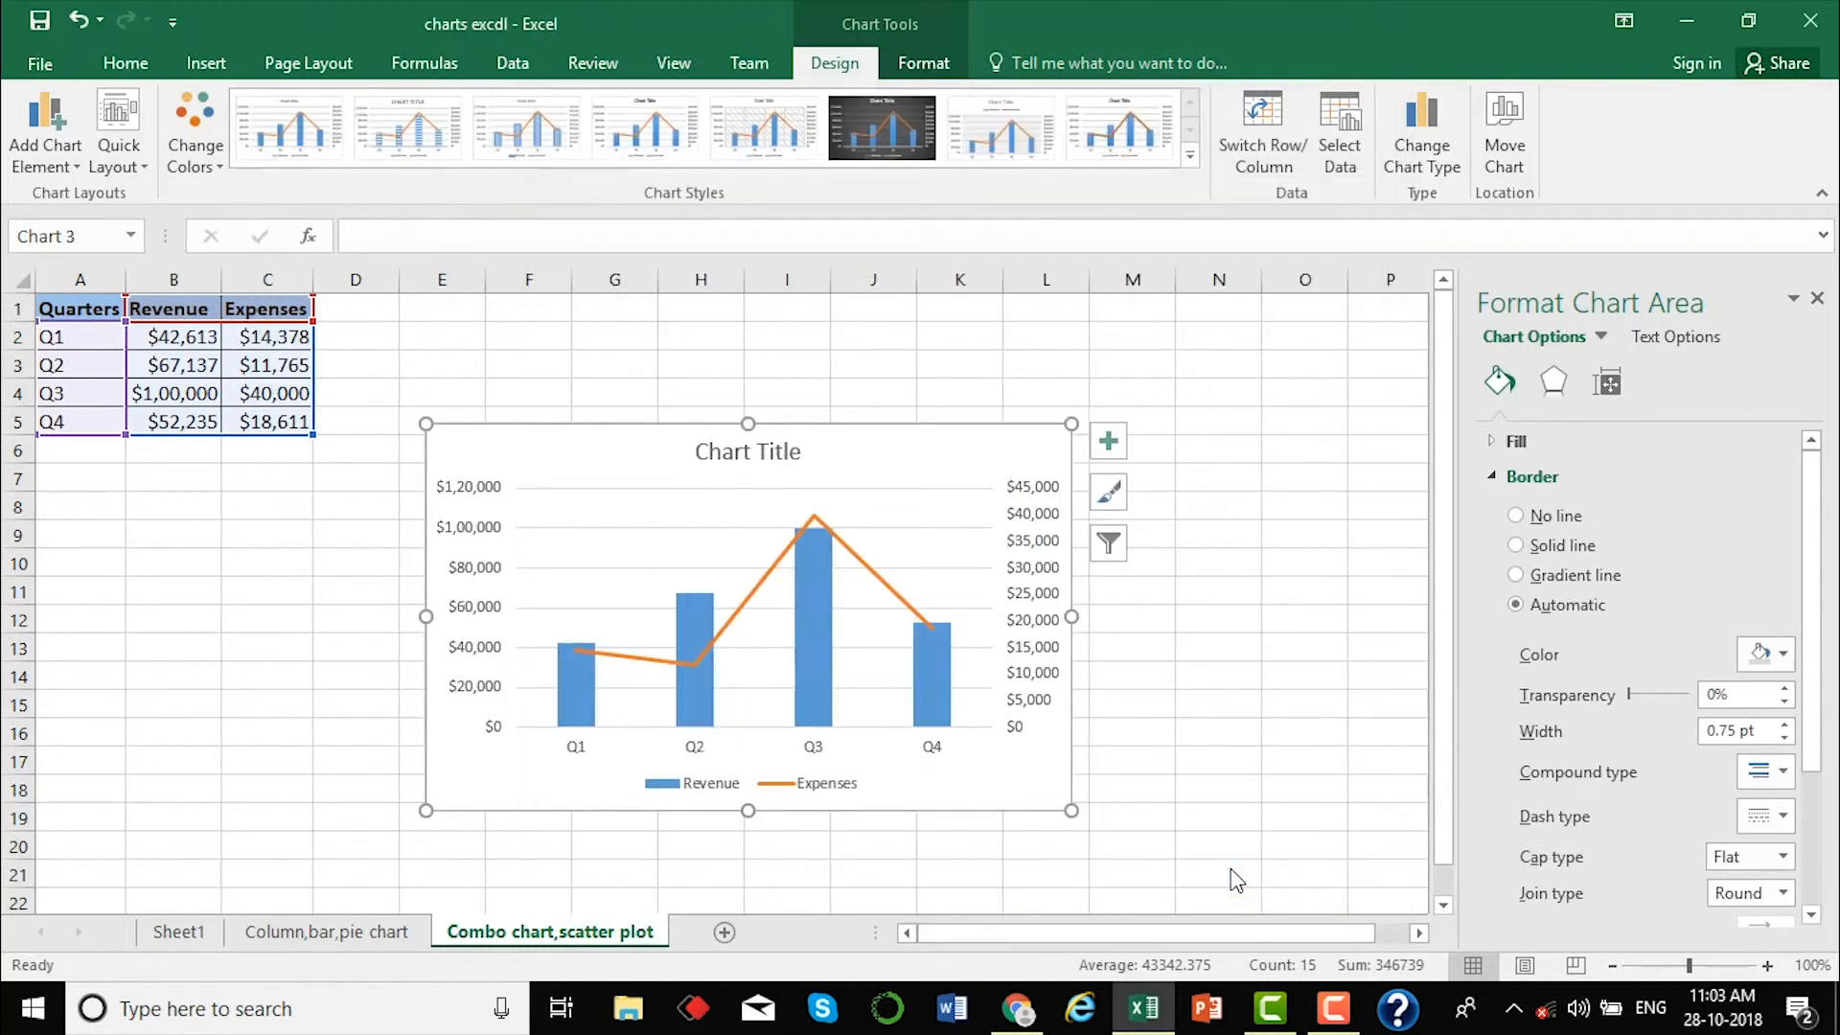
Delete the Revenue and Expenses combo chart from the sheet.
mouse_move(870, 586)
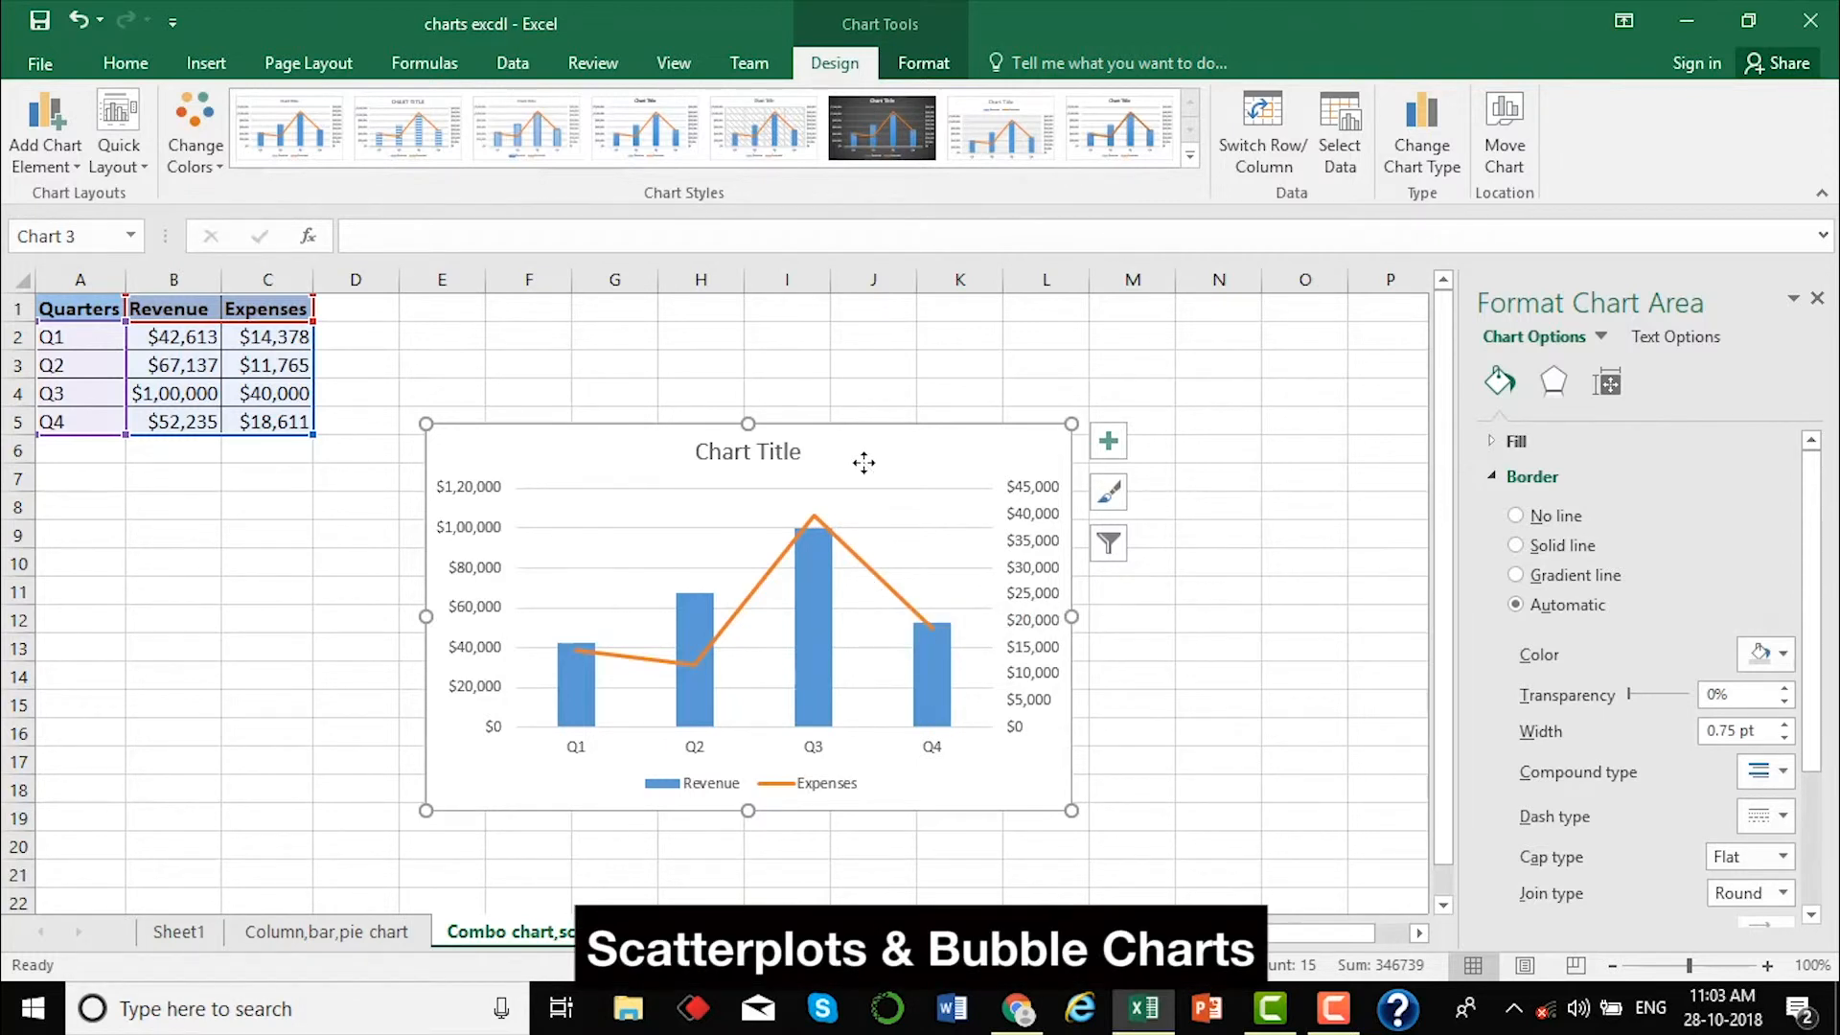
key(Delete)
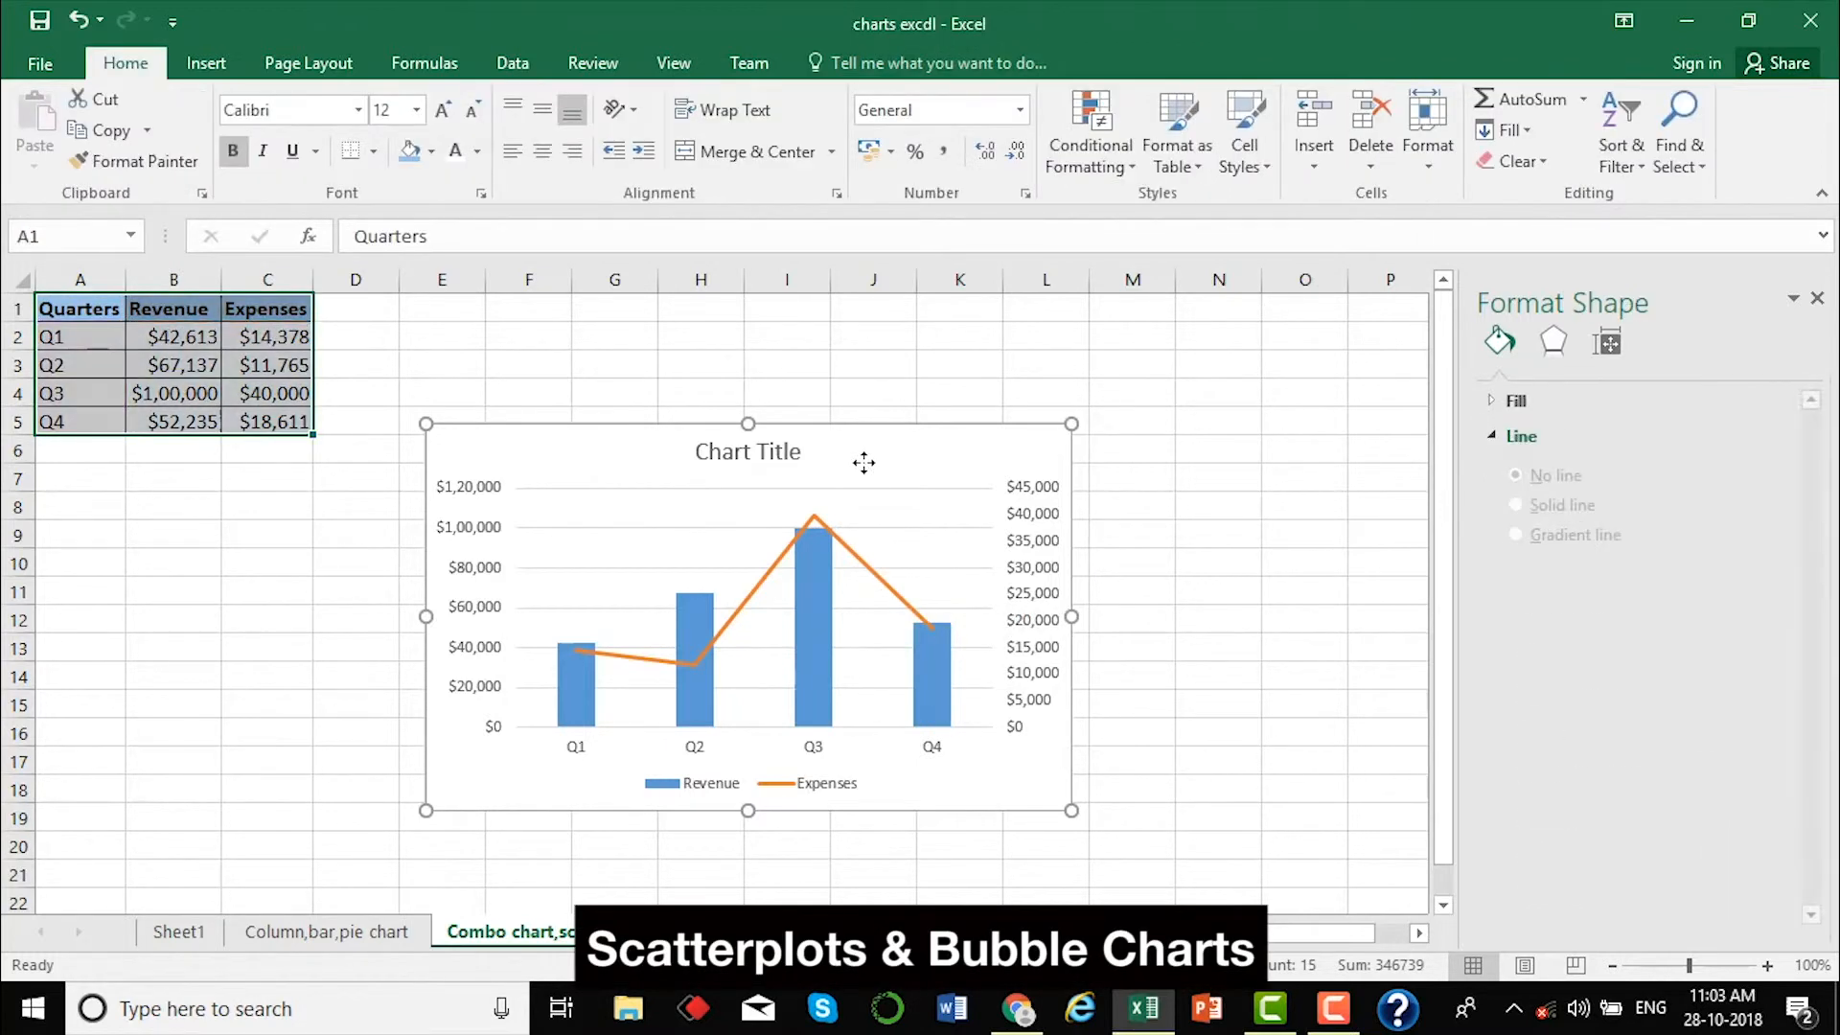
click(535, 529)
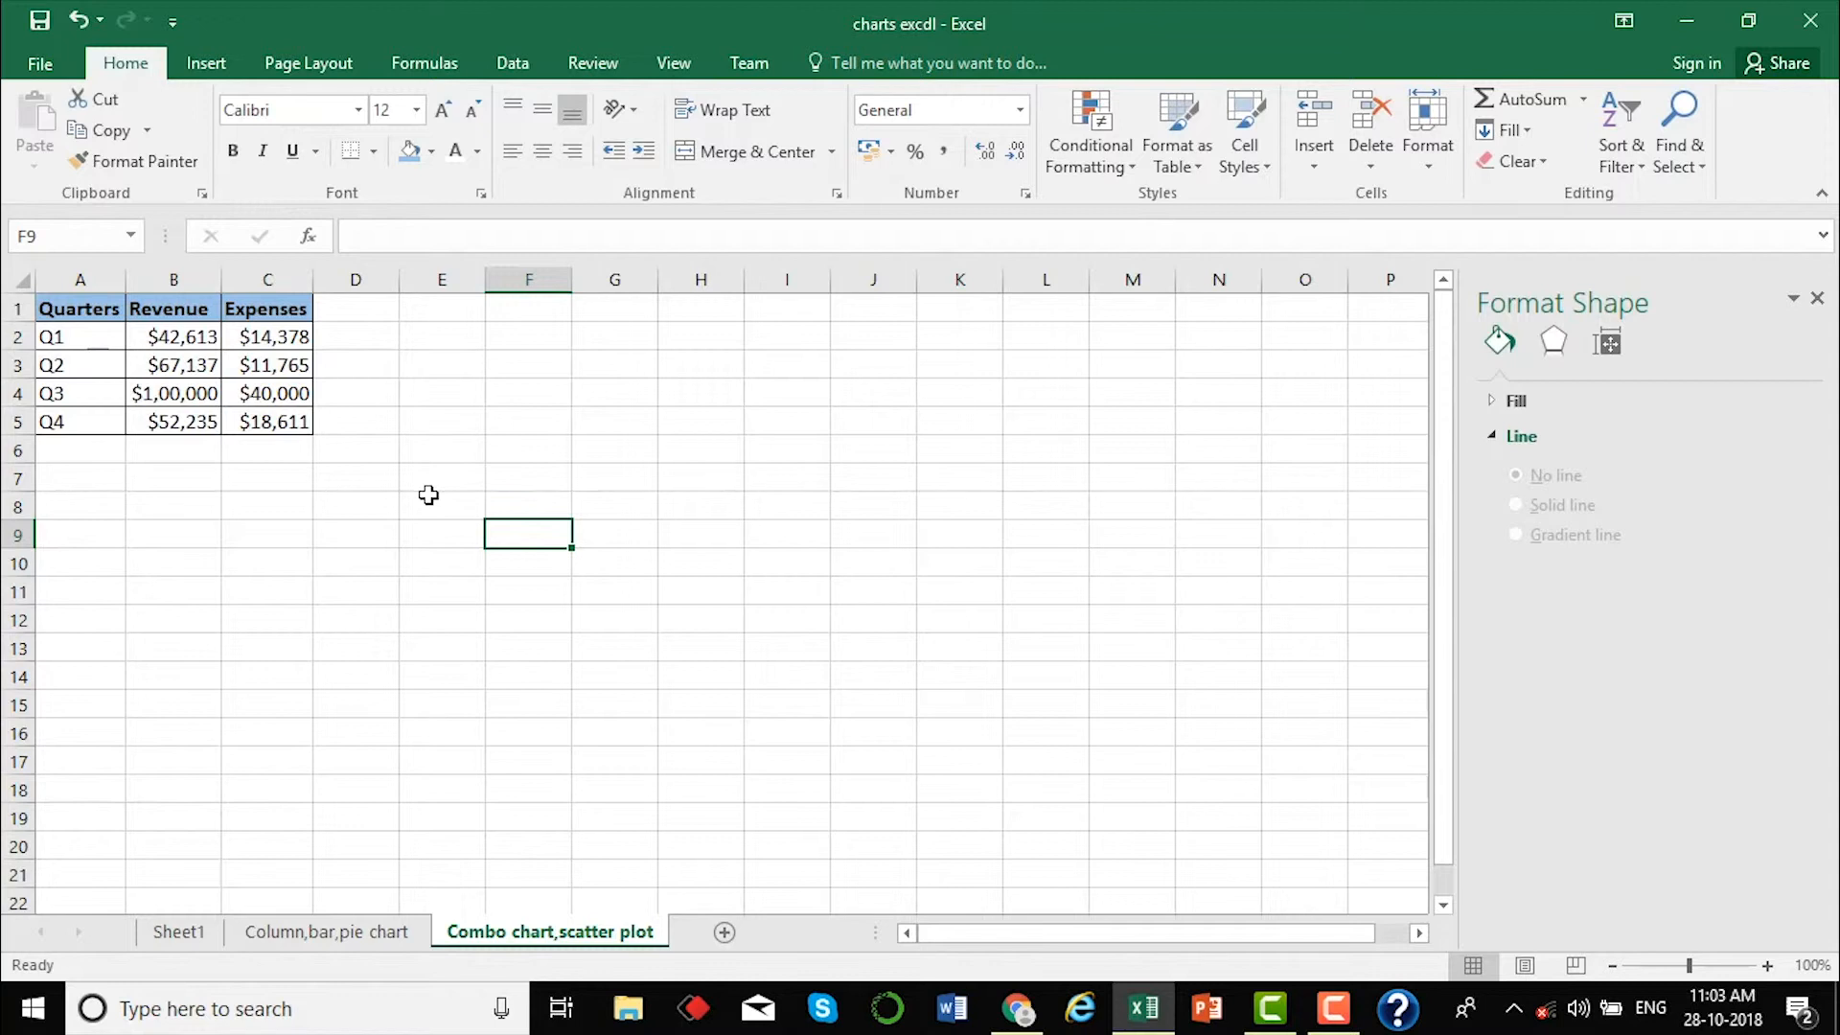
Insert a markers-only scatter chart from the Revenue and Expenses columns in B1:C5.
drag(154, 309, 155, 420)
drag(257, 319, 269, 422)
drag(168, 311, 263, 423)
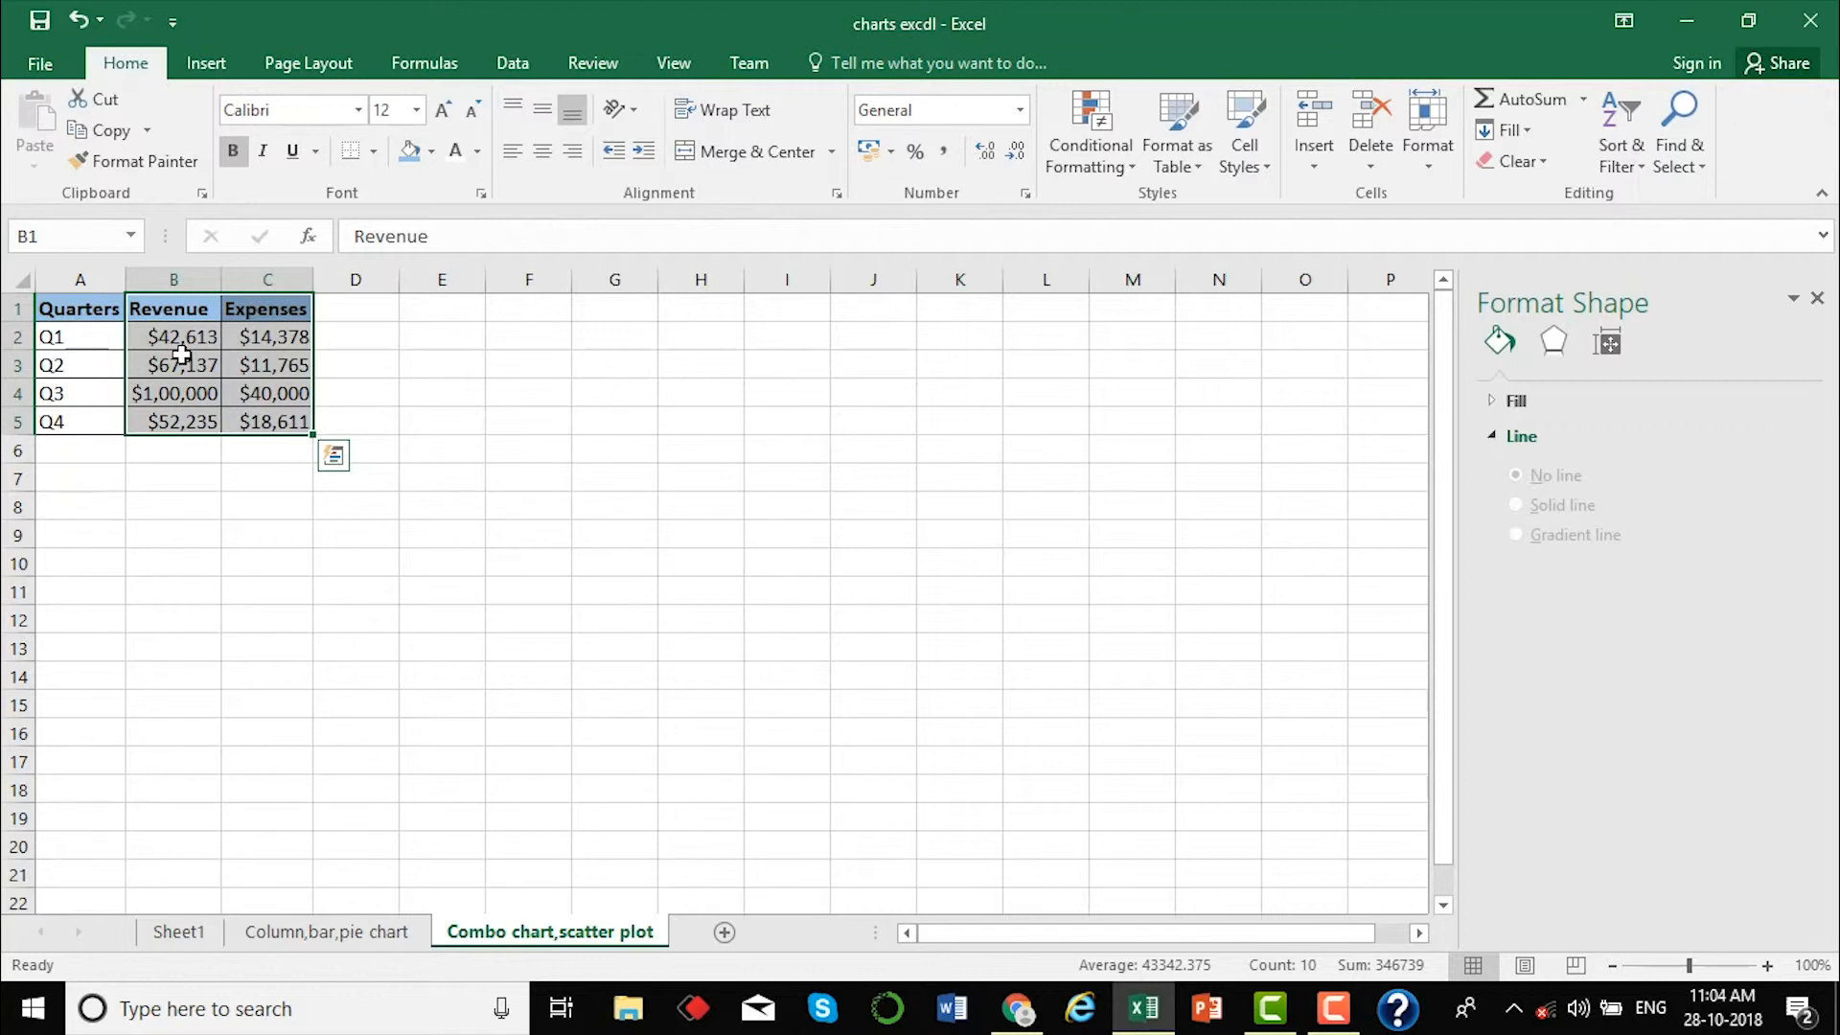
click(139, 309)
drag(139, 310, 249, 414)
click(210, 64)
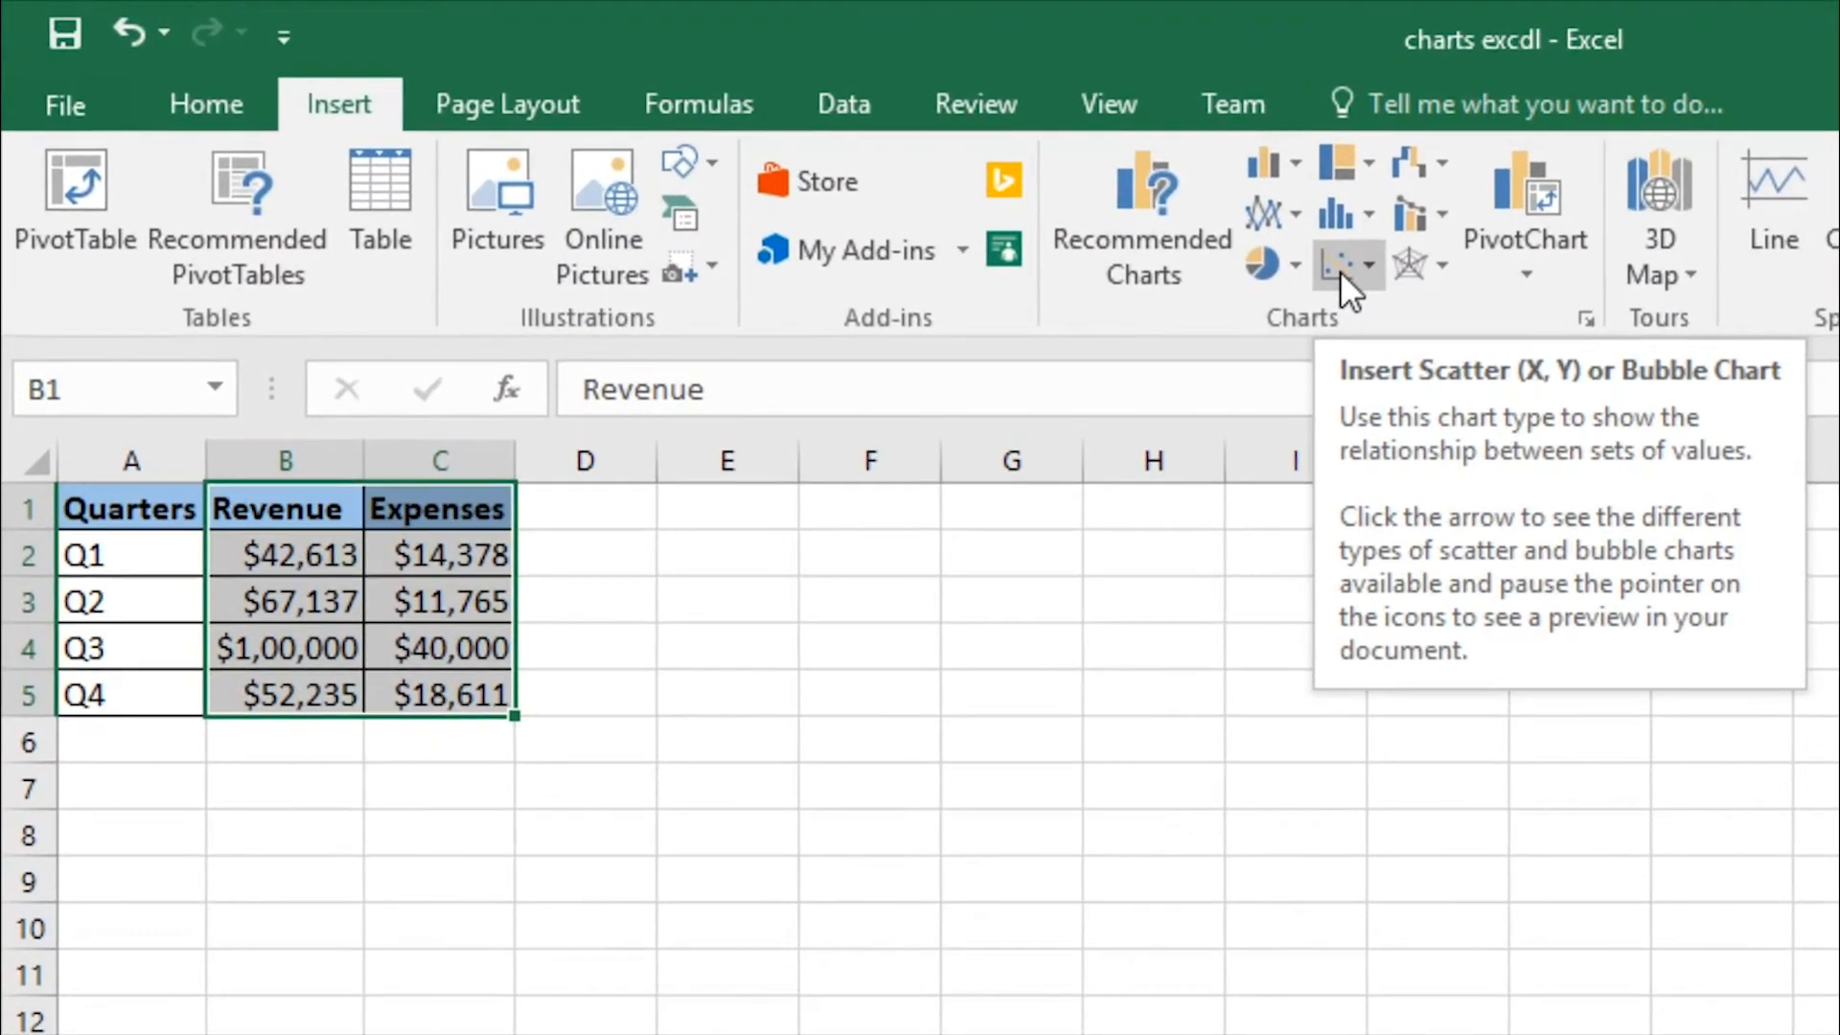
click(1349, 265)
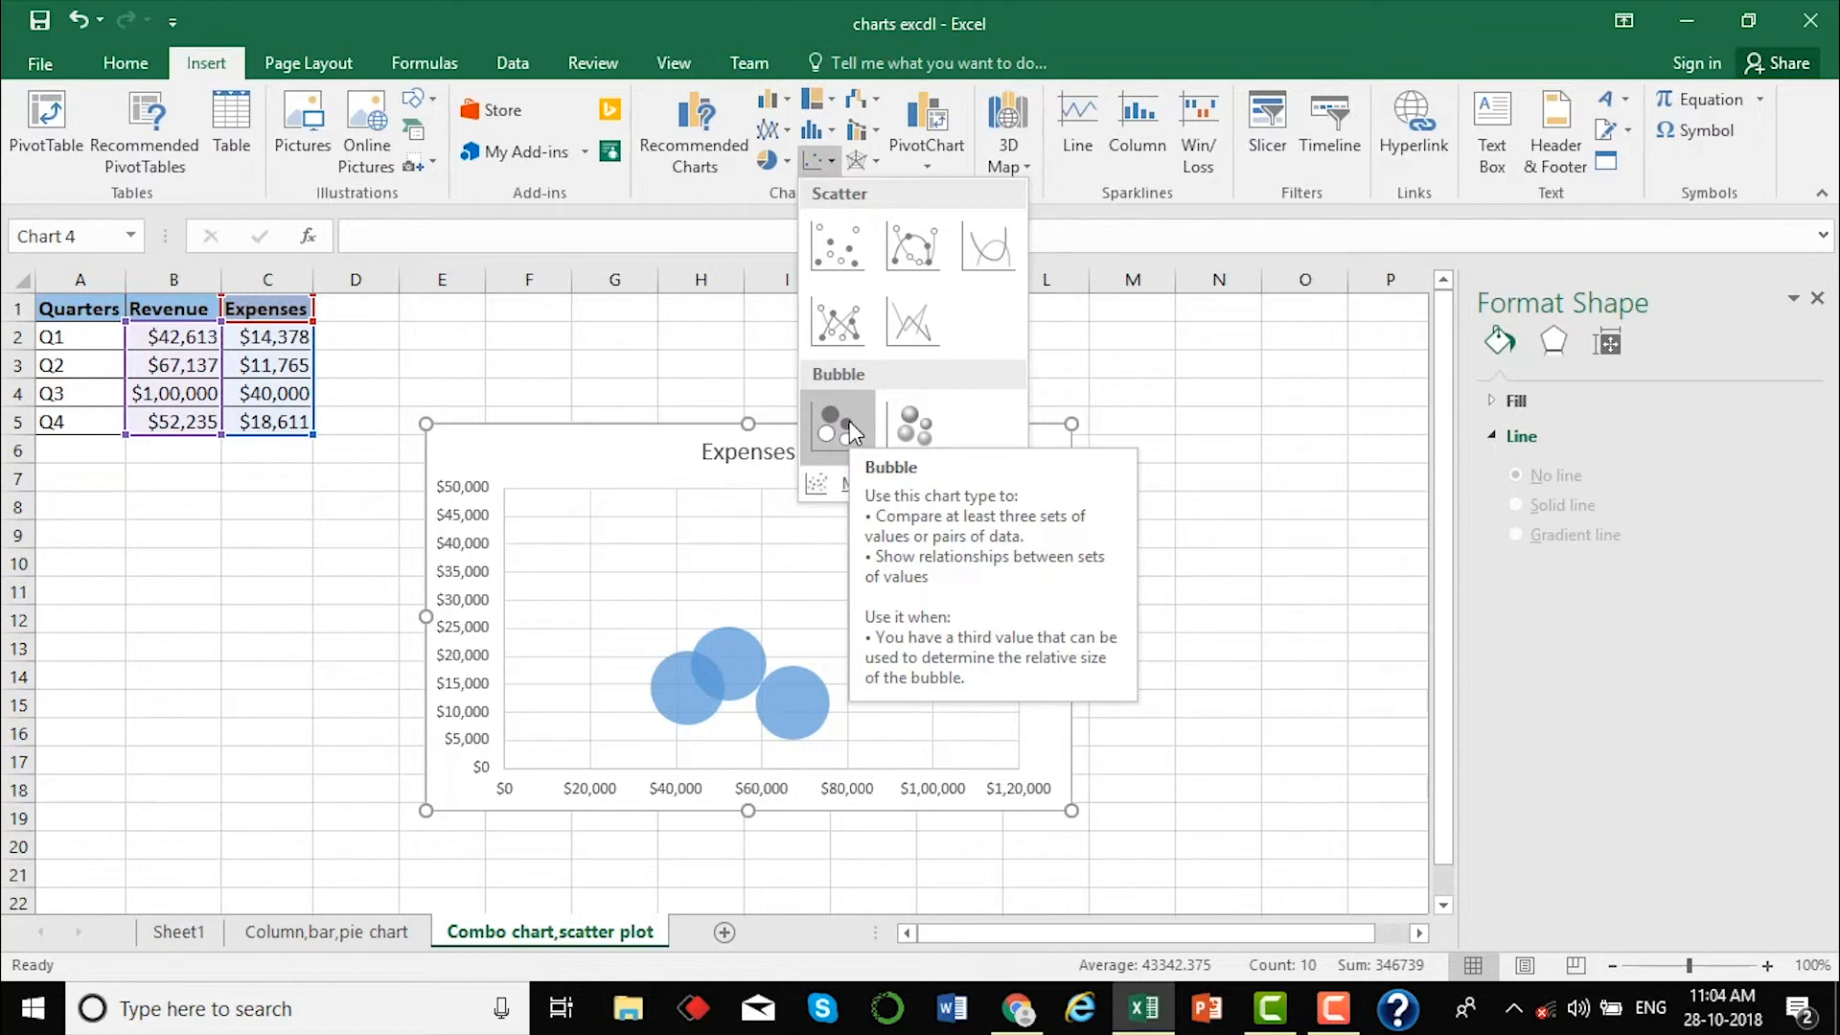
click(837, 239)
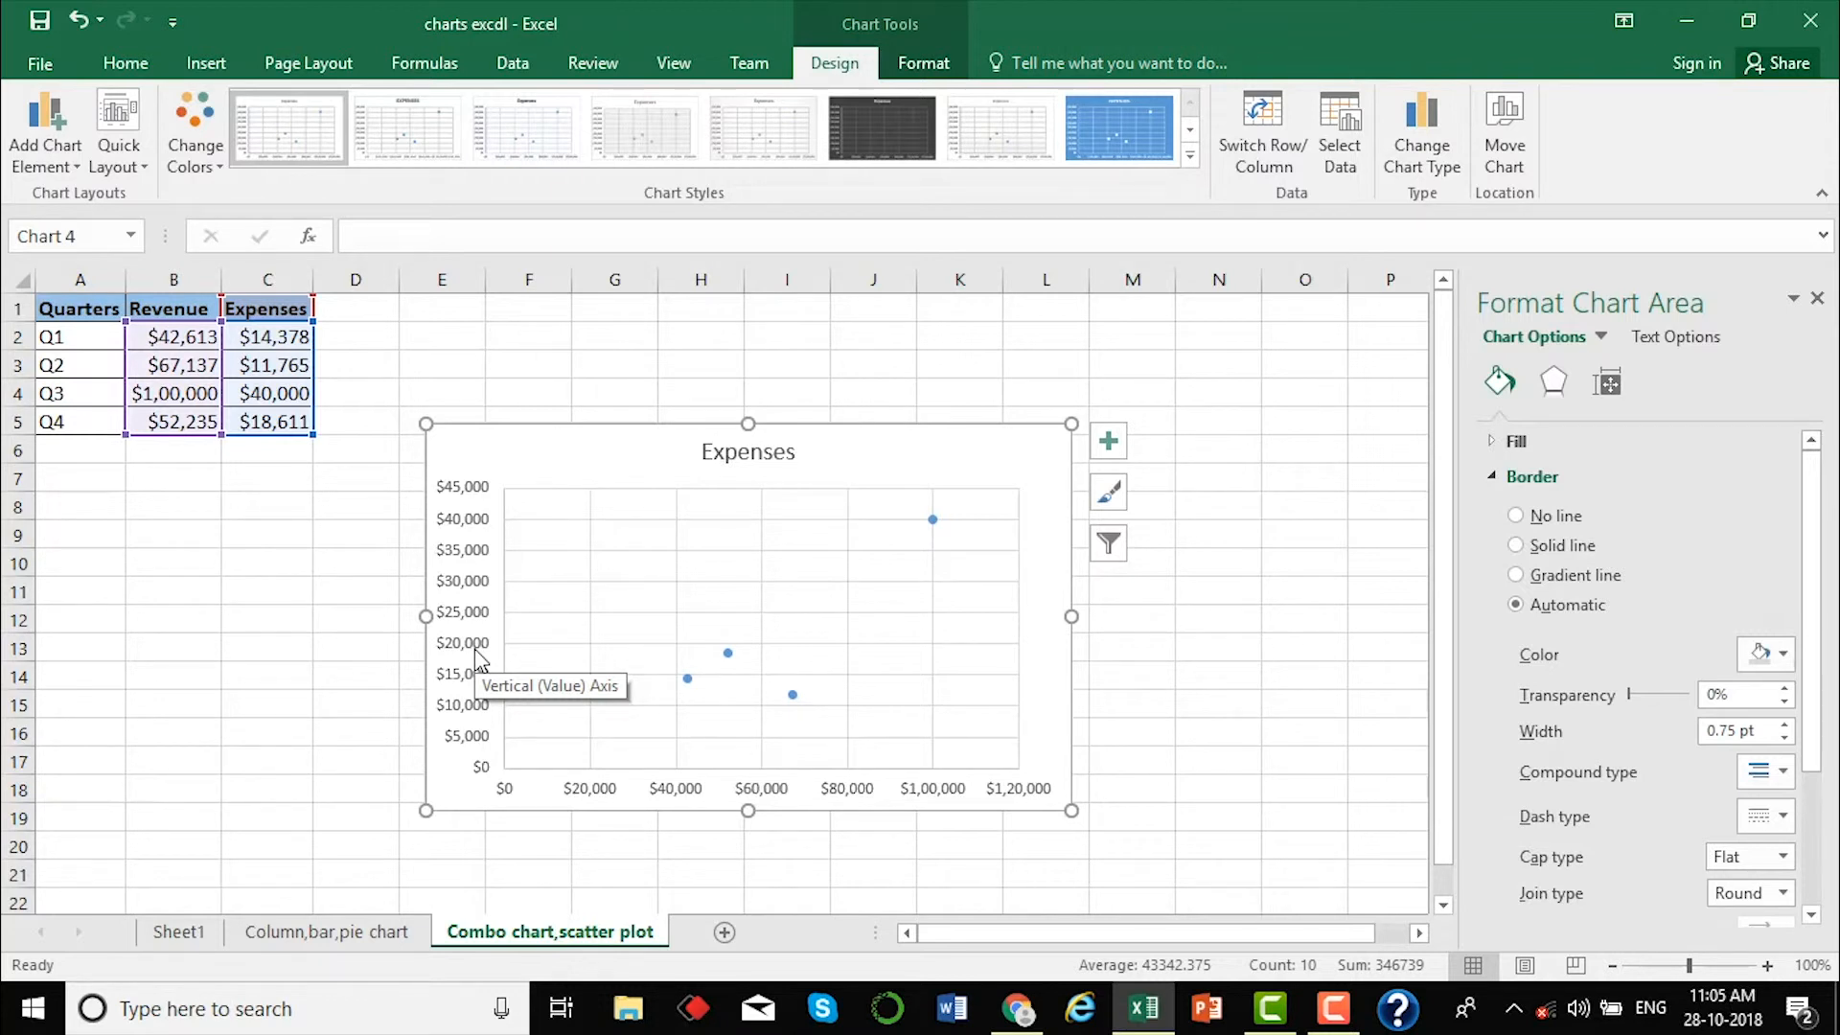
Add data labels to the points of the Expenses scatter chart.
click(794, 698)
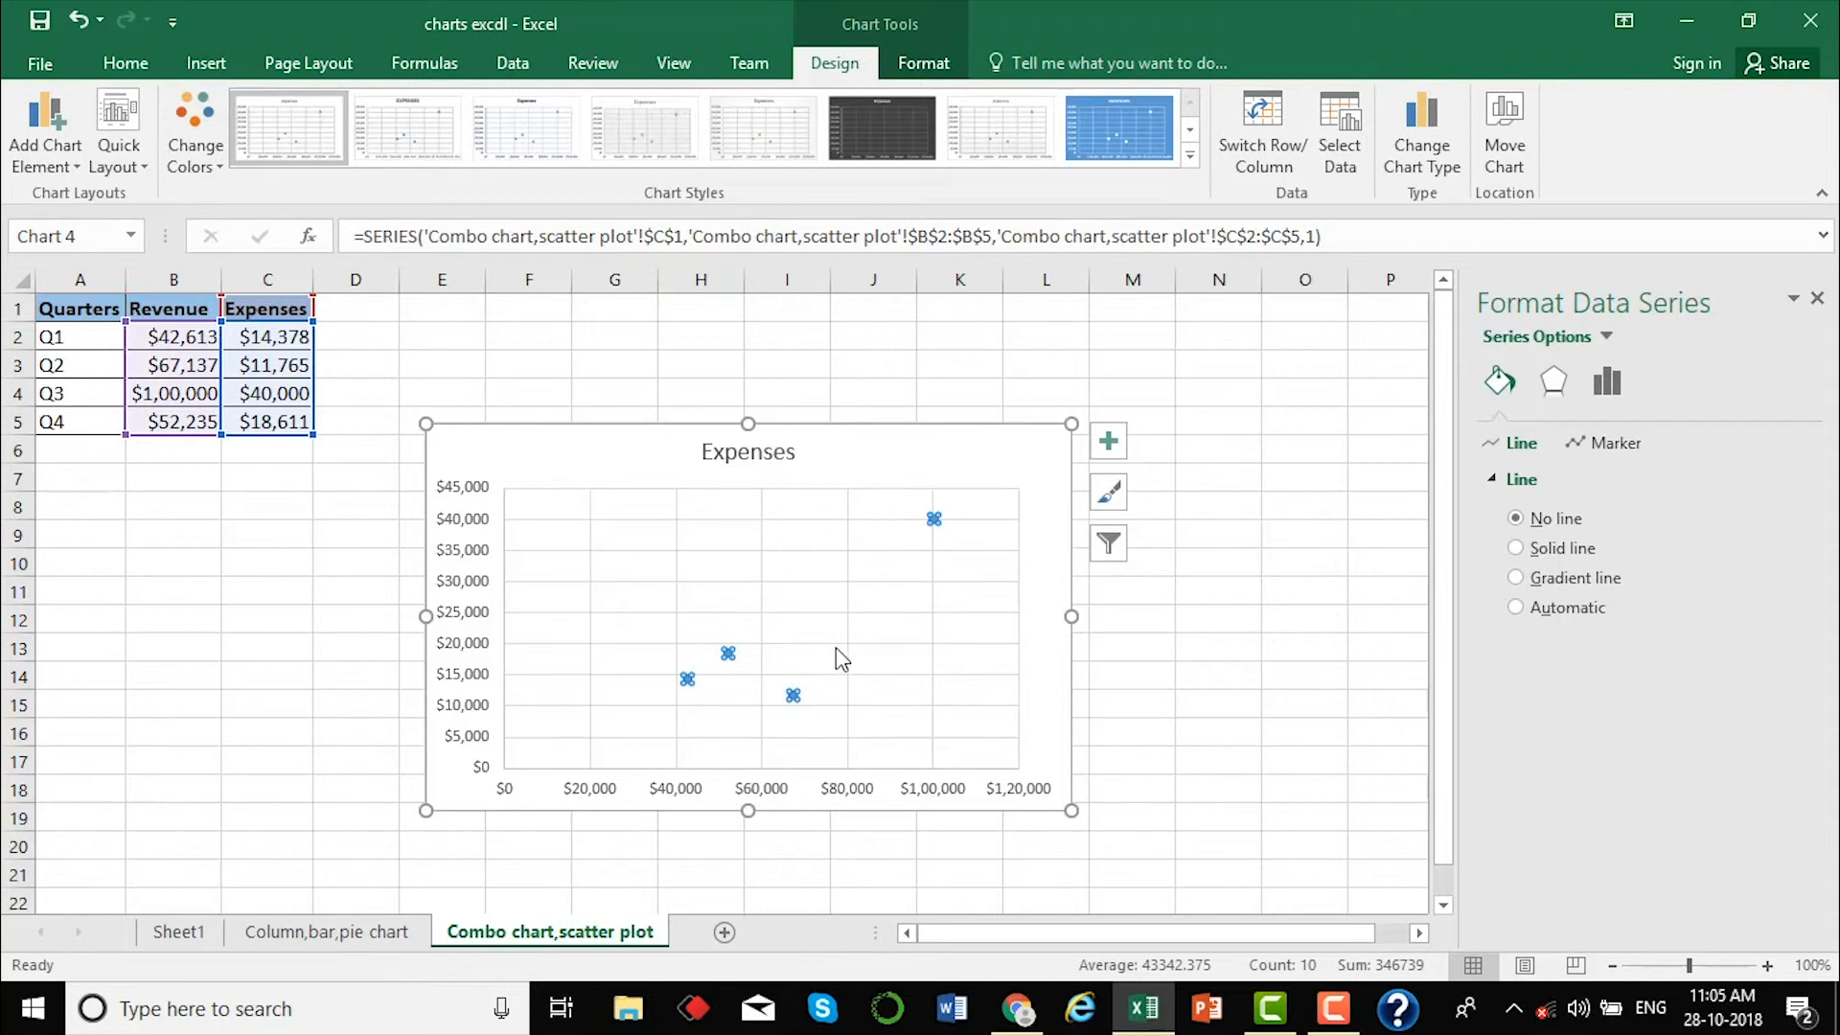
click(1108, 456)
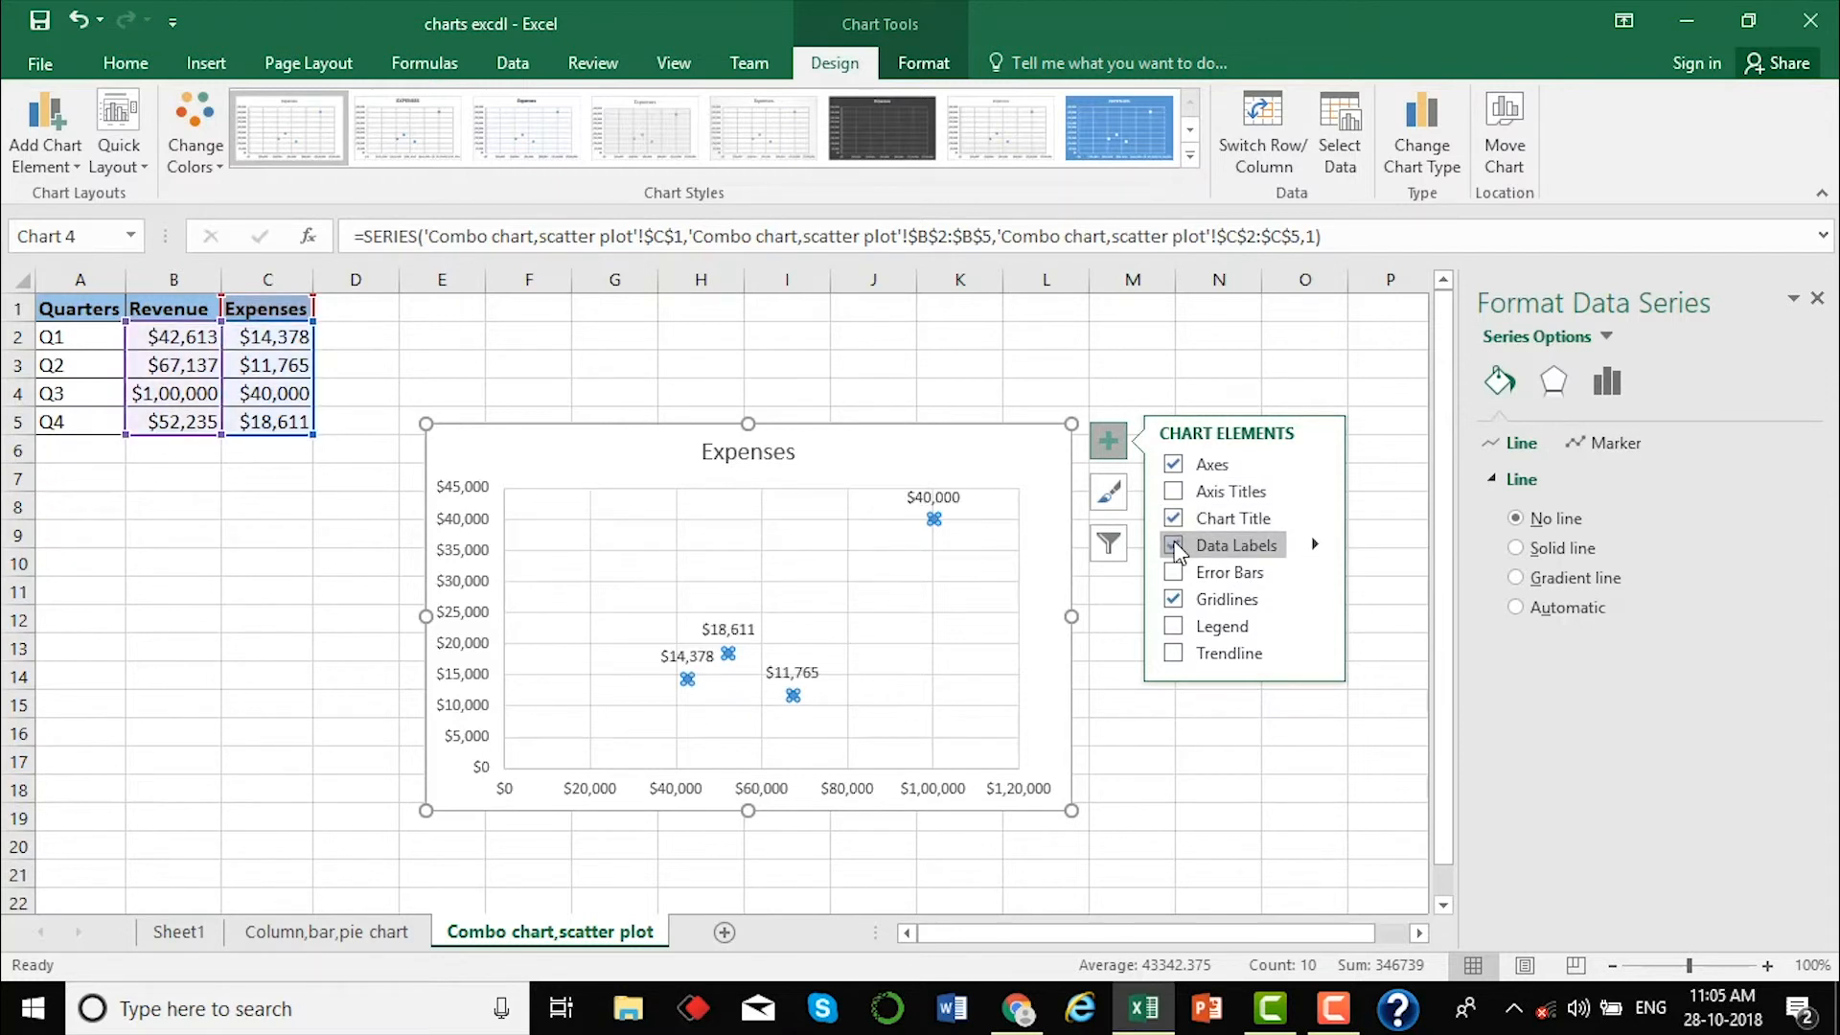
click(1175, 546)
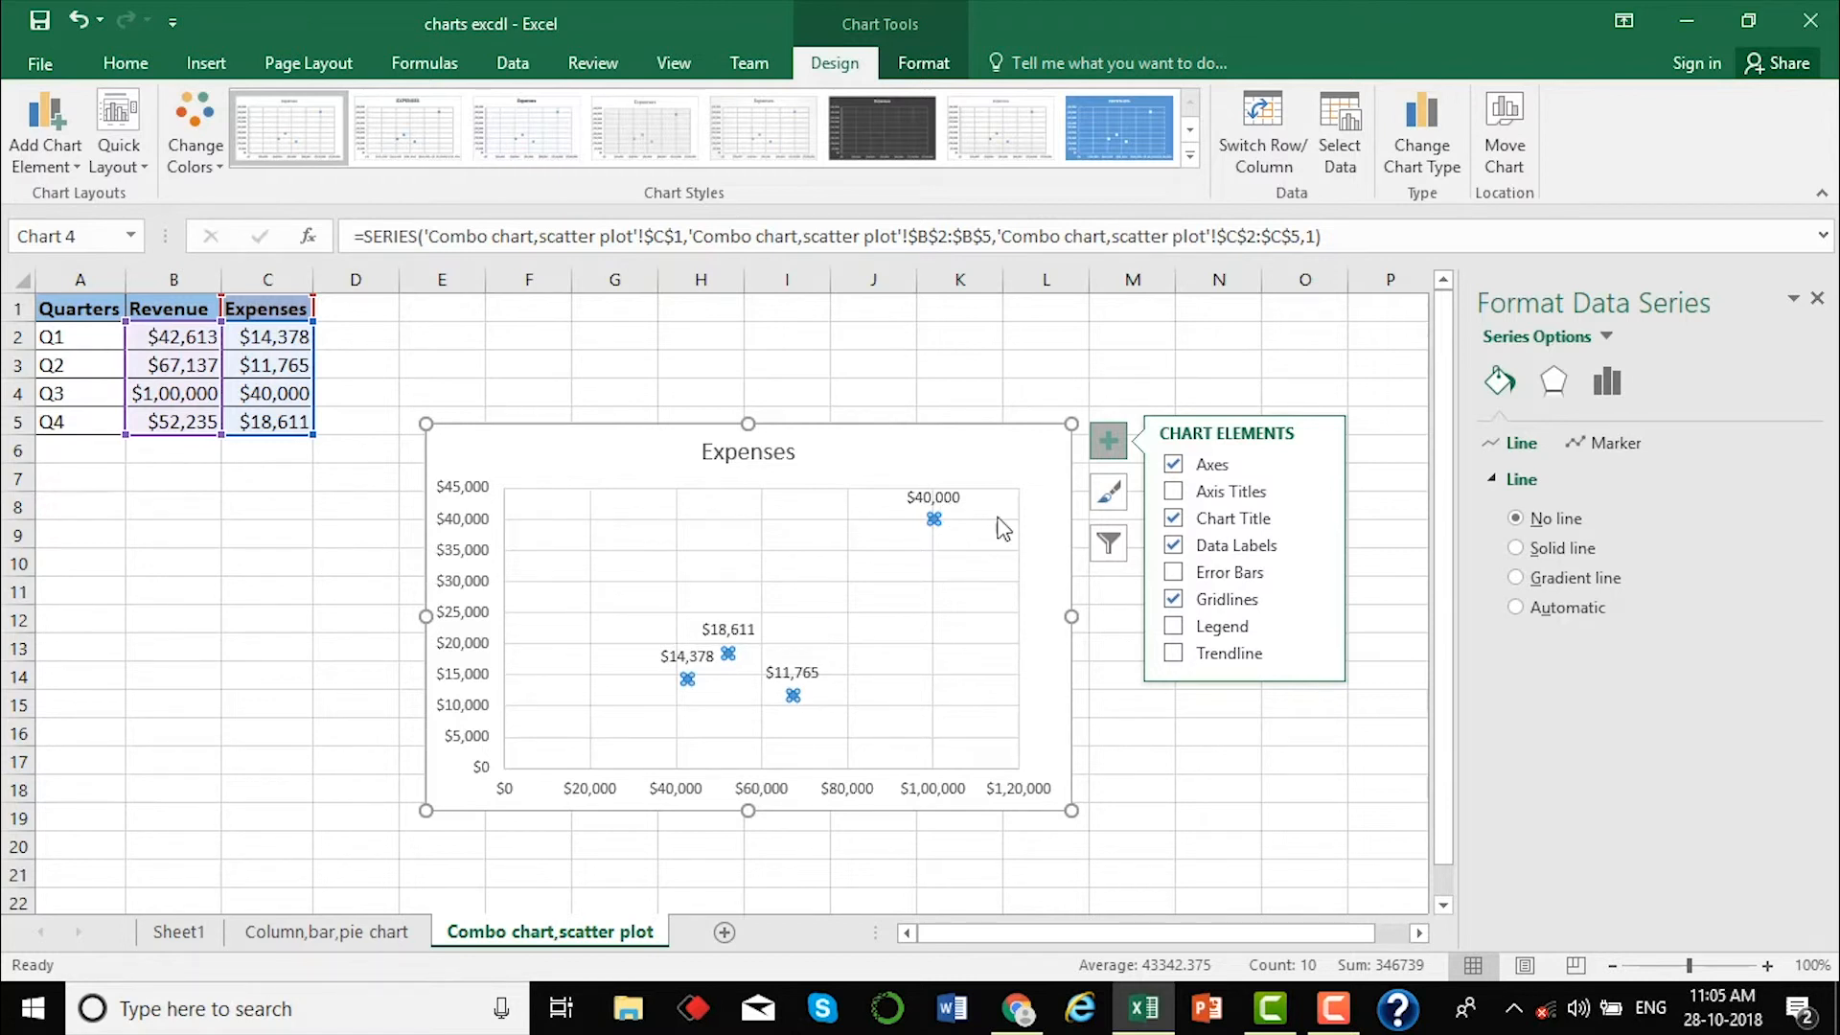
Add the quarter names from cells A2:A5 to the data labels of the Expenses scatter chart.
click(1608, 382)
right_click(935, 518)
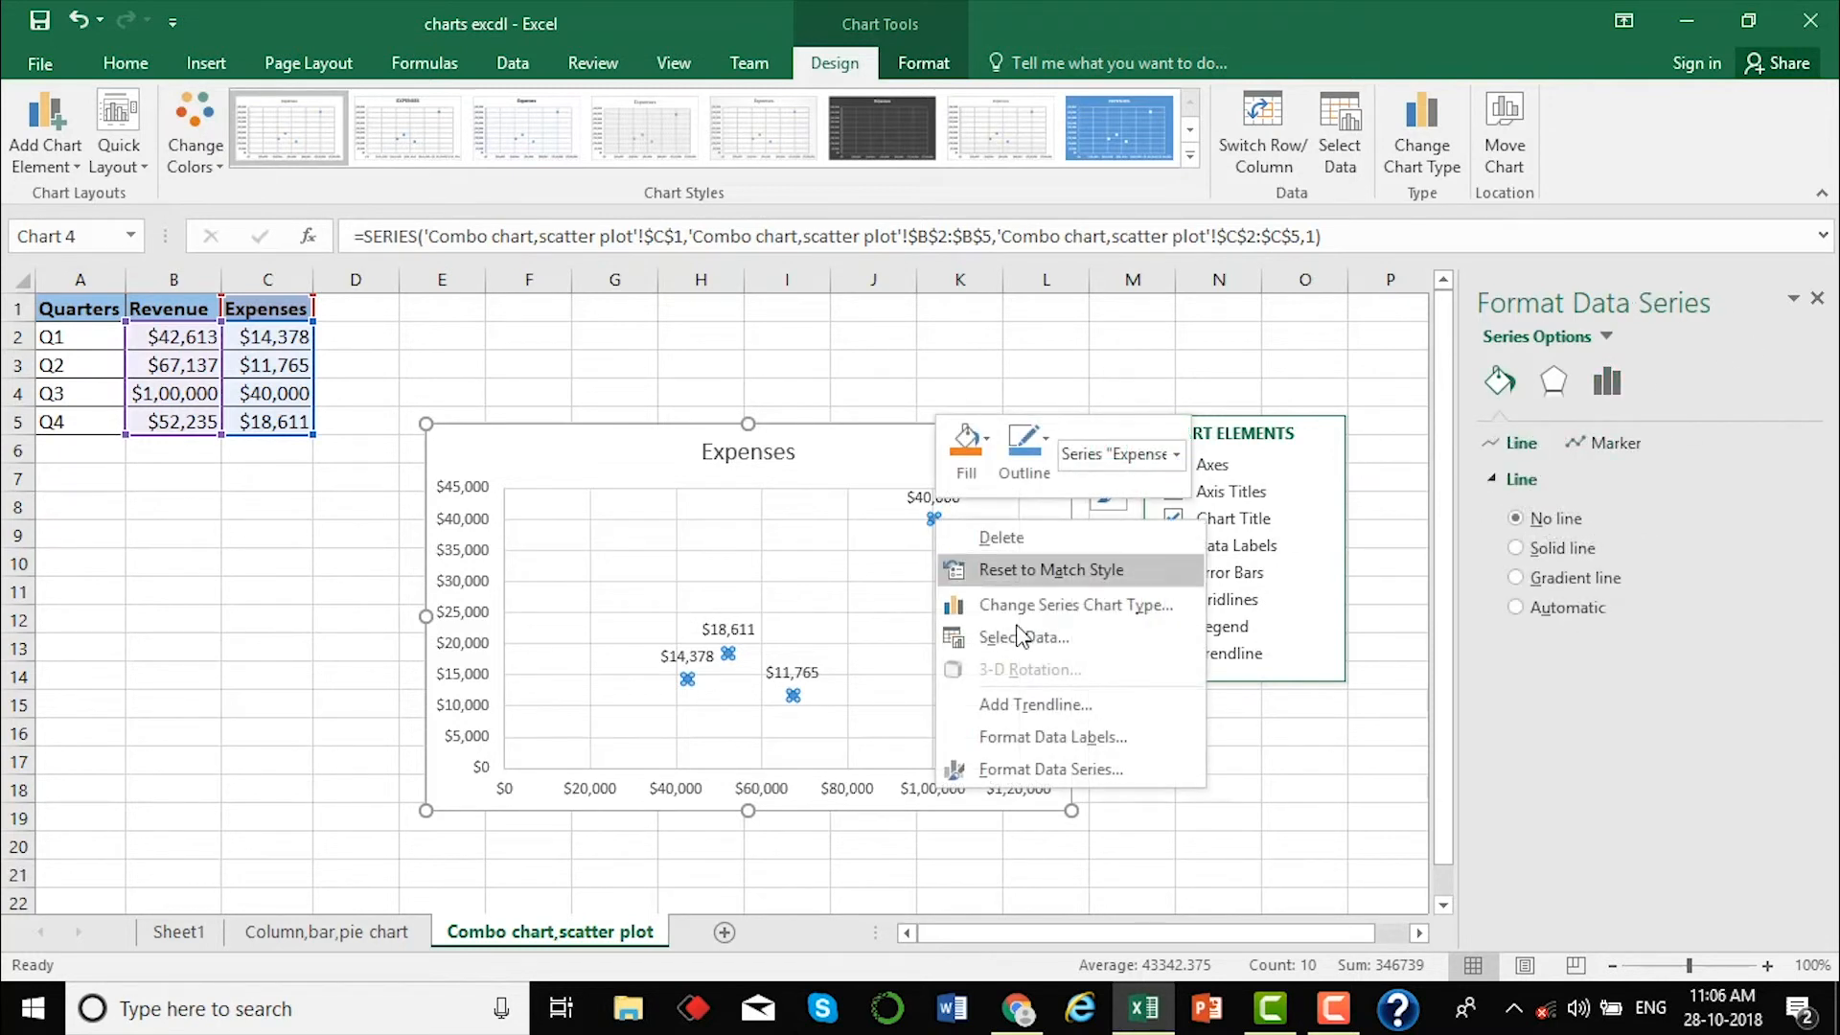
click(1060, 738)
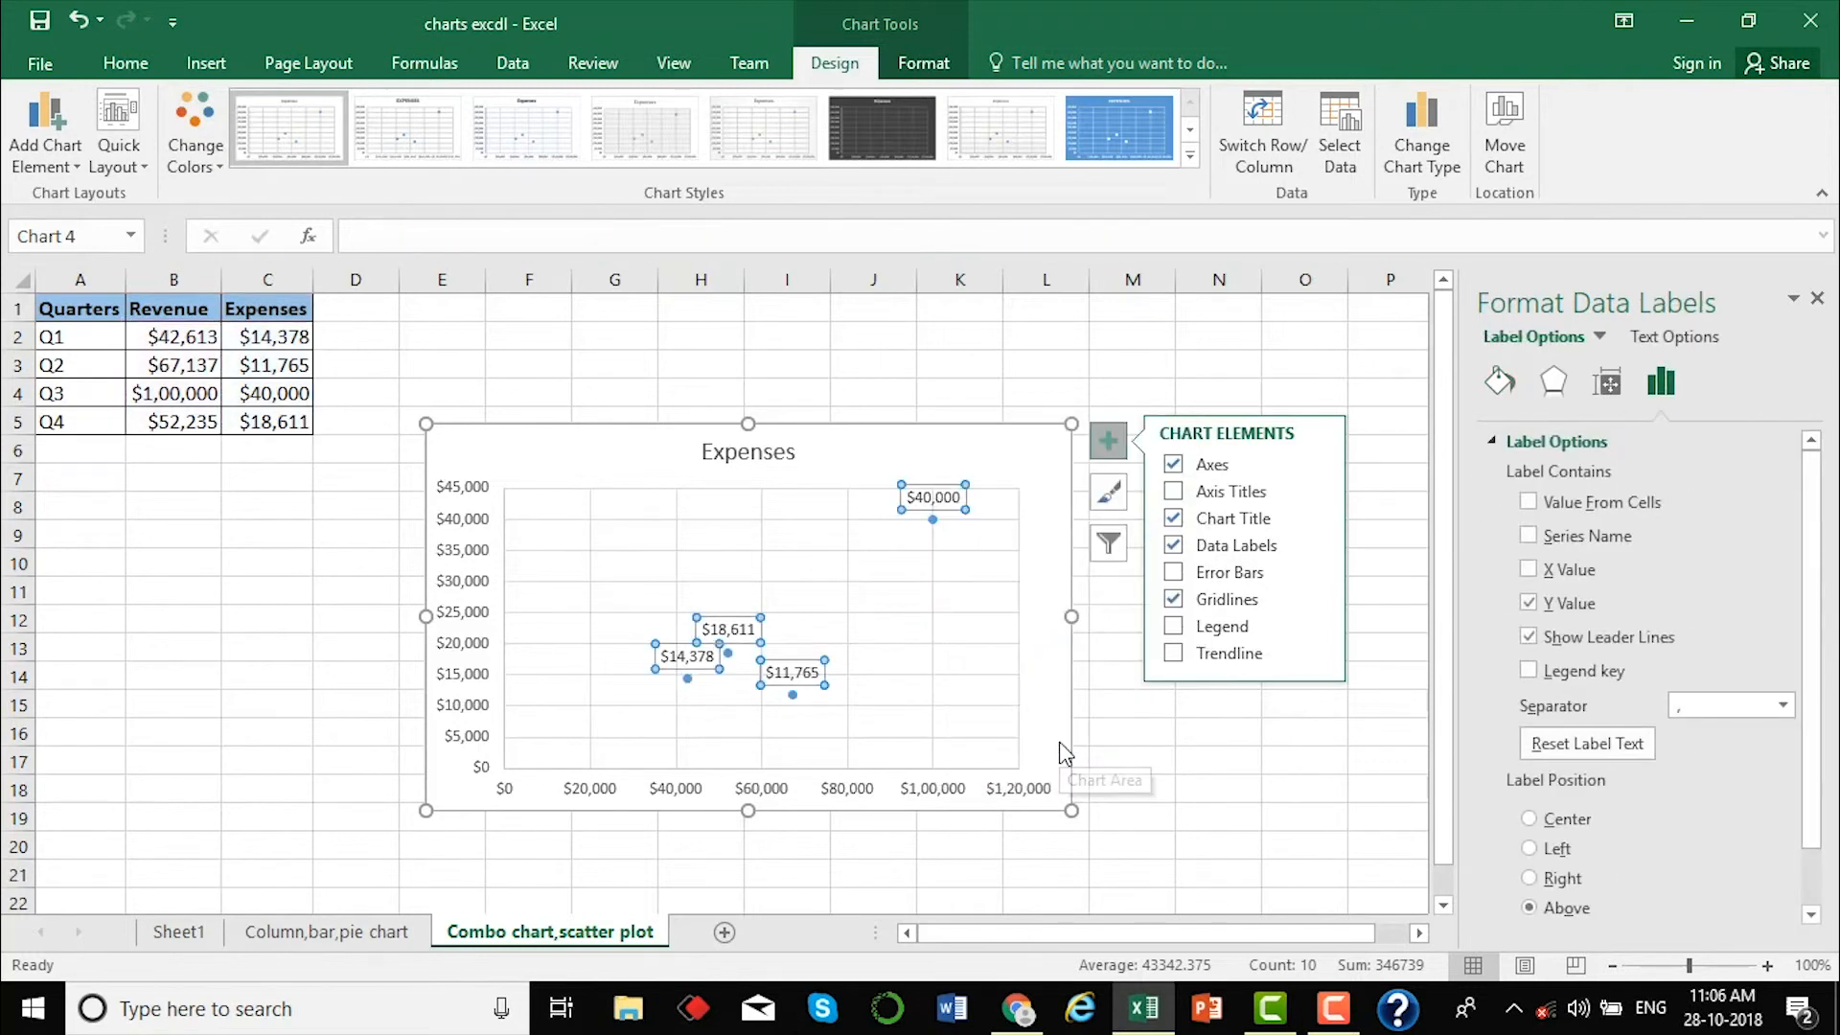
click(1529, 504)
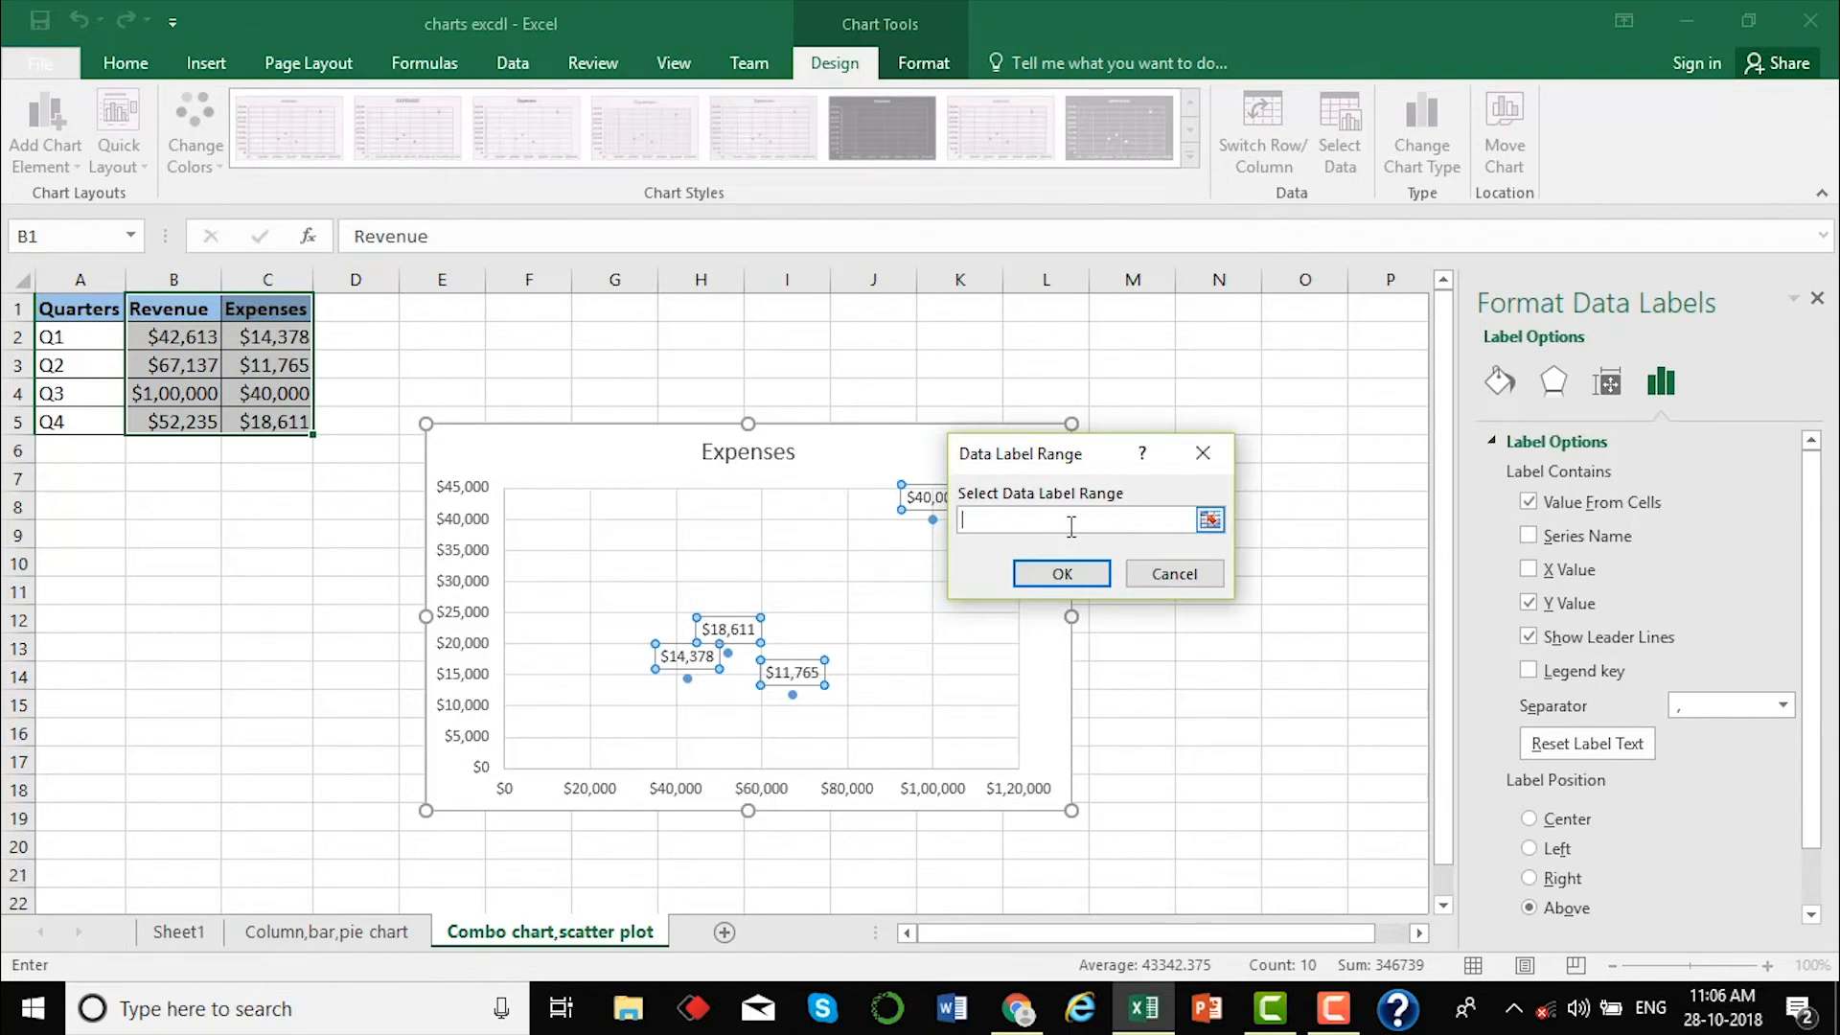
drag(95, 342, 94, 423)
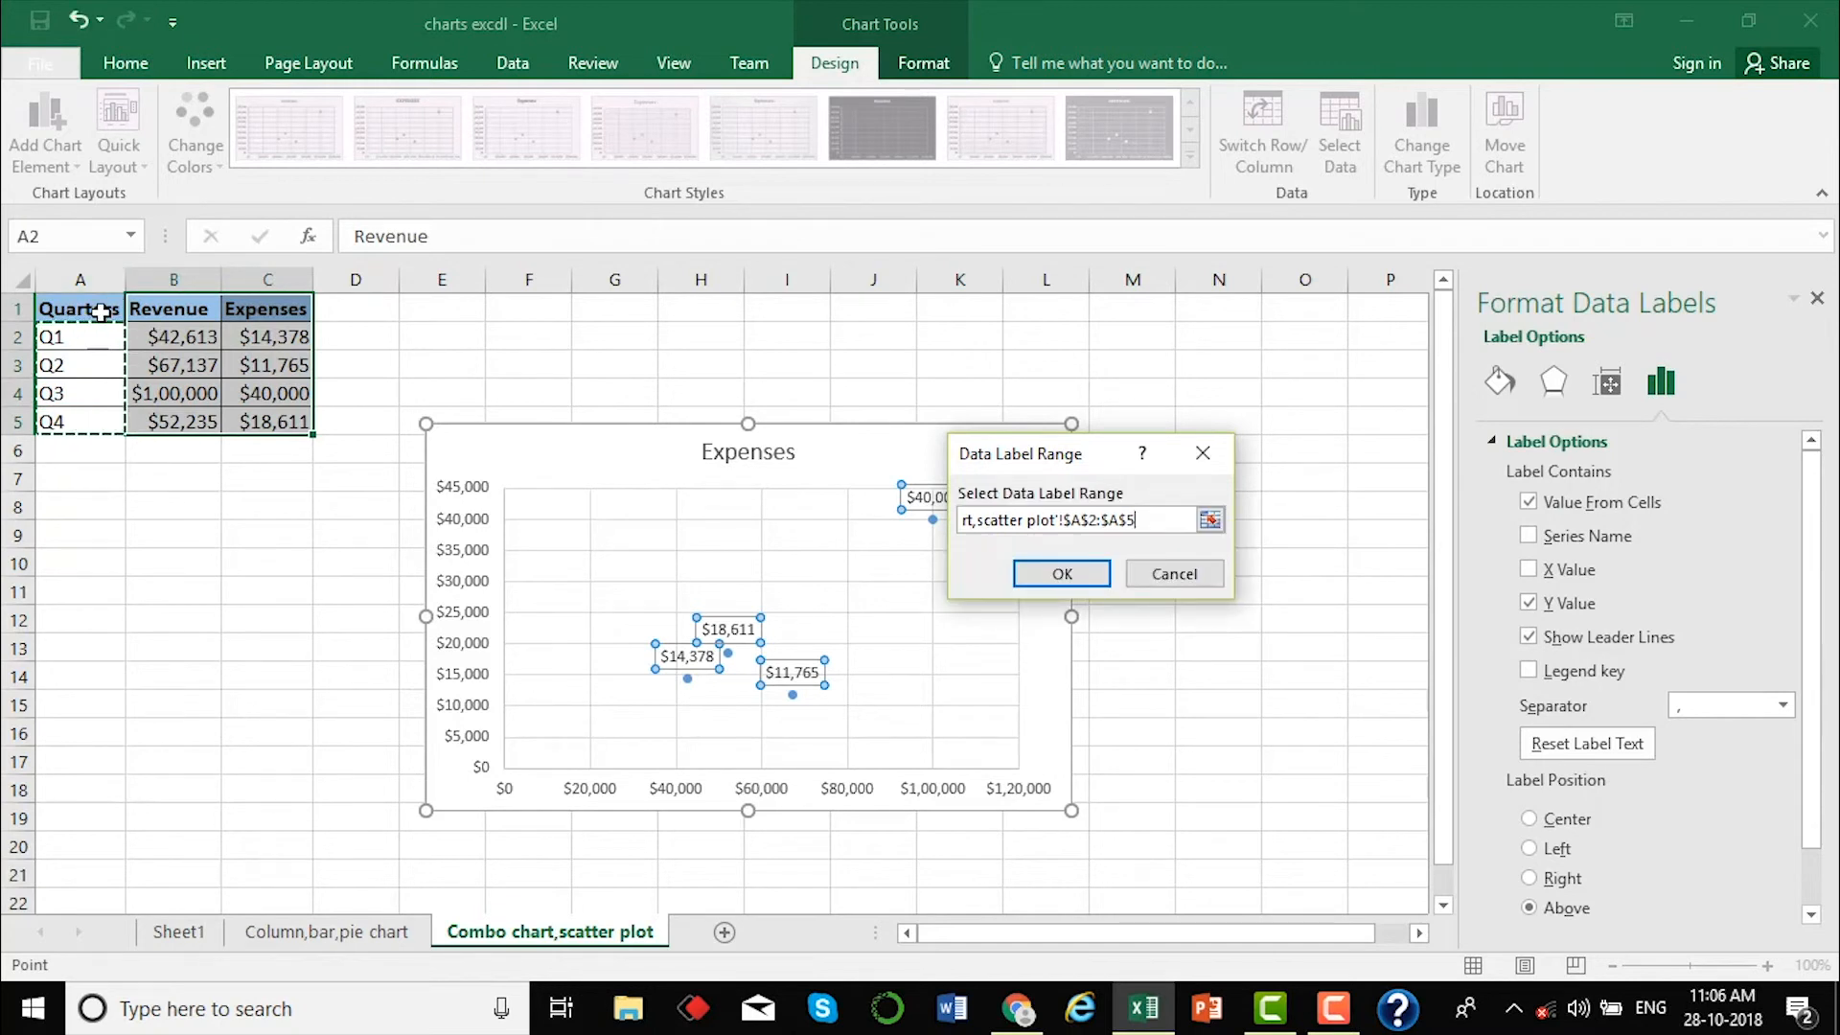
click(1084, 580)
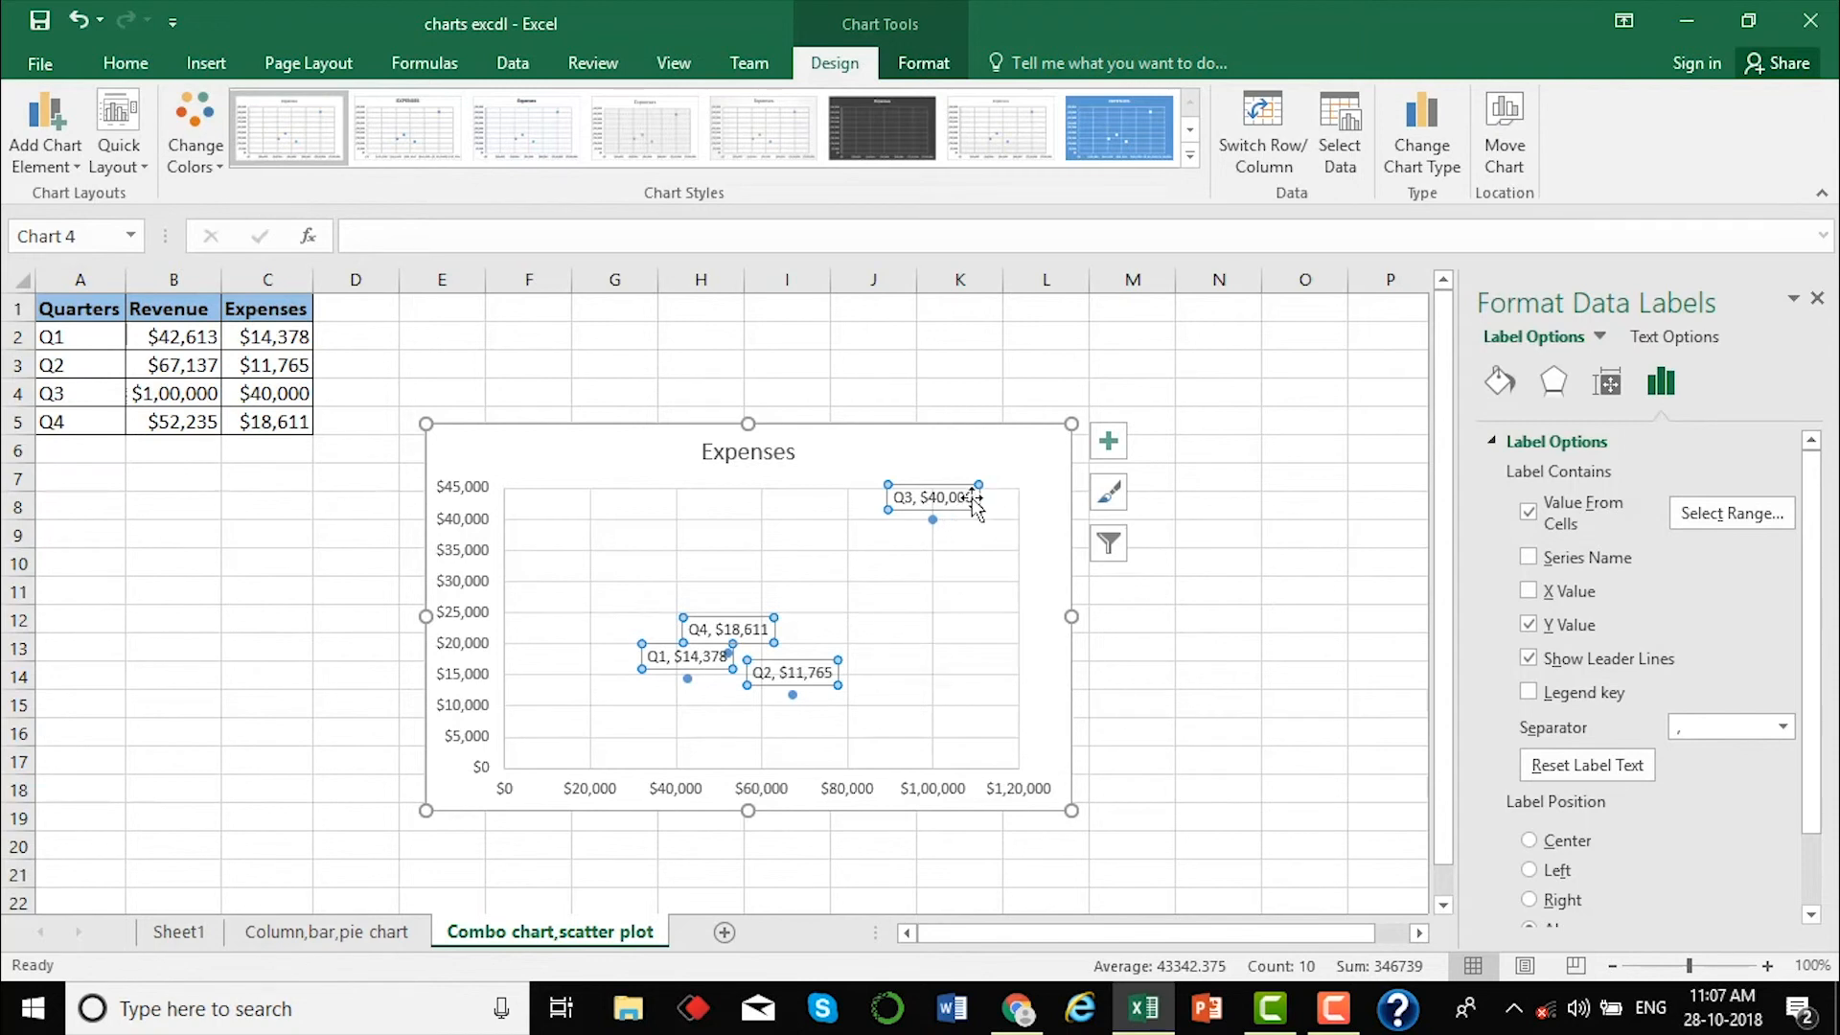
Remove the Y values and leader lines from the scatter chart's data labels and move the chart slightly upward.
click(1530, 625)
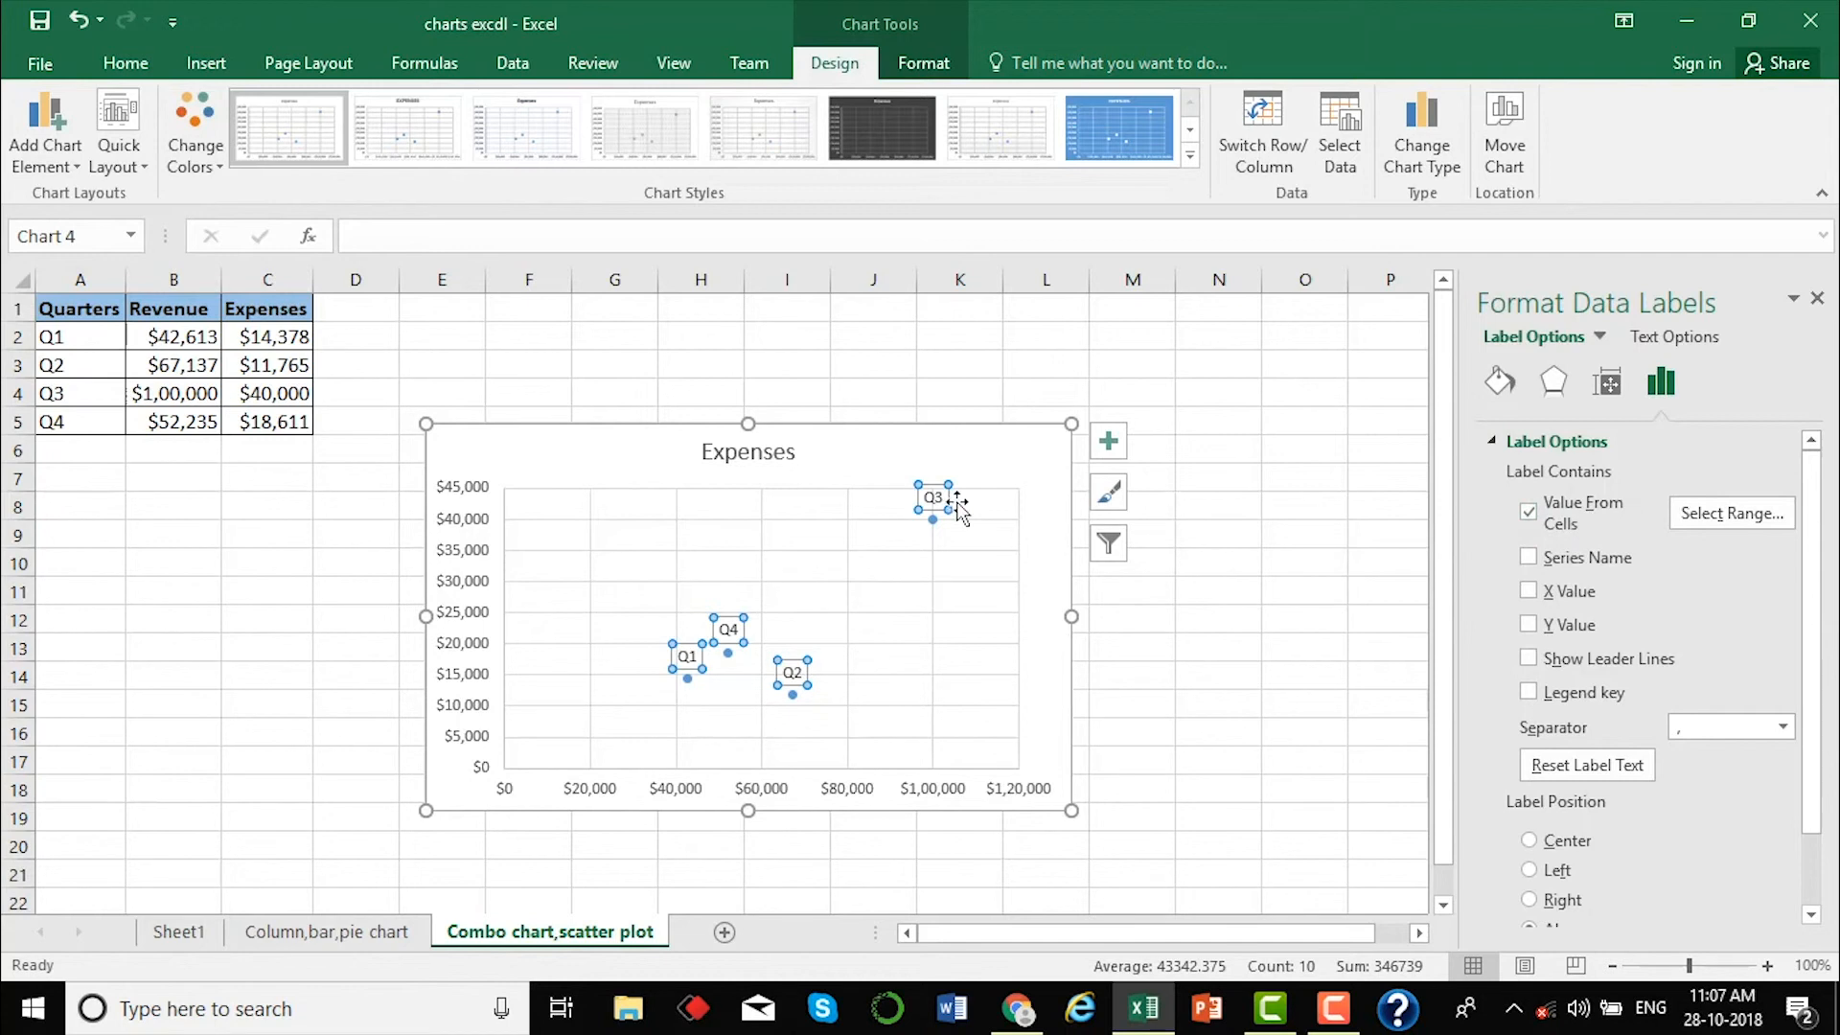
click(1179, 642)
drag(1023, 493, 1018, 423)
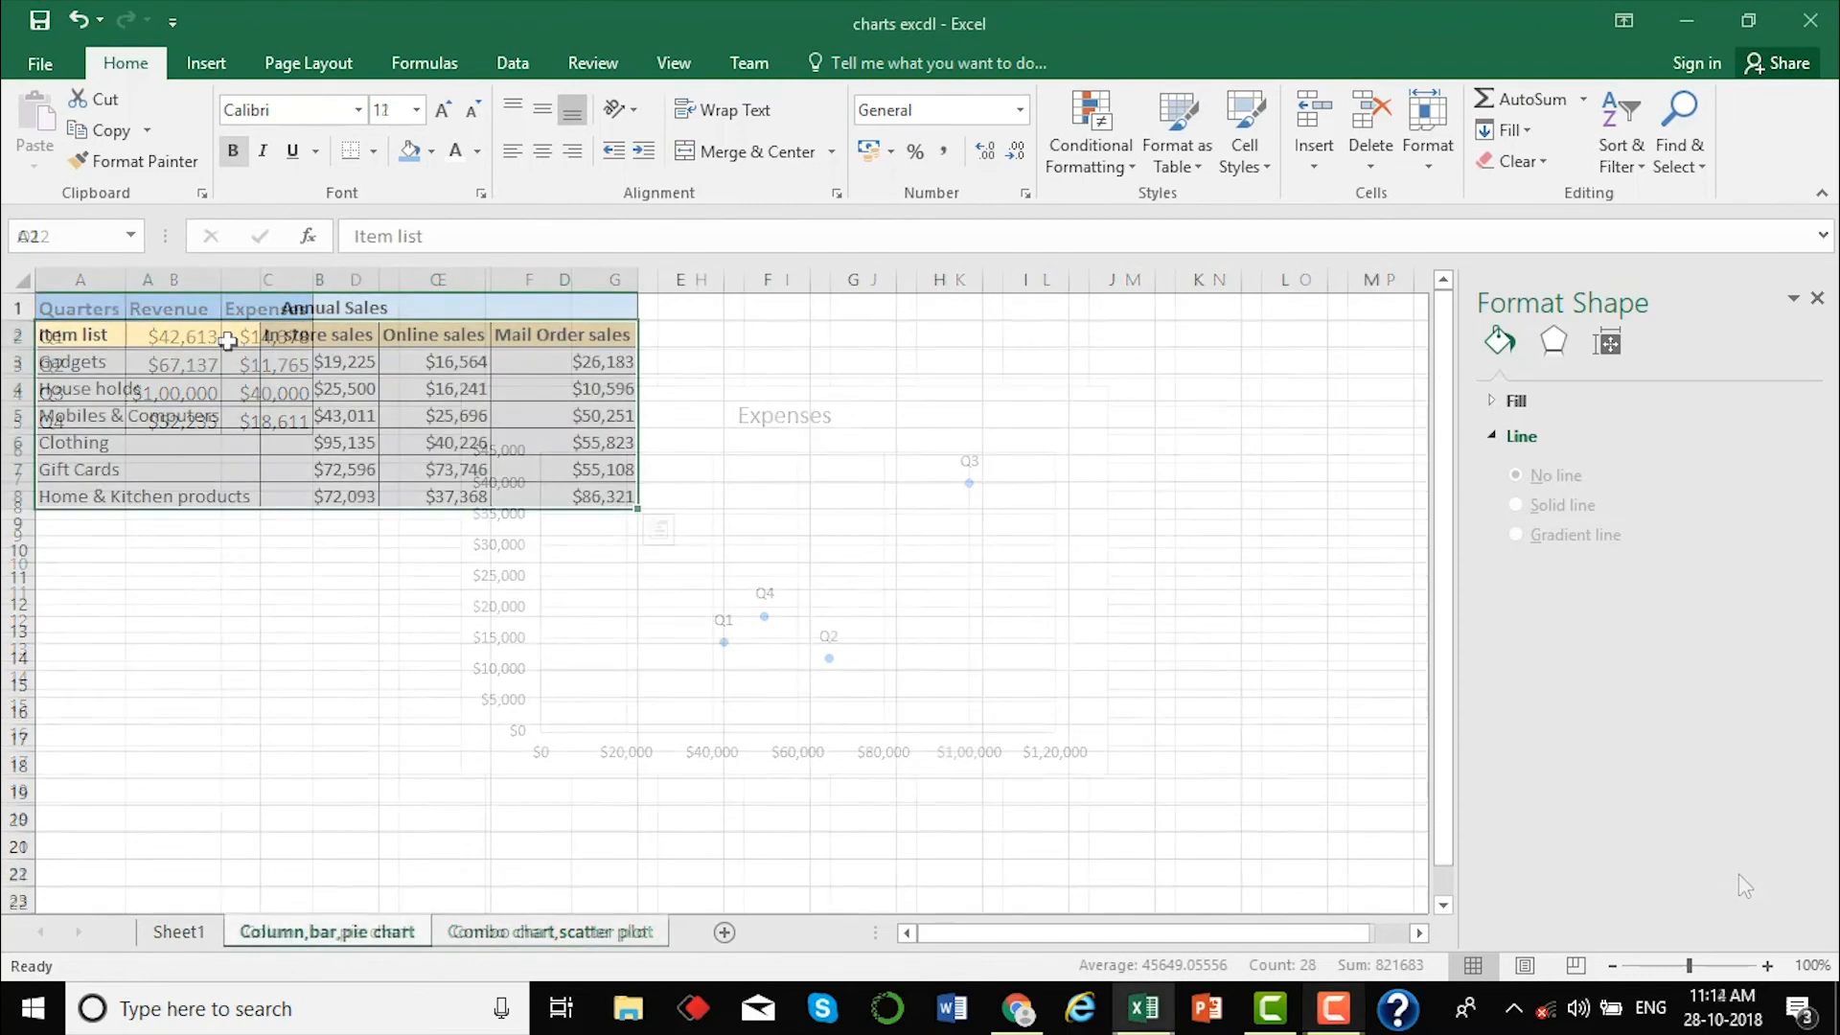
Try line sparklines in E3:E8 for the Annual Sales data in A2:D8 and undo them.
click(658, 530)
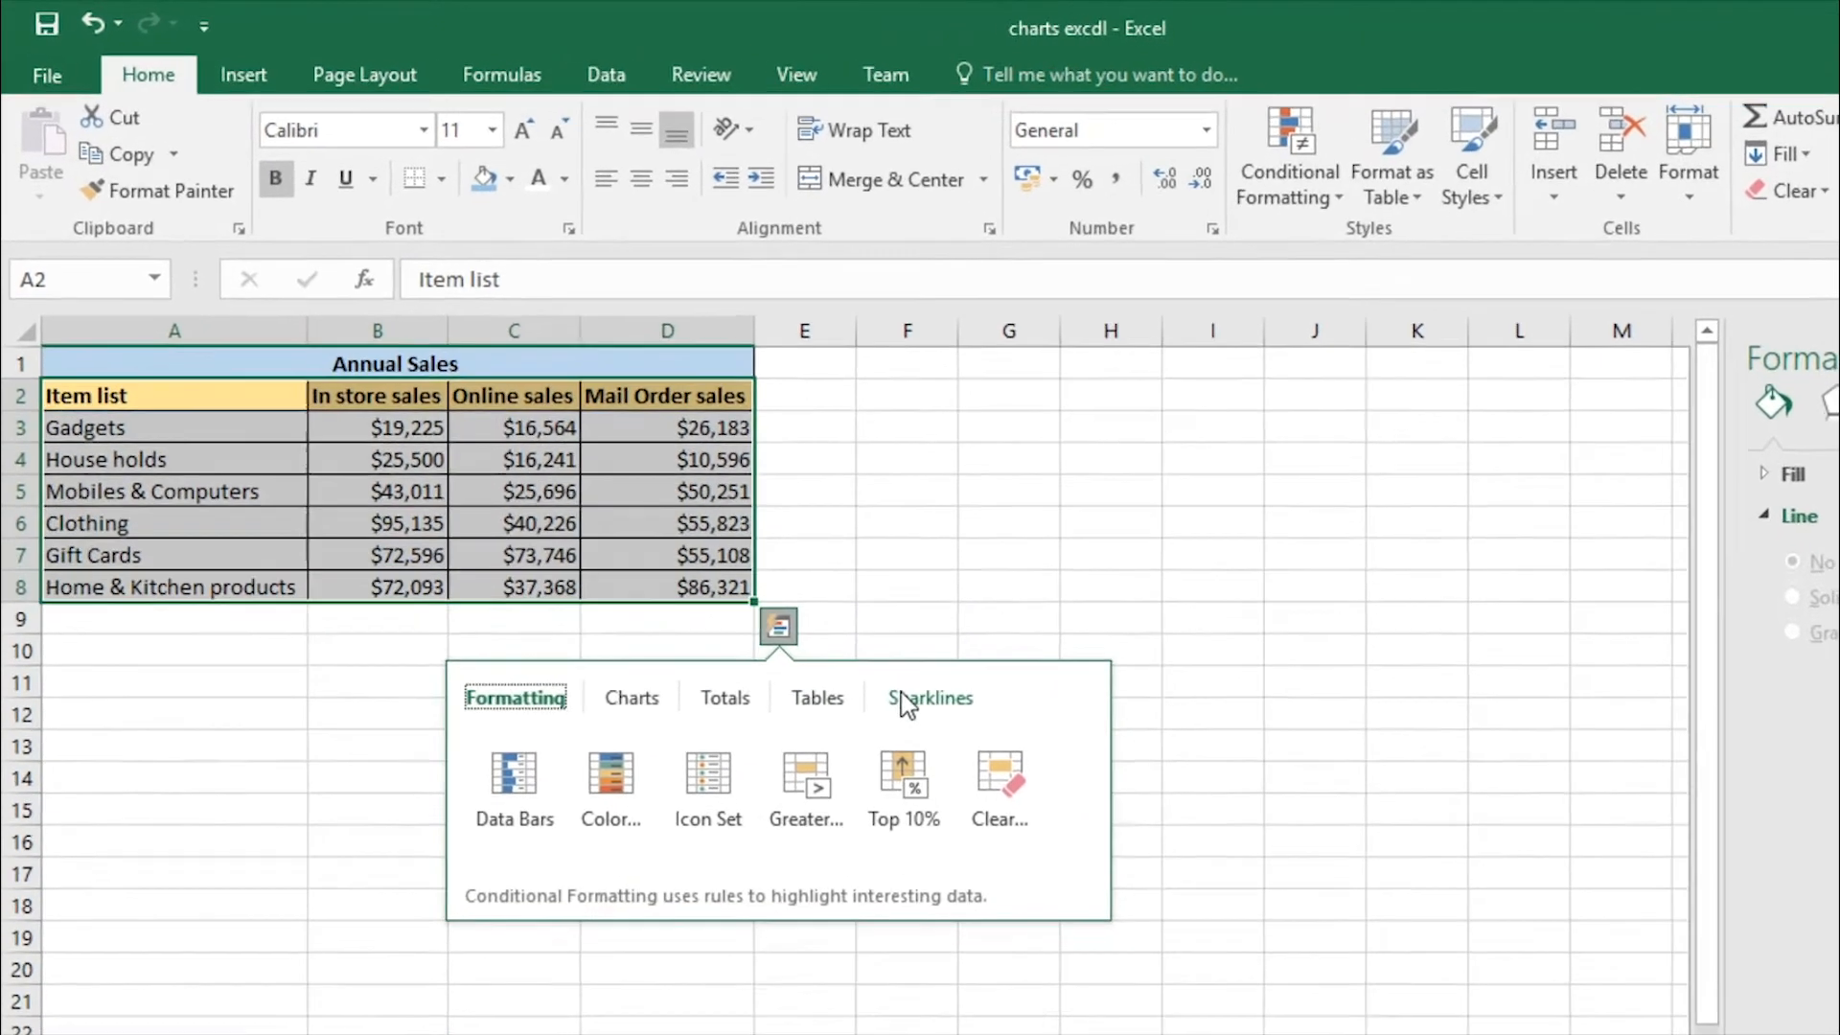
click(787, 590)
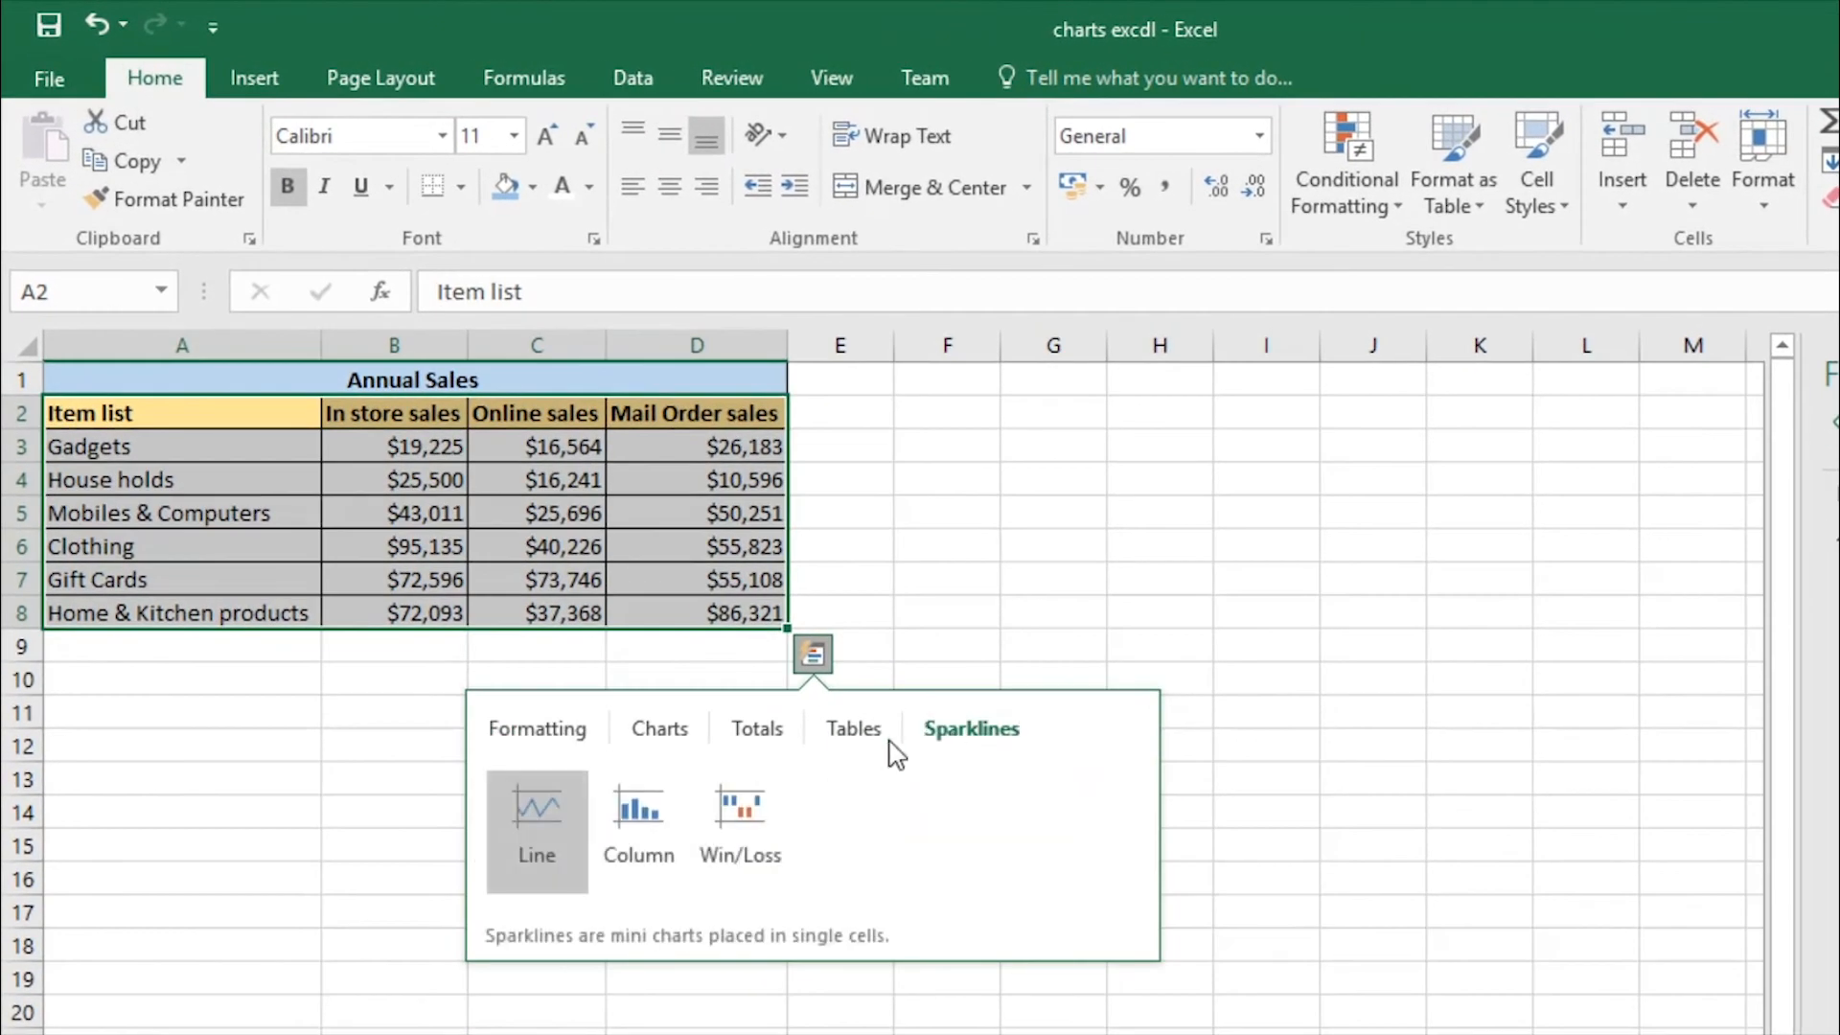
click(541, 820)
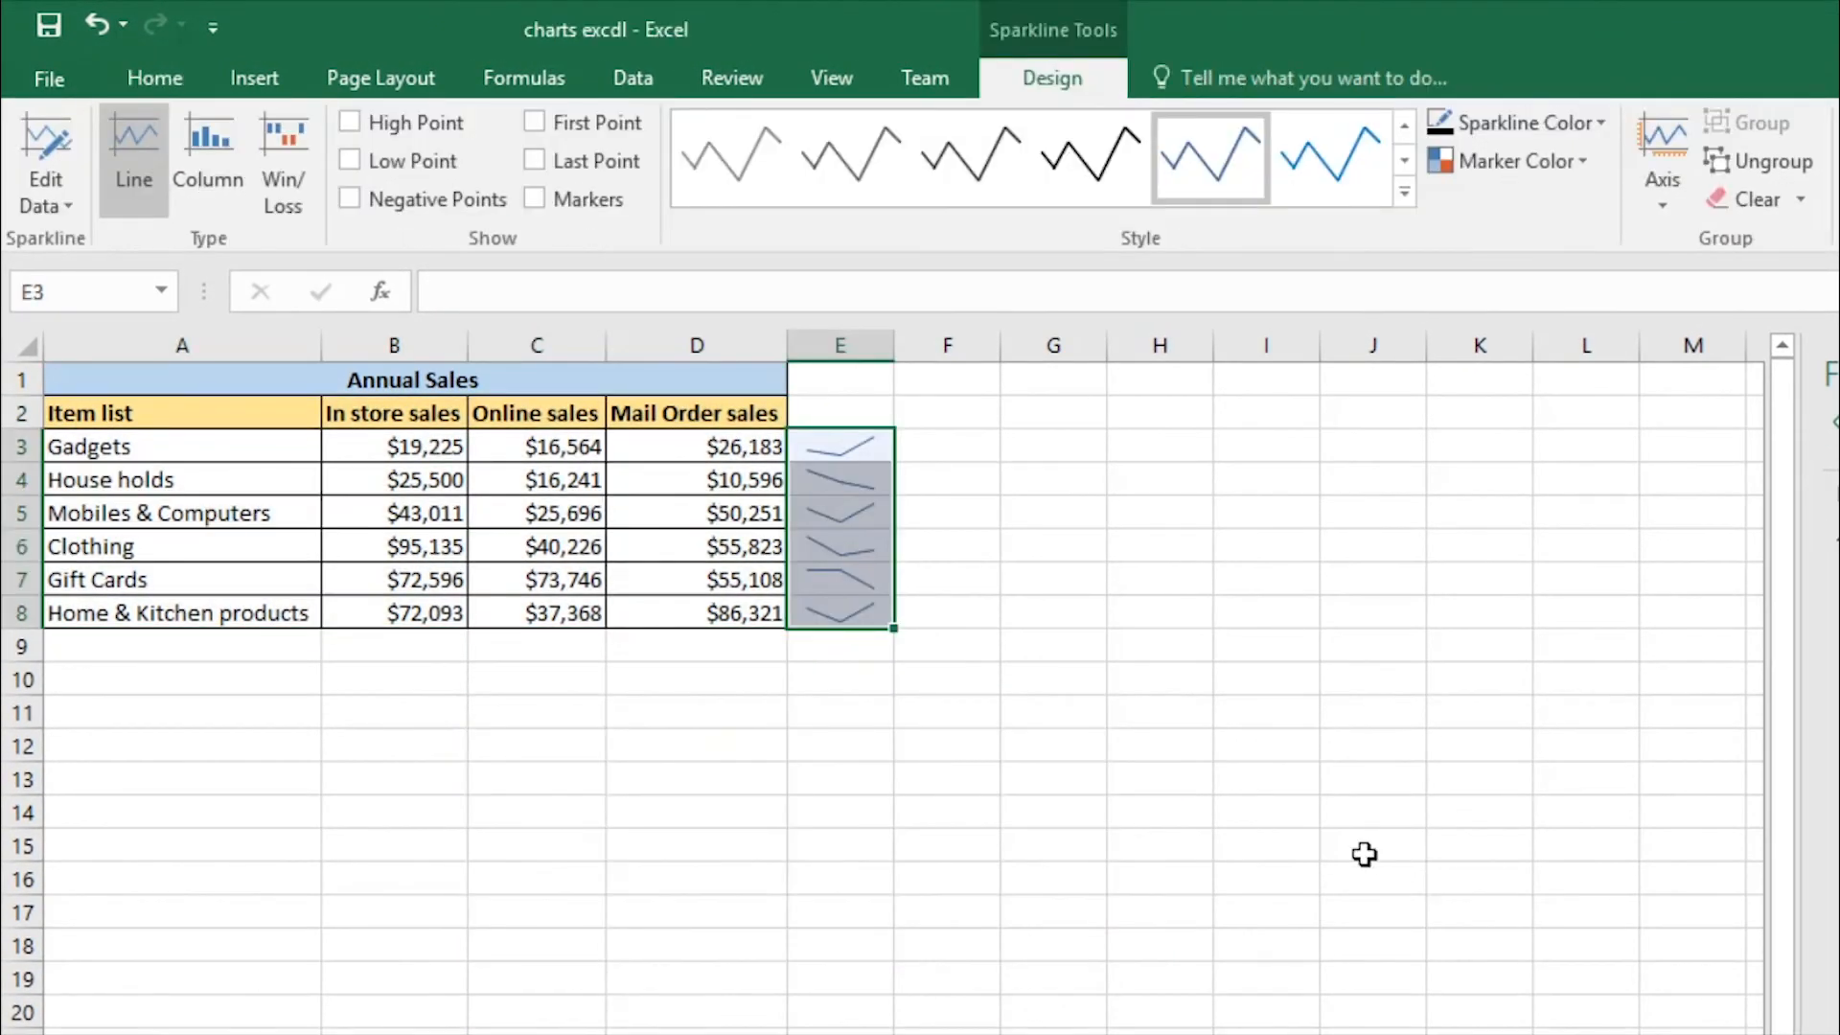
click(1130, 551)
click(880, 469)
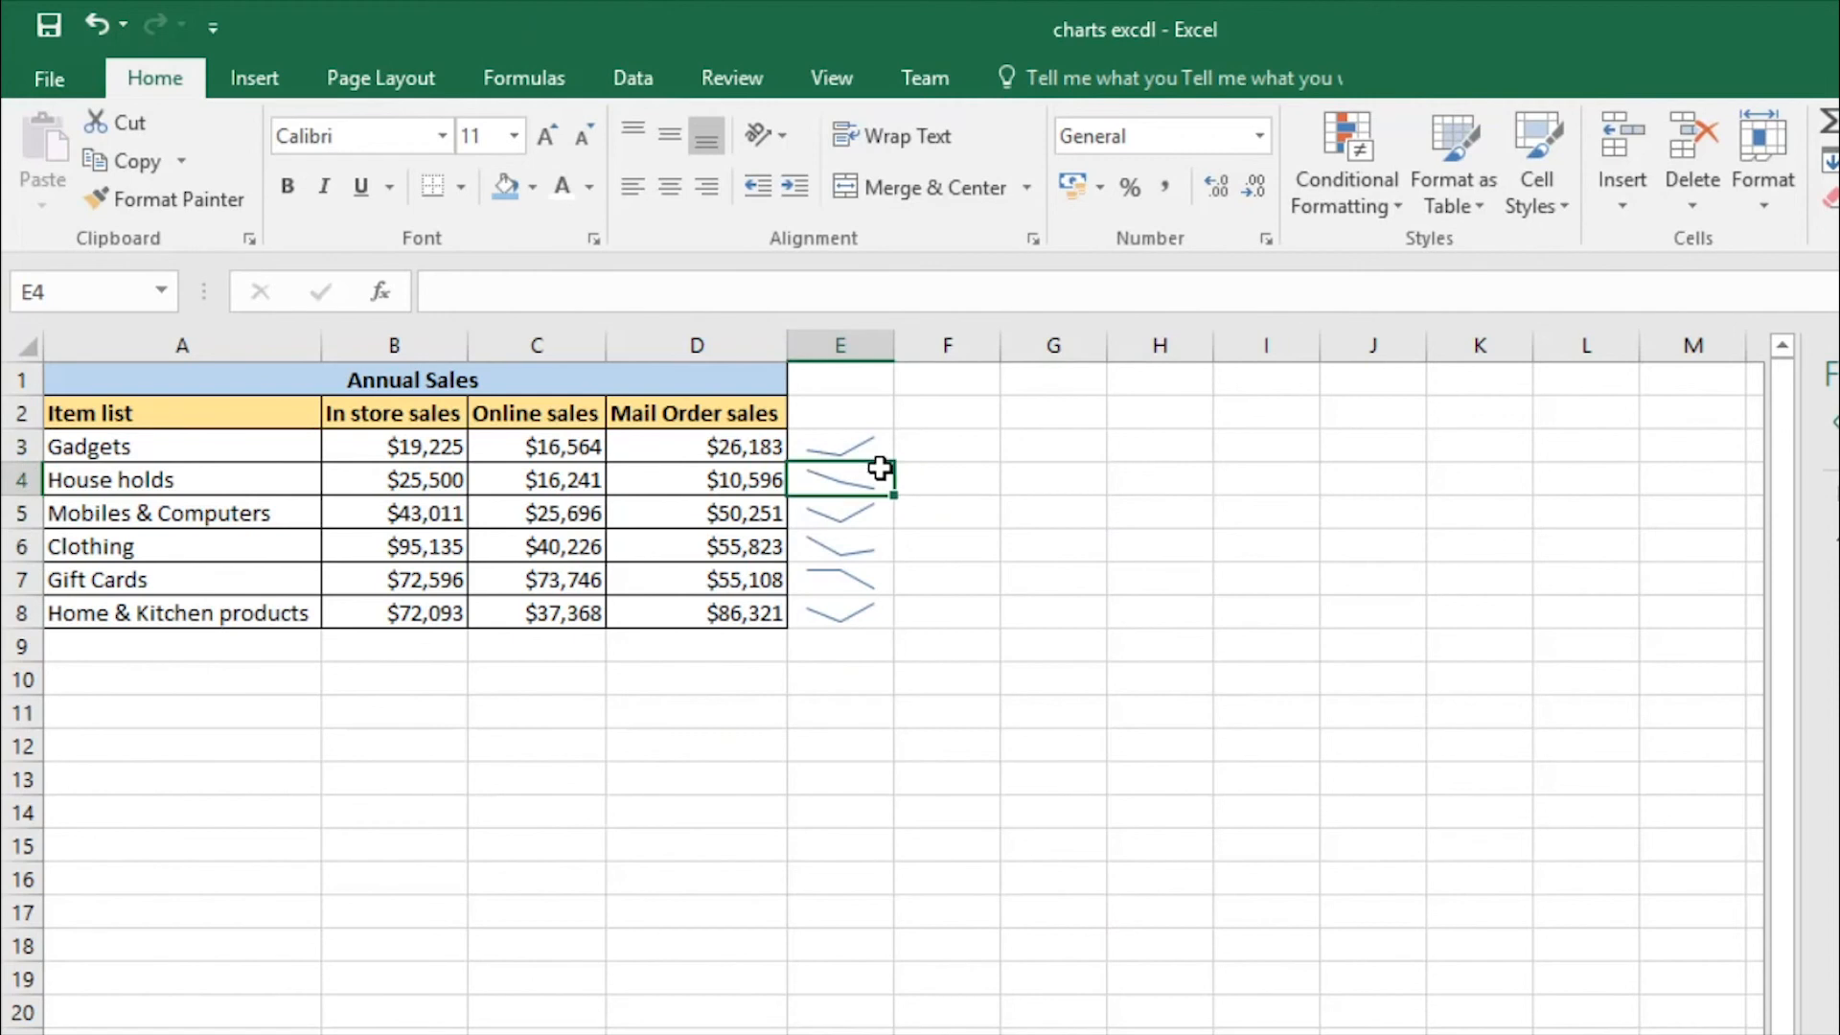
click(830, 433)
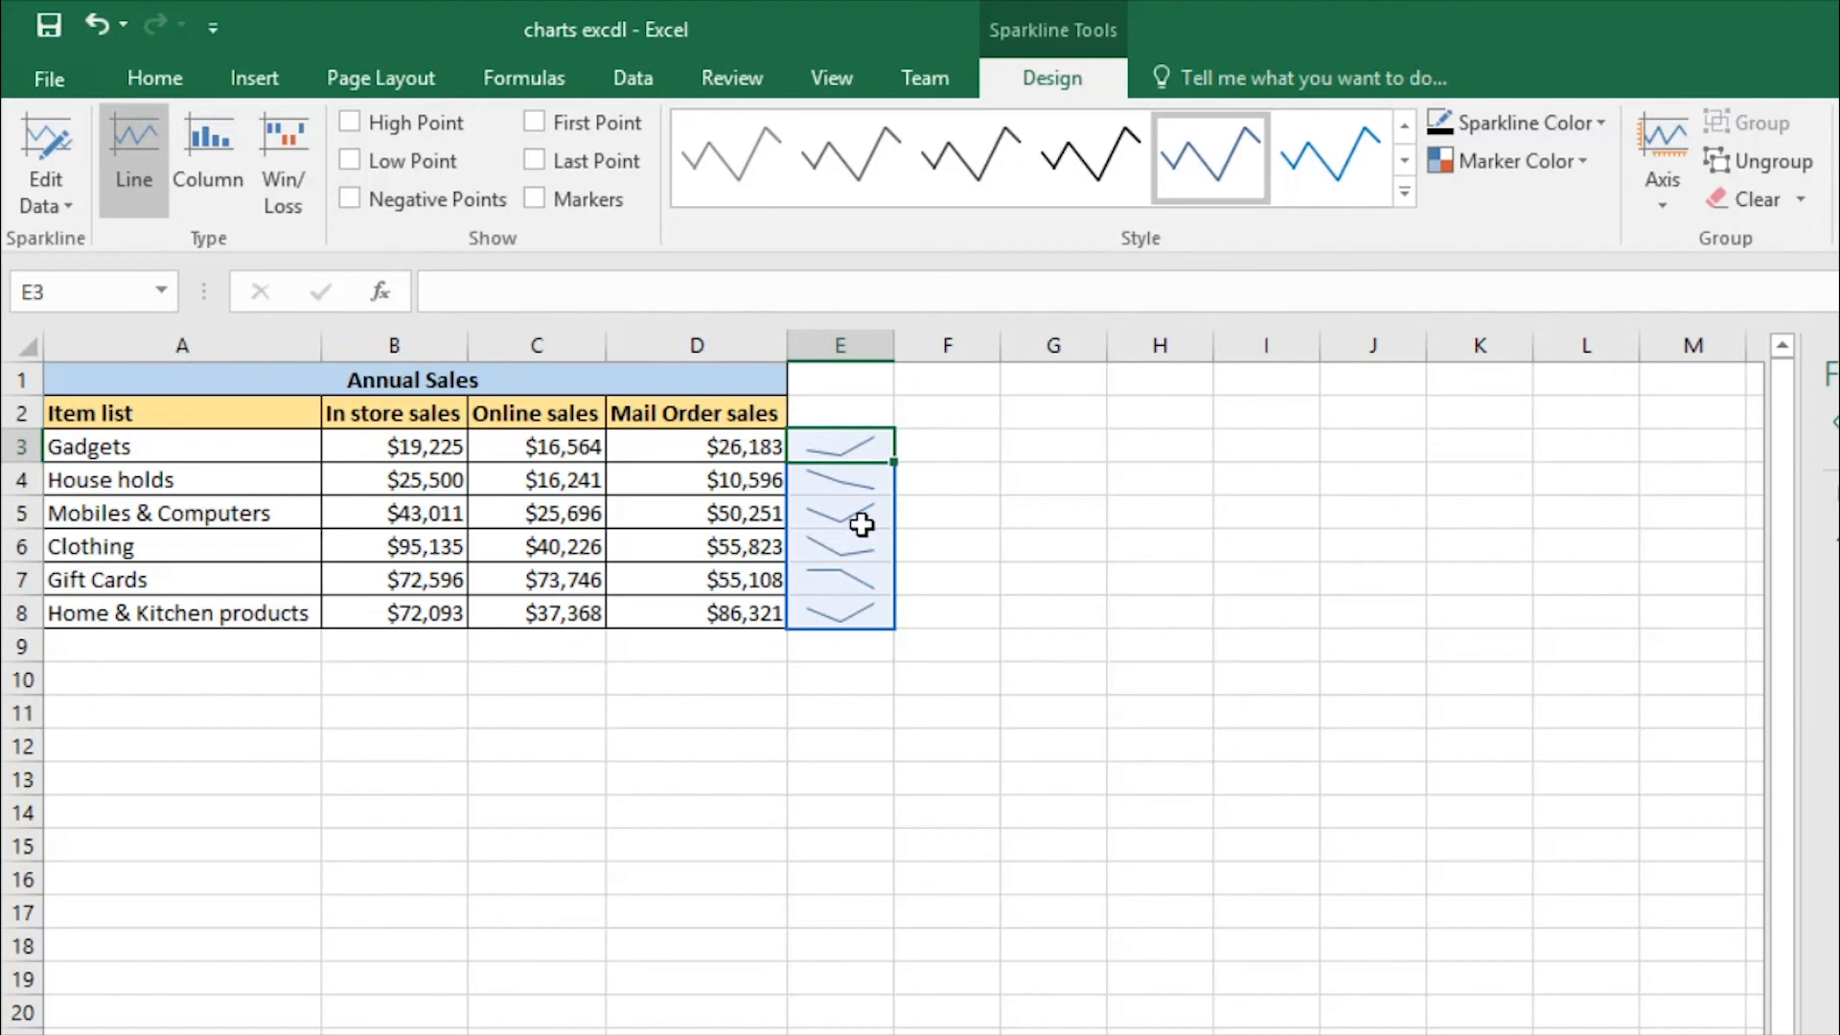
key(ctrl+z)
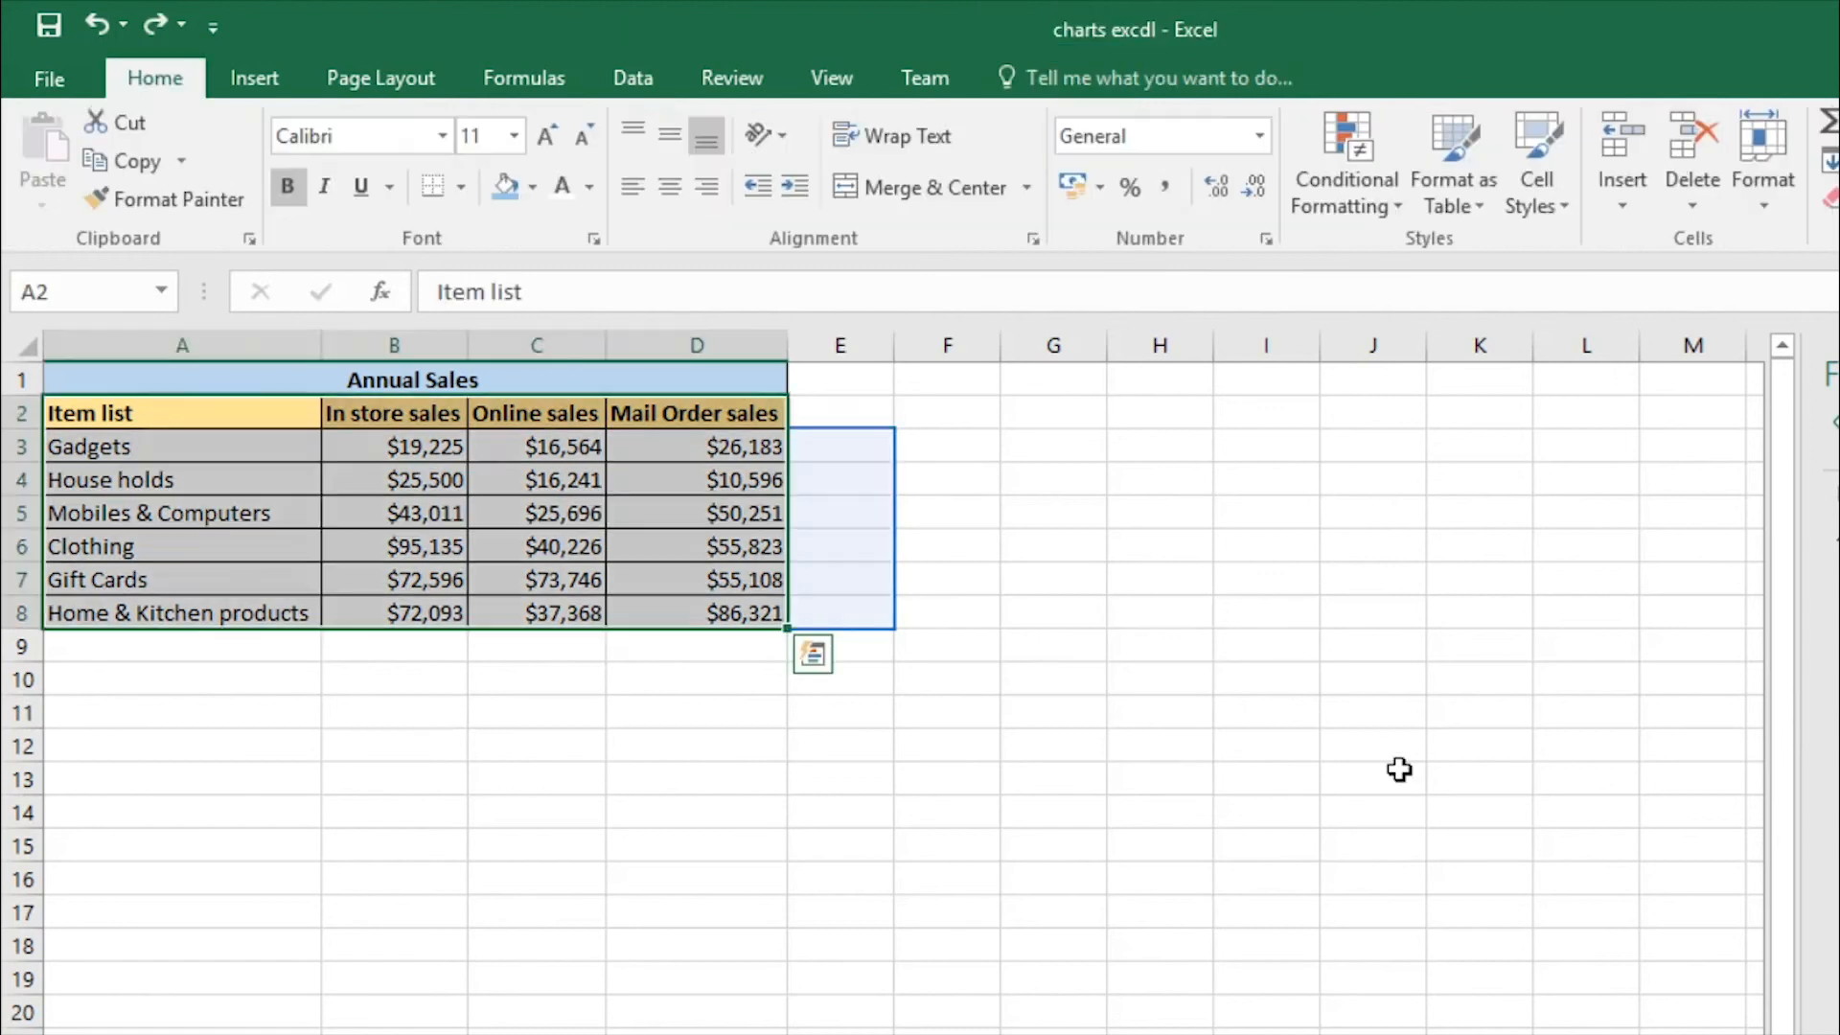
Try column sparklines in E3:E8 for the Annual Sales data in A2:D8 and undo them.
click(824, 671)
click(969, 738)
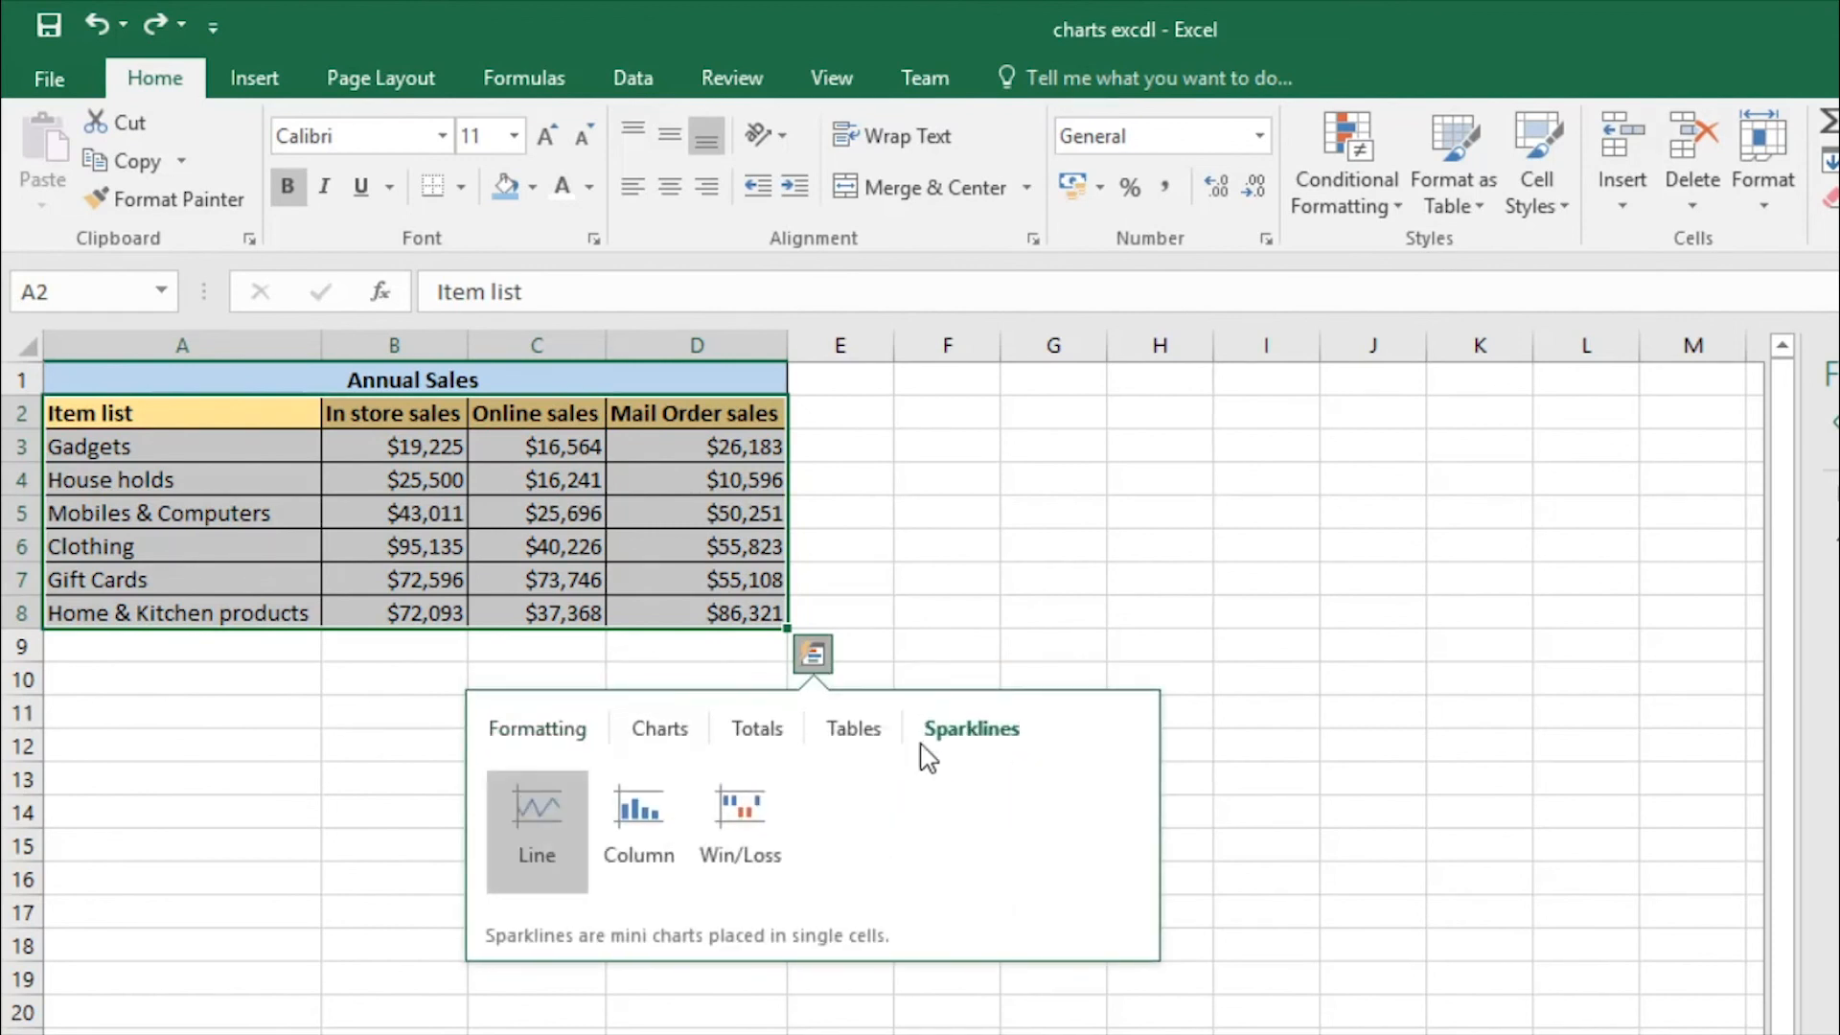
click(628, 815)
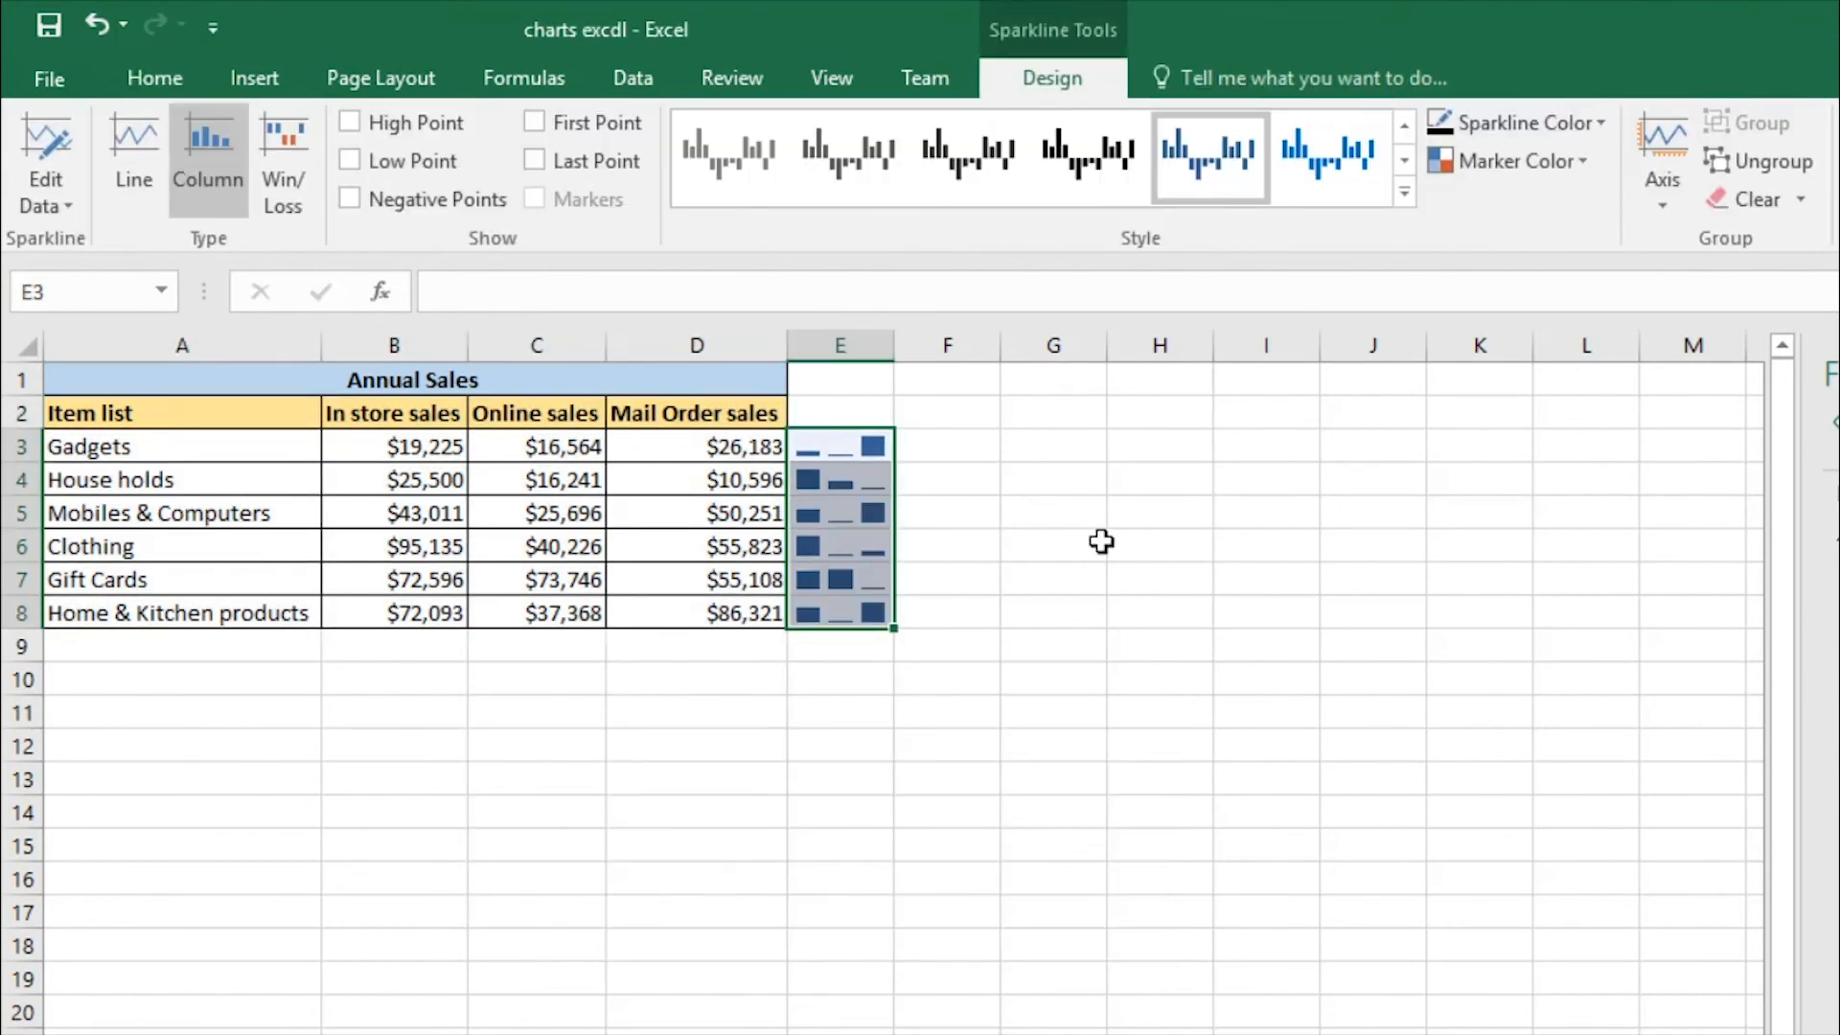
click(995, 508)
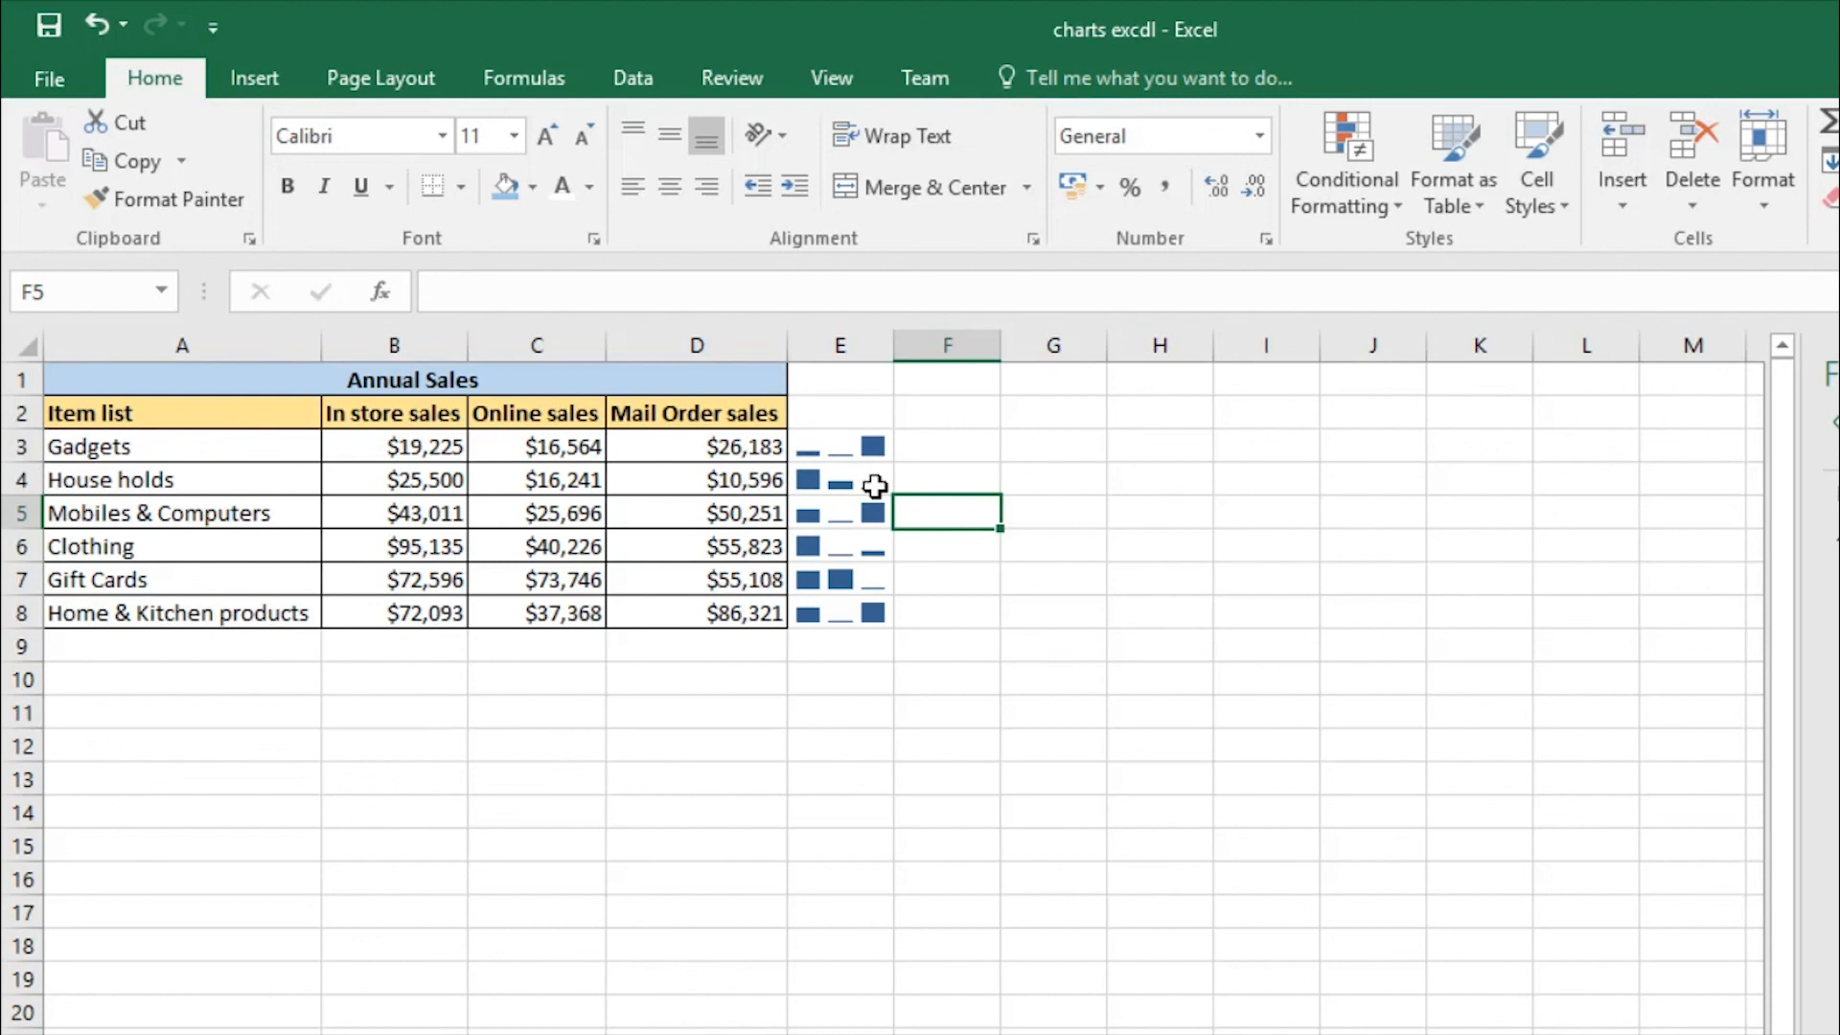
click(949, 448)
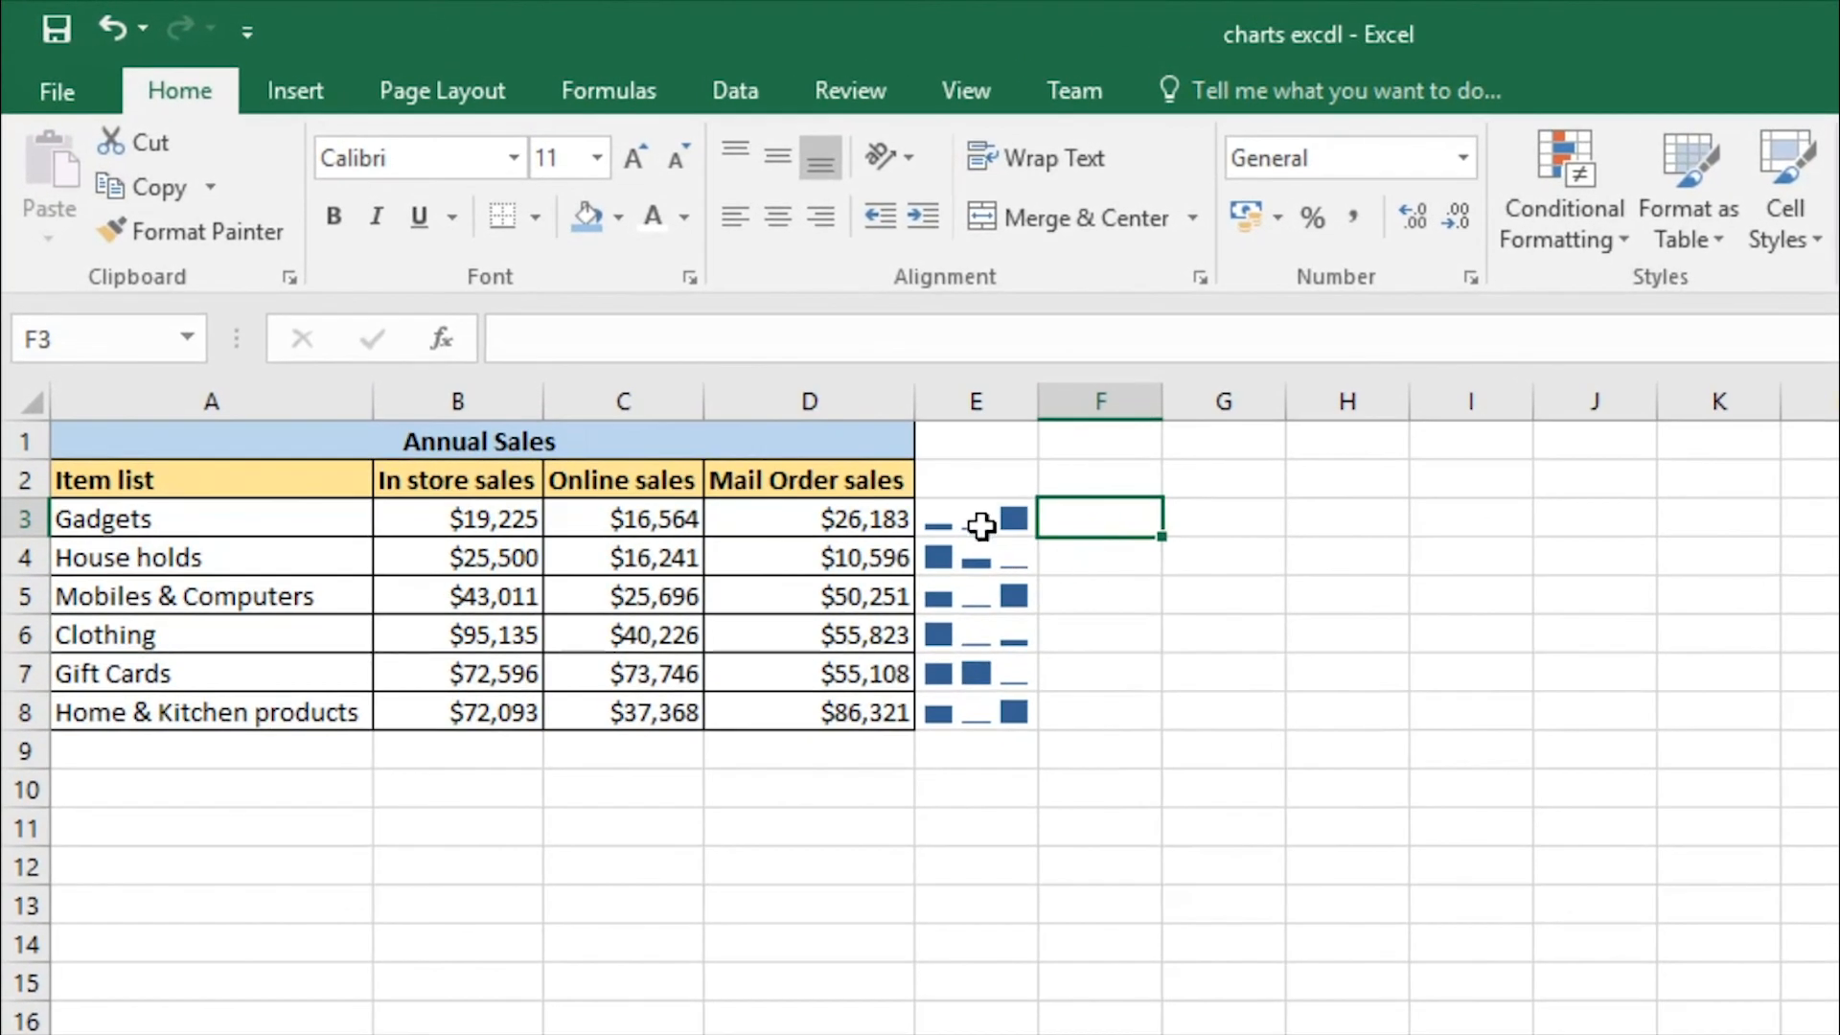
key(ctrl+z)
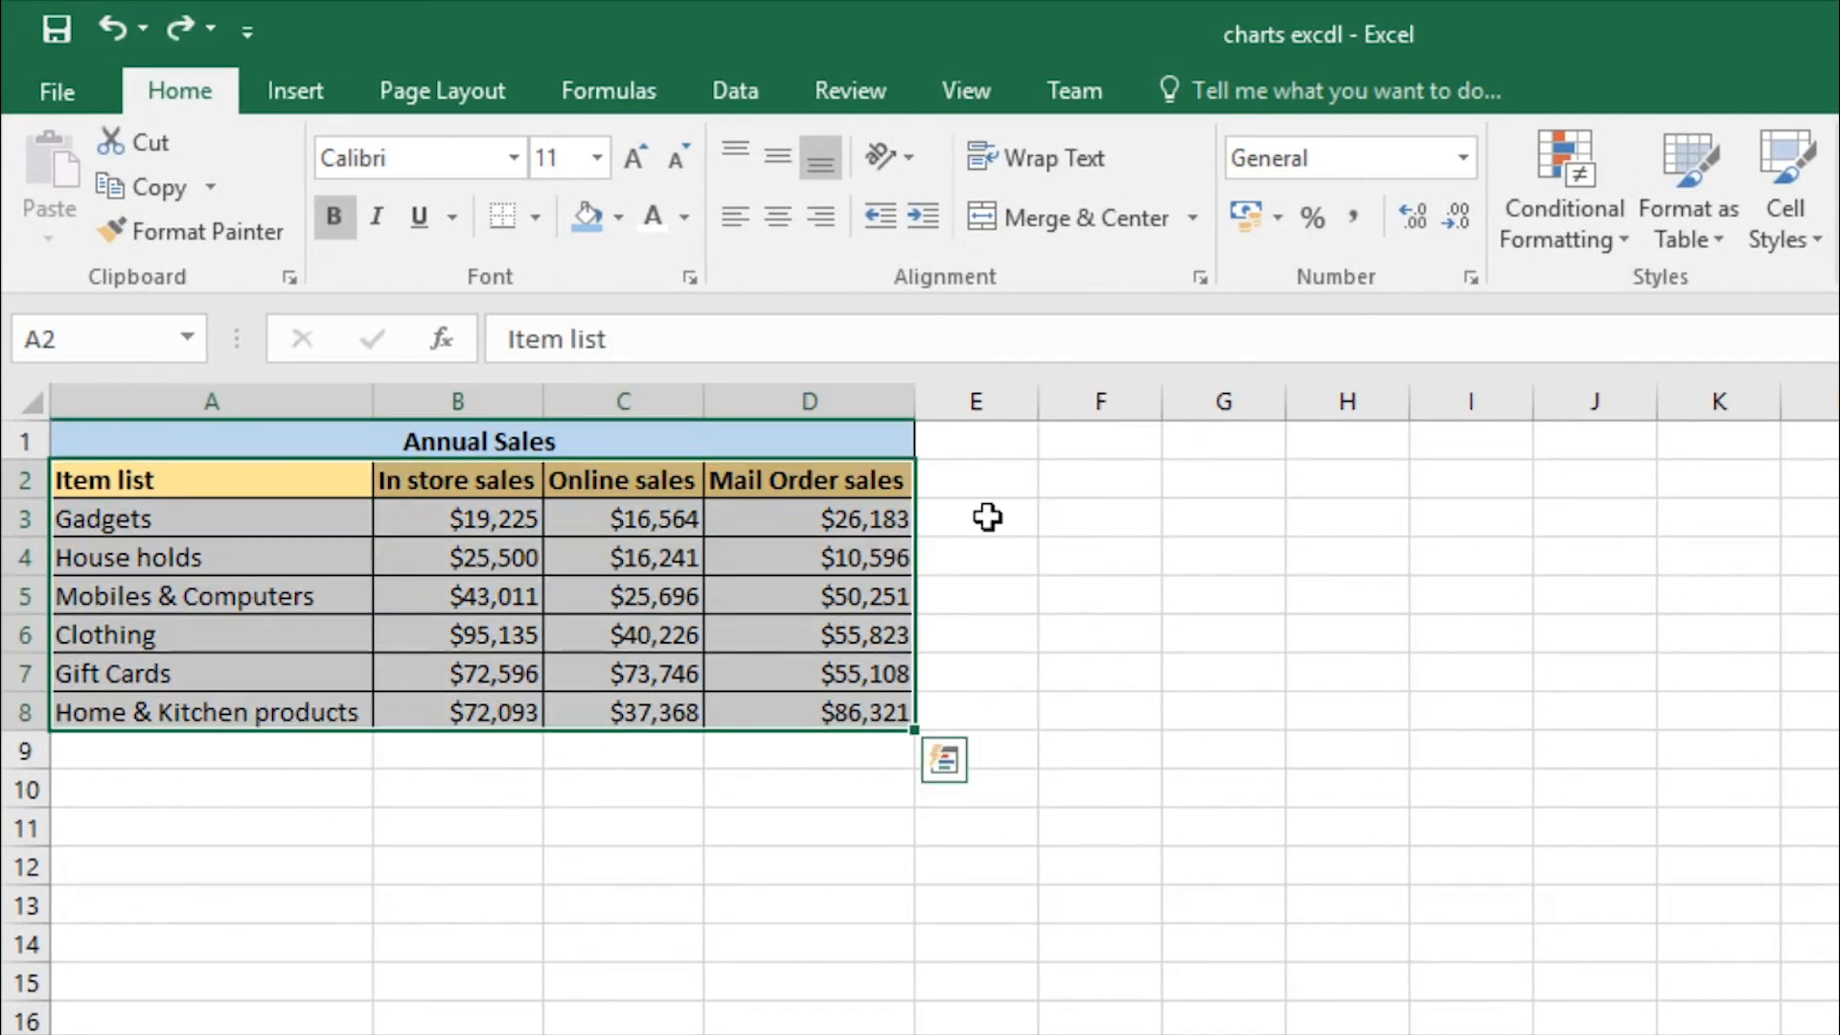